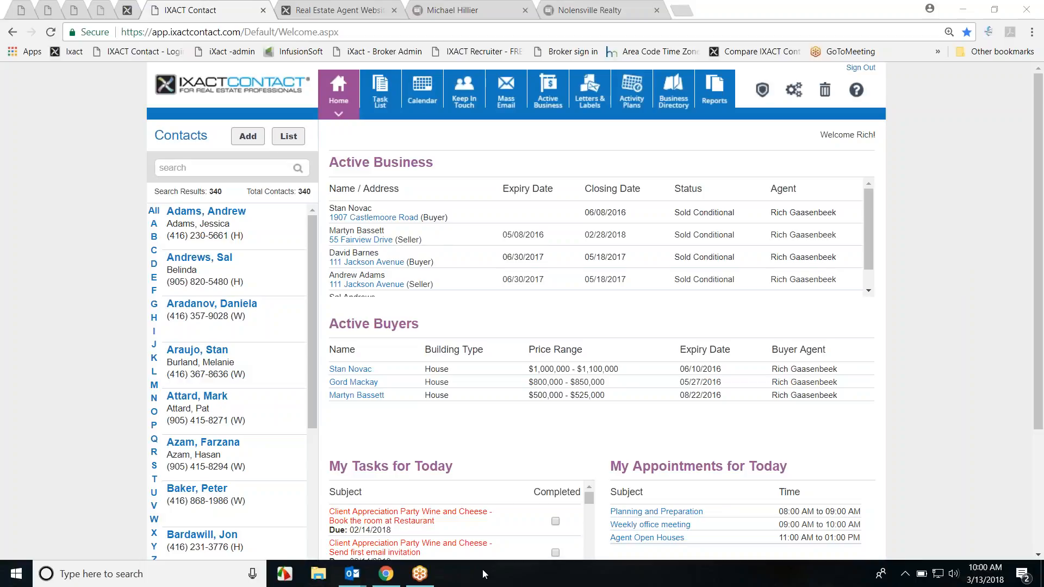
Step: Close all open Outlook windows from the taskbar
{"action": "right_click", "coordinate": [676, 582]}
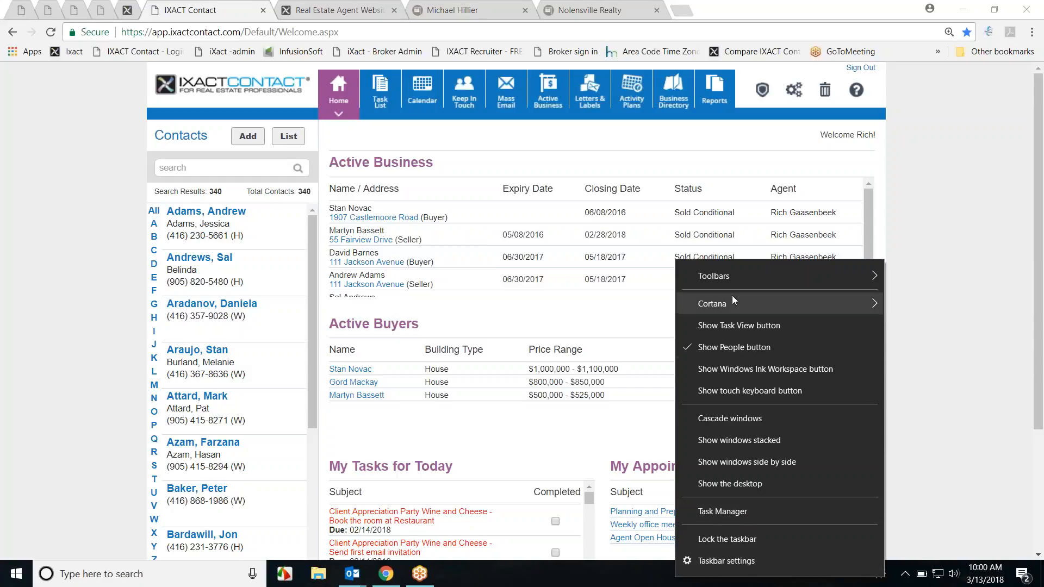
{"action": "mouse_move", "coordinate": [736, 278]}
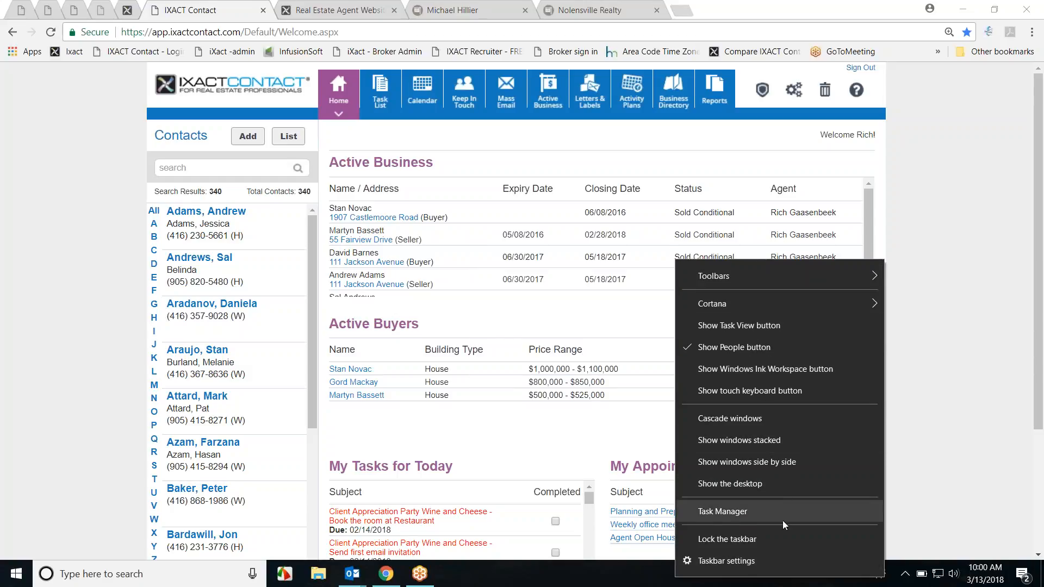
{"action": "left_click", "coordinate": [887, 430]}
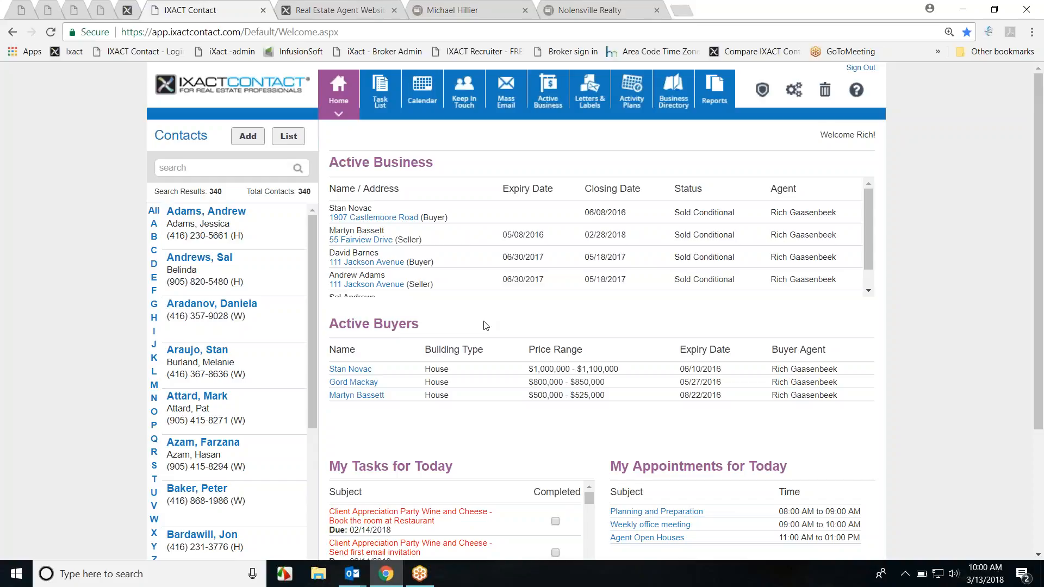
{"action": "left_click", "coordinate": [356, 576]}
{"action": "right_click", "coordinate": [356, 581]}
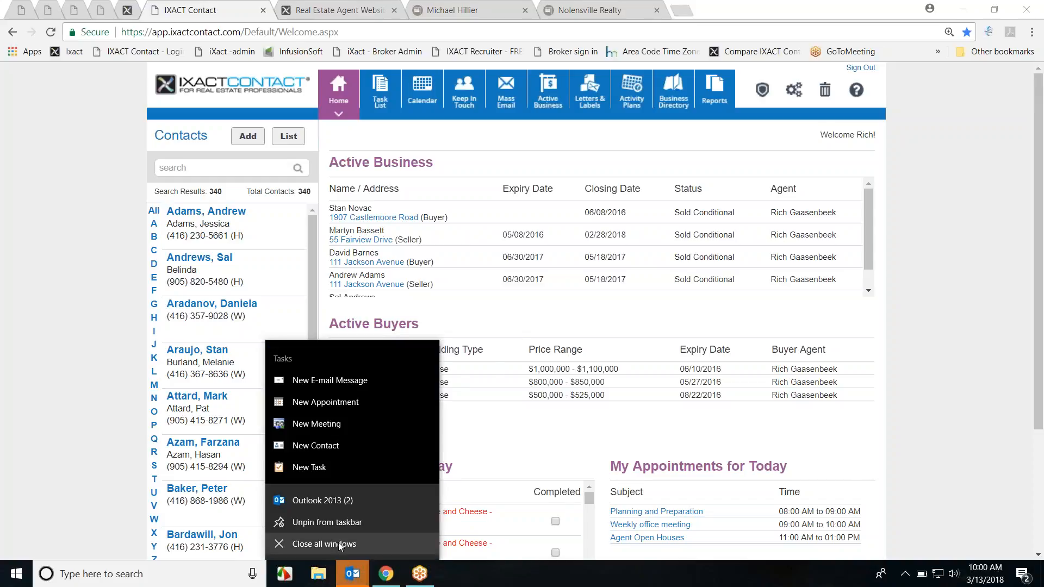
{"action": "left_click", "coordinate": [340, 545]}
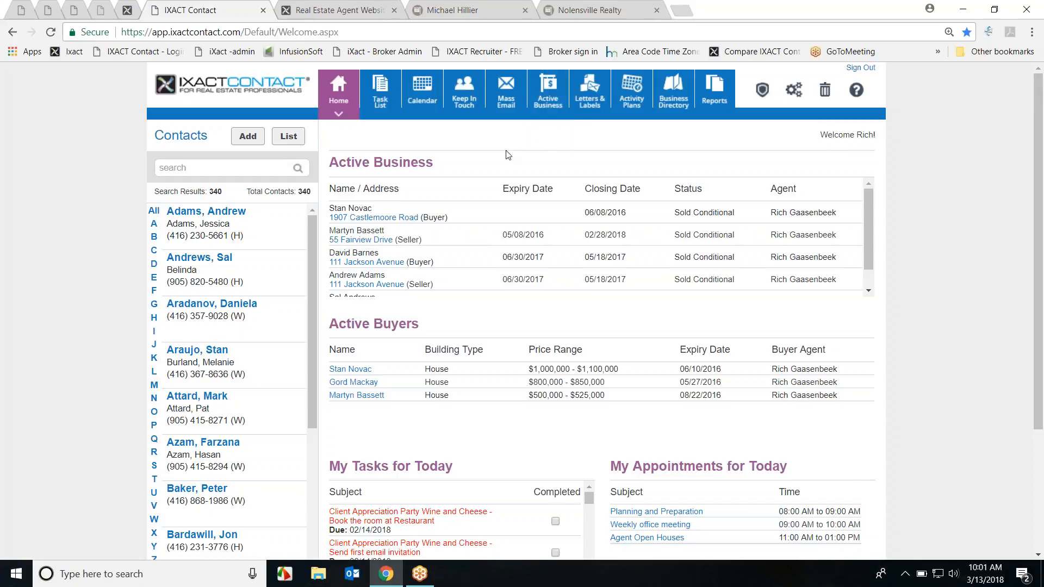
Step: Search the contacts by the client's surname and view their properties and buying preferences
{"action": "mouse_move", "coordinate": [274, 221]}
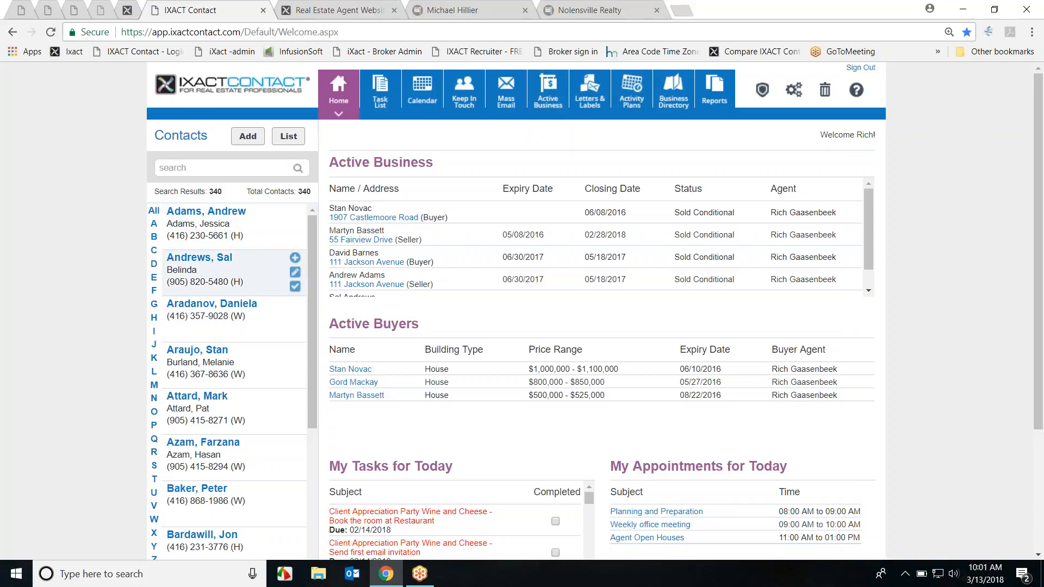
{"action": "left_click", "coordinate": [205, 170]}
{"action": "type", "text": "novac"}
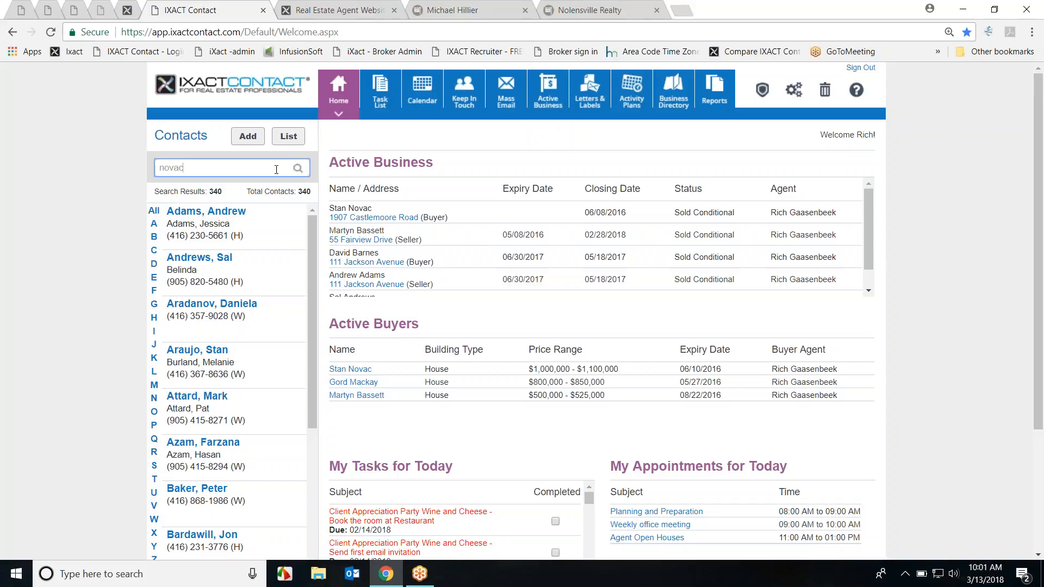
{"action": "key", "text": "Return"}
{"action": "left_click", "coordinate": [206, 216]}
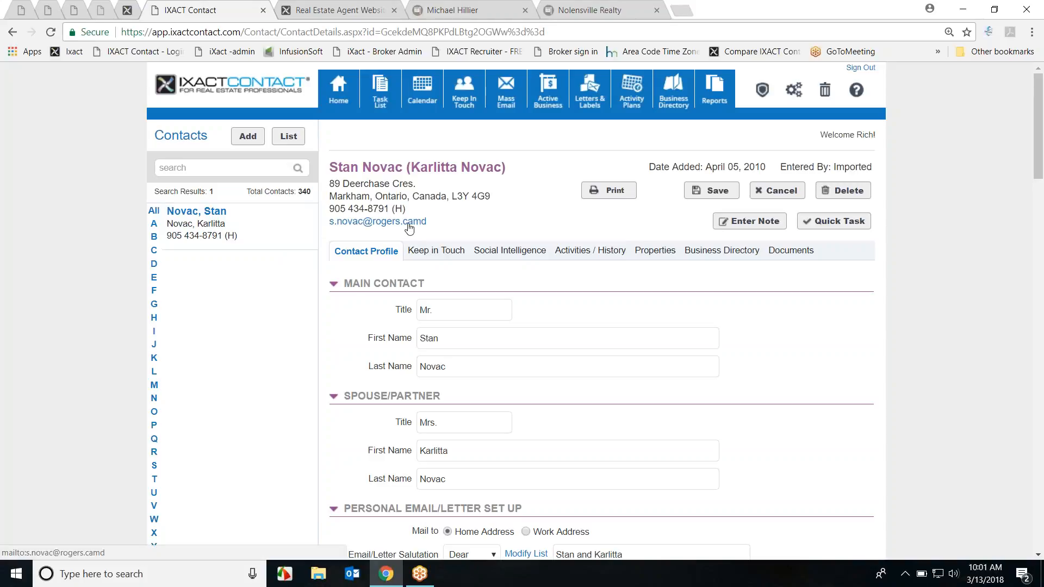
{"action": "left_click", "coordinate": [656, 253]}
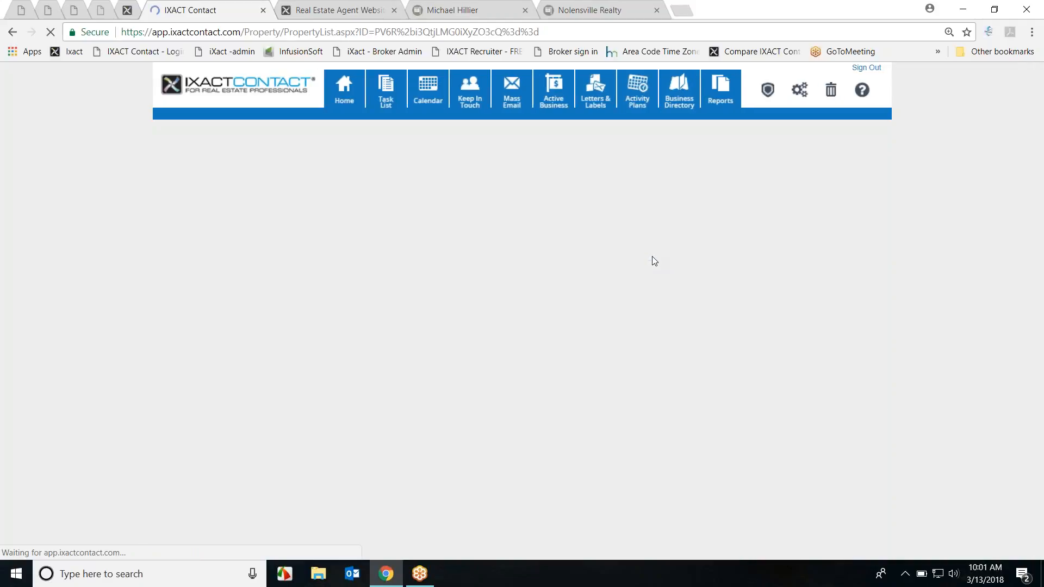
{"action": "scroll", "coordinate": [818, 273], "scroll_direction": "down", "scroll_amount": 4}
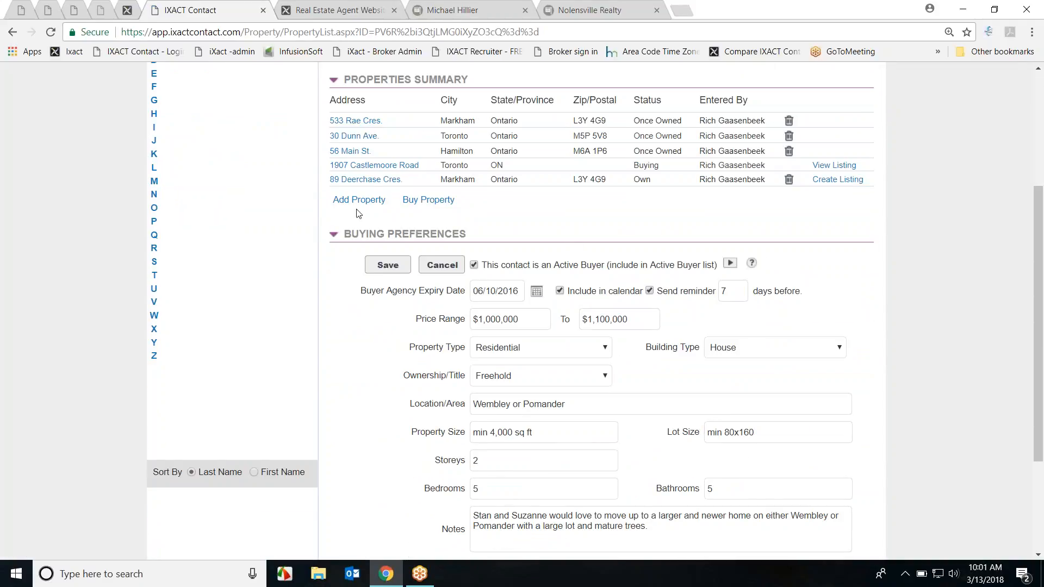
Step: Add a new owned property filled from the contact's home address and save it
{"action": "left_click", "coordinate": [351, 201]}
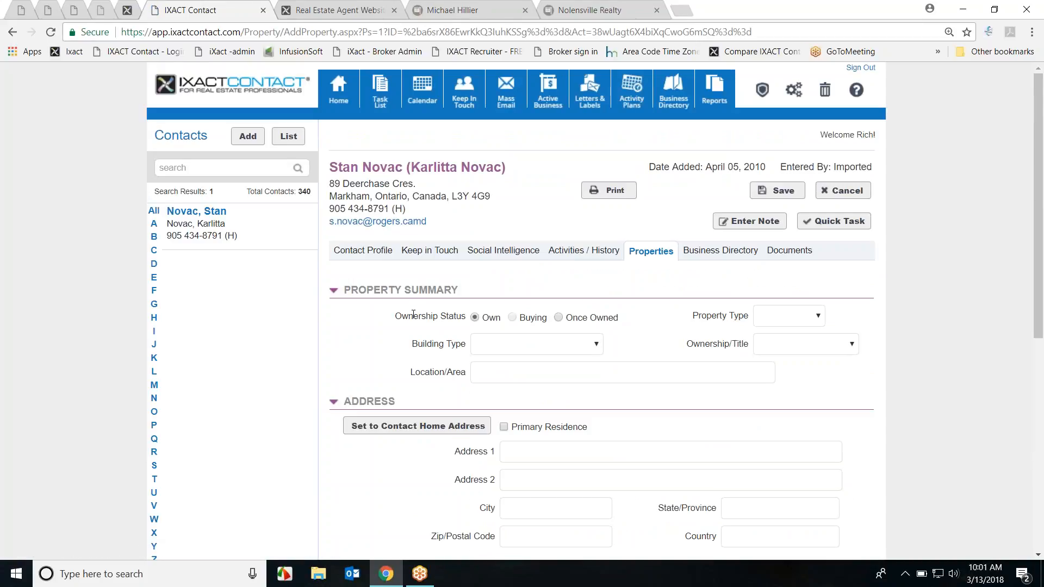
{"action": "scroll", "coordinate": [790, 385], "scroll_direction": "down", "scroll_amount": 3}
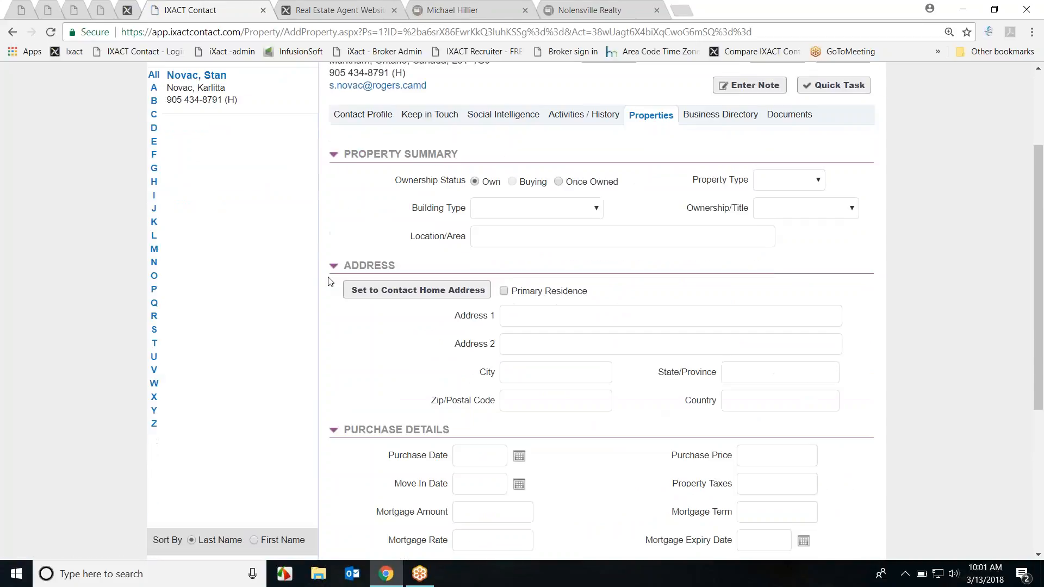
{"action": "left_click", "coordinate": [417, 291]}
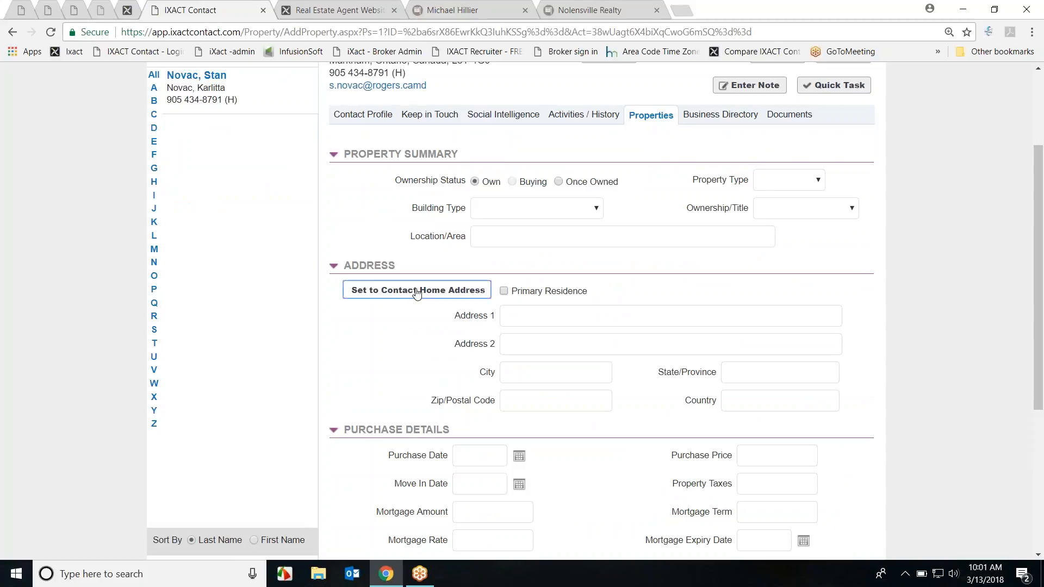
{"action": "scroll", "coordinate": [638, 354], "scroll_direction": "down", "scroll_amount": 2}
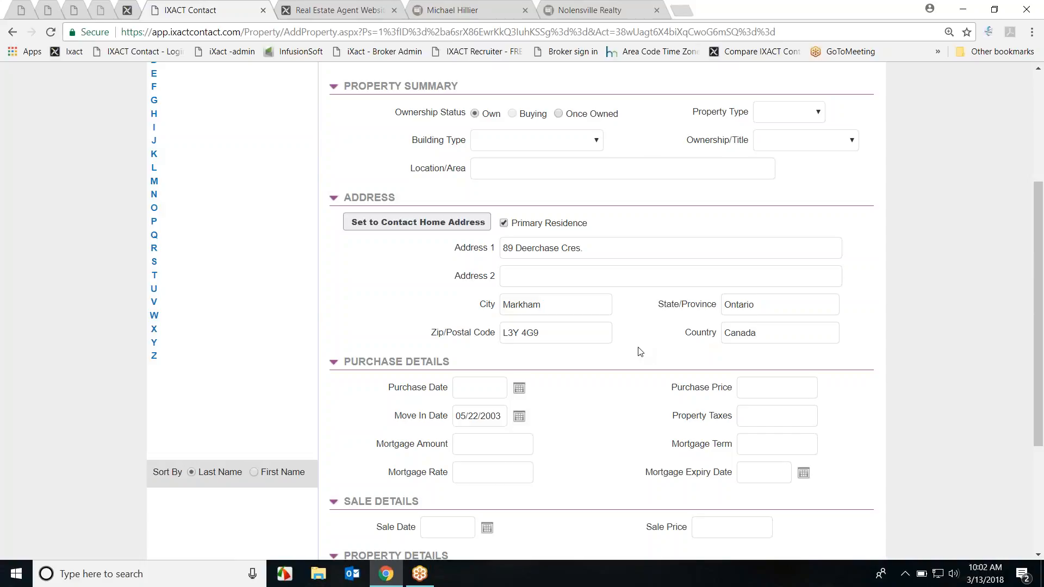
{"action": "scroll", "coordinate": [625, 303], "scroll_direction": "down", "scroll_amount": 4}
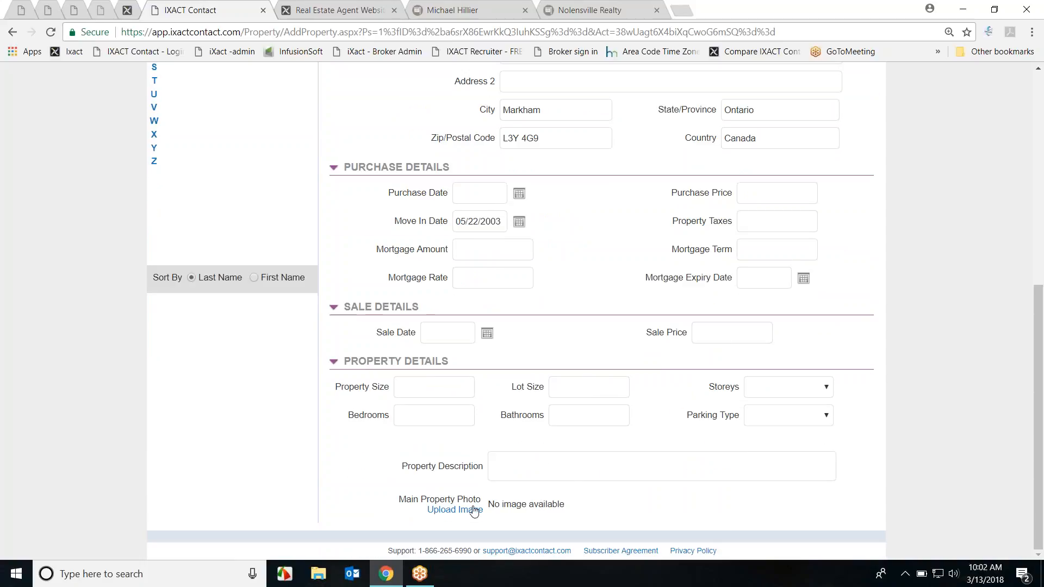
{"action": "scroll", "coordinate": [778, 450], "scroll_direction": "up", "scroll_amount": 3}
{"action": "scroll", "coordinate": [776, 447], "scroll_direction": "up", "scroll_amount": 3}
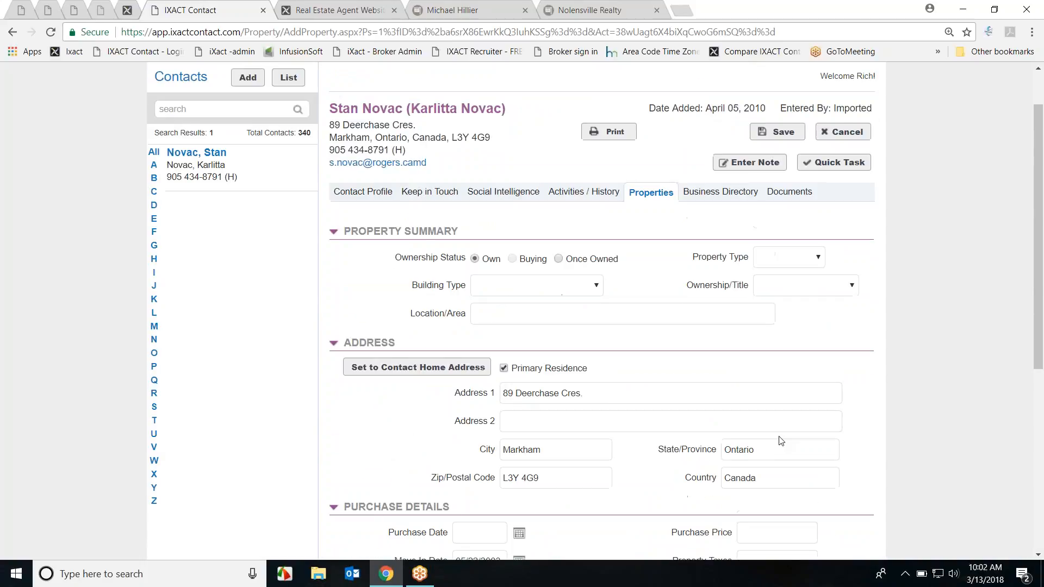
{"action": "left_click", "coordinate": [777, 132]}
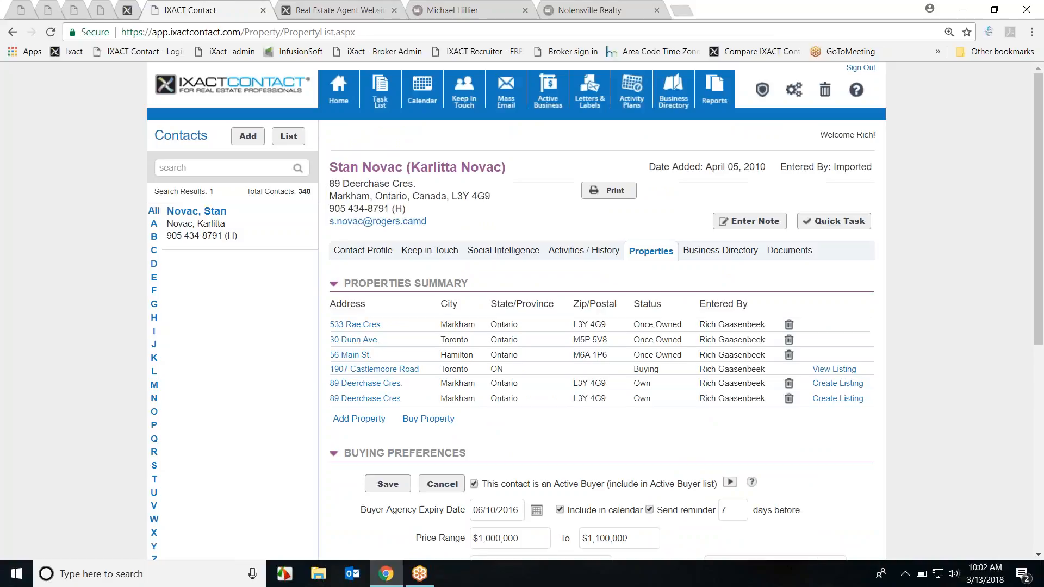
Step: Start a listing for the new home: price 500000000, MLS 65615615, 2.5% commissions
{"action": "scroll", "coordinate": [889, 321], "scroll_direction": "down", "scroll_amount": 3}
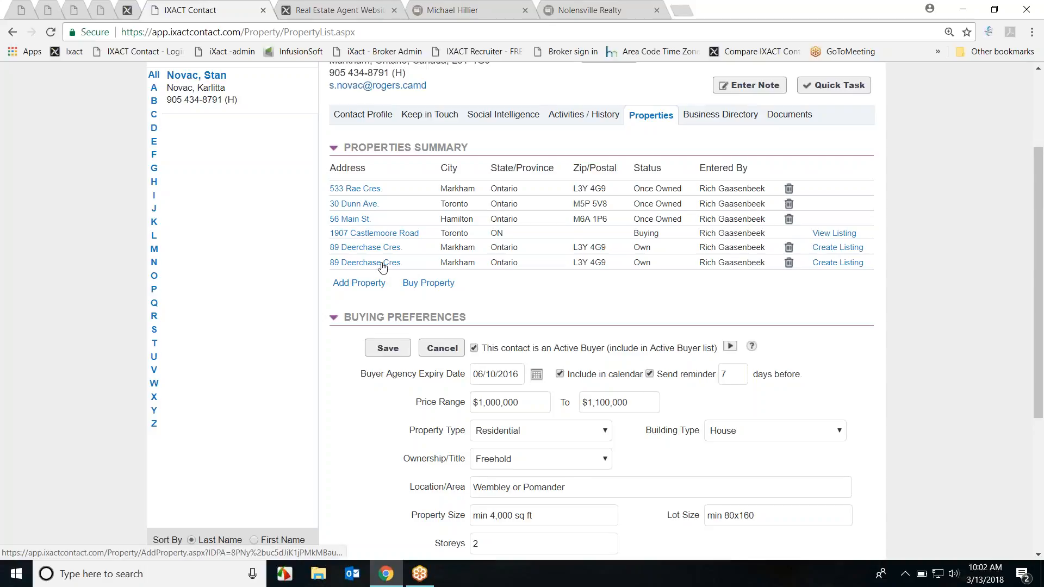
{"action": "left_click", "coordinate": [829, 264]}
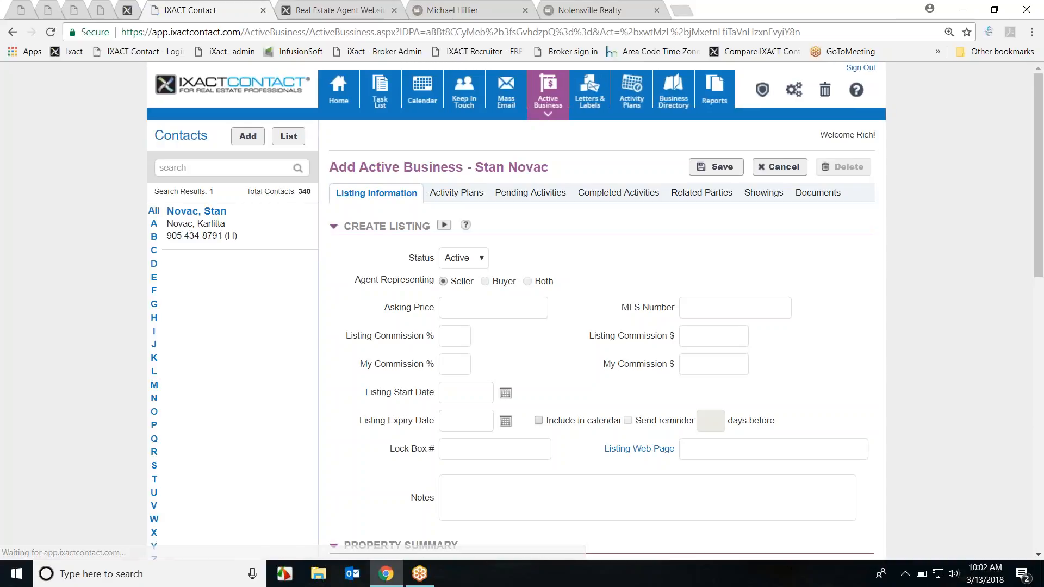
{"action": "scroll", "coordinate": [831, 266], "scroll_direction": "down", "scroll_amount": 1}
{"action": "scroll", "coordinate": [832, 266], "scroll_direction": "down", "scroll_amount": 2}
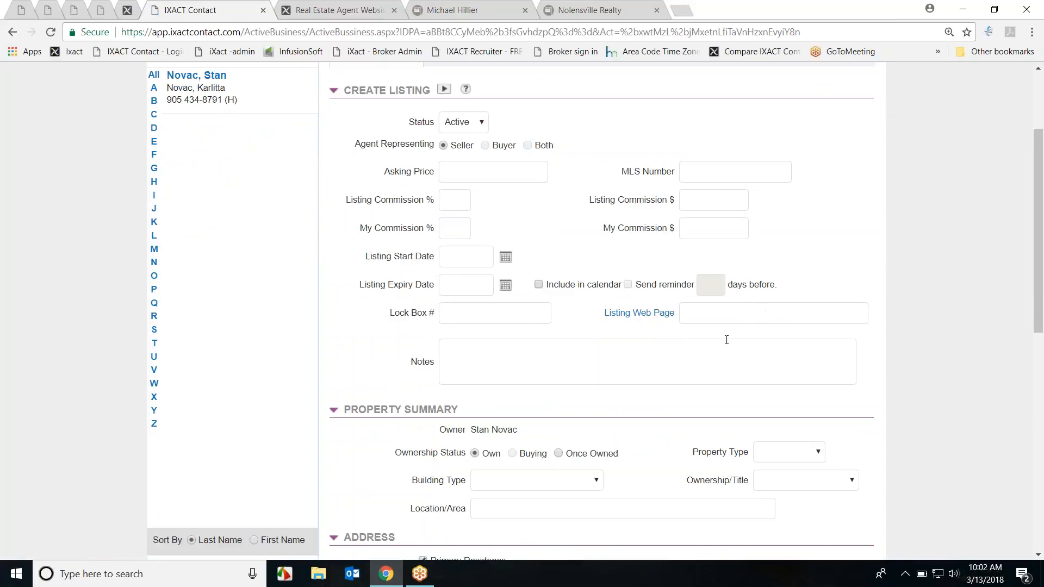
{"action": "scroll", "coordinate": [727, 340], "scroll_direction": "down", "scroll_amount": 5}
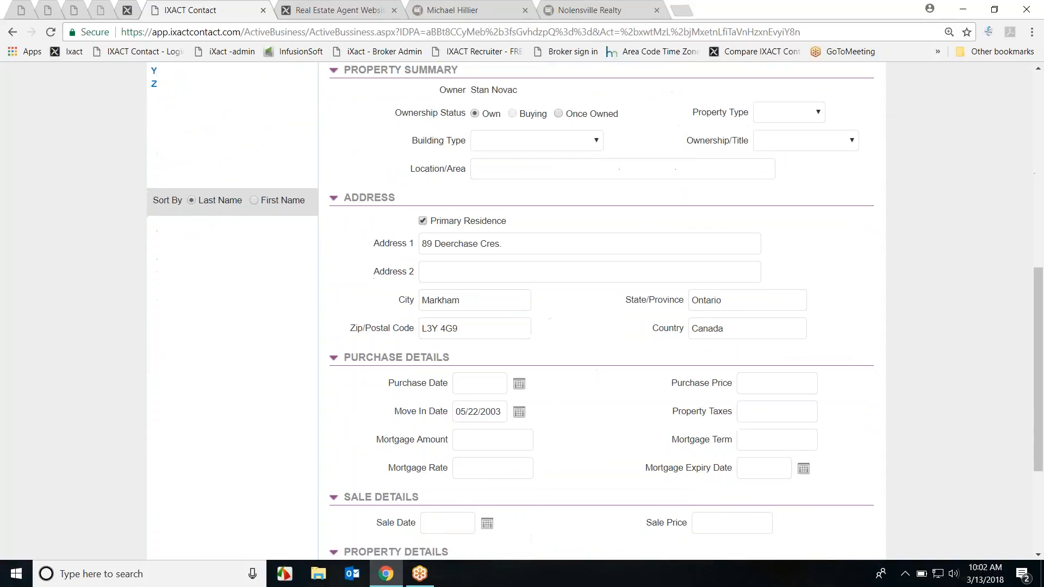
{"action": "scroll", "coordinate": [609, 321], "scroll_direction": "up", "scroll_amount": 6}
{"action": "left_click", "coordinate": [539, 246]}
{"action": "type", "text": "500000000"}
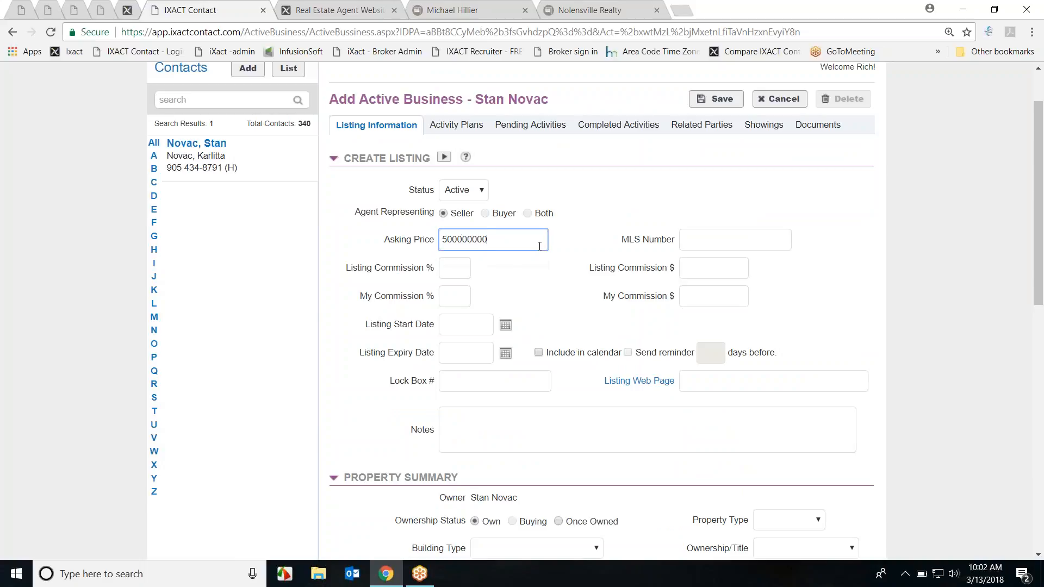
{"action": "key", "text": "Tab"}
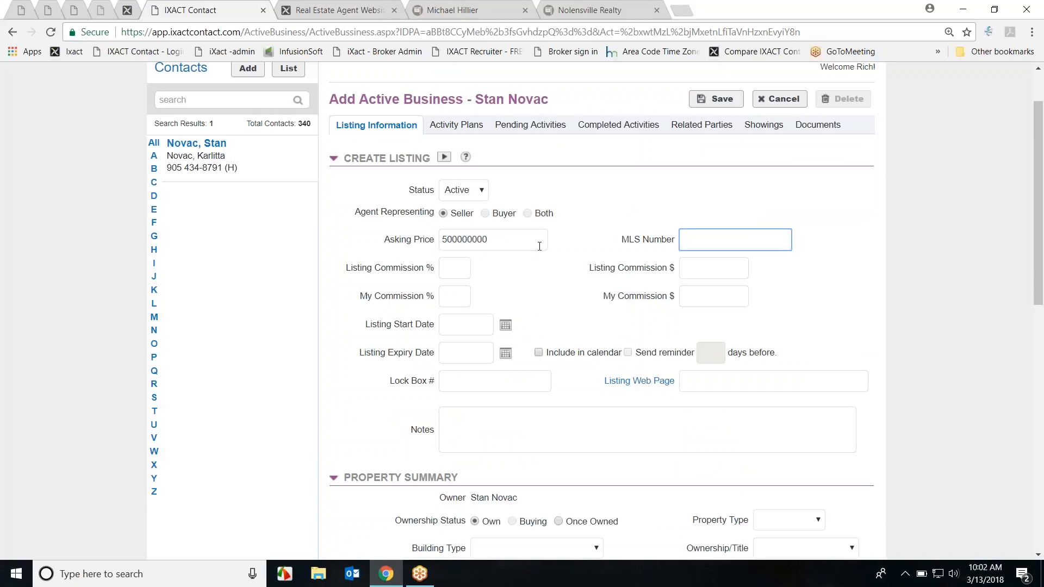
{"action": "type", "text": "65615615"}
{"action": "key", "text": "Tab"}
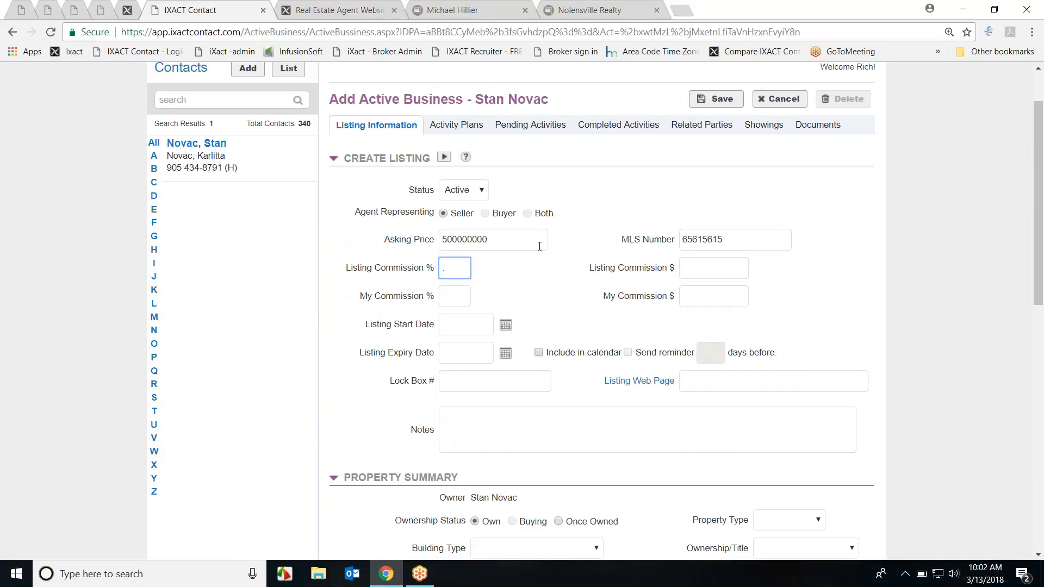
{"action": "type", "text": "2.5"}
{"action": "key", "text": "Tab"}
{"action": "key", "text": "Tab"}
{"action": "type", "text": "2.5"}
{"action": "key", "text": "Tab"}
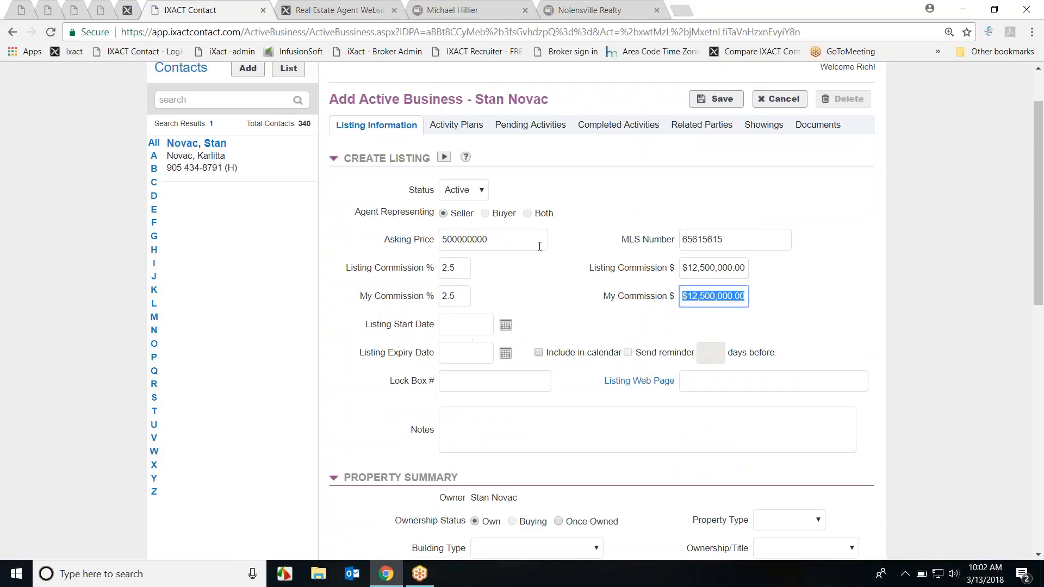
{"action": "key", "text": "Tab"}
Step: Set listing dates 03/13/2018 to 04/13/2018 with a calendar reminder 10 days before expiry
{"action": "left_click", "coordinate": [506, 325]}
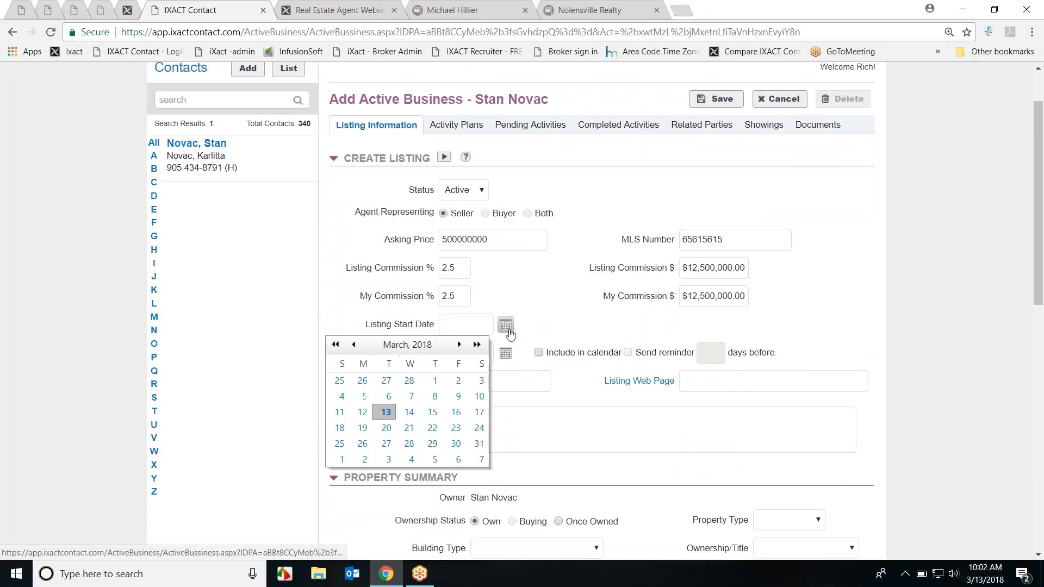
{"action": "left_click", "coordinate": [386, 415]}
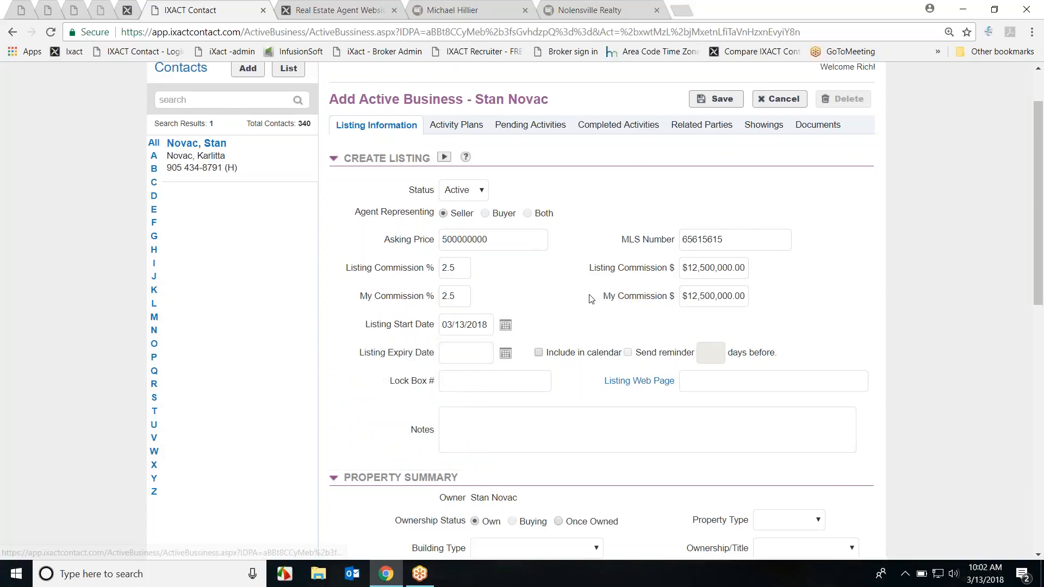
{"action": "scroll", "coordinate": [387, 415], "scroll_direction": "down", "scroll_amount": 2}
{"action": "left_click", "coordinate": [506, 217]}
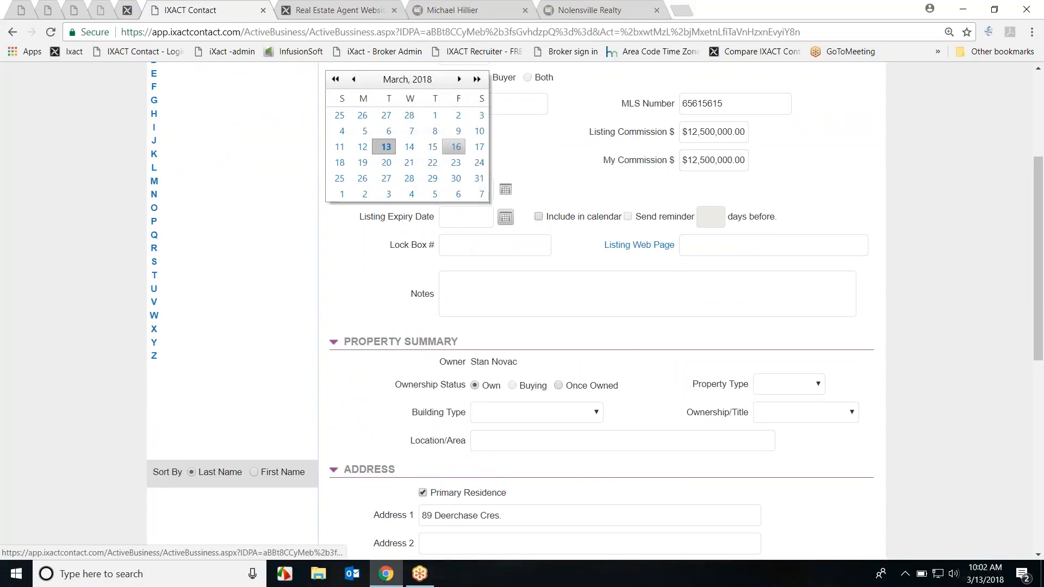
{"action": "left_click", "coordinate": [459, 79]}
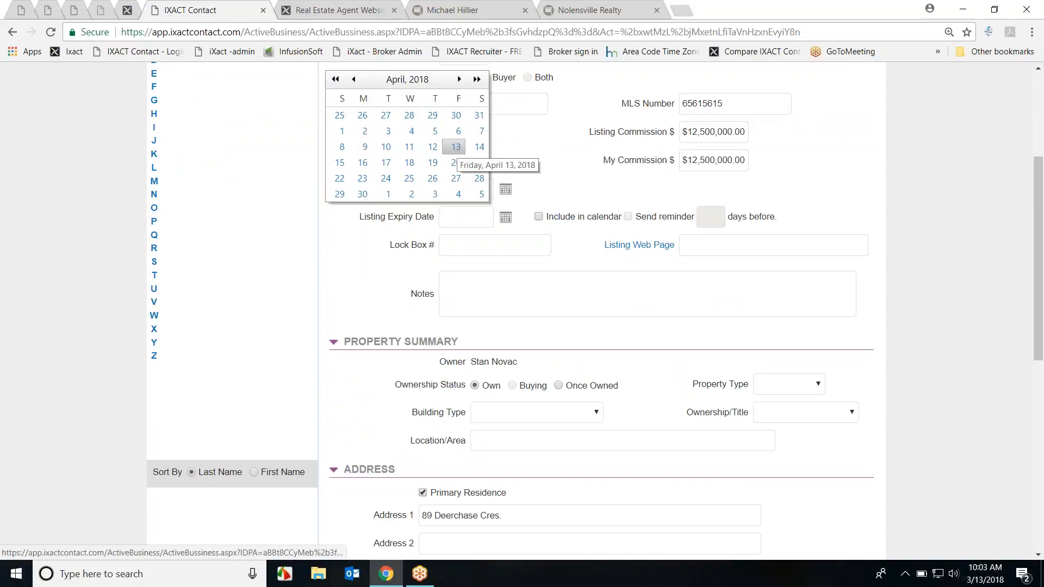
{"action": "left_click", "coordinate": [456, 146]}
{"action": "scroll", "coordinate": [538, 155], "scroll_direction": "down", "scroll_amount": 1}
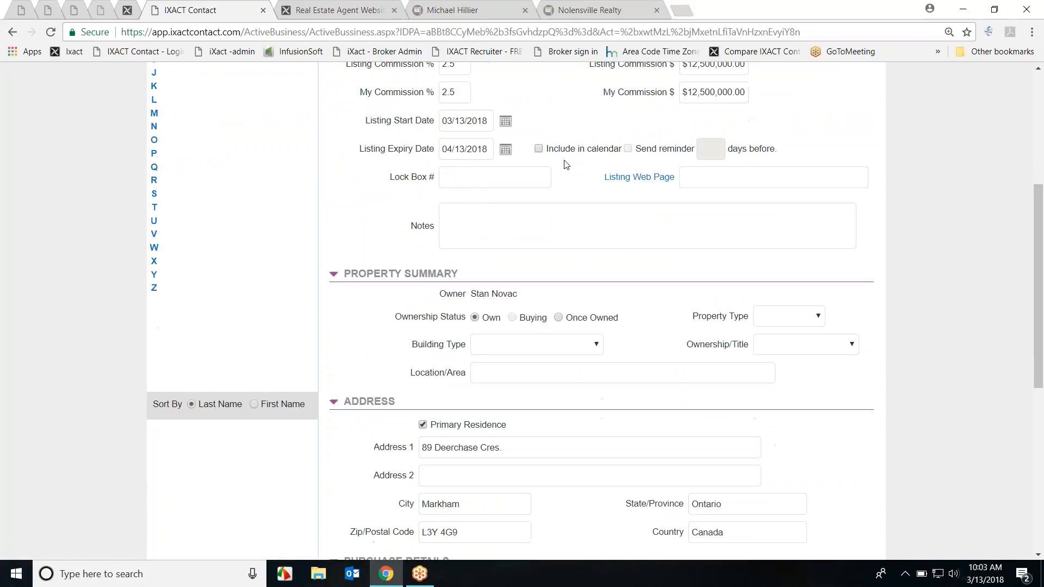
{"action": "left_click", "coordinate": [539, 149]}
{"action": "left_click", "coordinate": [629, 148]}
{"action": "left_click", "coordinate": [702, 149]}
{"action": "type", "text": "10"}
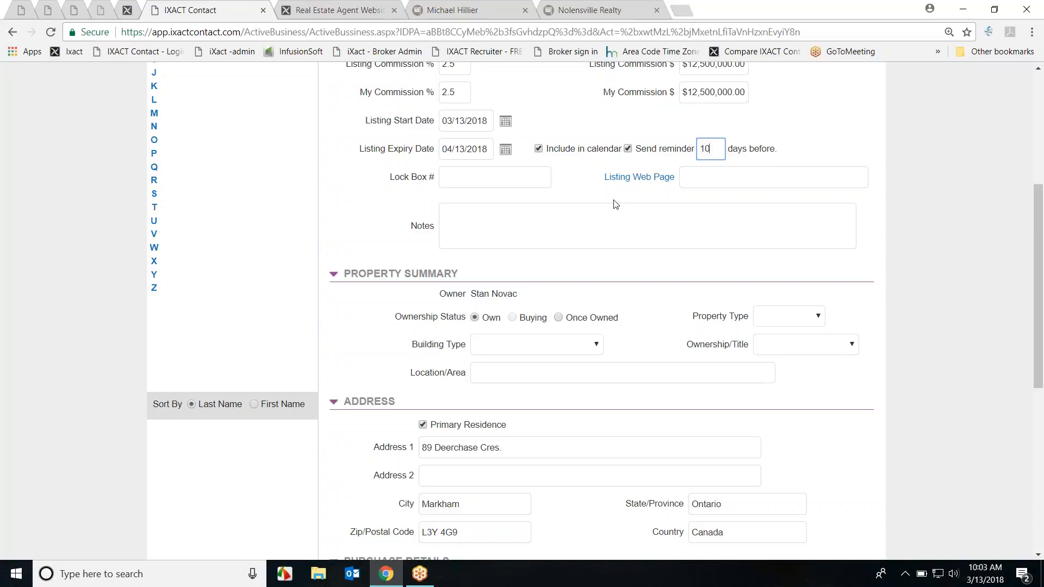
Step: Set the building type to House and save the listing
{"action": "left_click", "coordinate": [706, 177]}
{"action": "left_click", "coordinate": [544, 212]}
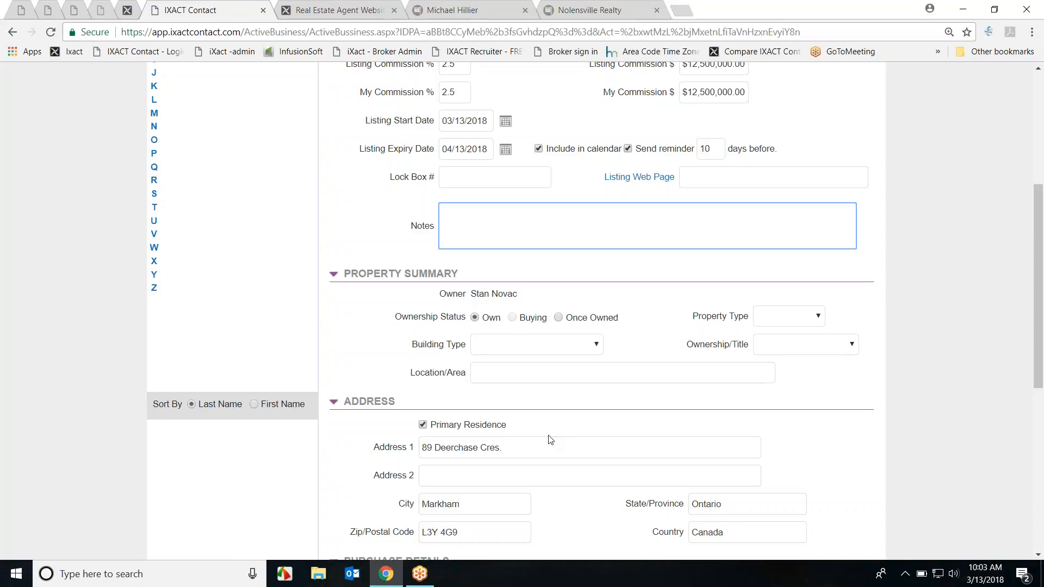
{"action": "left_click", "coordinate": [598, 345]}
{"action": "left_click", "coordinate": [566, 368]}
{"action": "scroll", "coordinate": [683, 339], "scroll_direction": "down", "scroll_amount": 1}
{"action": "scroll", "coordinate": [683, 339], "scroll_direction": "down", "scroll_amount": 6}
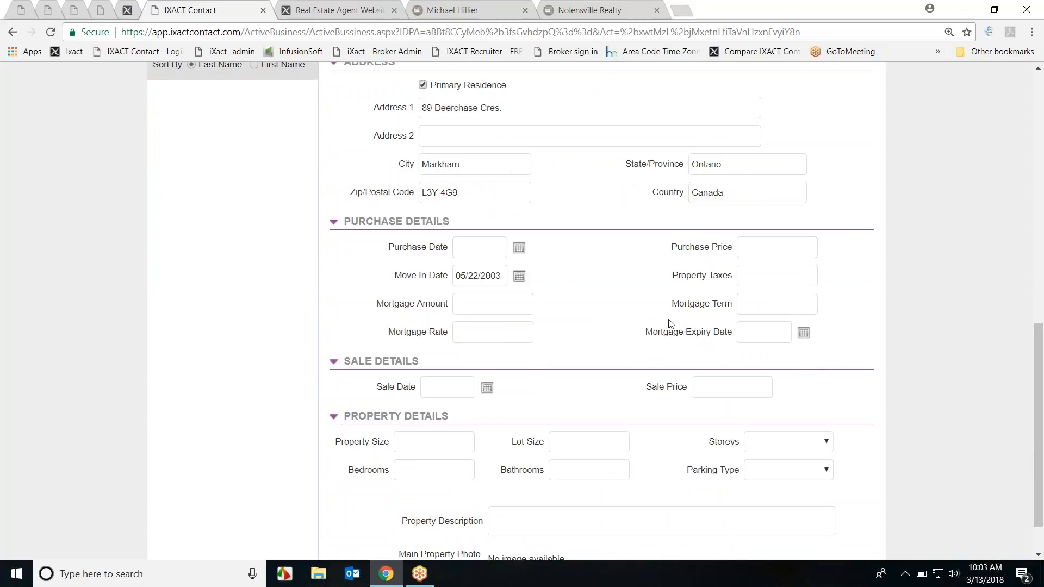
{"action": "scroll", "coordinate": [661, 310], "scroll_direction": "up", "scroll_amount": 1}
{"action": "scroll", "coordinate": [660, 311], "scroll_direction": "up", "scroll_amount": 11}
{"action": "left_click", "coordinate": [721, 168]}
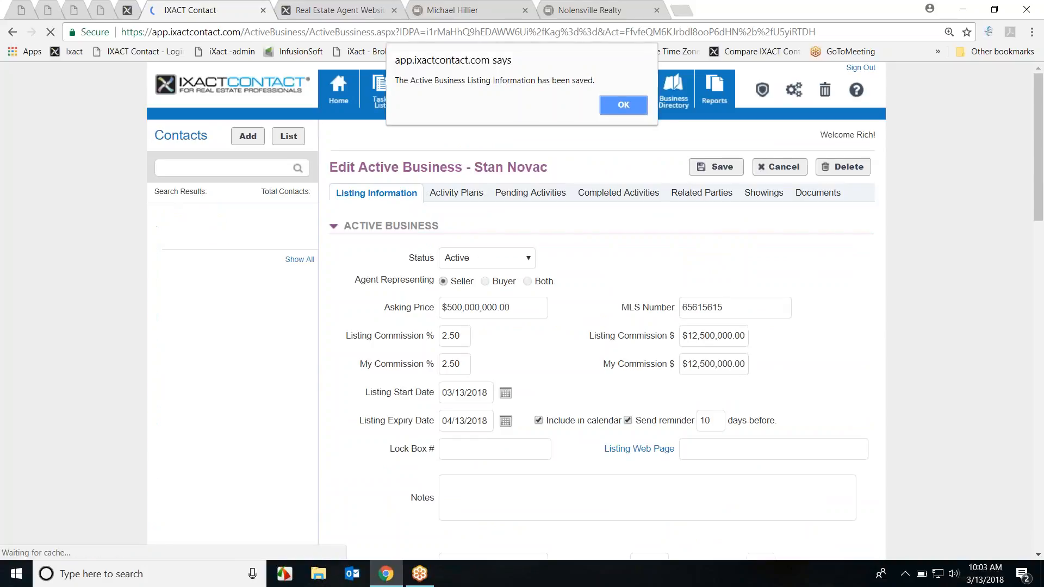
Step: Dismiss the saved alert and reopen the new listing from the Active Business list
{"action": "left_click", "coordinate": [624, 105]}
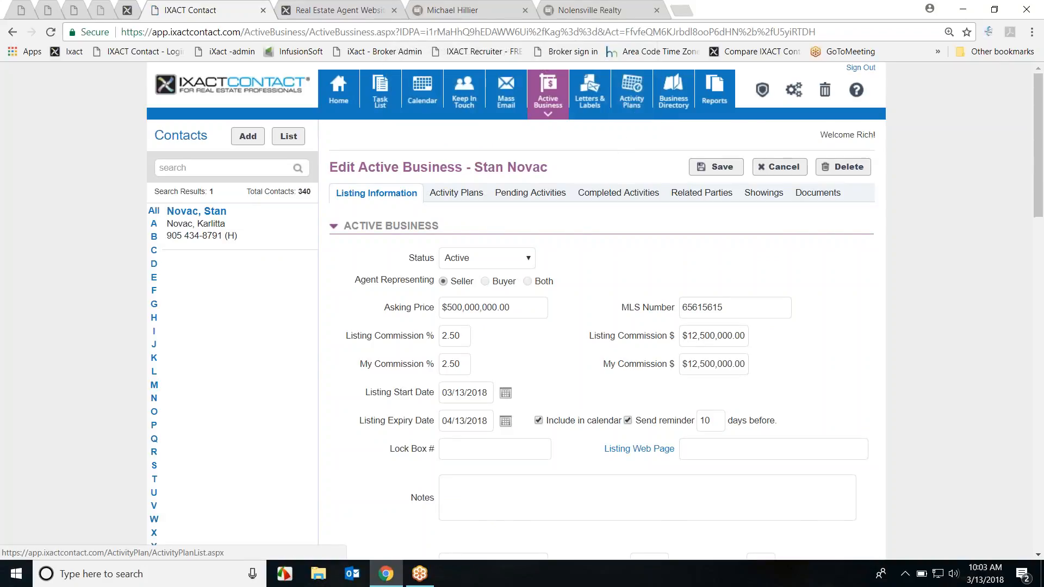
{"action": "left_click", "coordinate": [548, 96]}
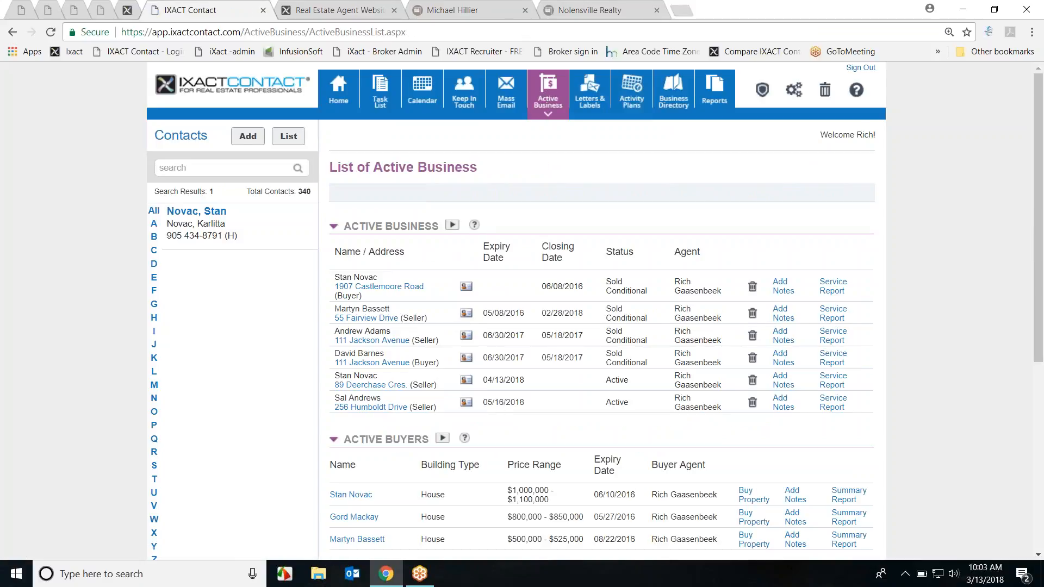
{"action": "scroll", "coordinate": [381, 245], "scroll_direction": "down", "scroll_amount": 3}
{"action": "double_click", "coordinate": [379, 245]}
{"action": "left_click_drag", "start_coordinate": [379, 245], "coordinate": [408, 252]}
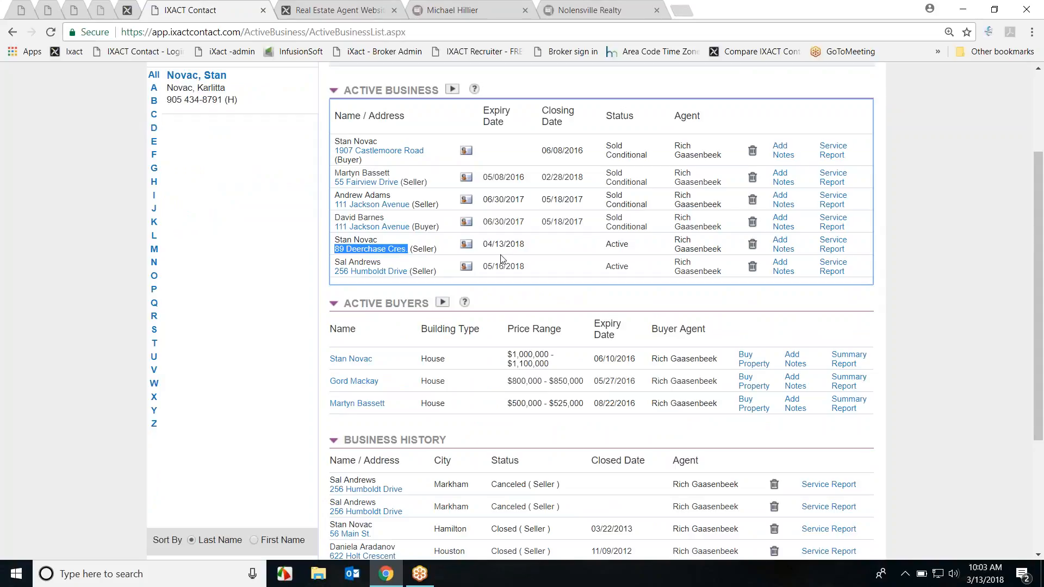
{"action": "left_click", "coordinate": [357, 248]}
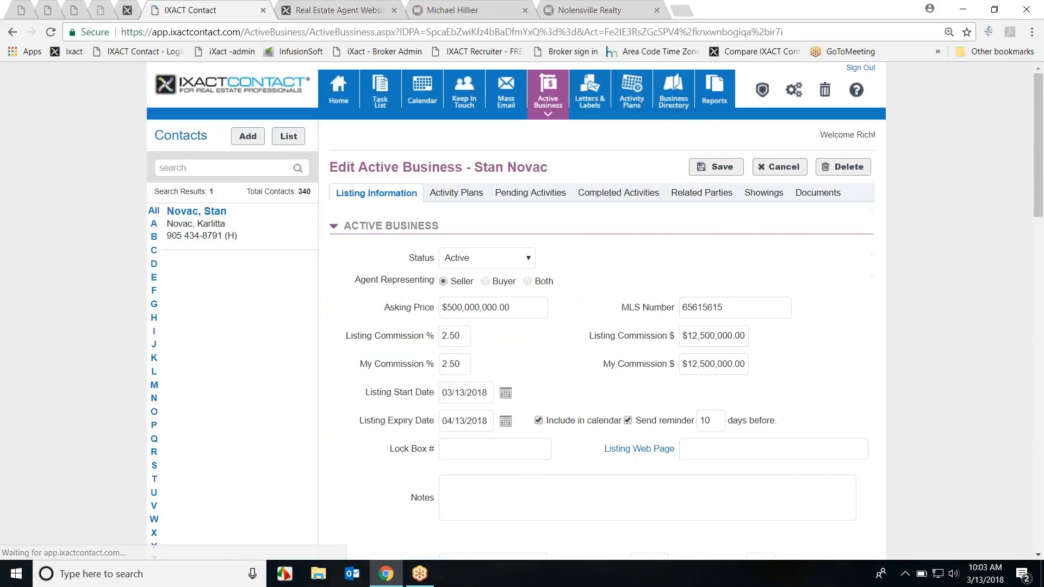
{"action": "scroll", "coordinate": [587, 237], "scroll_direction": "down", "scroll_amount": 1}
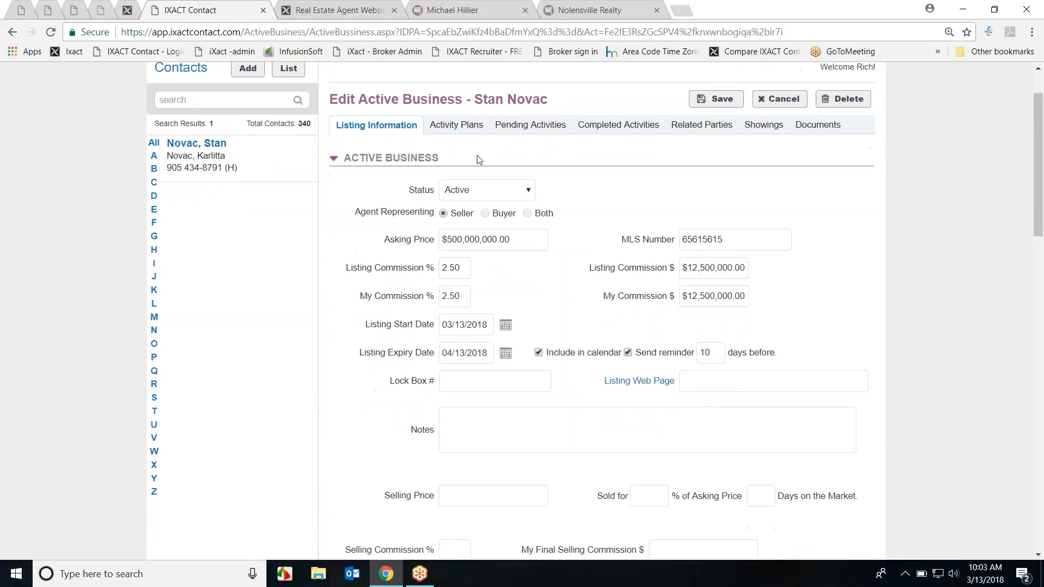
Step: Assign the 3 Month New Listing Plan from Activity Plans and create all its tasks
{"action": "left_click", "coordinate": [462, 128]}
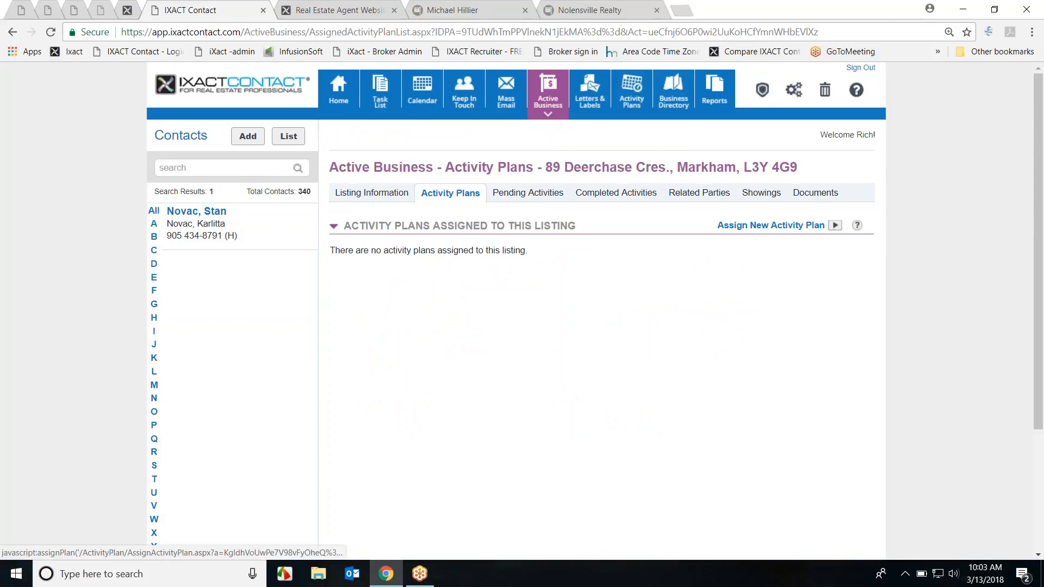
{"action": "left_click", "coordinate": [770, 229]}
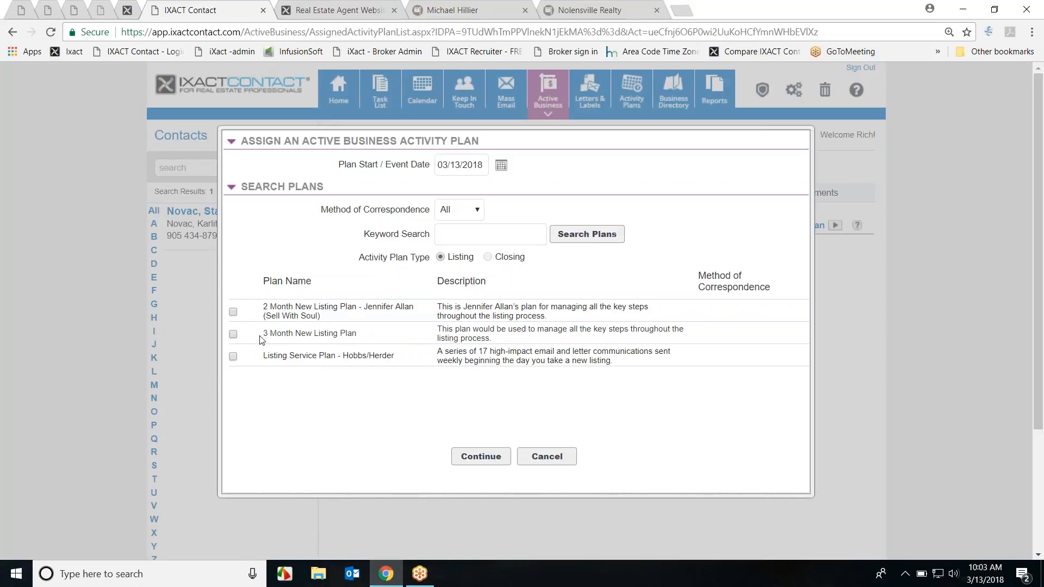
{"action": "left_click", "coordinate": [233, 334]}
{"action": "left_click", "coordinate": [481, 457]}
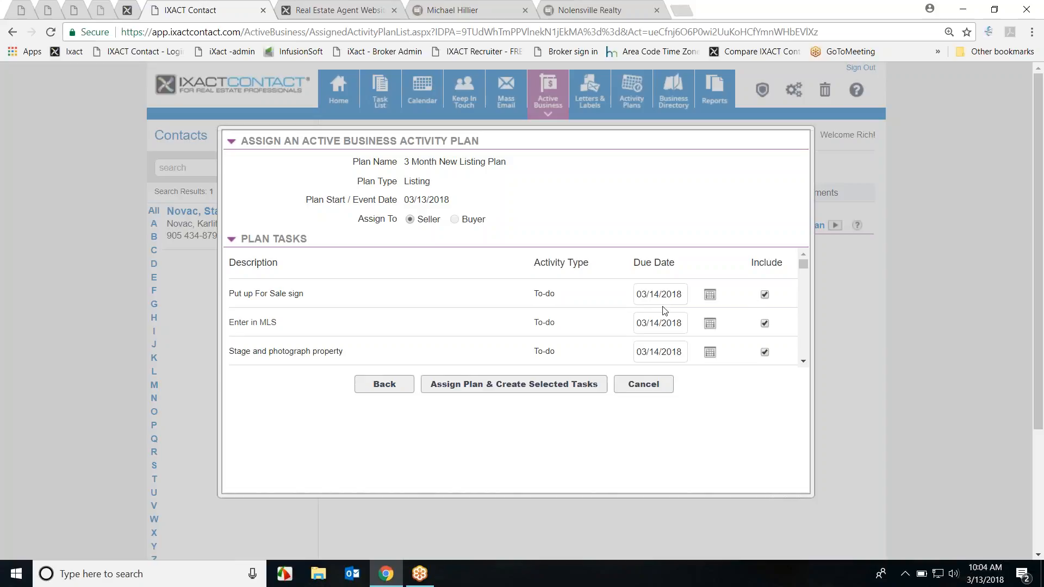
{"action": "scroll", "coordinate": [670, 351], "scroll_direction": "down", "scroll_amount": 3}
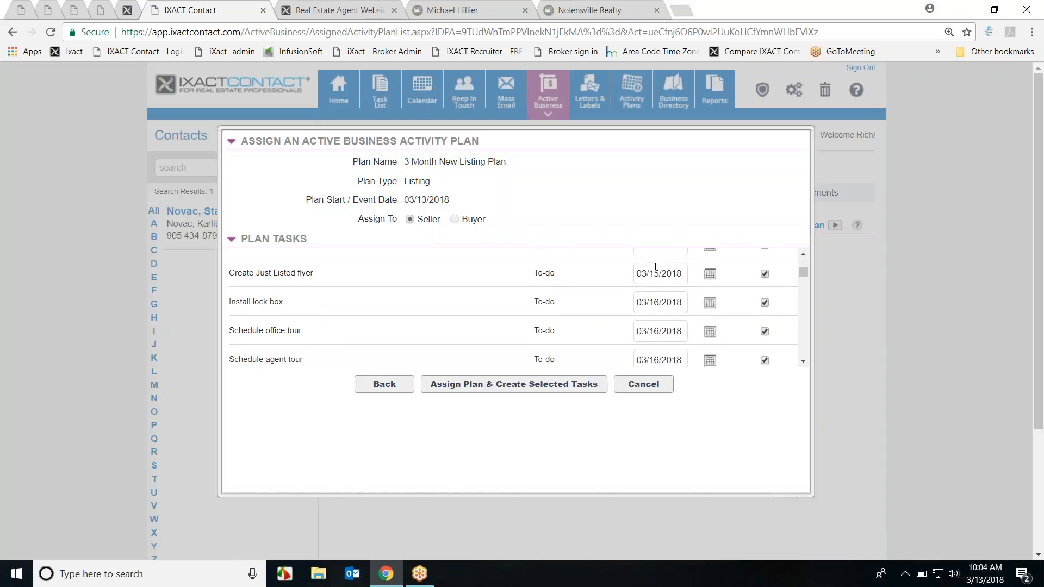
{"action": "scroll", "coordinate": [672, 340], "scroll_direction": "down", "scroll_amount": 10}
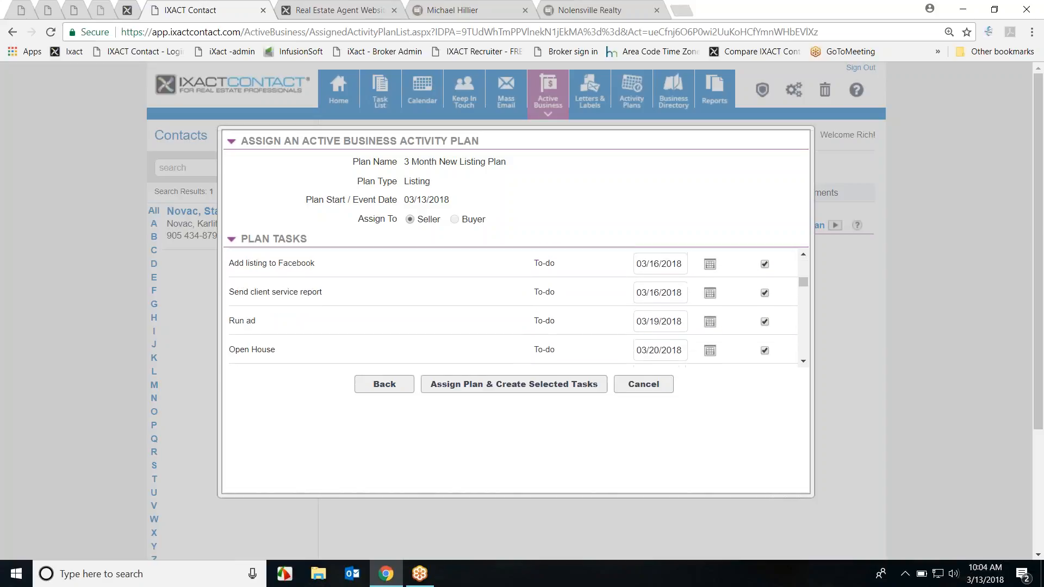
{"action": "scroll", "coordinate": [722, 321], "scroll_direction": "down", "scroll_amount": 5}
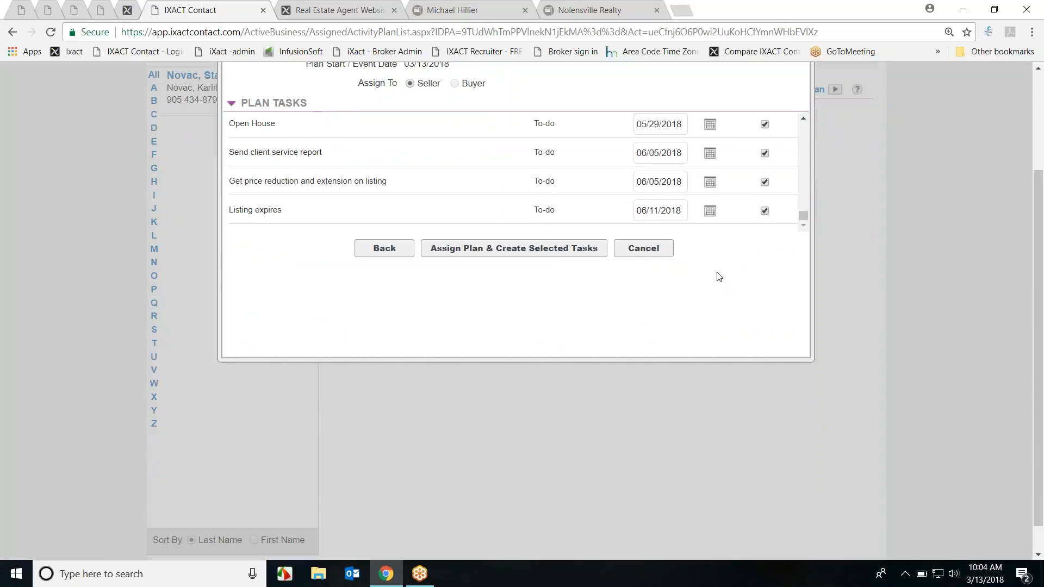
{"action": "scroll", "coordinate": [728, 300], "scroll_direction": "up", "scroll_amount": 3}
{"action": "scroll", "coordinate": [753, 299], "scroll_direction": "up", "scroll_amount": 15}
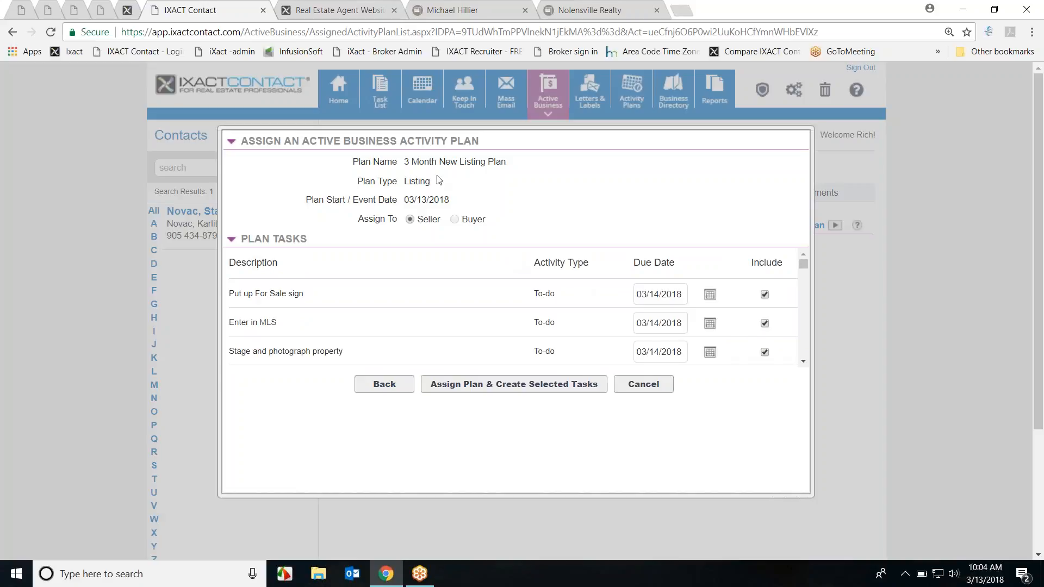
{"action": "left_click", "coordinate": [488, 391]}
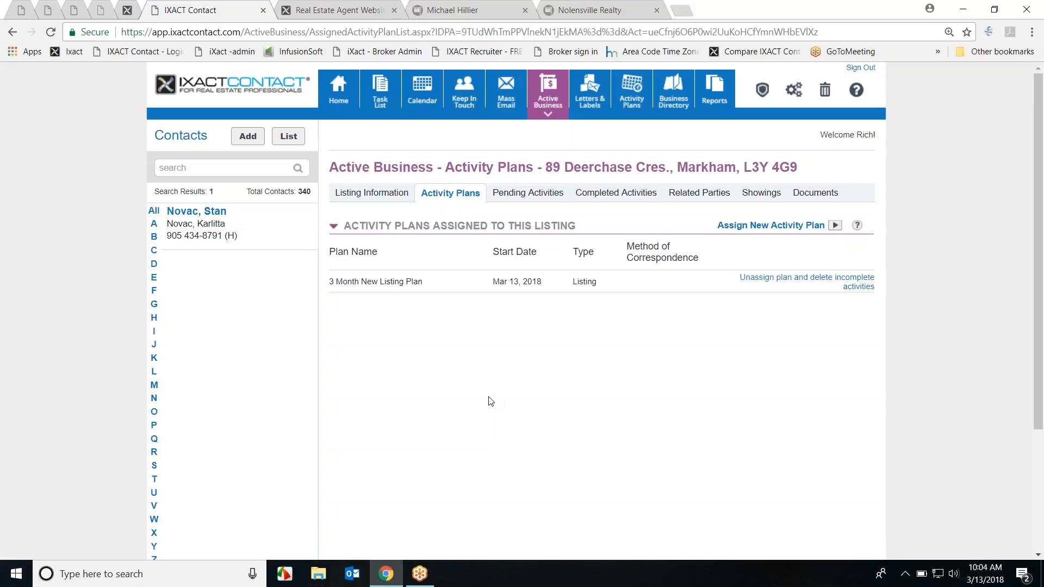
Step: Complete the Put up For Sale sign and Enter in MLS tasks, then view completed activities
{"action": "left_click", "coordinate": [525, 196]}
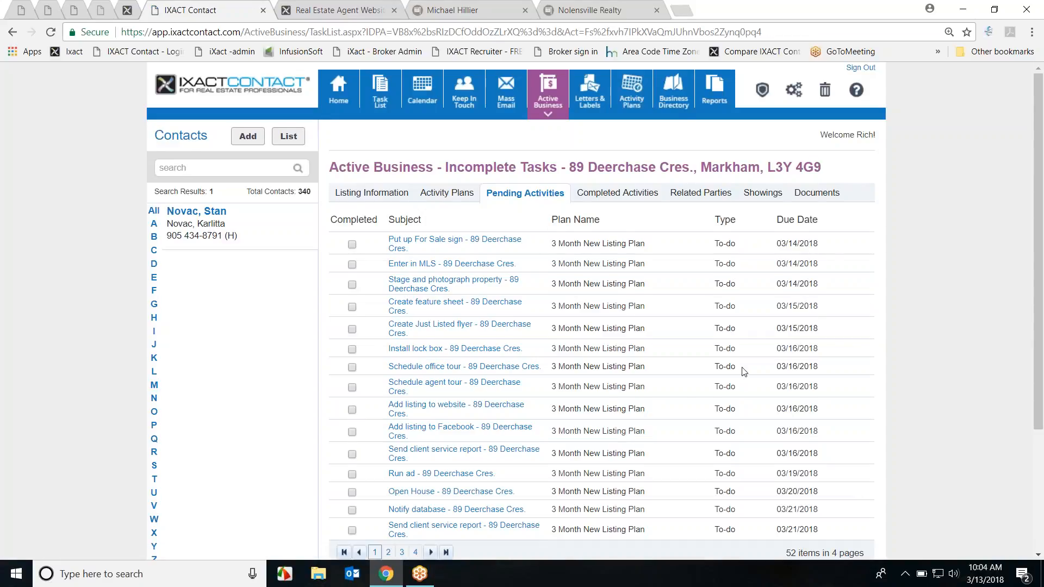
{"action": "scroll", "coordinate": [744, 371], "scroll_direction": "down", "scroll_amount": 3}
{"action": "scroll", "coordinate": [684, 362], "scroll_direction": "up", "scroll_amount": 3}
{"action": "left_click", "coordinate": [352, 246]}
{"action": "left_click", "coordinate": [548, 110]}
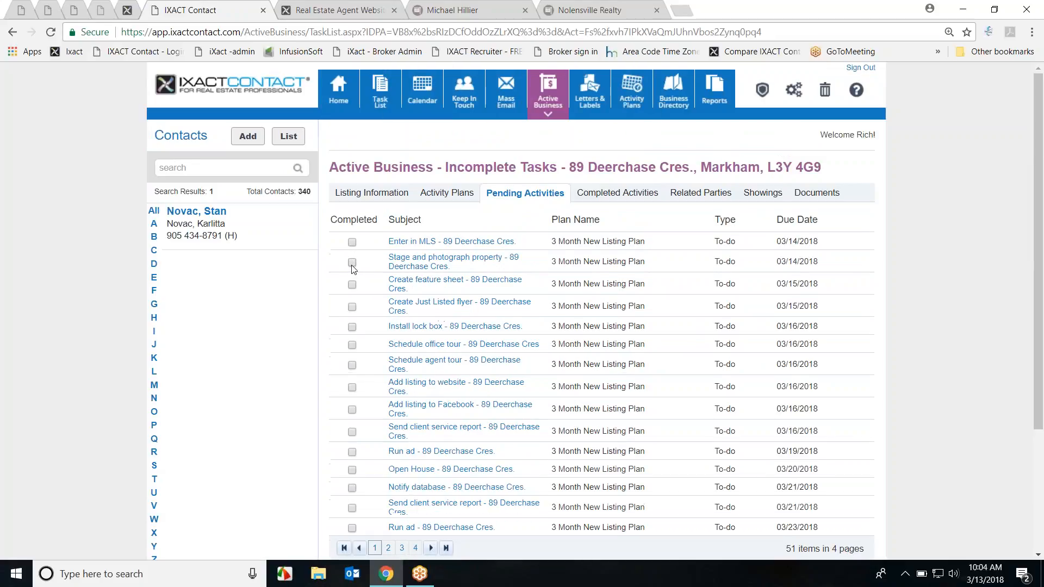
{"action": "left_click", "coordinate": [352, 242]}
{"action": "left_click", "coordinate": [560, 112]}
{"action": "left_click", "coordinate": [616, 194]}
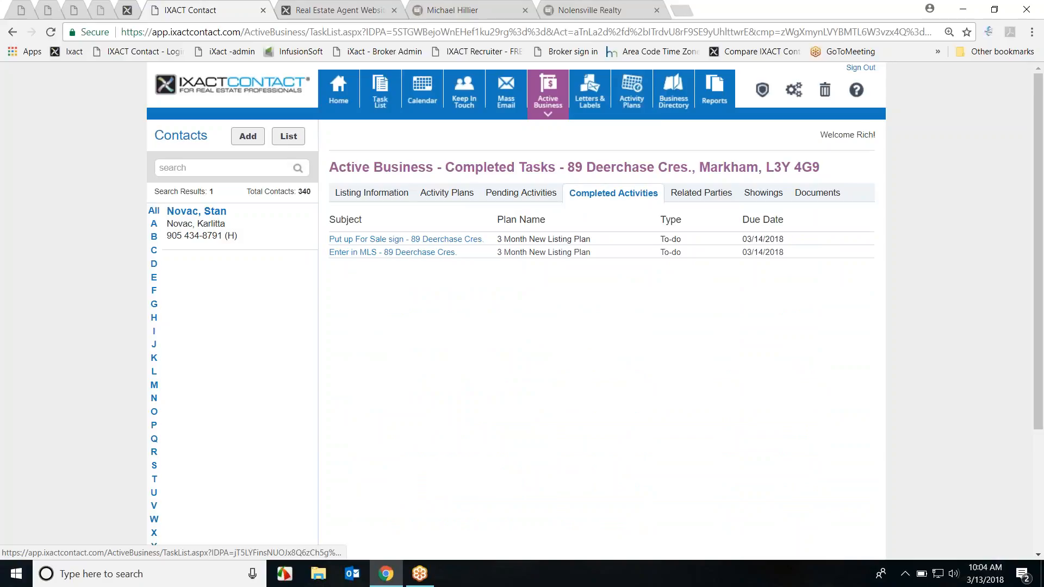
Step: Add the electrician from frequently used related parties to the listing
{"action": "left_click", "coordinate": [700, 194]}
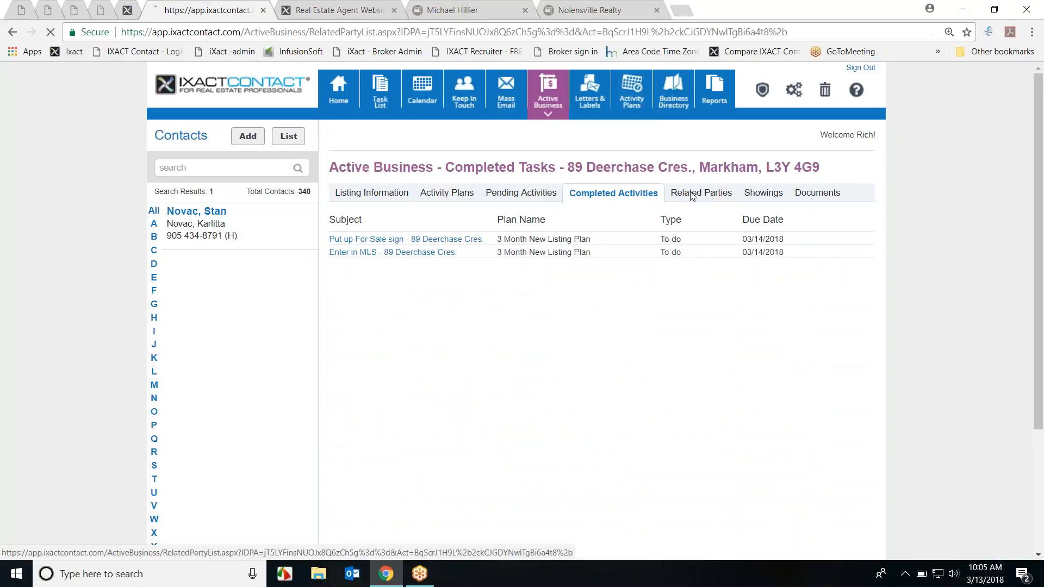
{"action": "left_click", "coordinate": [366, 220]}
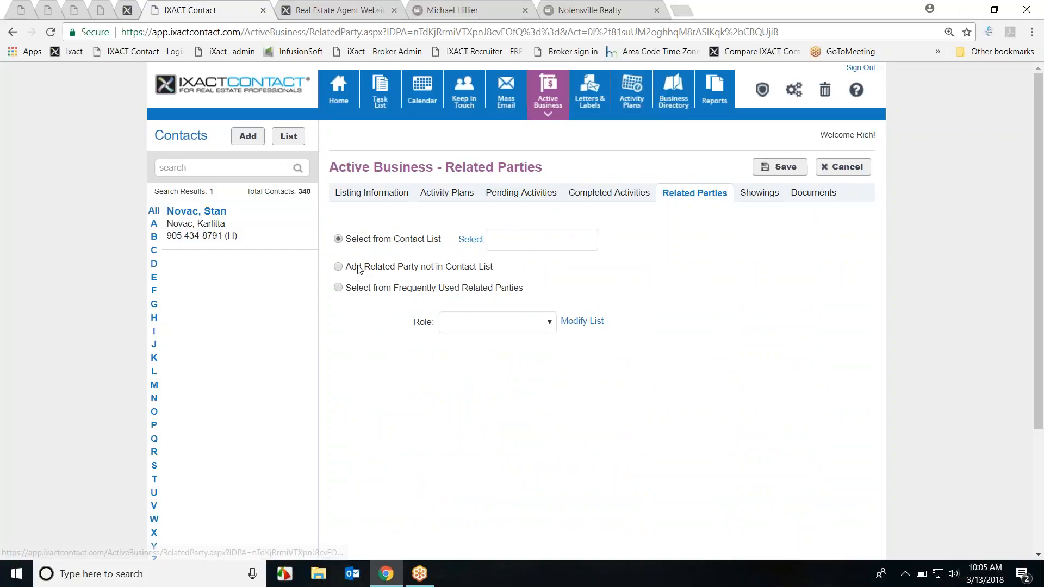
{"action": "left_click", "coordinate": [339, 288]}
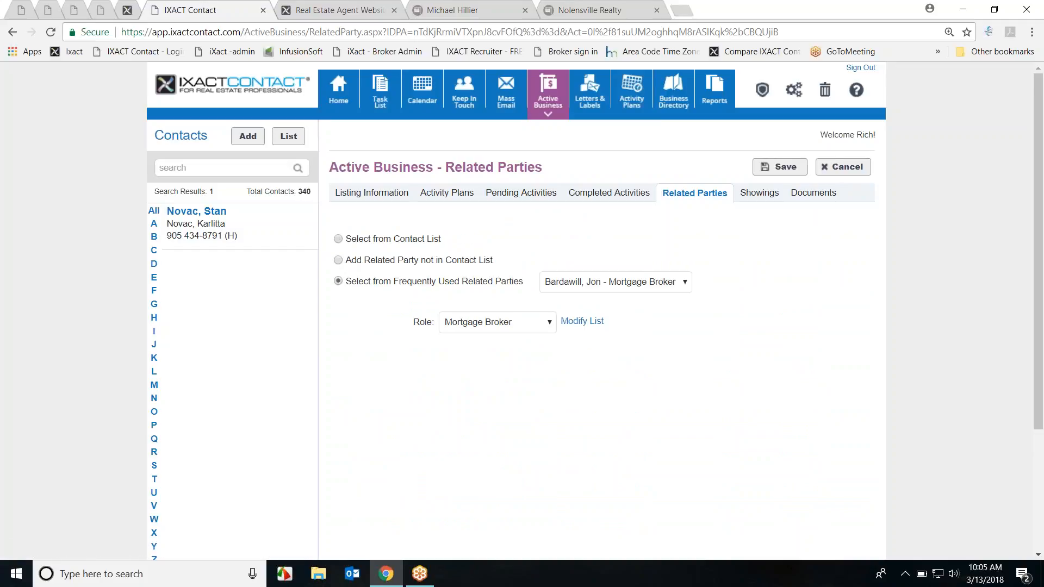
{"action": "left_click", "coordinate": [684, 282]}
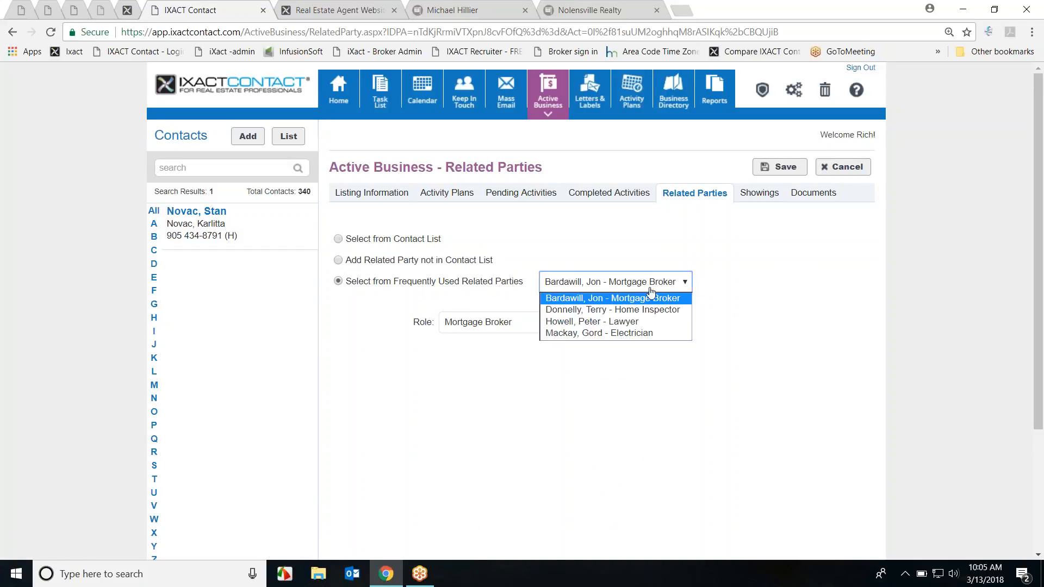
{"action": "left_click", "coordinate": [639, 337]}
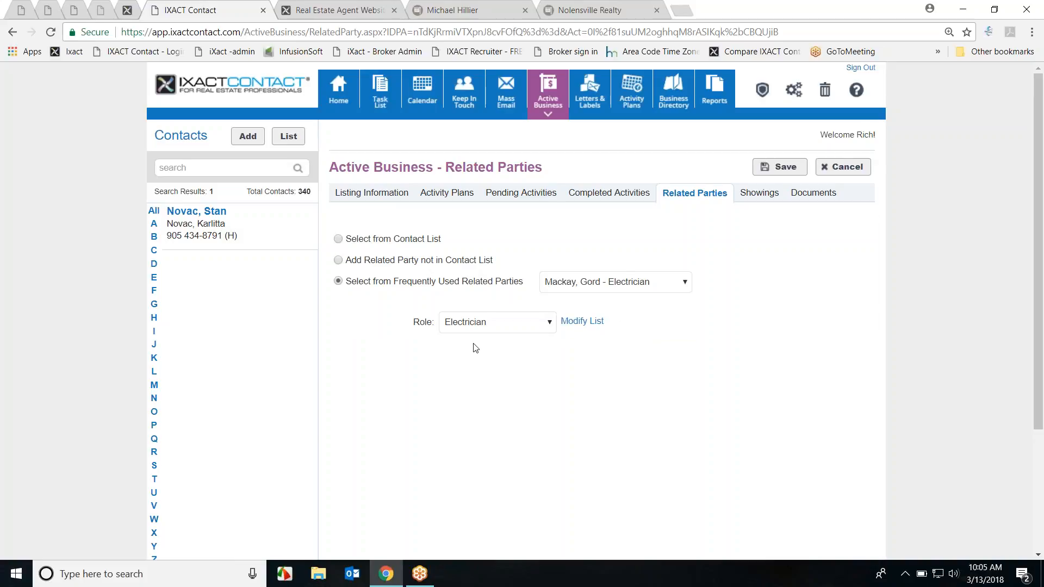
{"action": "left_click", "coordinate": [773, 170]}
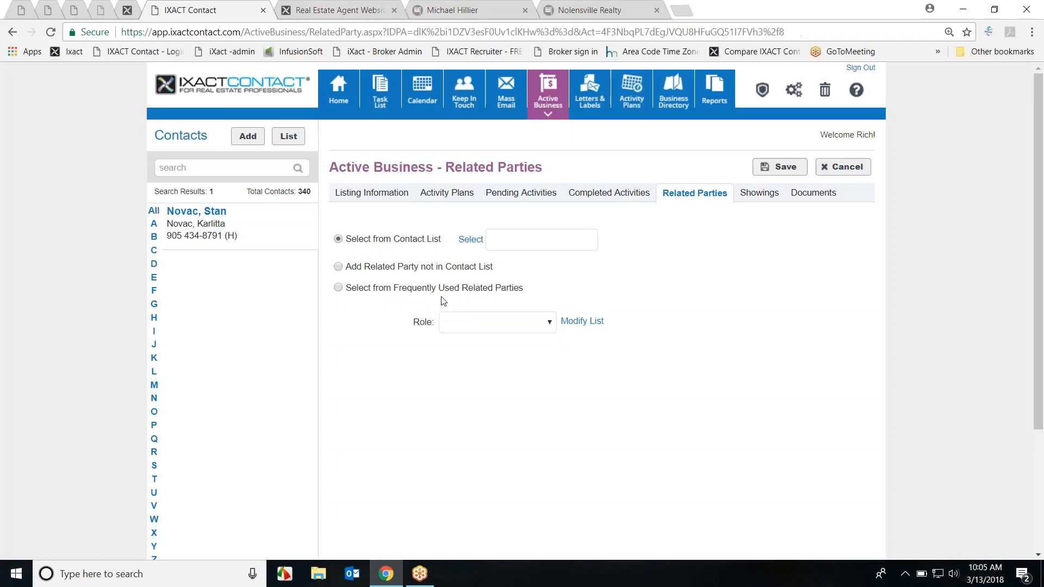
Step: Add the home inspector as a second related party for the listing
{"action": "left_click", "coordinate": [491, 282]}
{"action": "left_click", "coordinate": [645, 284]}
{"action": "left_click", "coordinate": [623, 314]}
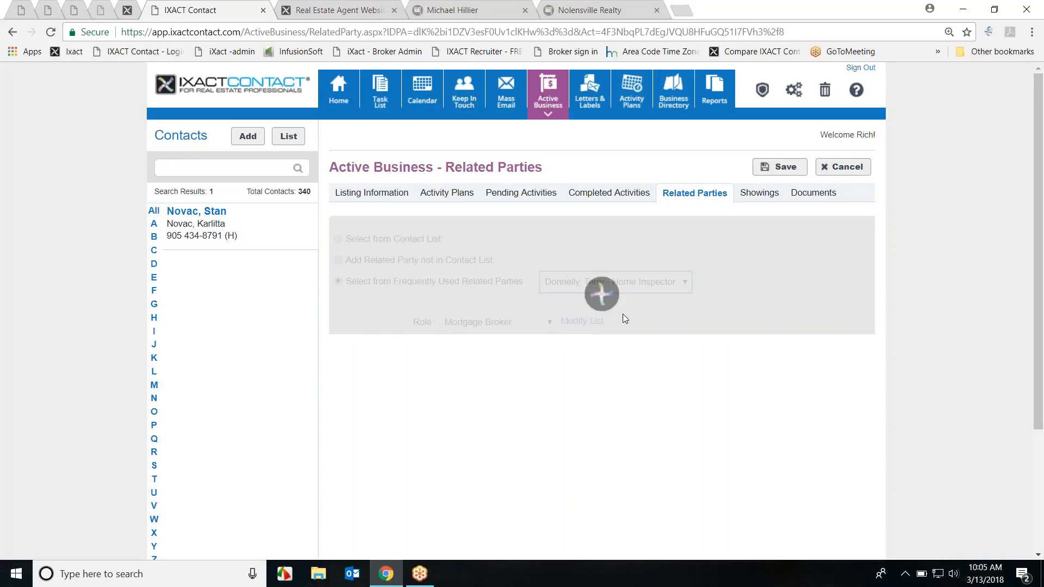
{"action": "left_click", "coordinate": [774, 168]}
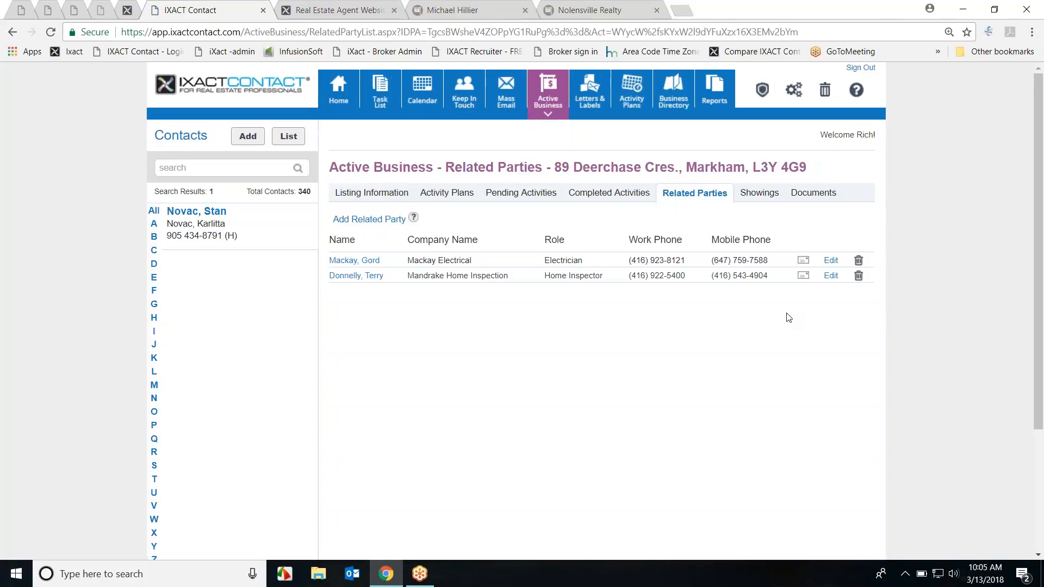
{"action": "left_click", "coordinate": [758, 196]}
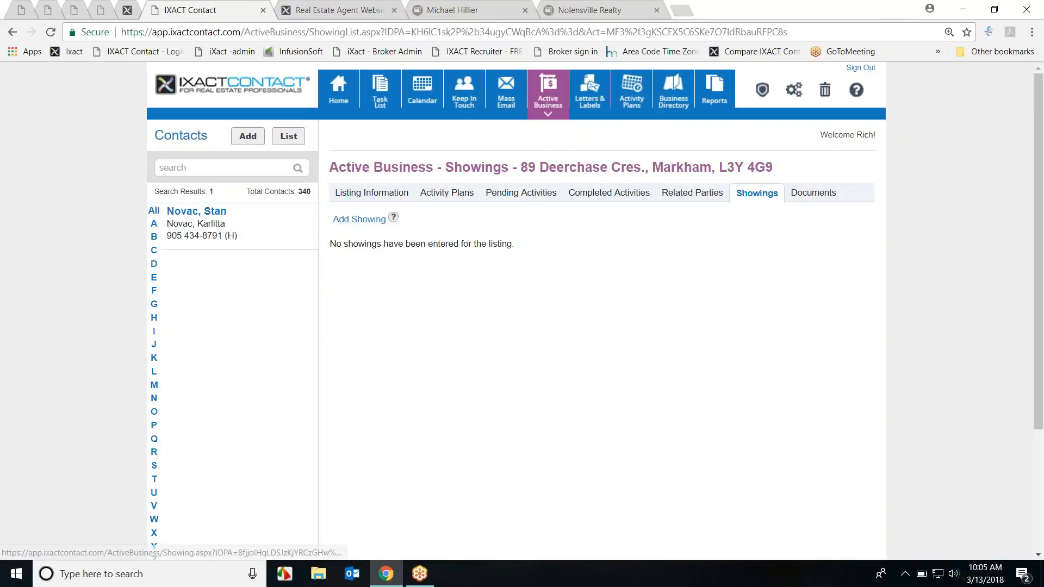
Step: Start a new showing and enter the outside agent's first and last name
{"action": "left_click", "coordinate": [355, 221]}
{"action": "left_click", "coordinate": [486, 242]}
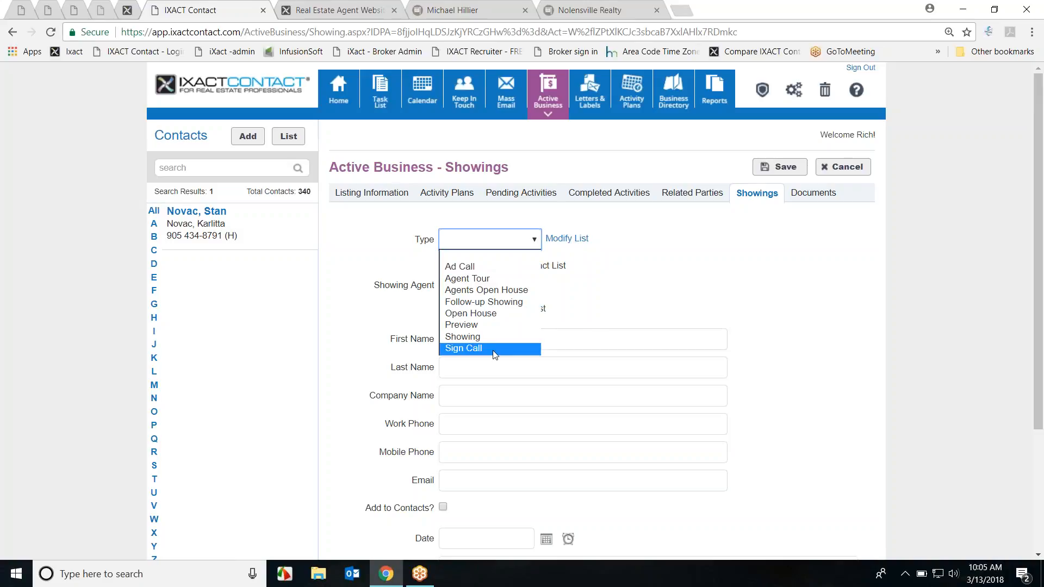
{"action": "left_click", "coordinate": [644, 280]}
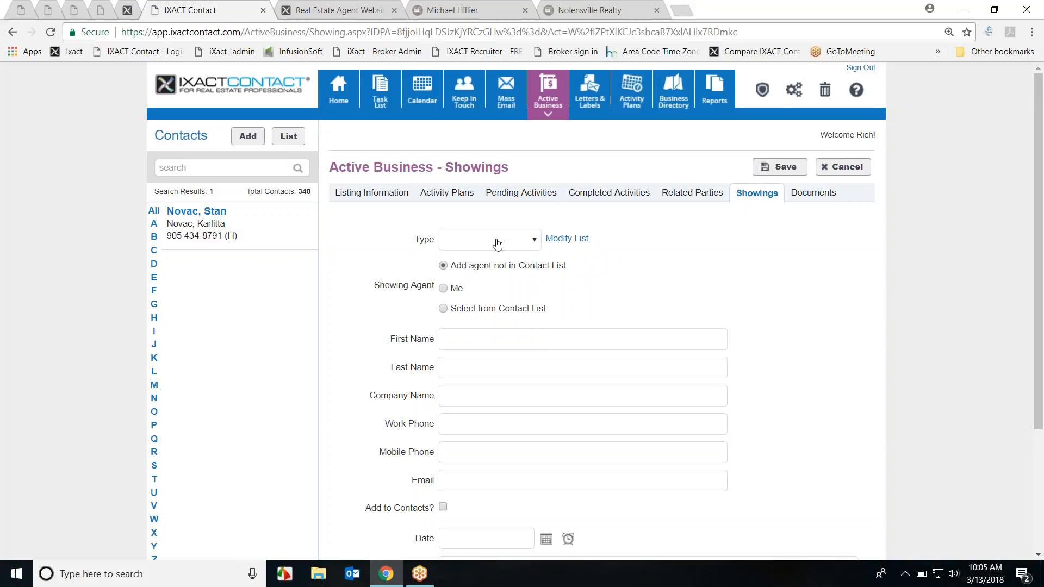
{"action": "scroll", "coordinate": [702, 273], "scroll_direction": "down", "scroll_amount": 1}
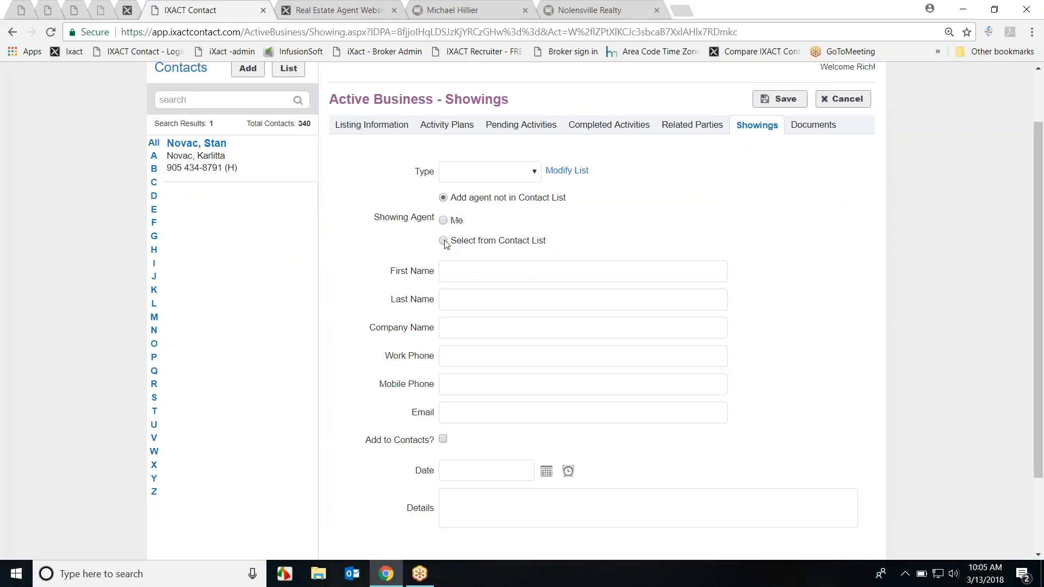
{"action": "left_click", "coordinate": [482, 275]}
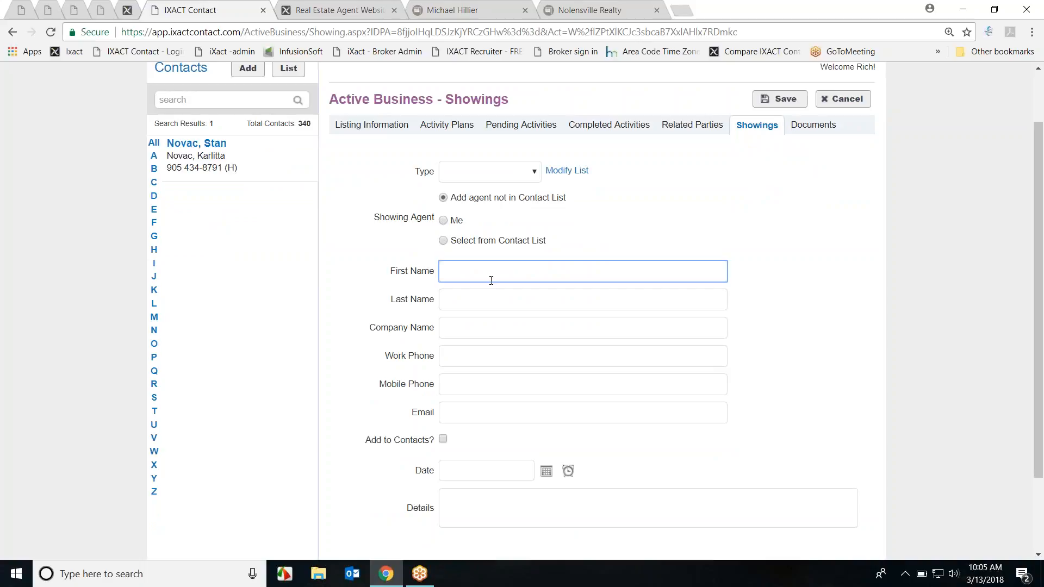
{"action": "type", "text": "Joe"}
{"action": "key", "text": "Tab"}
{"action": "type", "text": "Smith"}
{"action": "key", "text": "Tab"}
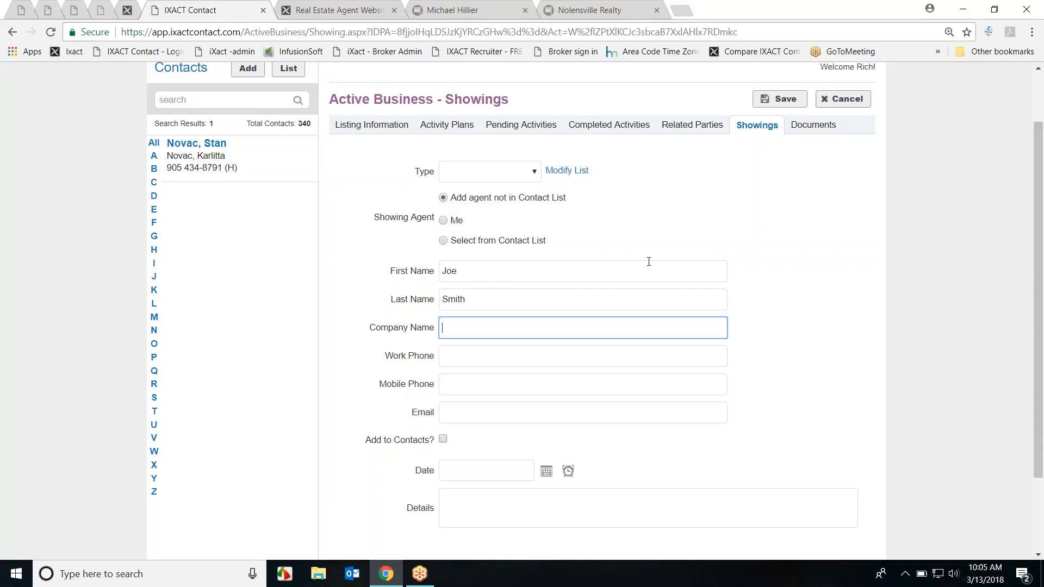
{"action": "scroll", "coordinate": [649, 261], "scroll_direction": "down", "scroll_amount": 2}
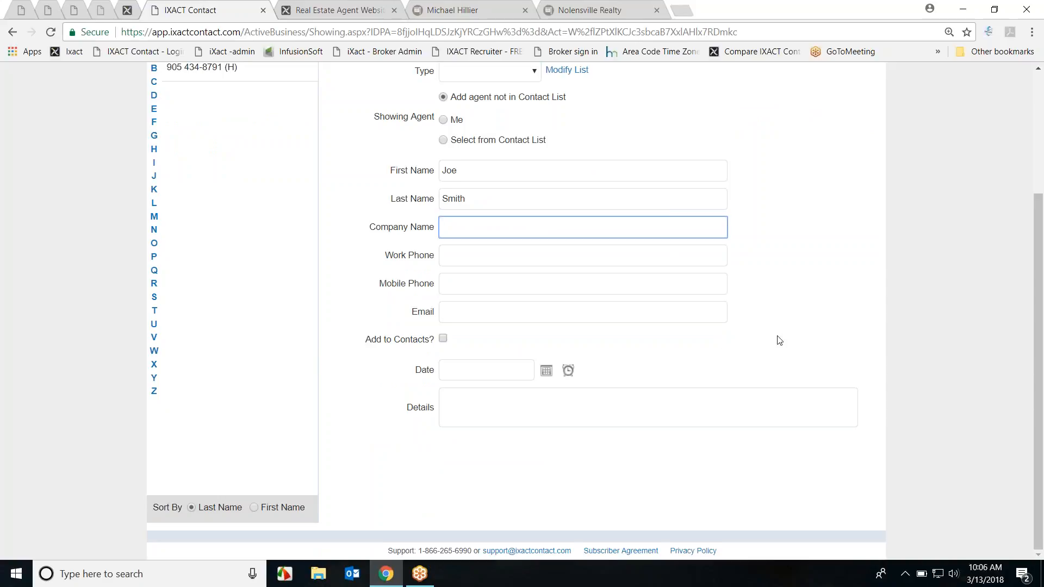
{"action": "scroll", "coordinate": [776, 340], "scroll_direction": "up", "scroll_amount": 3}
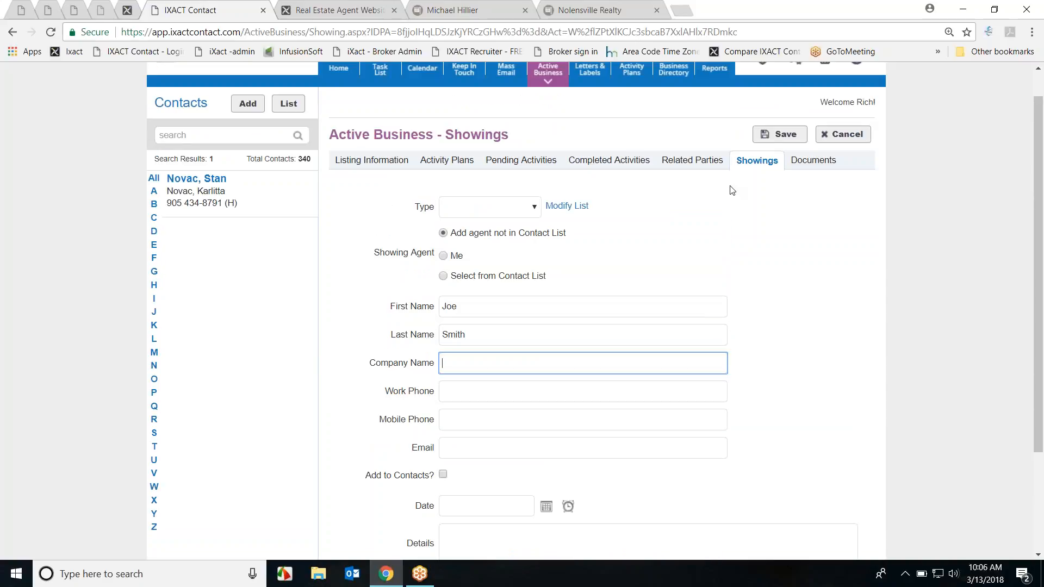
{"action": "left_click", "coordinate": [781, 134]}
Step: Set the showing type to Agent Tour on March 14, 2018 and save it
{"action": "left_click", "coordinate": [528, 283]}
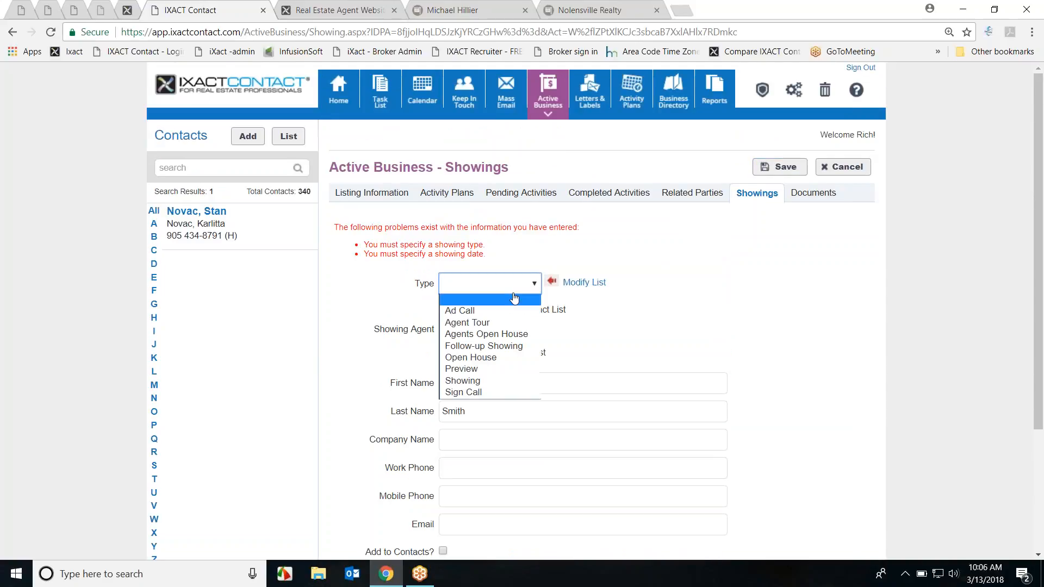
{"action": "left_click", "coordinate": [490, 325]}
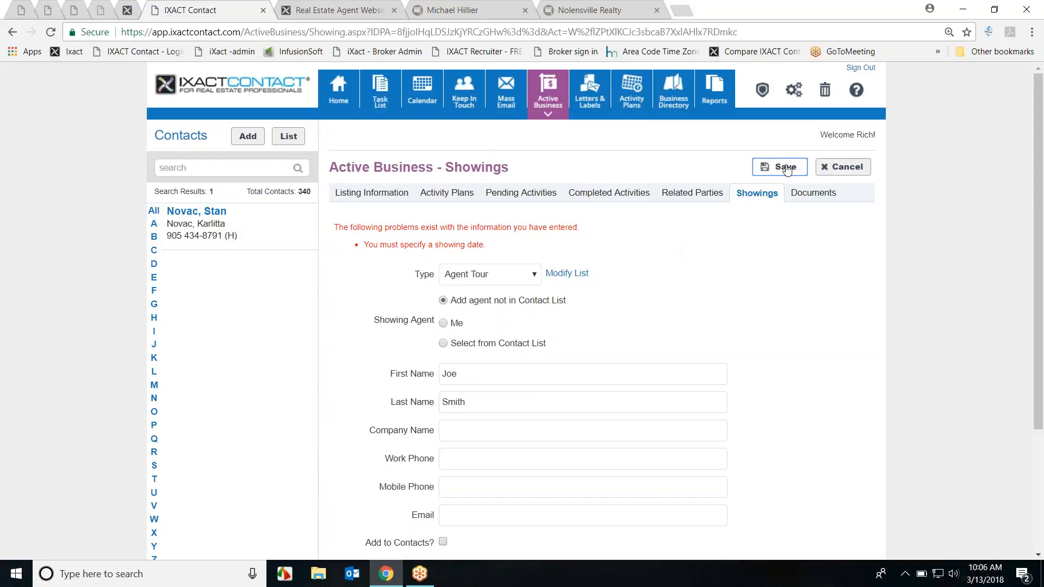
{"action": "scroll", "coordinate": [631, 296], "scroll_direction": "down", "scroll_amount": 3}
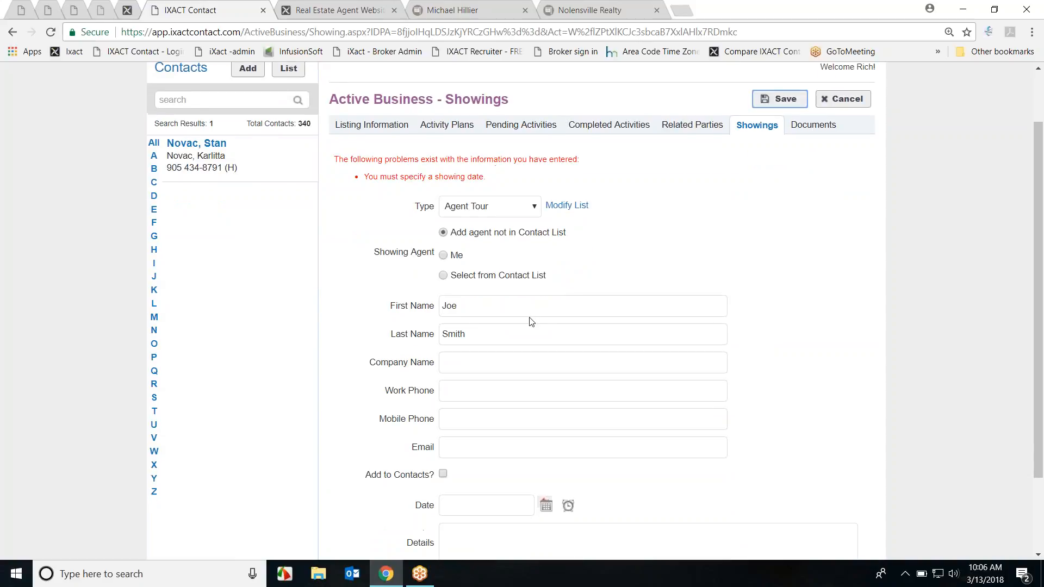
{"action": "left_click", "coordinate": [547, 406]}
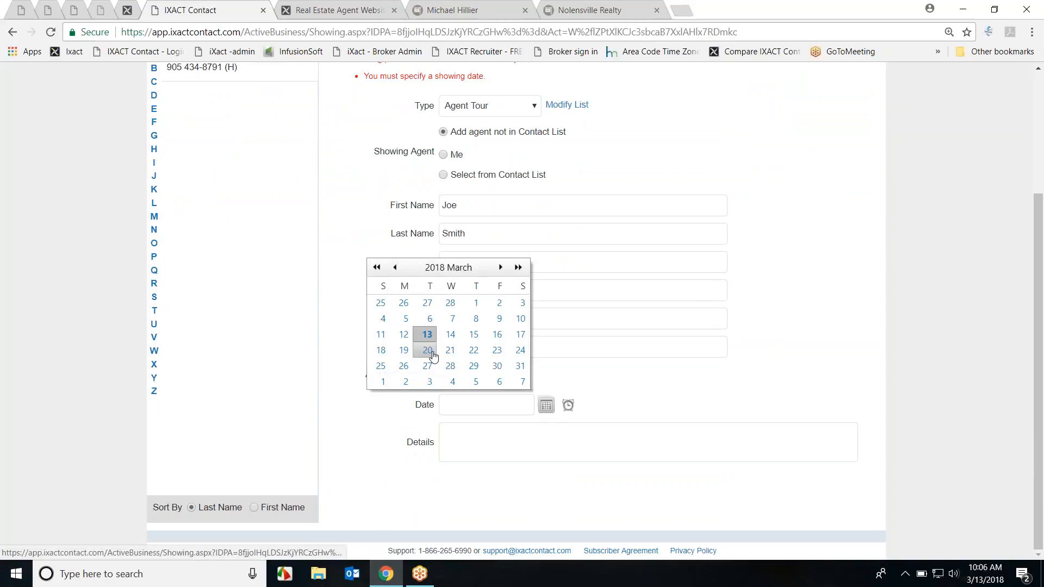
{"action": "left_click", "coordinate": [449, 340]}
{"action": "scroll", "coordinate": [856, 206], "scroll_direction": "up", "scroll_amount": 3}
{"action": "left_click", "coordinate": [788, 164]}
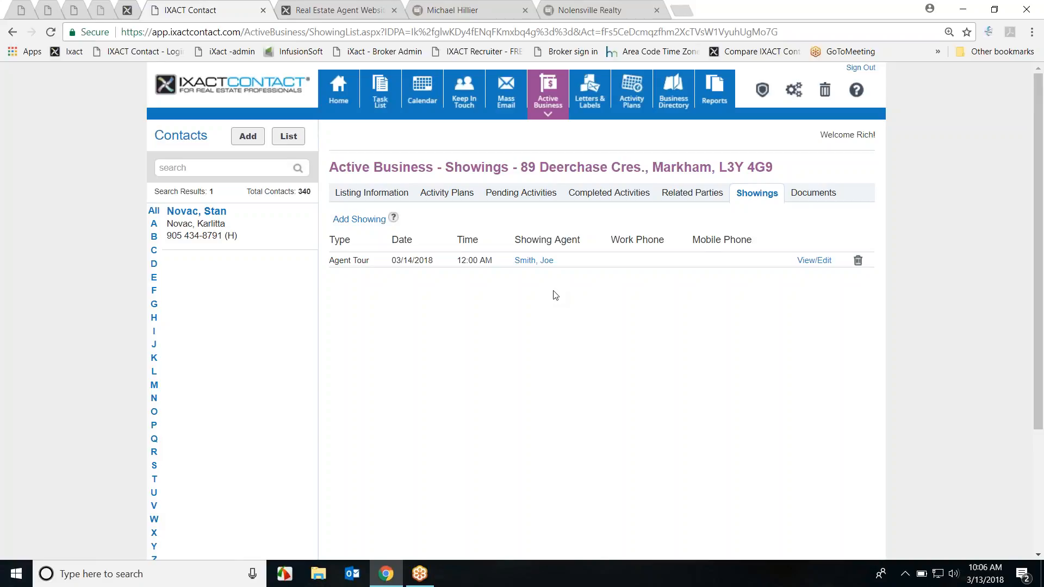
Step: Open the listing's Service Report from Active Business and highlight its Agent Tour showing
{"action": "left_click", "coordinate": [377, 197]}
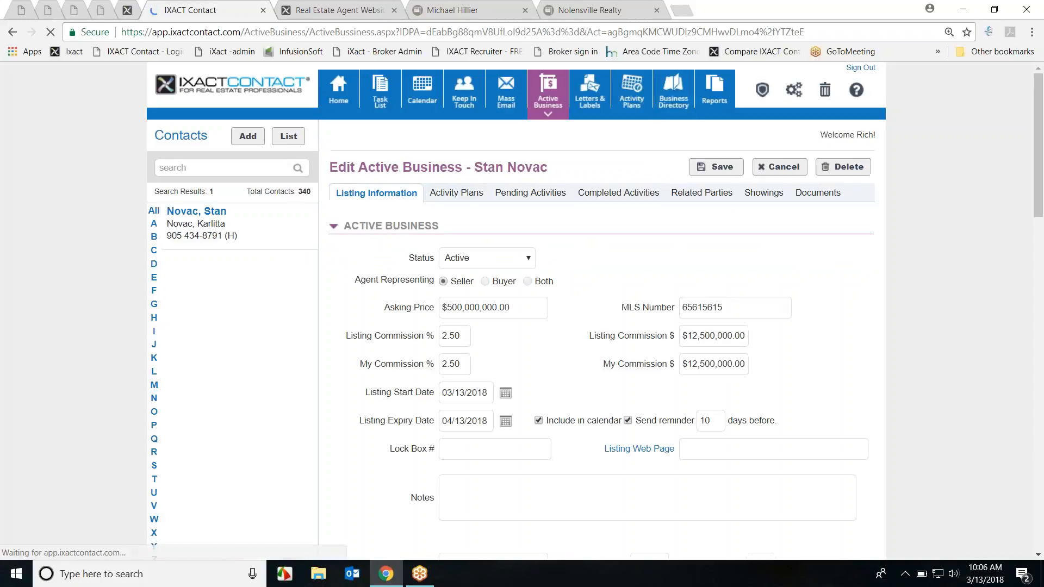
{"action": "scroll", "coordinate": [843, 305], "scroll_direction": "down", "scroll_amount": 15}
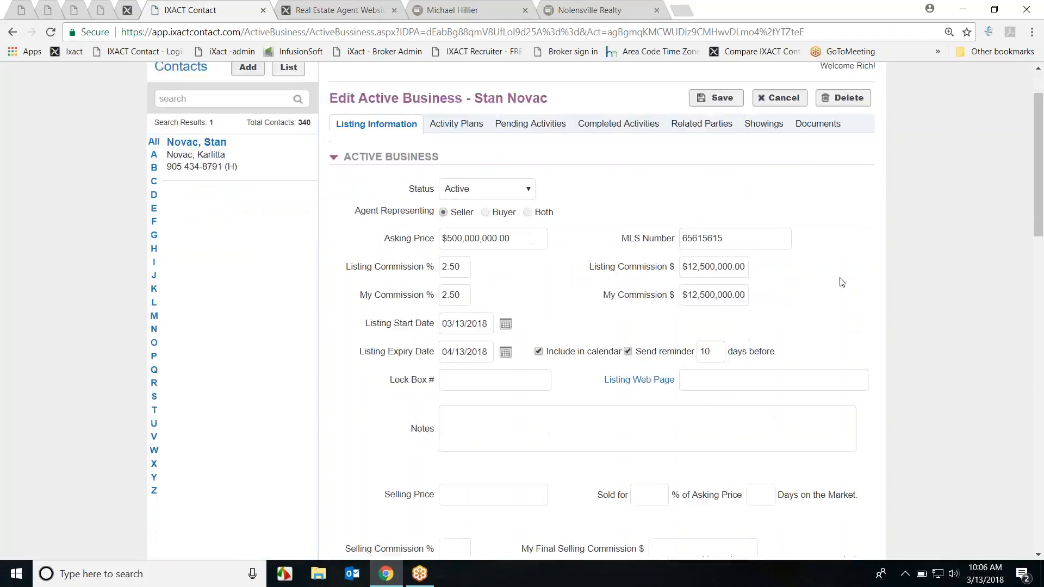
{"action": "scroll", "coordinate": [839, 296], "scroll_direction": "up", "scroll_amount": 13}
{"action": "scroll", "coordinate": [838, 297], "scroll_direction": "up", "scroll_amount": 3}
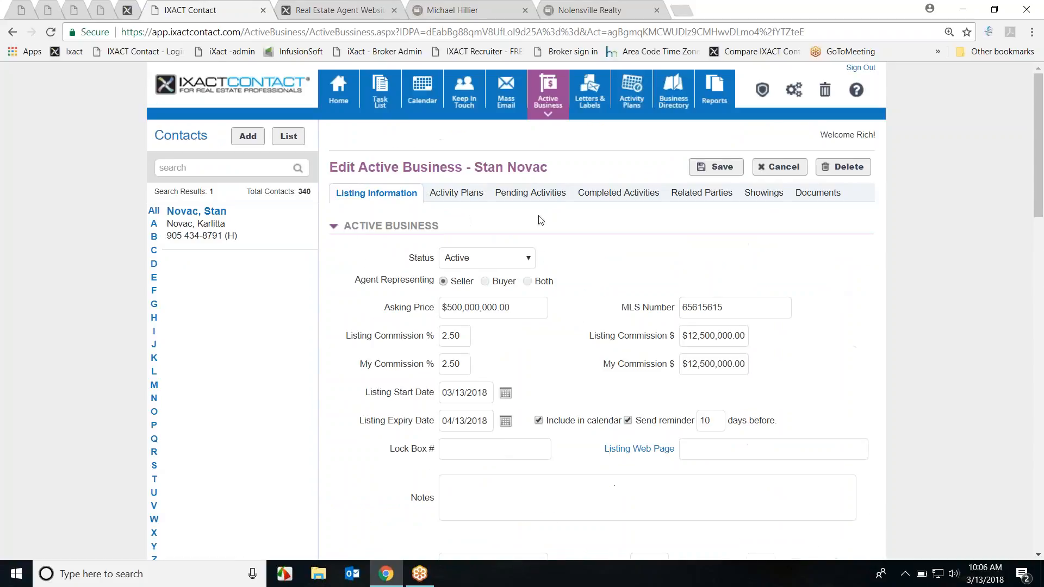
{"action": "left_click", "coordinate": [548, 98]}
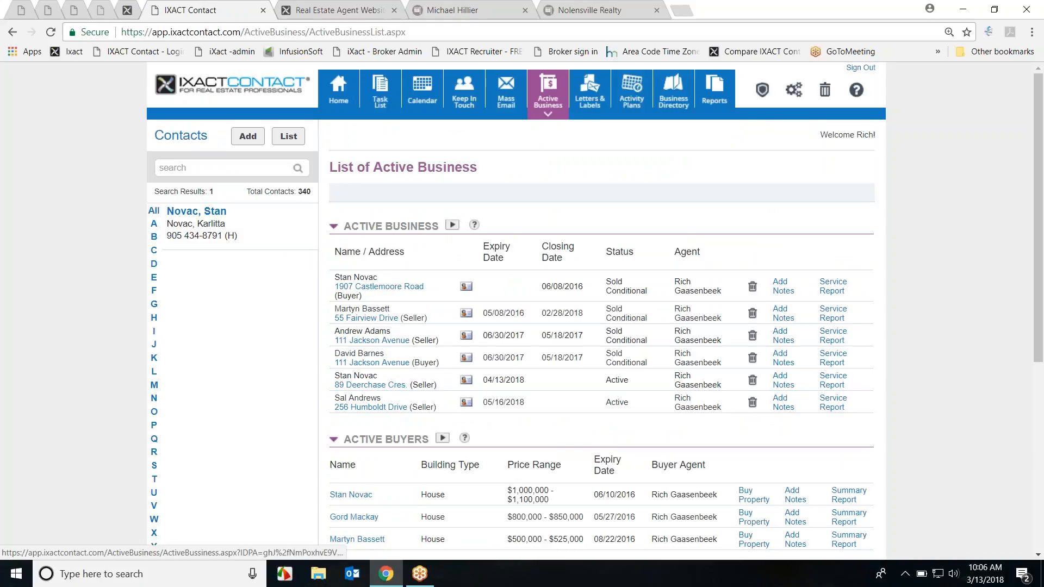
{"action": "left_click", "coordinate": [831, 379]}
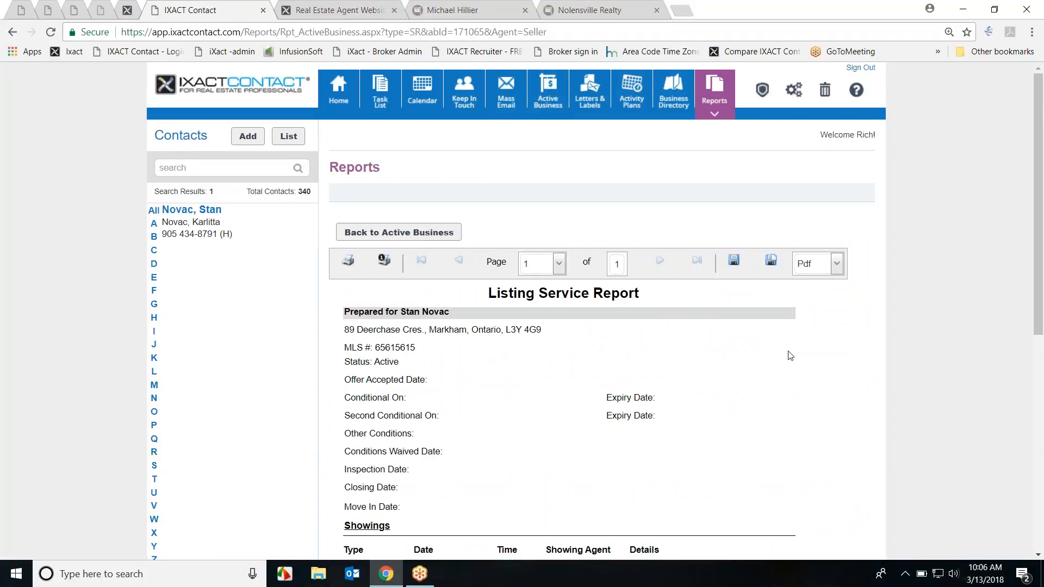
{"action": "scroll", "coordinate": [789, 348], "scroll_direction": "down", "scroll_amount": 5}
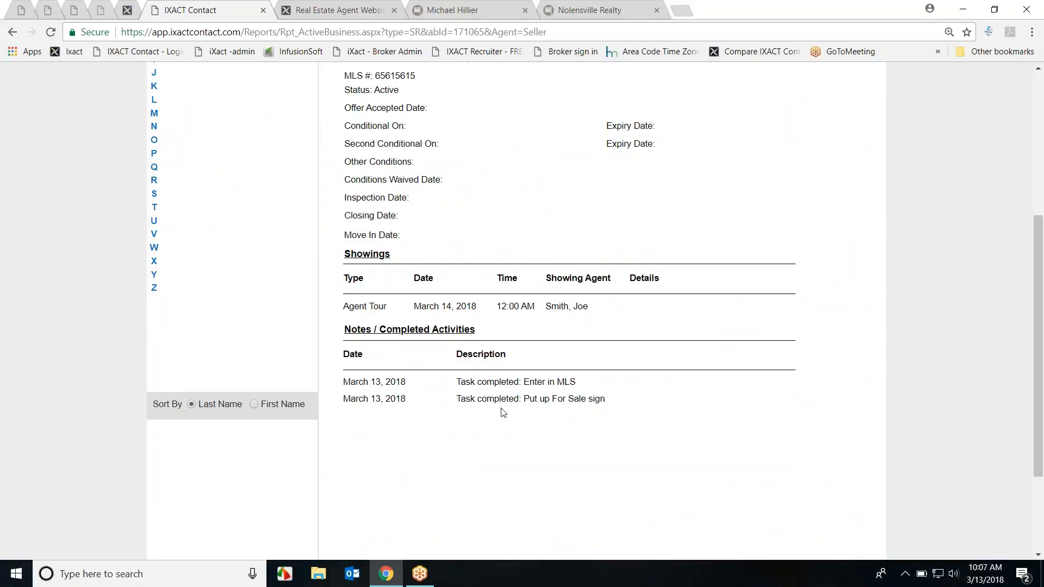
{"action": "scroll", "coordinate": [546, 407], "scroll_direction": "up", "scroll_amount": 4}
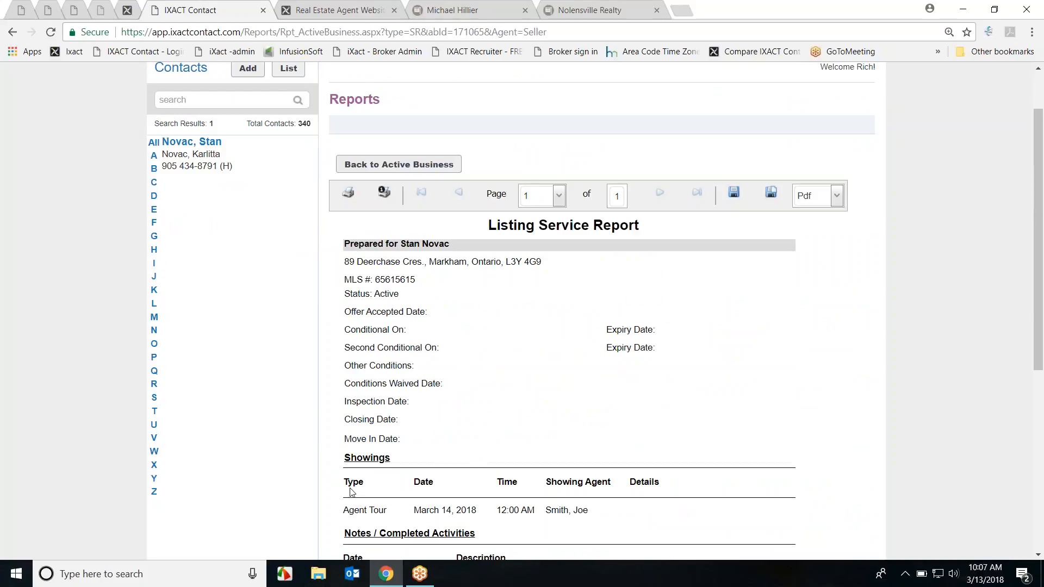
{"action": "left_click_drag", "start_coordinate": [344, 511], "coordinate": [593, 523]}
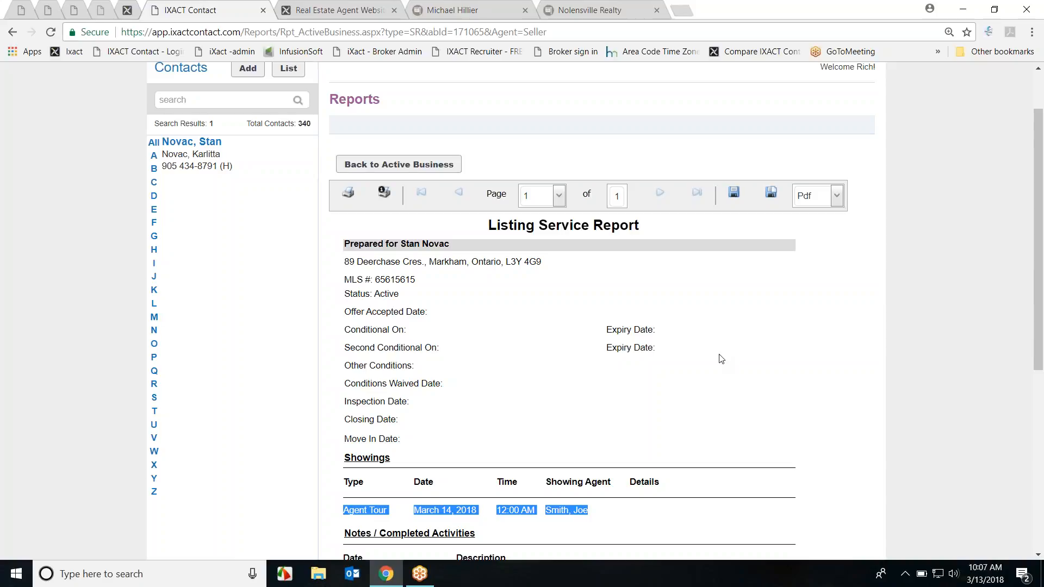
Step: Review the report's conditions and tasks, keeping Pdf as the export format
{"action": "triple_click", "coordinate": [700, 363]}
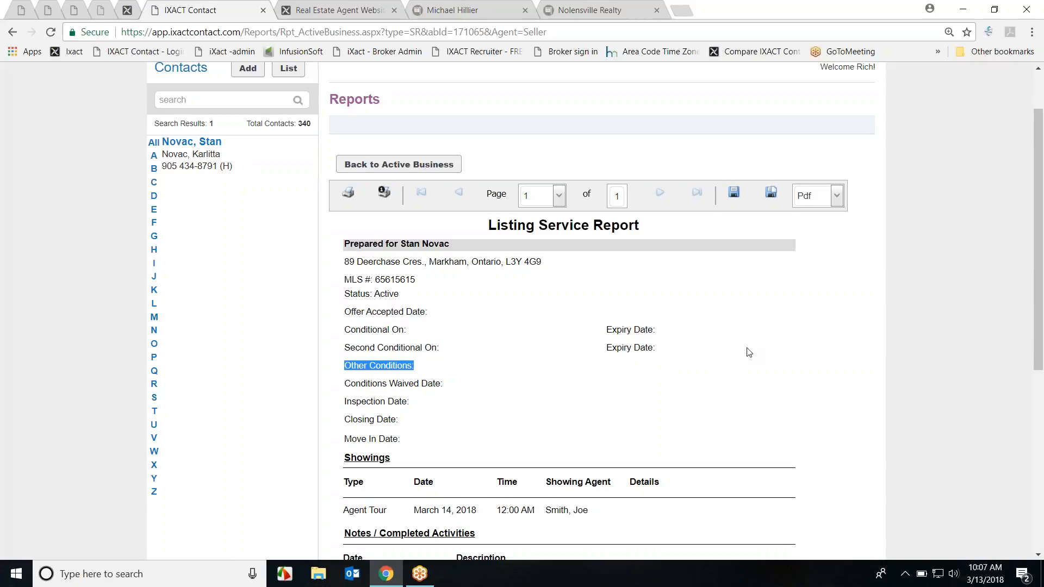
{"action": "scroll", "coordinate": [730, 308], "scroll_direction": "down", "scroll_amount": 1}
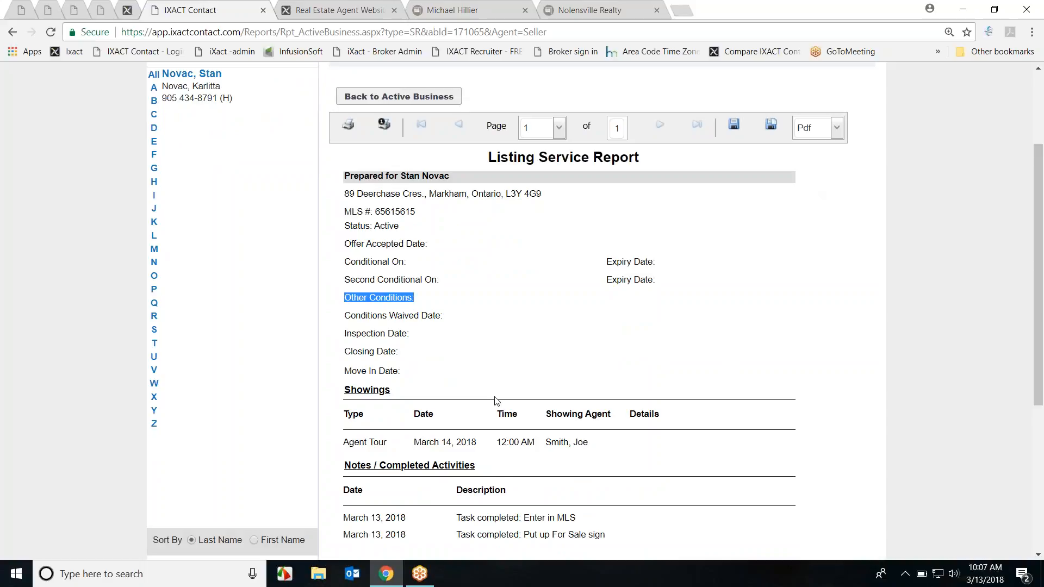
{"action": "scroll", "coordinate": [817, 356], "scroll_direction": "down", "scroll_amount": 4}
{"action": "scroll", "coordinate": [816, 357], "scroll_direction": "up", "scroll_amount": 7}
{"action": "left_click", "coordinate": [836, 193]}
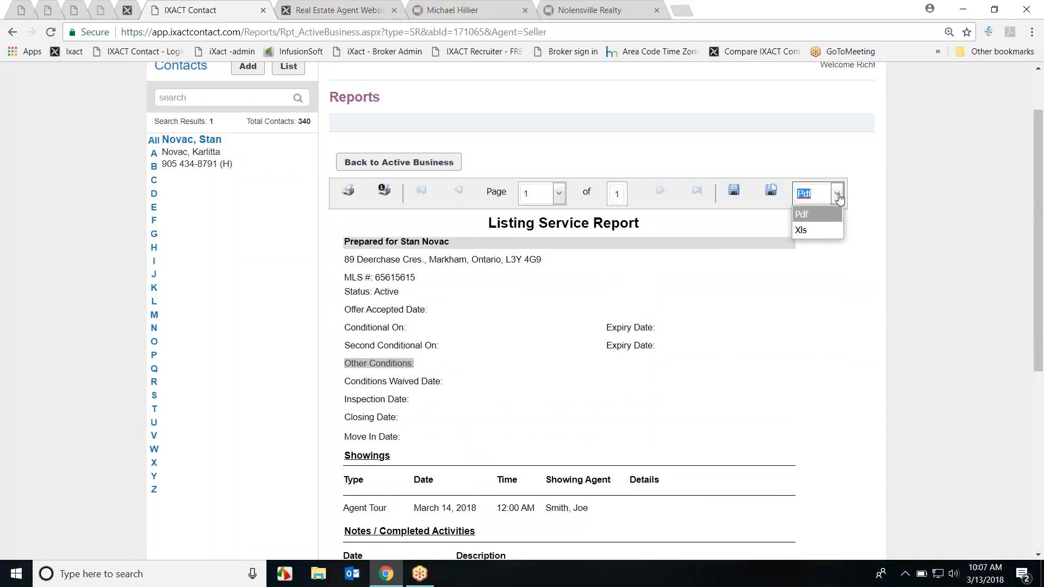
{"action": "left_click", "coordinate": [819, 213]}
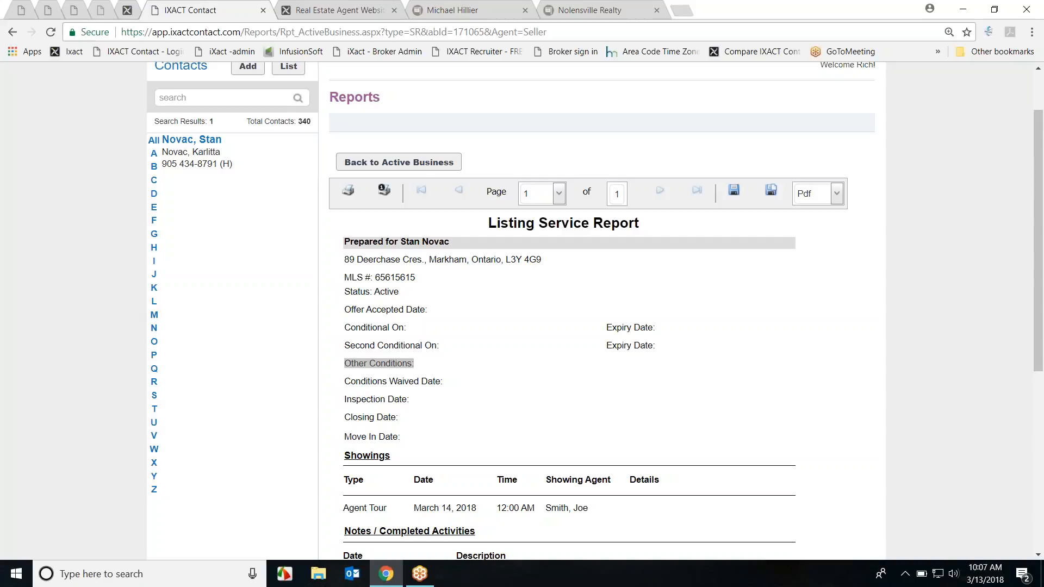
{"action": "left_click", "coordinate": [442, 364]}
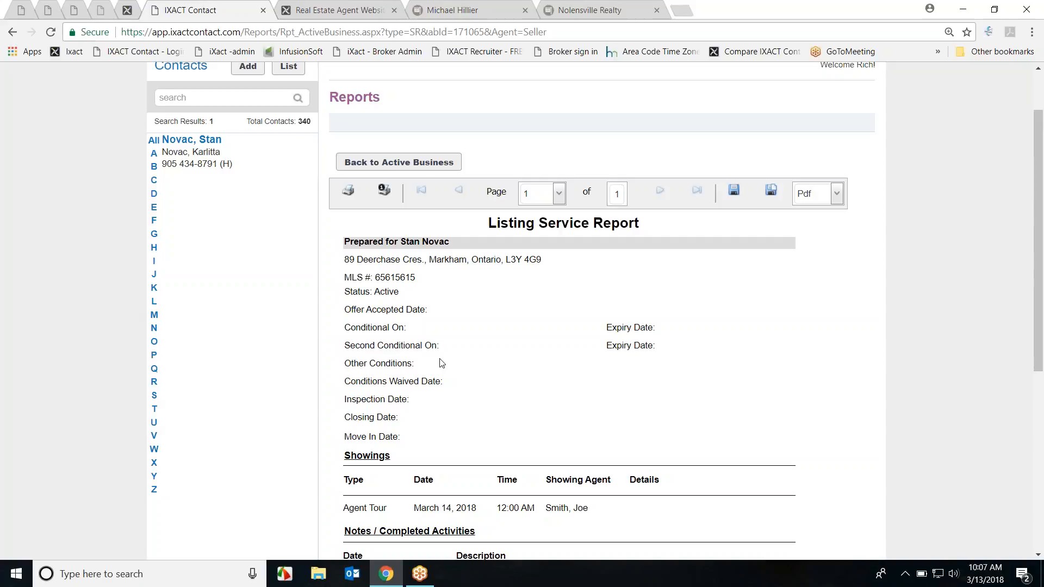
{"action": "scroll", "coordinate": [699, 324], "scroll_direction": "down", "scroll_amount": 3}
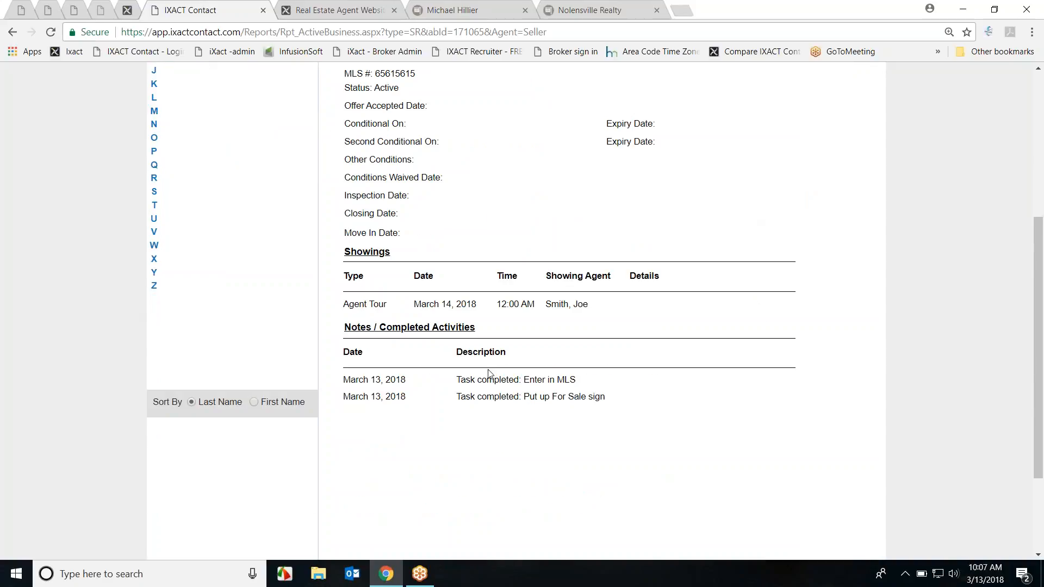
{"action": "scroll", "coordinate": [707, 397], "scroll_direction": "up", "scroll_amount": 1}
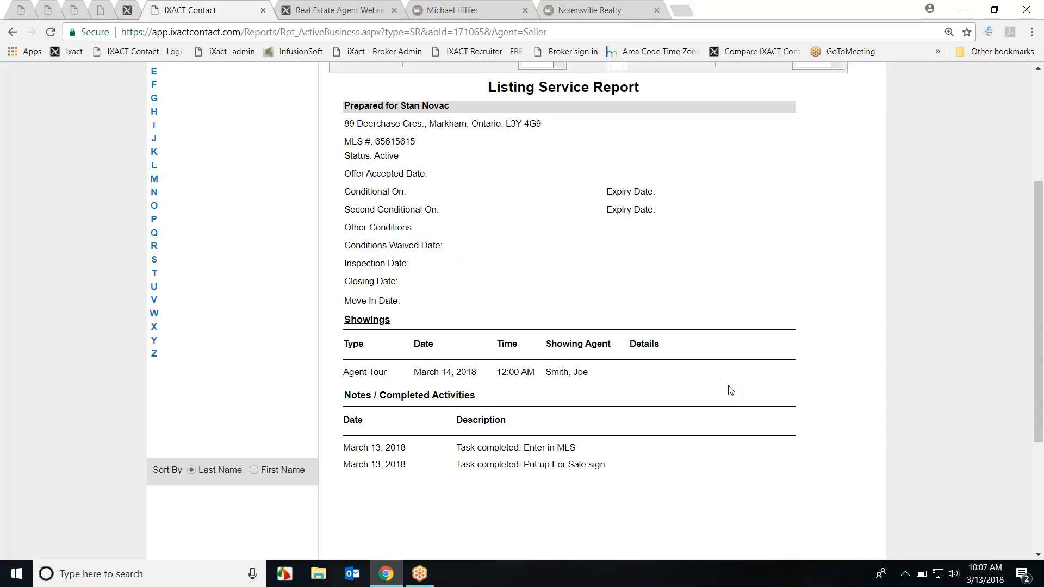
{"action": "scroll", "coordinate": [909, 381], "scroll_direction": "up", "scroll_amount": 4}
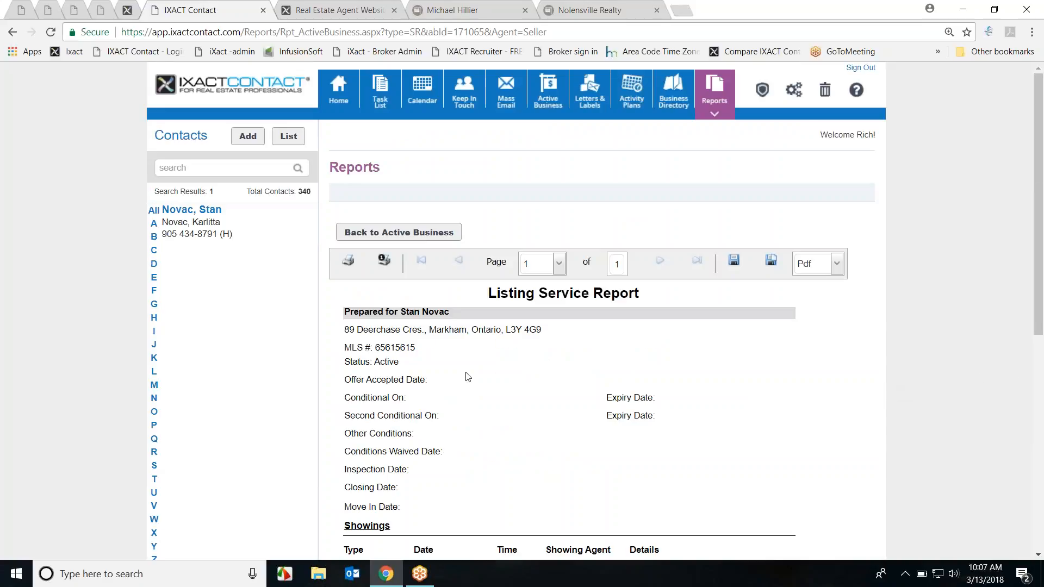
Step: Return to Active Business and open the seller's contact profile page
{"action": "left_click", "coordinate": [387, 234]}
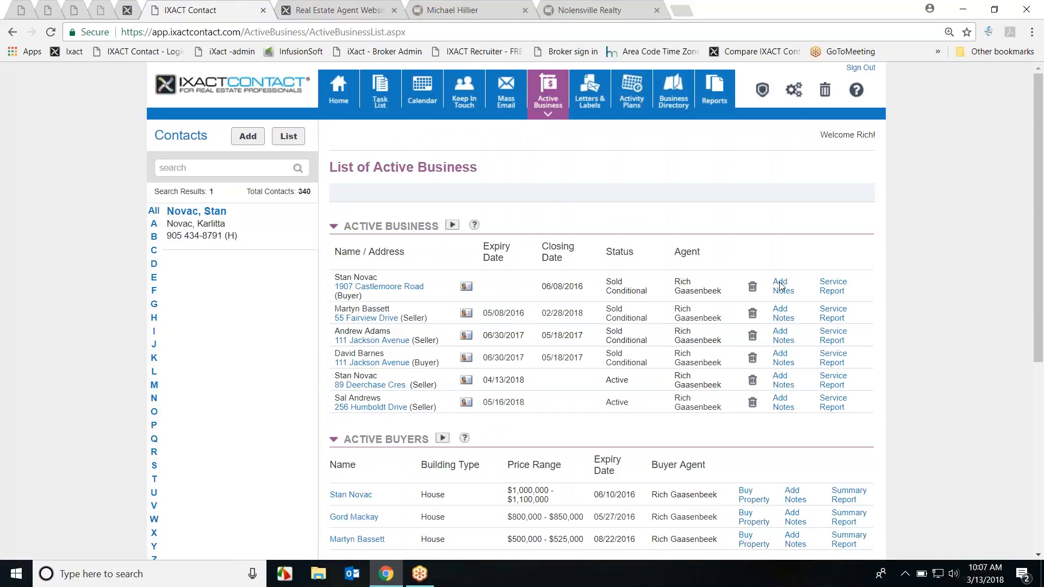
{"action": "scroll", "coordinate": [599, 338], "scroll_direction": "down", "scroll_amount": 2}
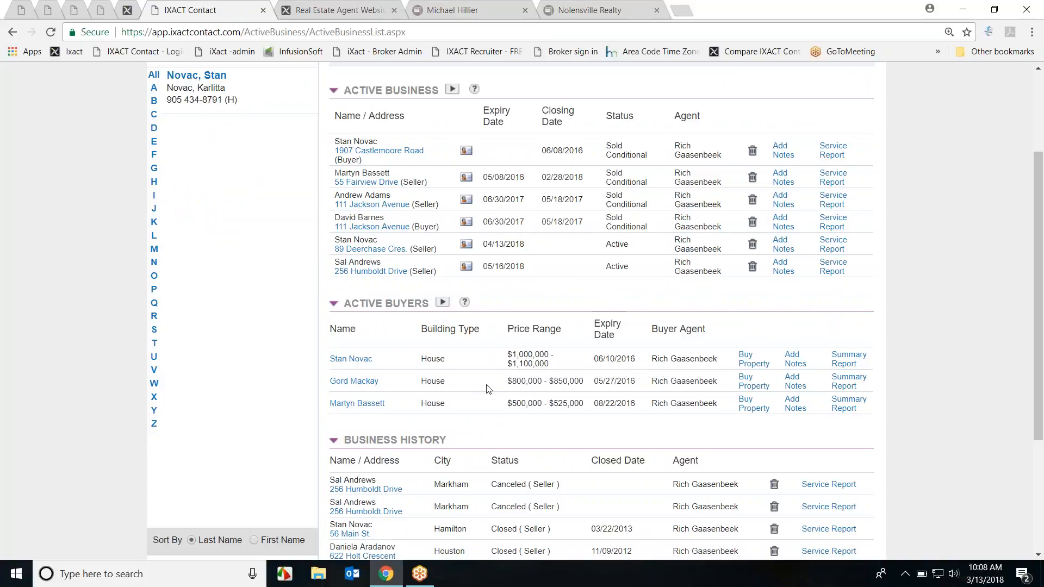
{"action": "scroll", "coordinate": [372, 417], "scroll_direction": "up", "scroll_amount": 3}
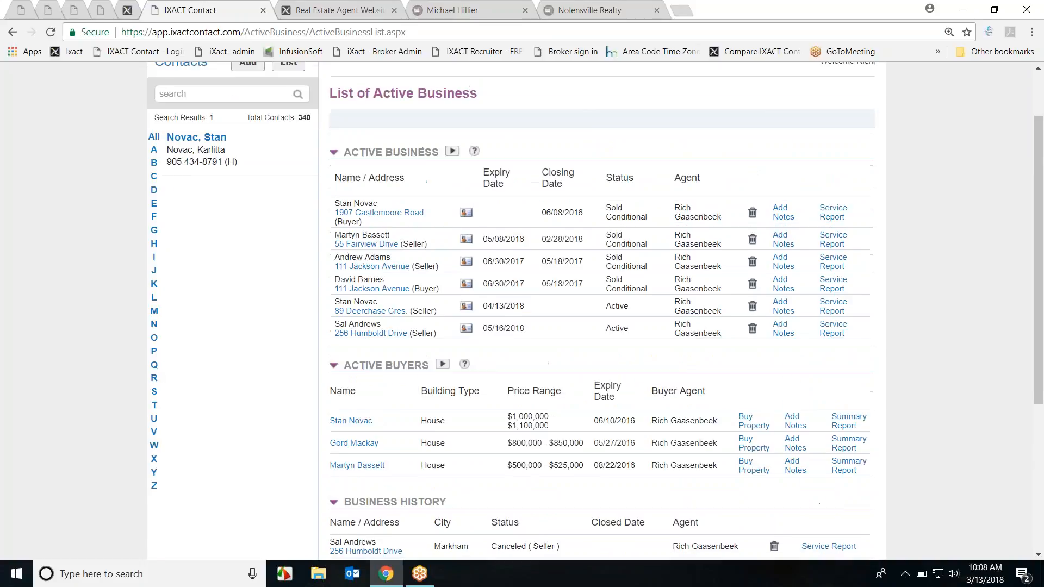
{"action": "left_click", "coordinate": [198, 212]}
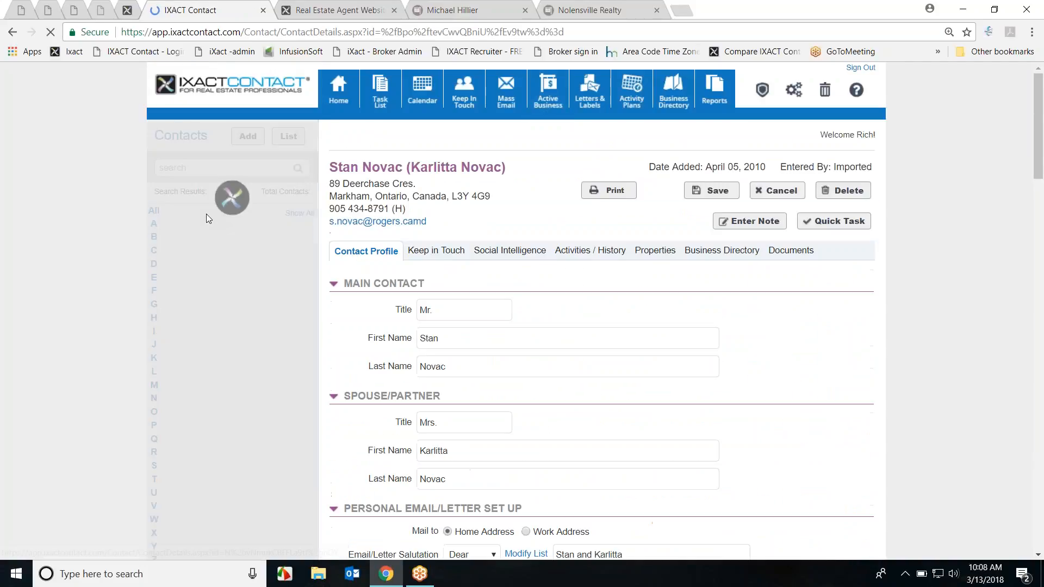
{"action": "scroll", "coordinate": [783, 317], "scroll_direction": "down", "scroll_amount": 1}
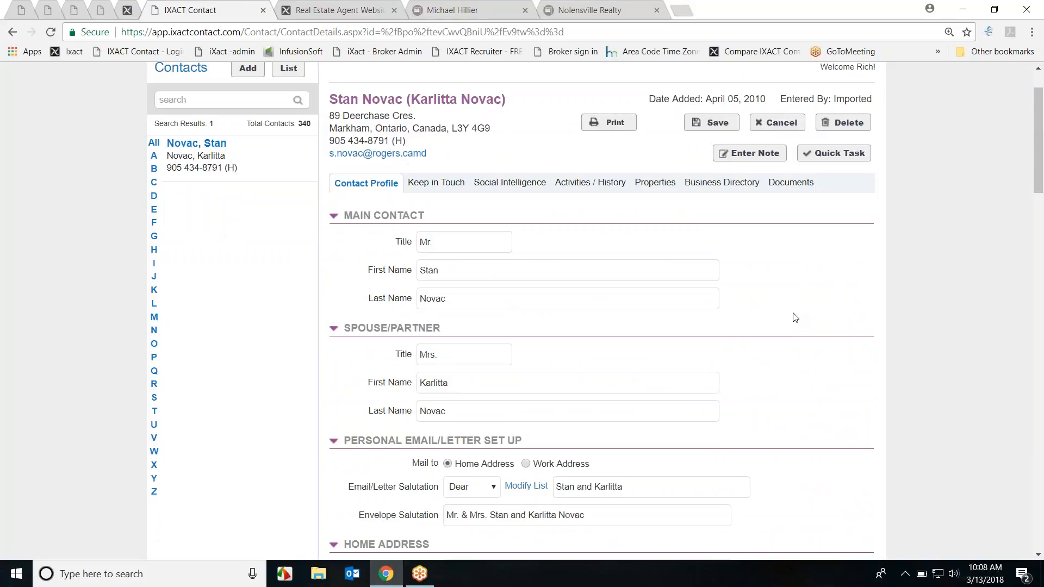
Step: Review the contact's six properties and Active Buyer preference, then go to Active Business
{"action": "left_click", "coordinate": [648, 186]}
{"action": "scroll", "coordinate": [892, 283], "scroll_direction": "down", "scroll_amount": 4}
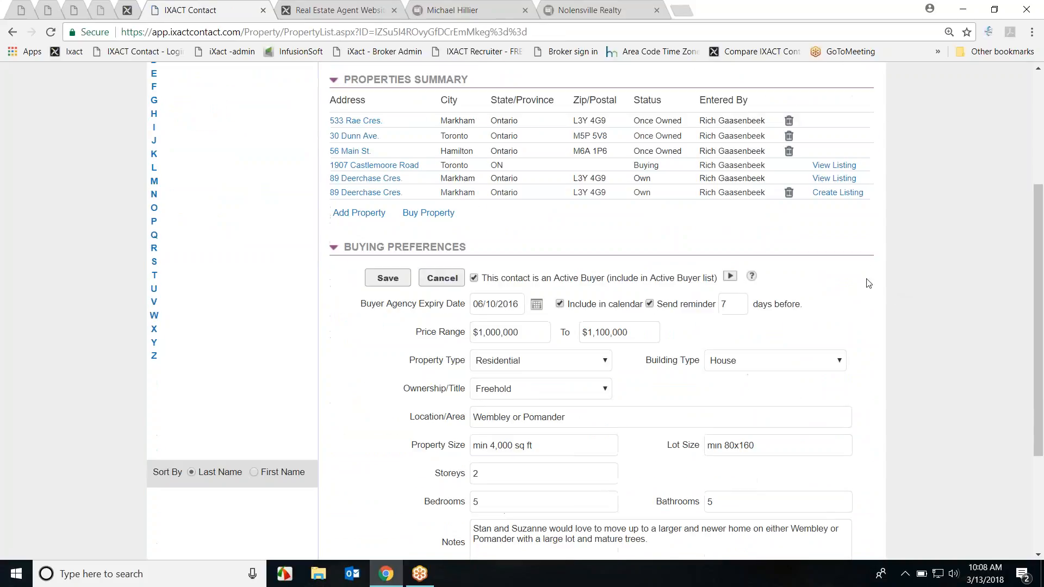
{"action": "scroll", "coordinate": [869, 283], "scroll_direction": "down", "scroll_amount": 1}
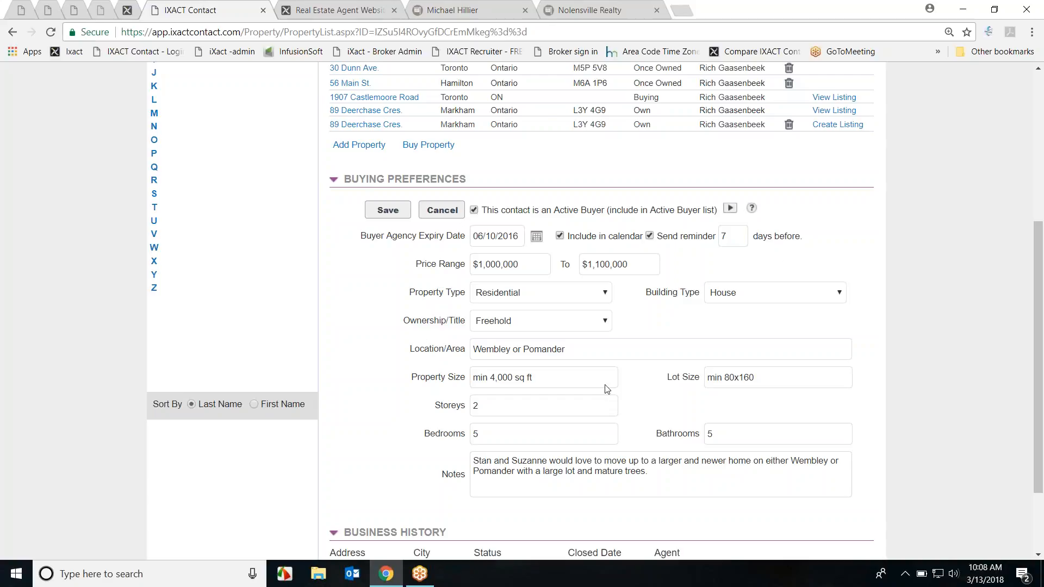
{"action": "left_click_drag", "start_coordinate": [485, 212], "coordinate": [717, 216]}
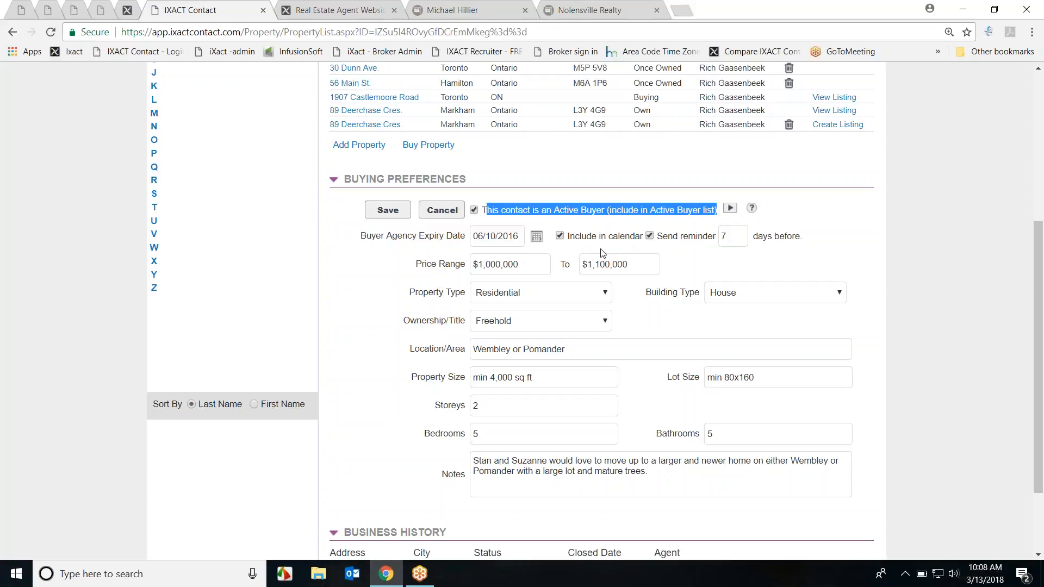
{"action": "scroll", "coordinate": [670, 405], "scroll_direction": "down", "scroll_amount": 2}
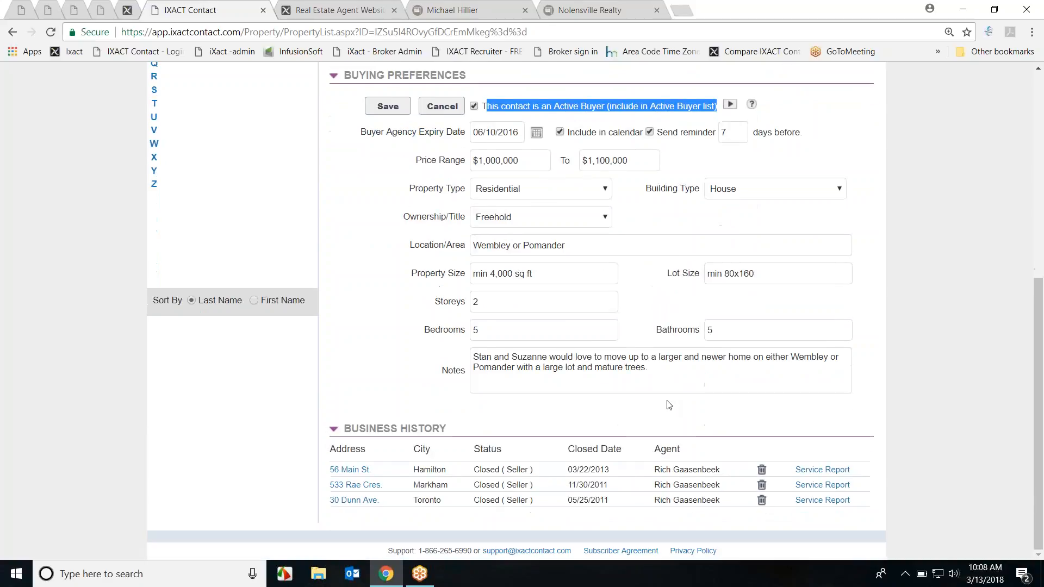
{"action": "scroll", "coordinate": [658, 410], "scroll_direction": "up", "scroll_amount": 3}
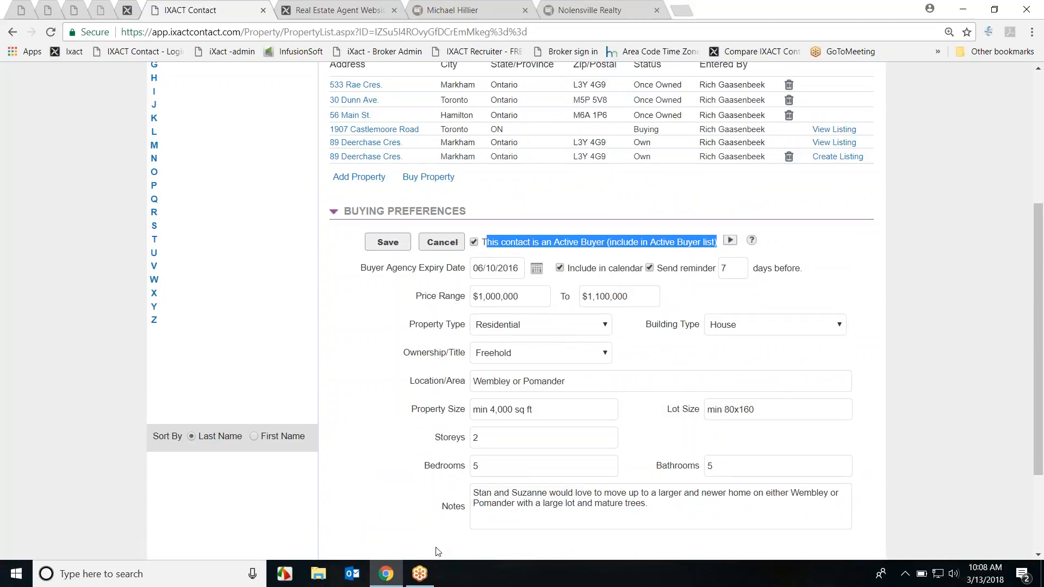
{"action": "scroll", "coordinate": [834, 387], "scroll_direction": "up", "scroll_amount": 5}
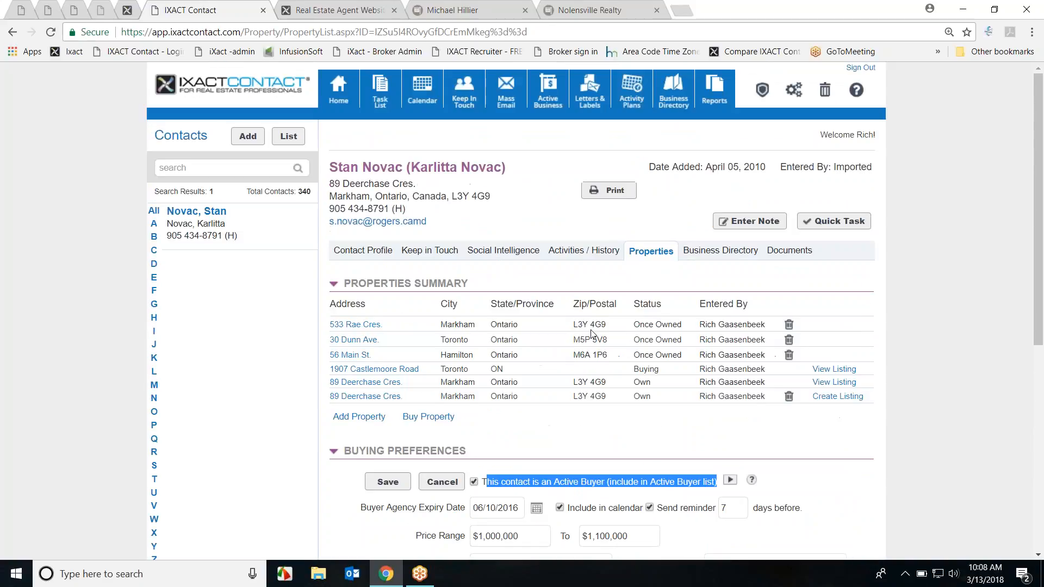
{"action": "left_click", "coordinate": [547, 95]}
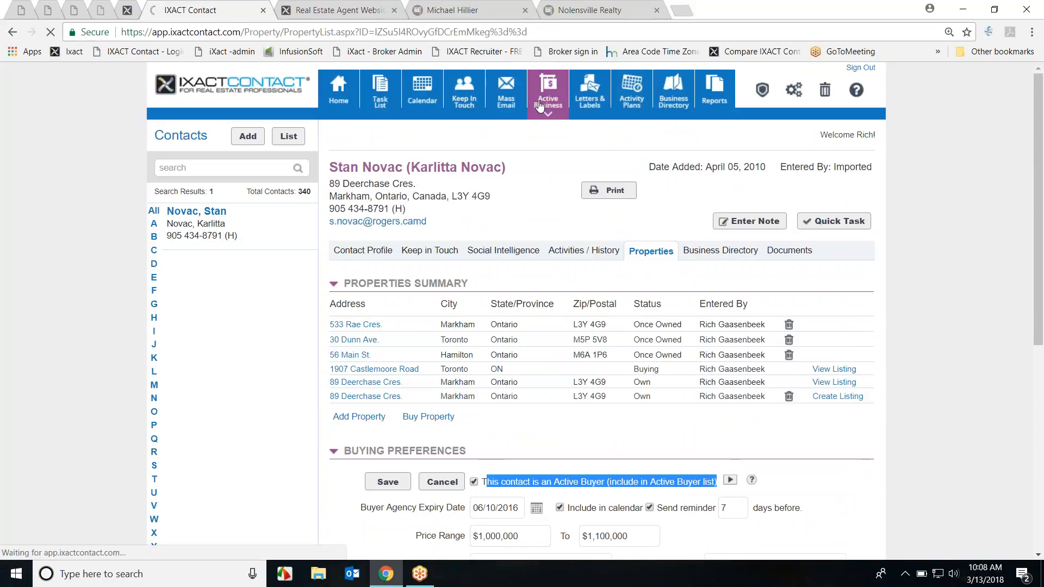
Step: Start a Buy Property entry for the first active buyer and look through the Add Active Business form
{"action": "scroll", "coordinate": [343, 338], "scroll_direction": "down", "scroll_amount": 4}
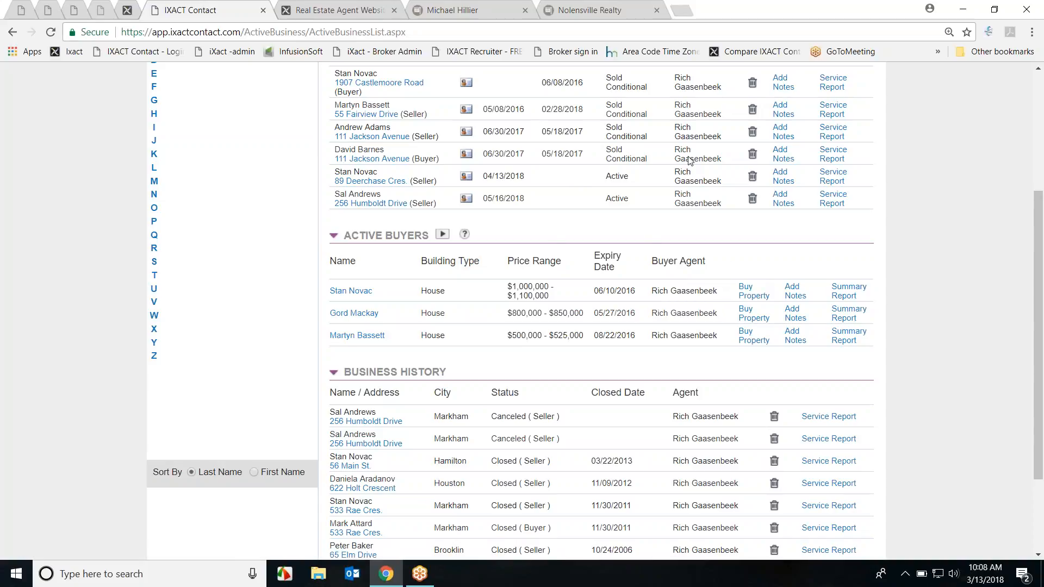
{"action": "left_click", "coordinate": [748, 297]}
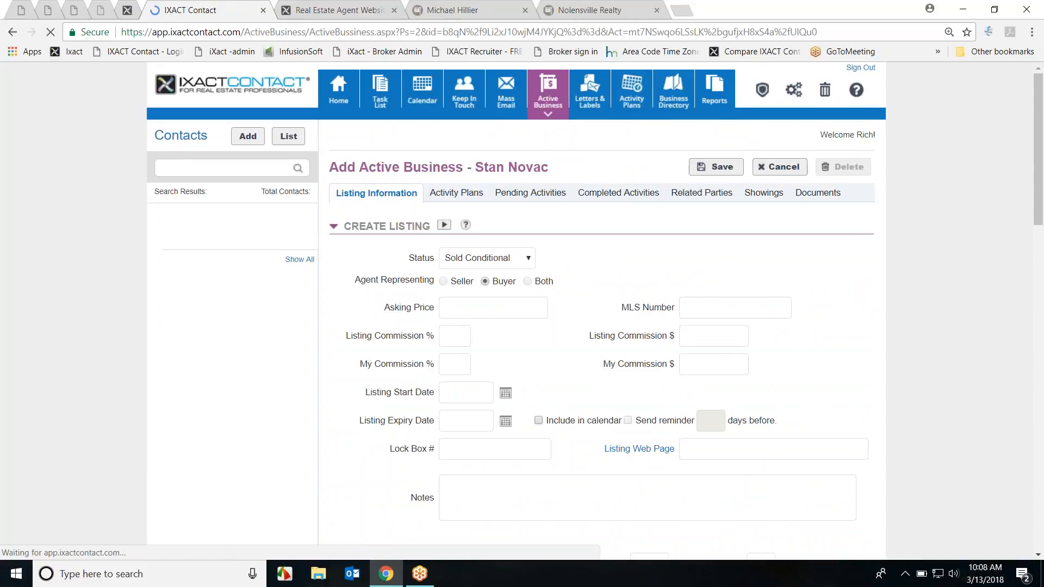
{"action": "scroll", "coordinate": [821, 300], "scroll_direction": "down", "scroll_amount": 2}
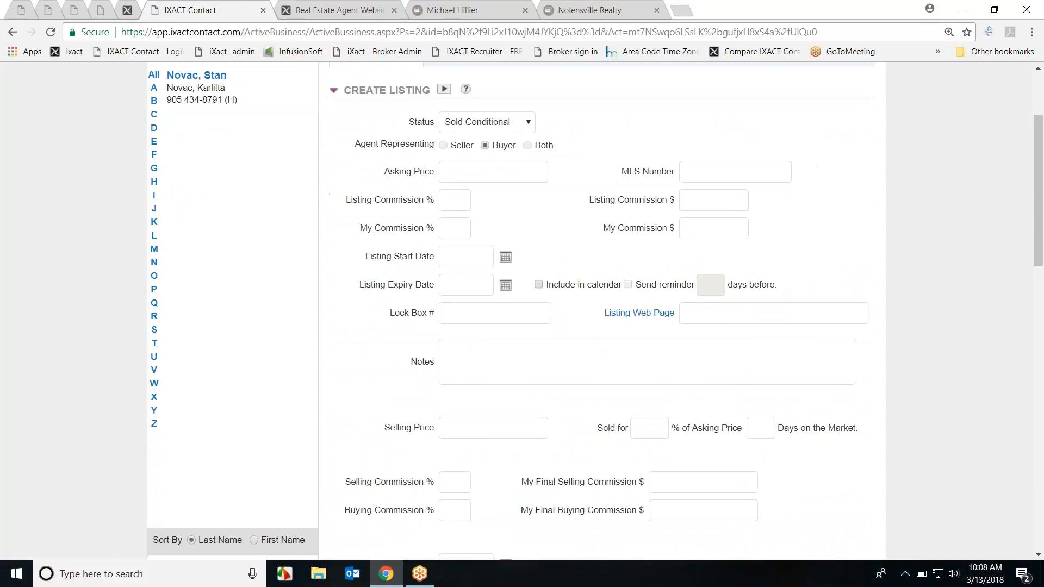
{"action": "scroll", "coordinate": [786, 439], "scroll_direction": "down", "scroll_amount": 3}
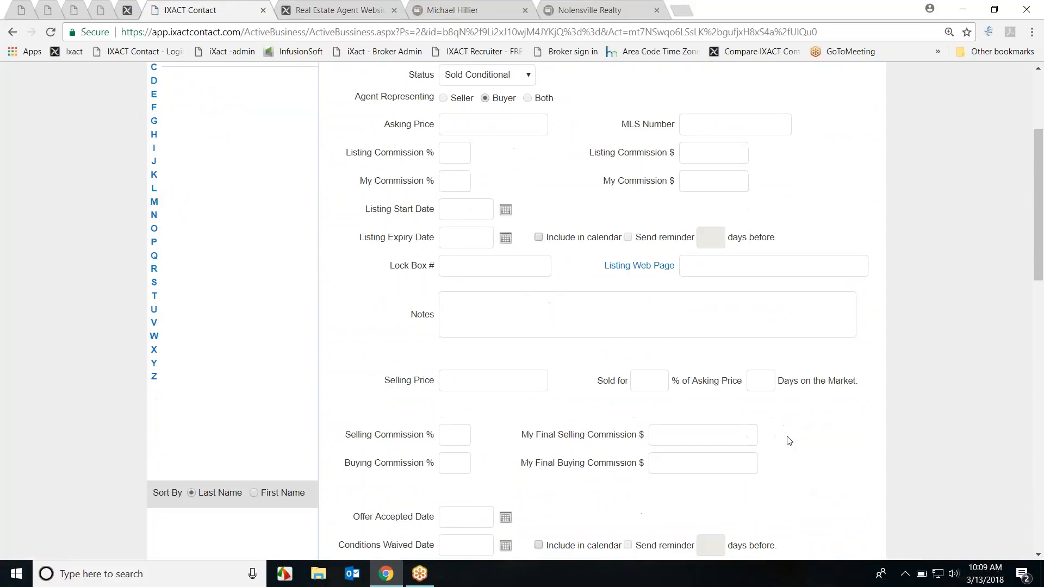
{"action": "scroll", "coordinate": [787, 437], "scroll_direction": "down", "scroll_amount": 6}
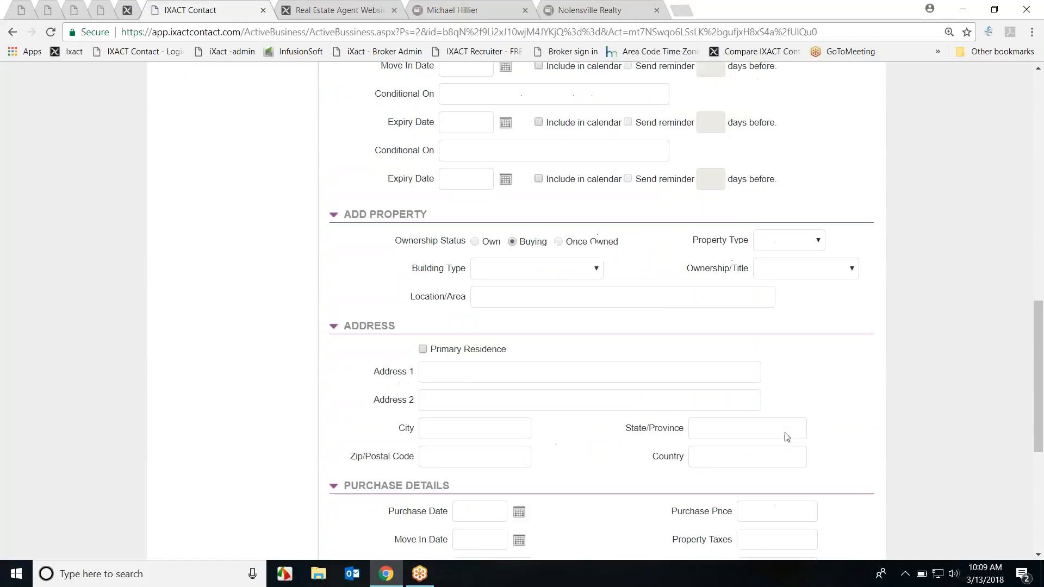
{"action": "scroll", "coordinate": [787, 437], "scroll_direction": "up", "scroll_amount": 15}
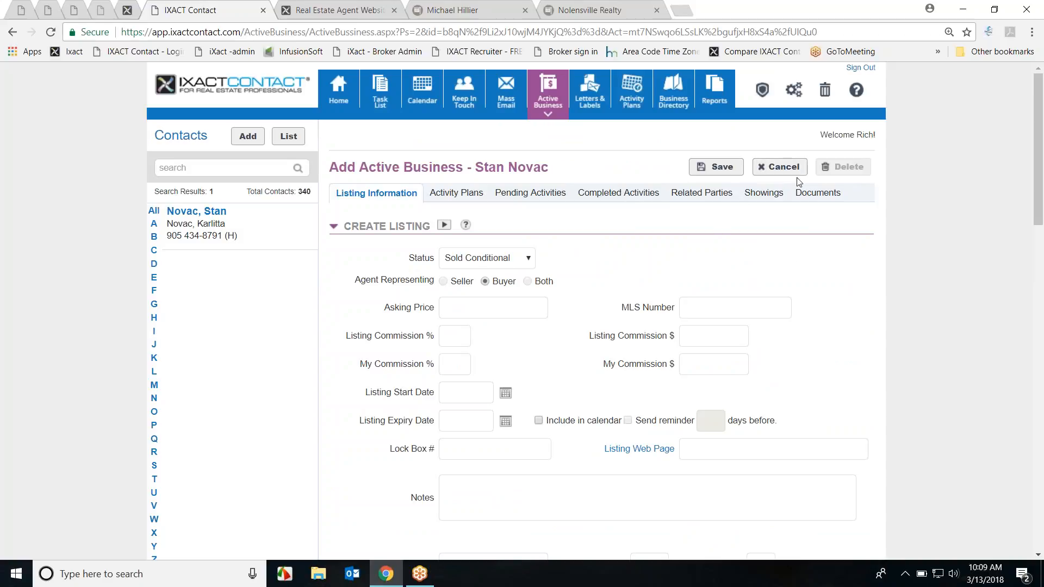
Step: Cancel the new entry and look over the active buyers and the canceled and closed business history
{"action": "left_click", "coordinate": [780, 166]}
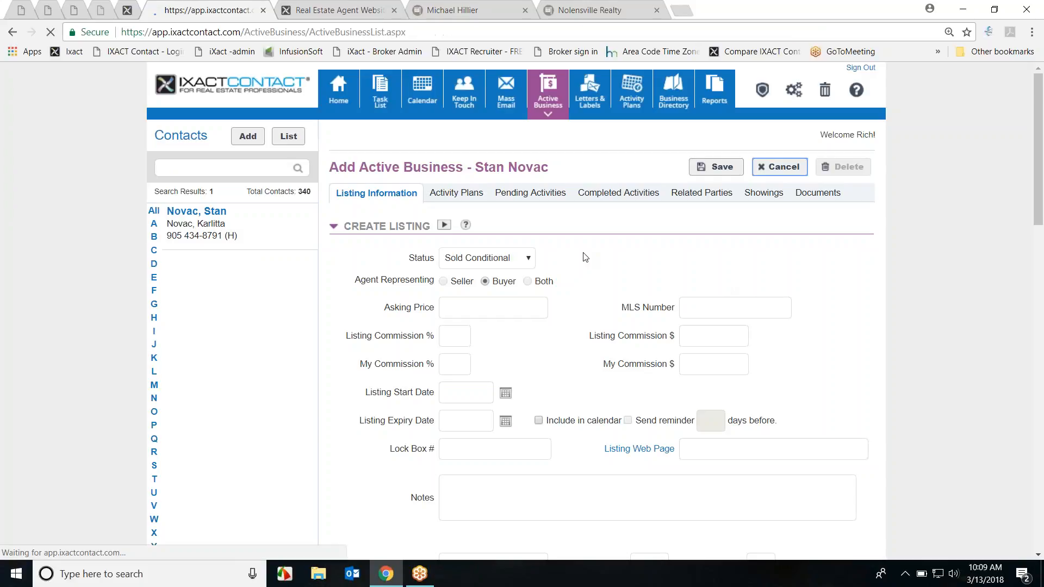
{"action": "scroll", "coordinate": [569, 353], "scroll_direction": "down", "scroll_amount": 4}
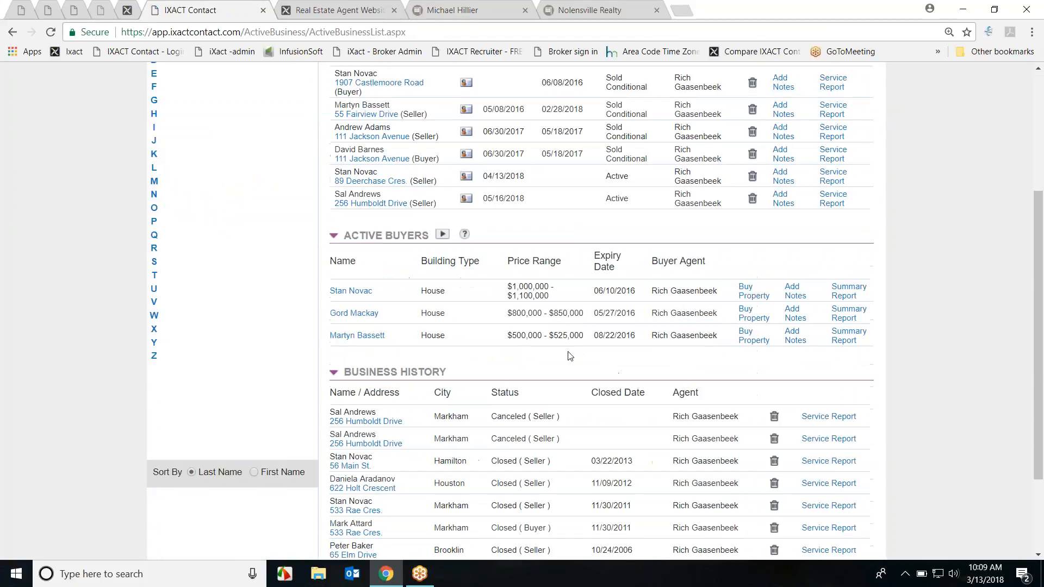
{"action": "scroll", "coordinate": [530, 366], "scroll_direction": "down", "scroll_amount": 2}
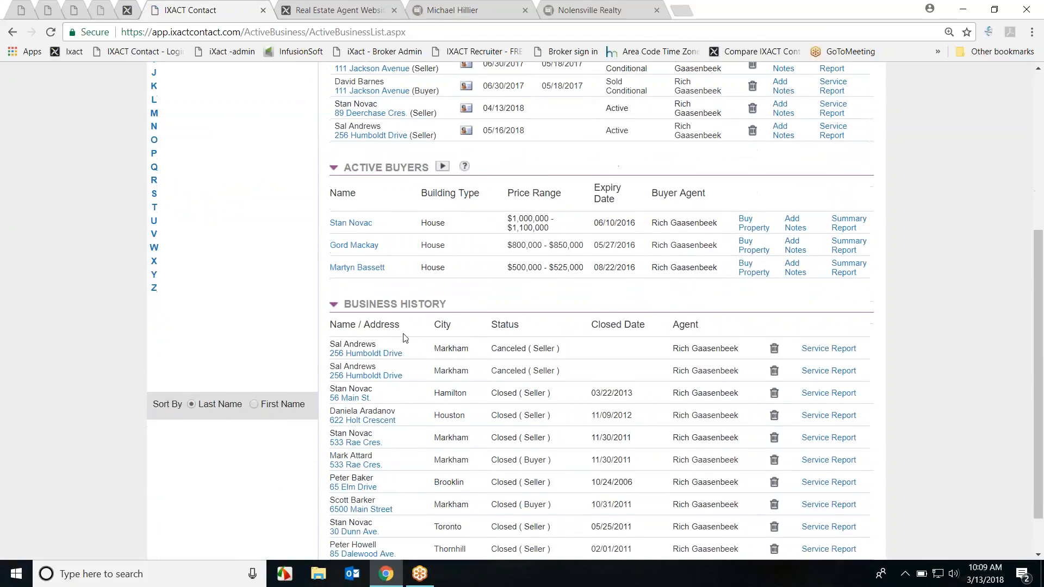
{"action": "scroll", "coordinate": [544, 353], "scroll_direction": "down", "scroll_amount": 2}
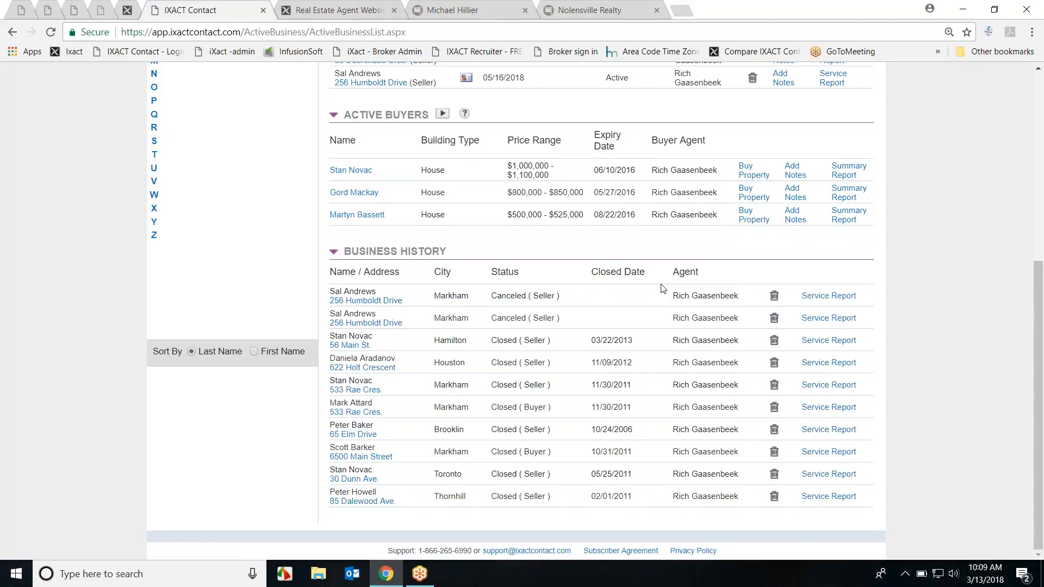
{"action": "scroll", "coordinate": [663, 288], "scroll_direction": "up", "scroll_amount": 5}
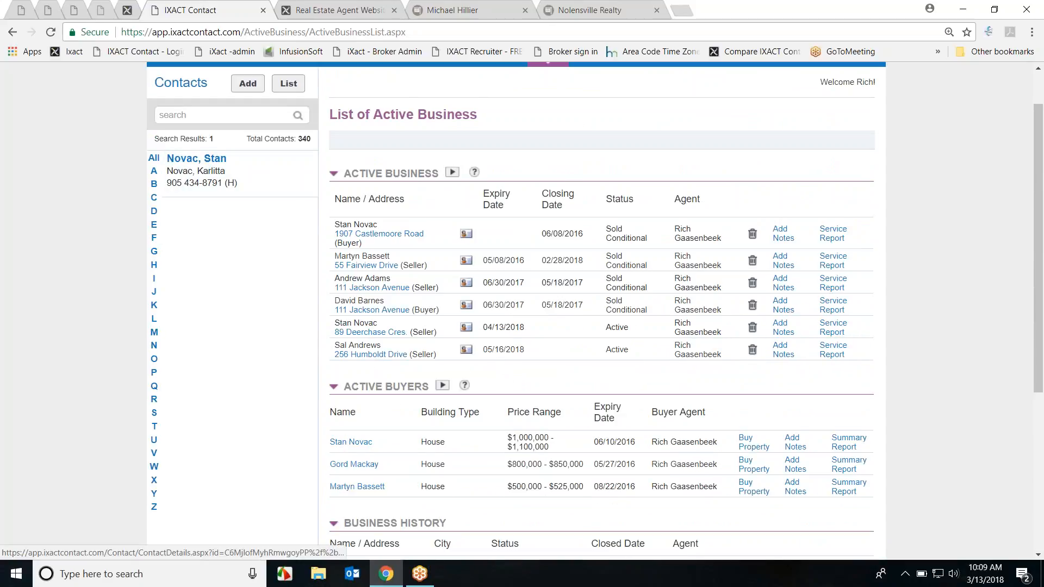
{"action": "scroll", "coordinate": [195, 164], "scroll_direction": "up", "scroll_amount": 1}
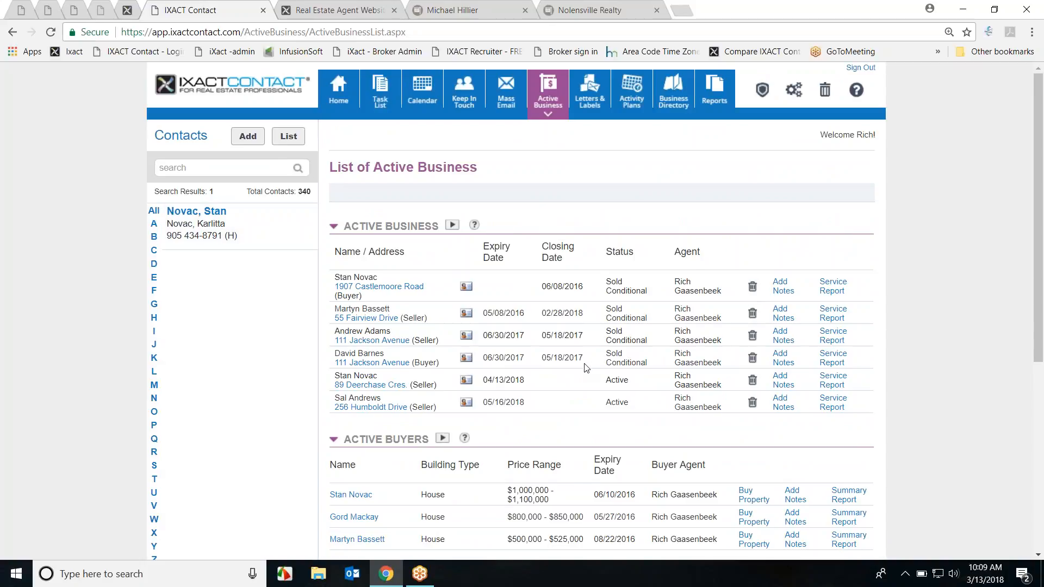
{"action": "scroll", "coordinate": [598, 384], "scroll_direction": "down", "scroll_amount": 4}
{"action": "scroll", "coordinate": [600, 387], "scroll_direction": "down", "scroll_amount": 2}
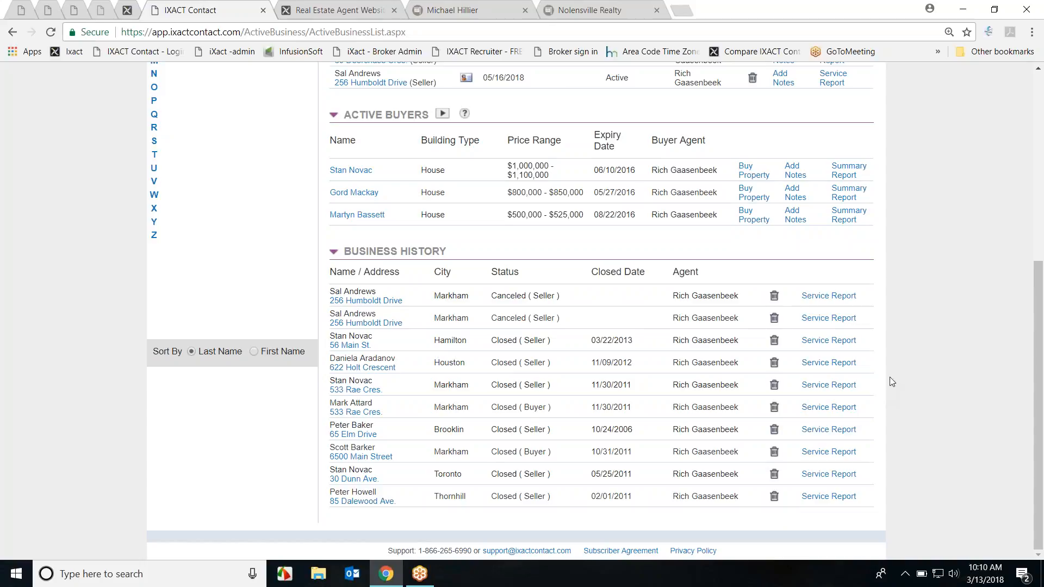
{"action": "scroll", "coordinate": [906, 373], "scroll_direction": "up", "scroll_amount": 6}
Step: Open the Transaction Summary report from the Reports list
{"action": "left_click", "coordinate": [715, 93]}
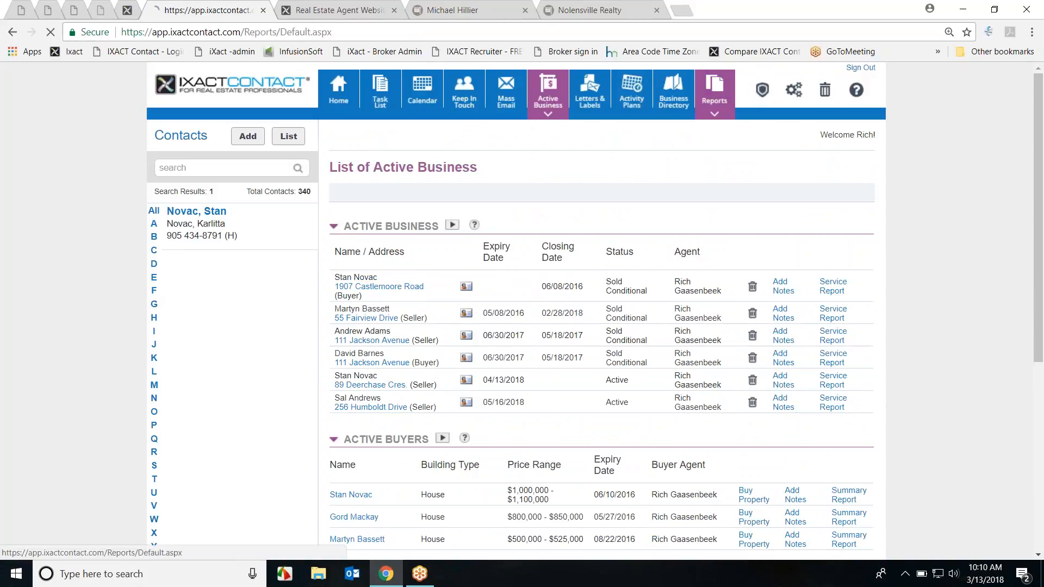
{"action": "scroll", "coordinate": [772, 213], "scroll_direction": "down", "scroll_amount": 3}
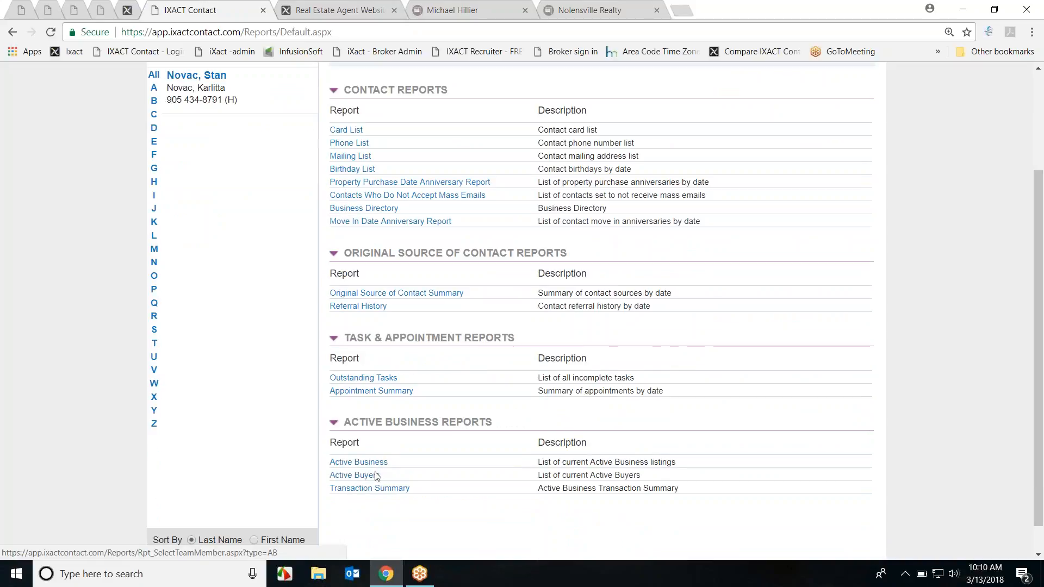
{"action": "left_click", "coordinate": [392, 490]}
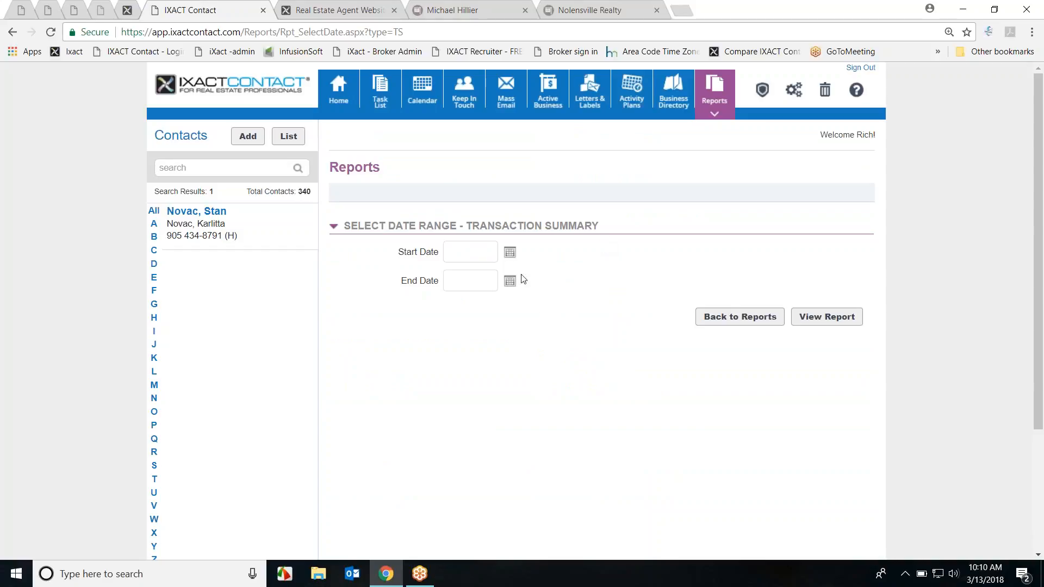
Step: Check the Start Date calendar without picking a date, then return to the contact's profile
{"action": "left_click", "coordinate": [510, 252]}
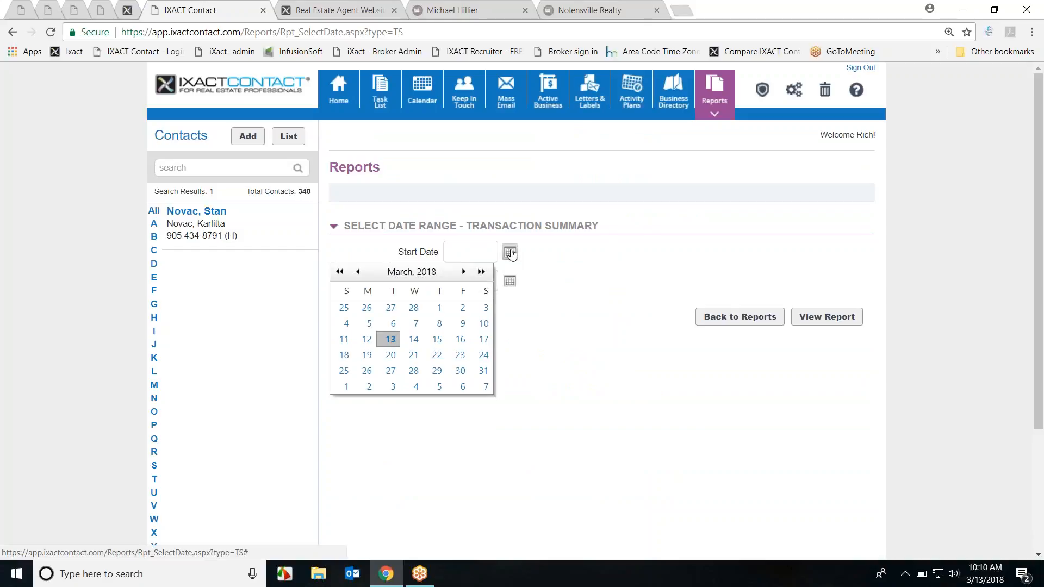
{"action": "left_click", "coordinate": [511, 253]}
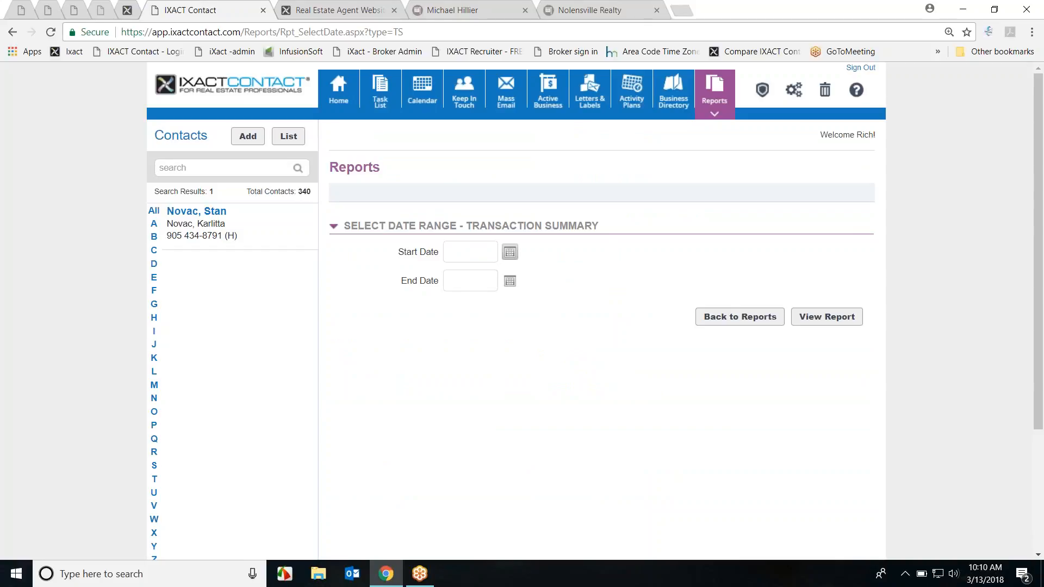
{"action": "left_click", "coordinate": [511, 252]}
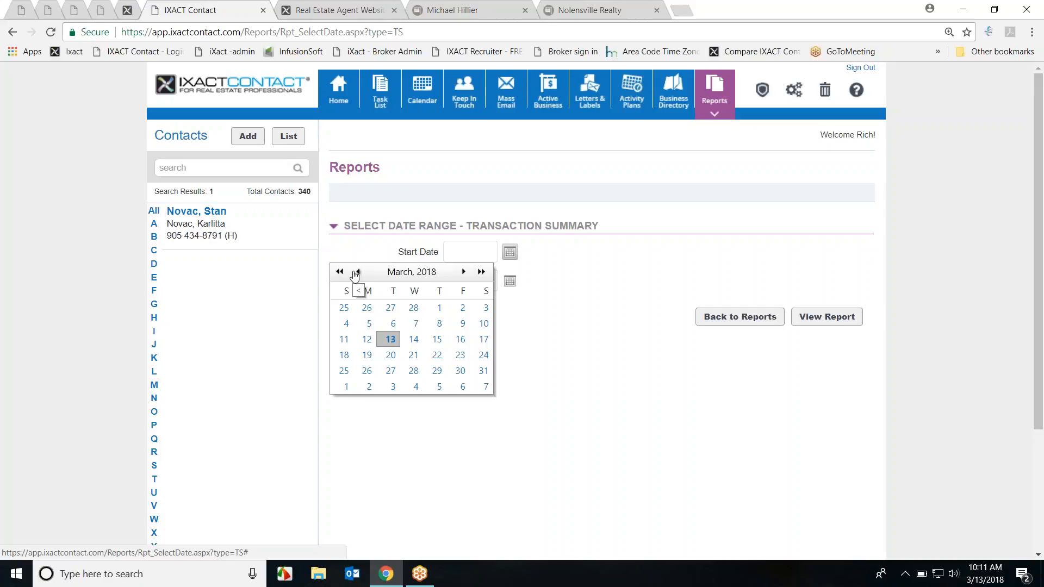
{"action": "left_click", "coordinate": [599, 382]}
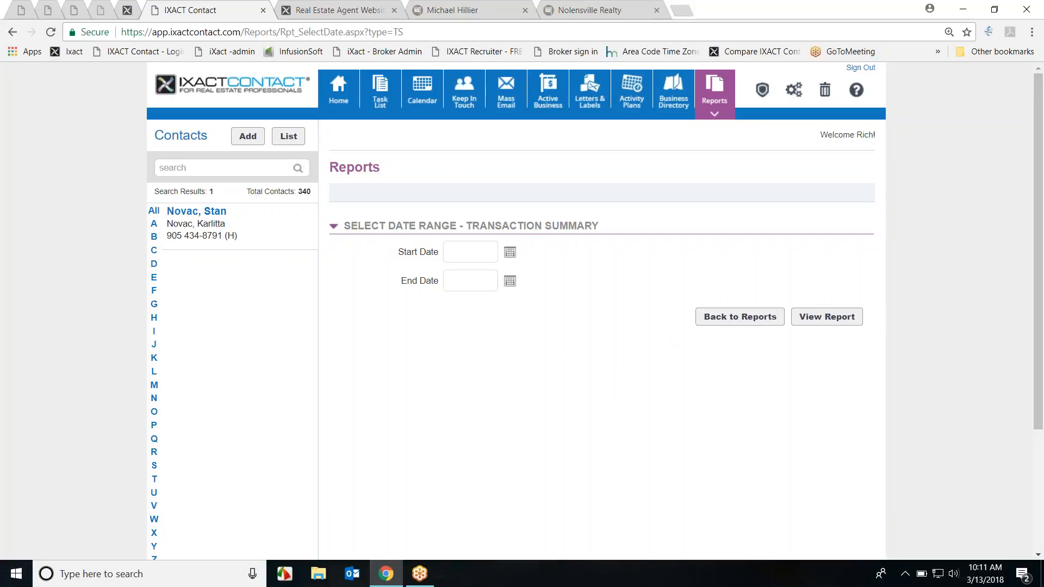
{"action": "left_click", "coordinate": [214, 214]}
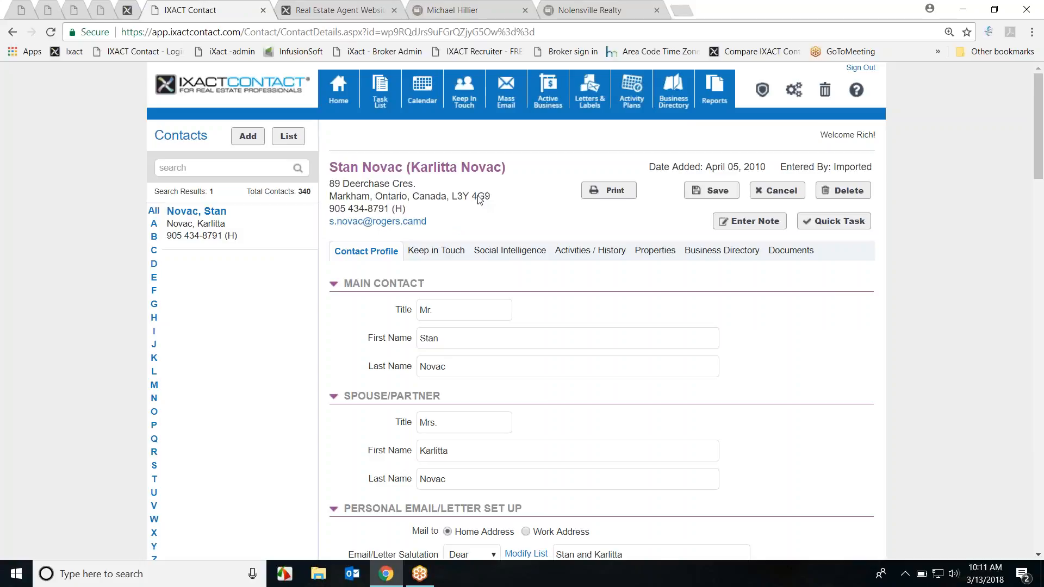
Step: Look at the Business Directory search's Business Type list and City field without searching
{"action": "left_click", "coordinate": [678, 99]}
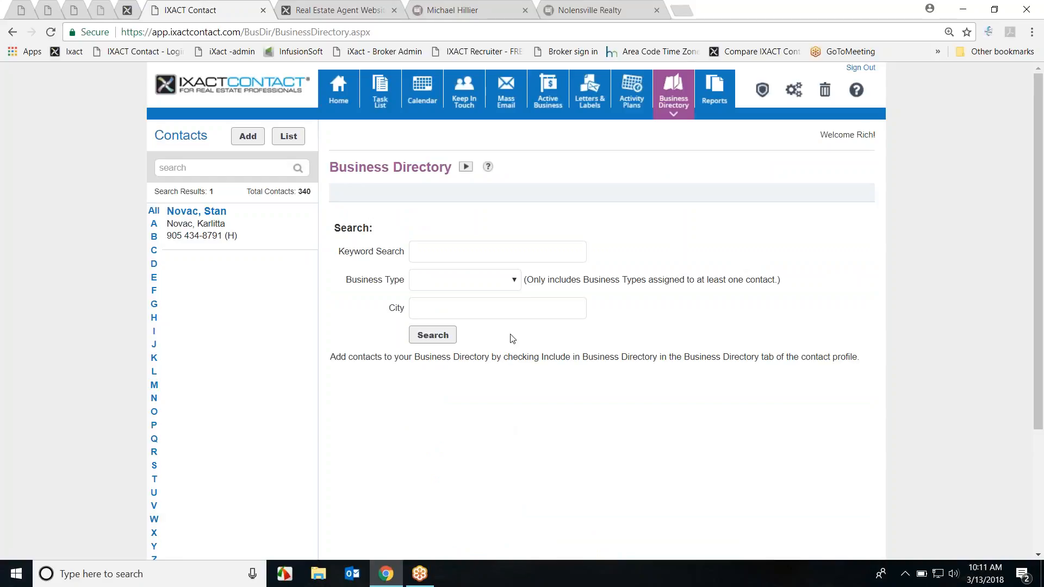
{"action": "left_click", "coordinate": [511, 282]}
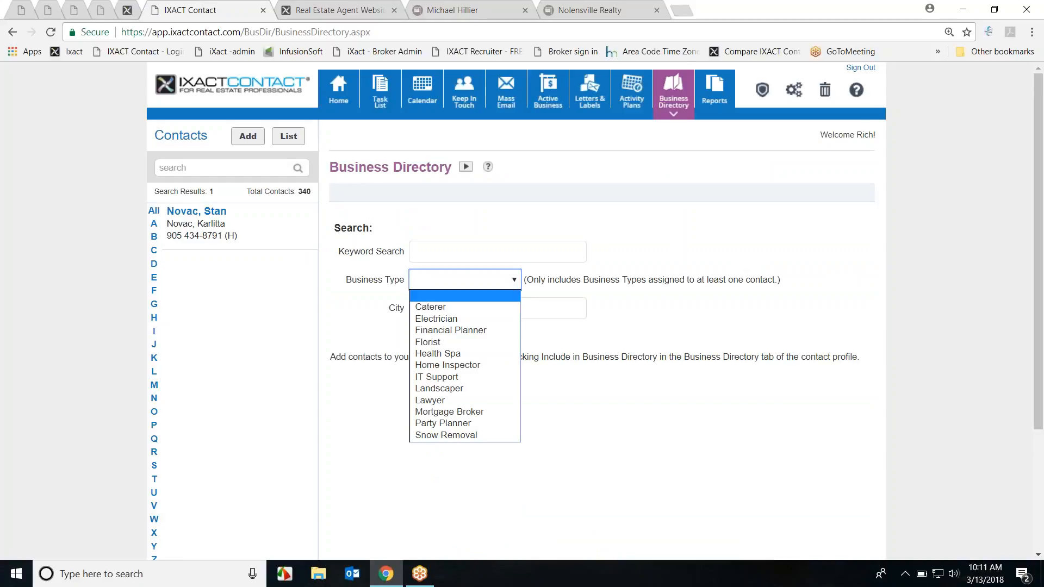
{"action": "left_click", "coordinate": [545, 262]}
{"action": "left_click", "coordinate": [554, 303]}
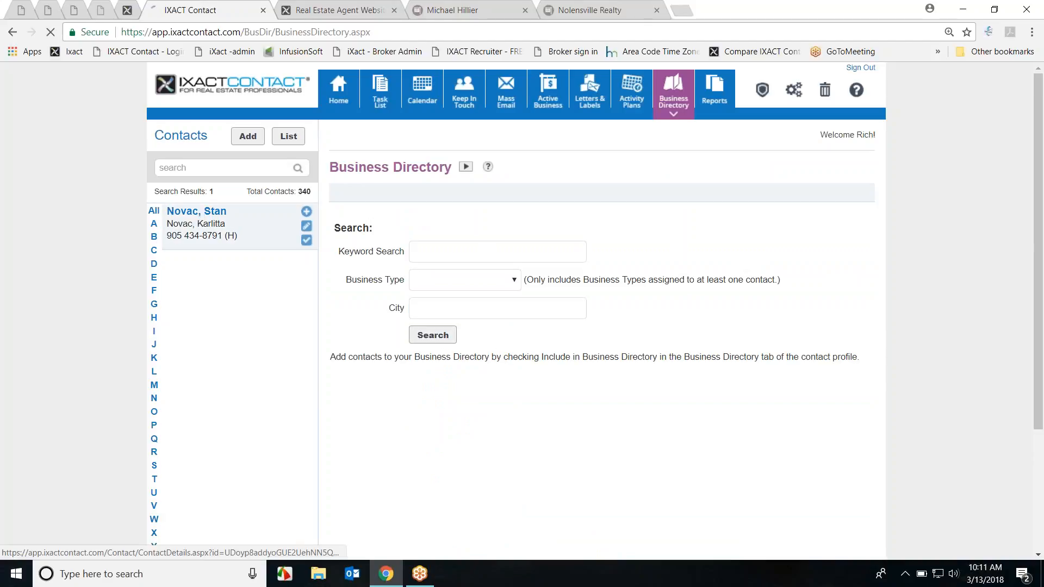
Step: Show the contact's Work Details, with Landscaper included in the Business Directory
{"action": "left_click", "coordinate": [201, 218]}
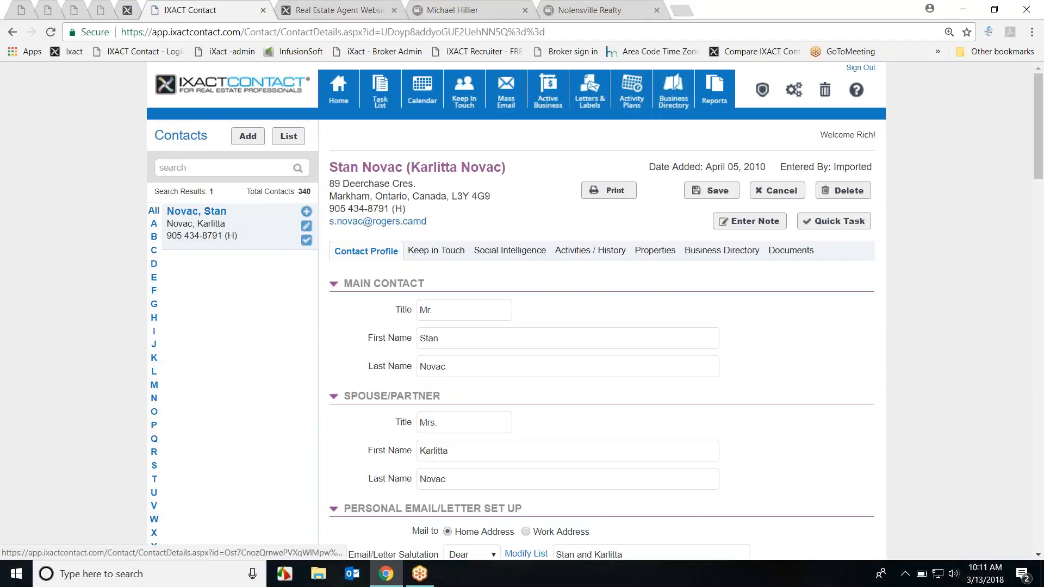
{"action": "scroll", "coordinate": [968, 217], "scroll_direction": "down", "scroll_amount": 4}
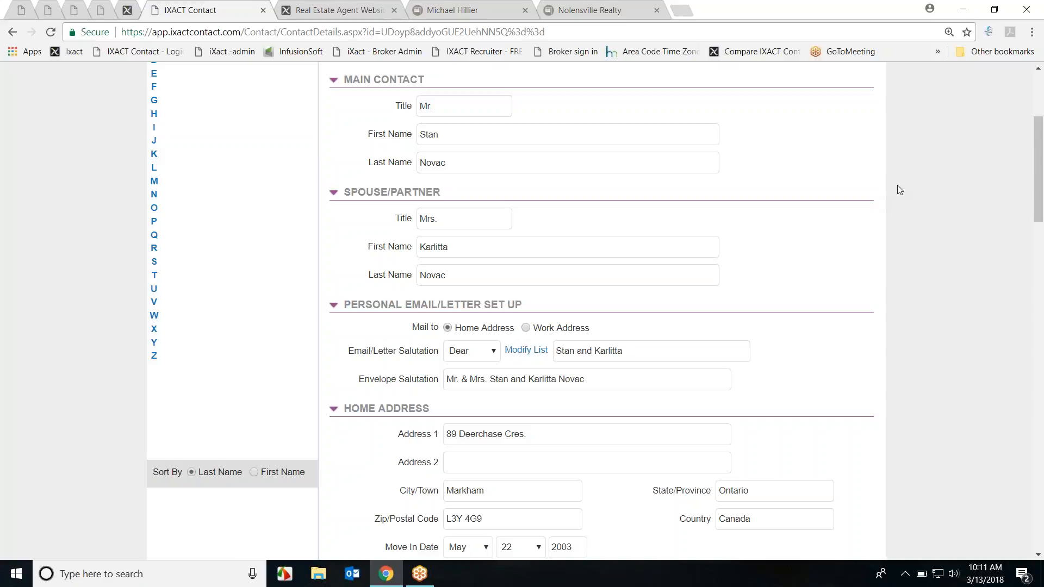
{"action": "scroll", "coordinate": [899, 188], "scroll_direction": "down", "scroll_amount": 9}
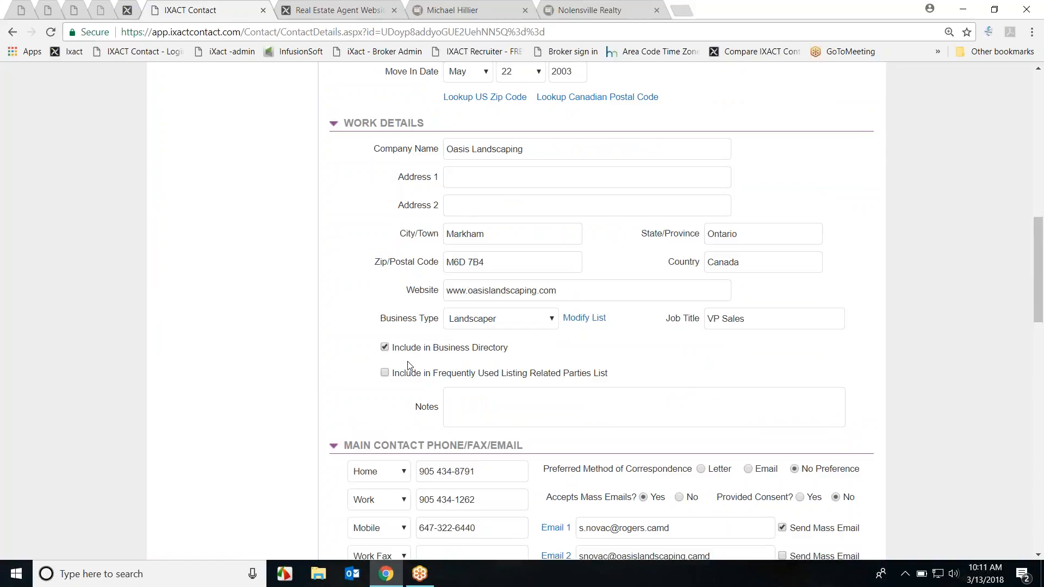
{"action": "left_click_drag", "start_coordinate": [393, 349], "coordinate": [512, 354]}
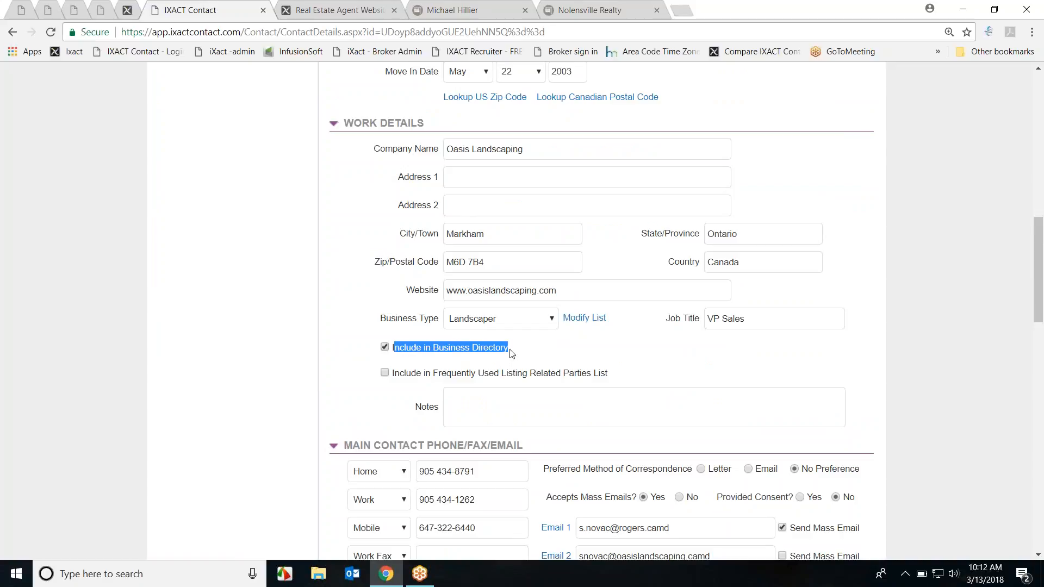
{"action": "left_click_drag", "start_coordinate": [393, 375], "coordinate": [617, 381]}
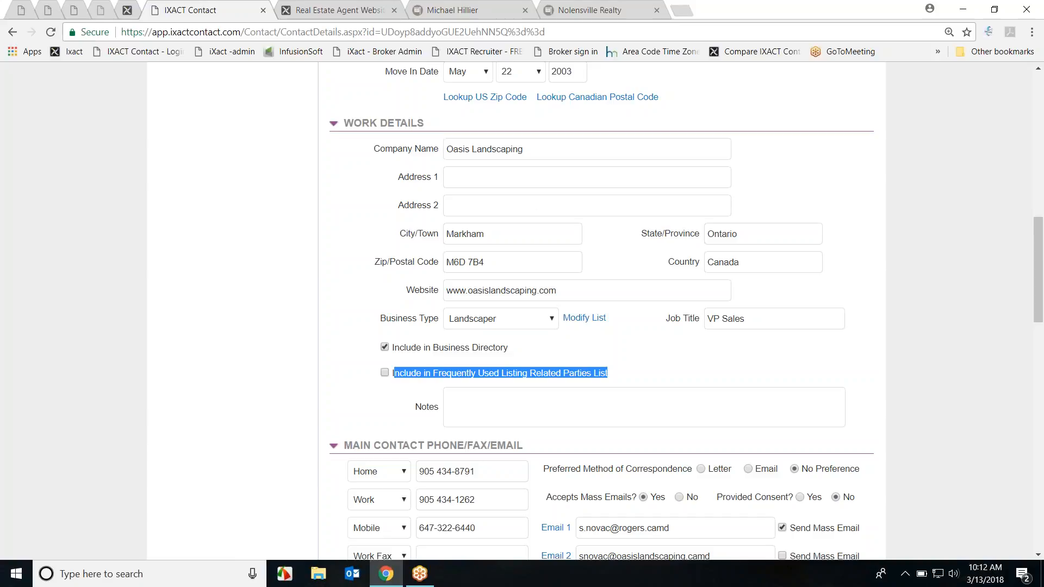
{"action": "left_click", "coordinate": [440, 359]}
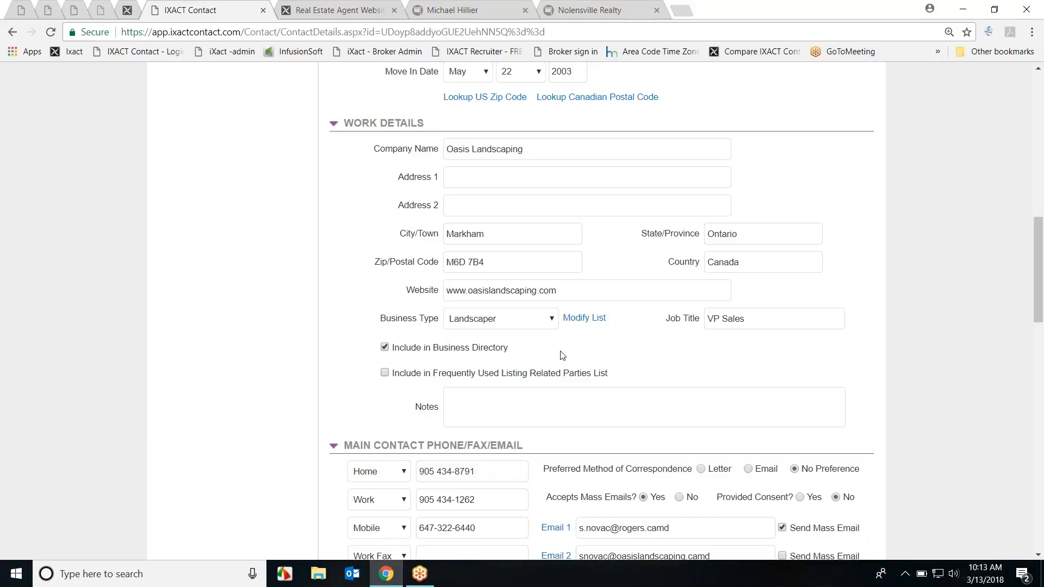
{"action": "scroll", "coordinate": [732, 344], "scroll_direction": "up", "scroll_amount": 15}
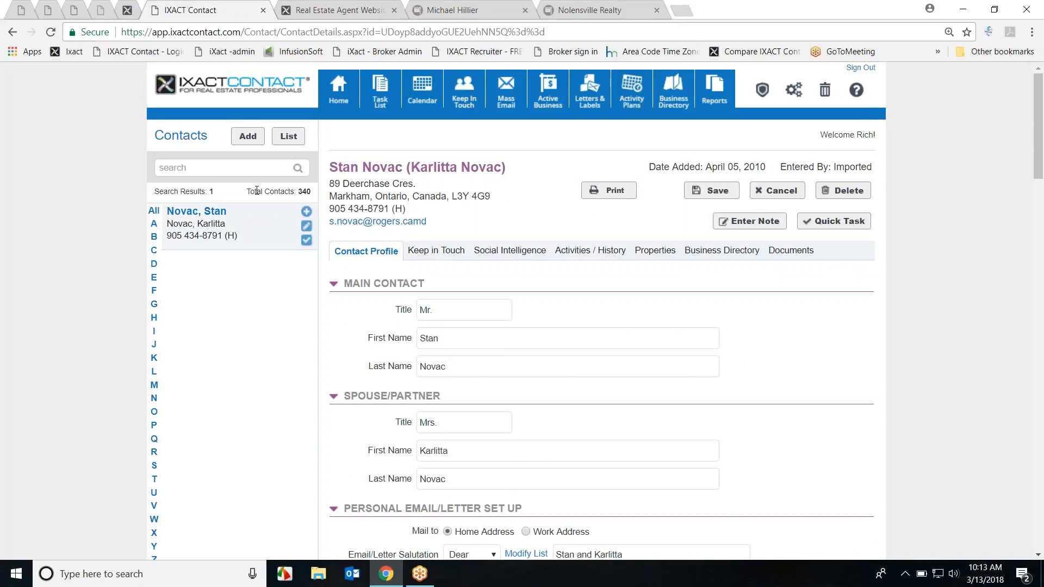
Step: Start a new contact and enter the contact's first and last name
{"action": "left_click", "coordinate": [248, 136]}
{"action": "left_click", "coordinate": [410, 317]}
{"action": "key", "text": "Tab"}
{"action": "key", "text": "Tab"}
Step: Set company to IXACT Contact Solutions Inc., business type Architect, and include in Business Directory
{"action": "scroll", "coordinate": [631, 353], "scroll_direction": "down", "scroll_amount": 8}
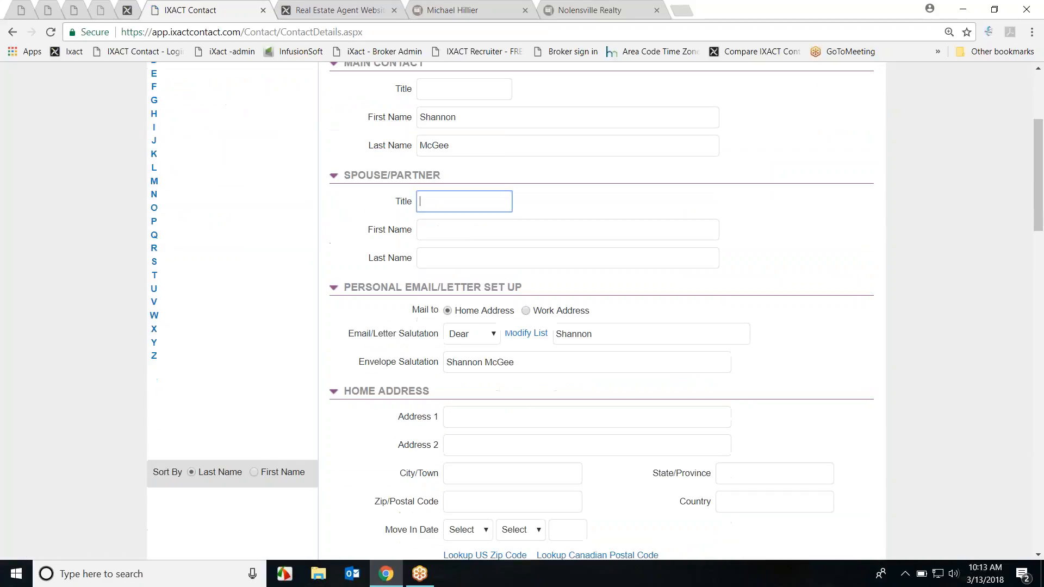
{"action": "left_click", "coordinate": [474, 341]}
{"action": "type", "text": "IXACT"}
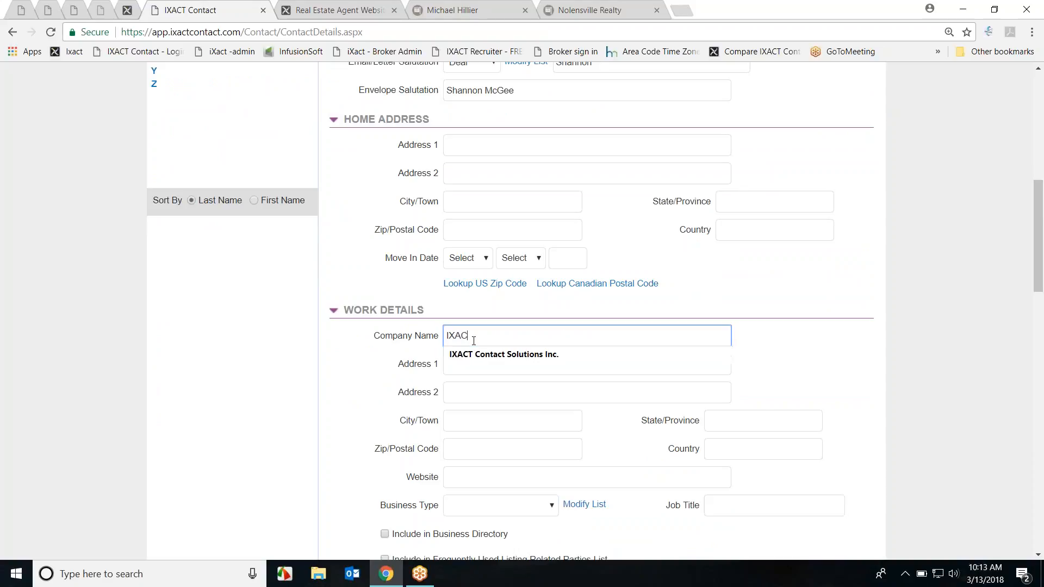
{"action": "left_click", "coordinate": [468, 356]}
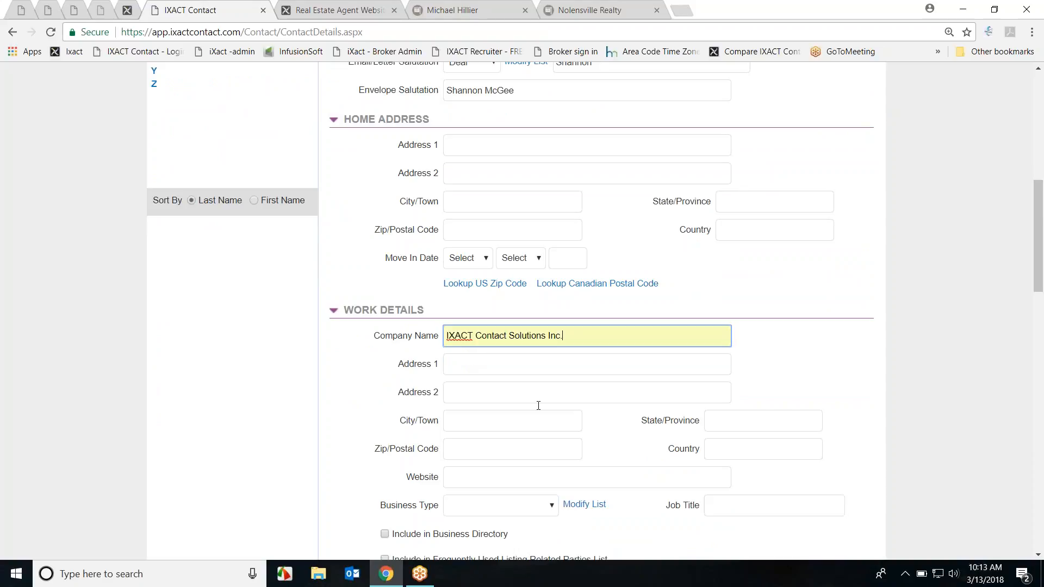
{"action": "scroll", "coordinate": [550, 409], "scroll_direction": "down", "scroll_amount": 3}
{"action": "left_click", "coordinate": [546, 372]}
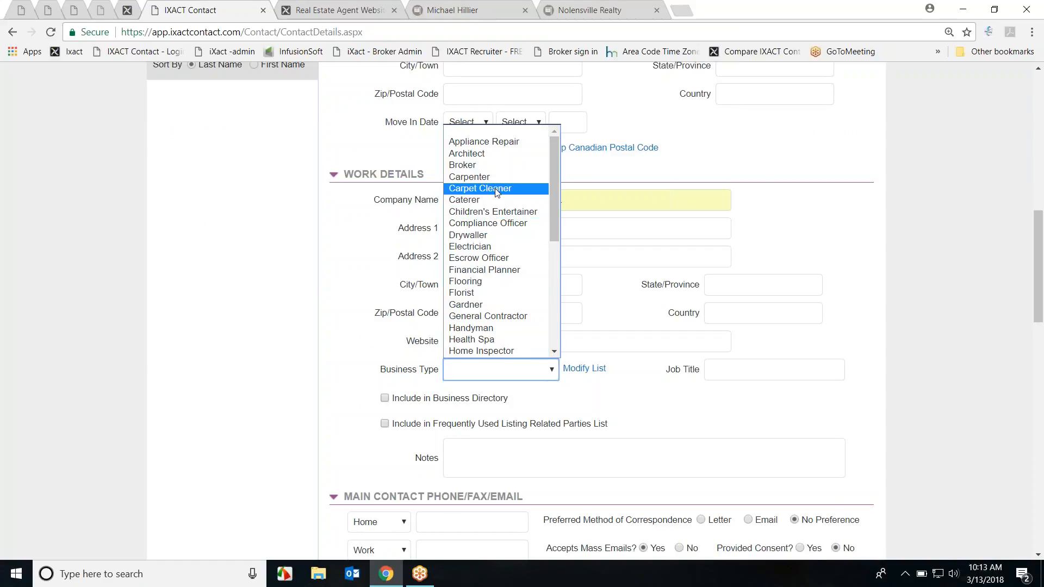
{"action": "left_click", "coordinate": [491, 153]}
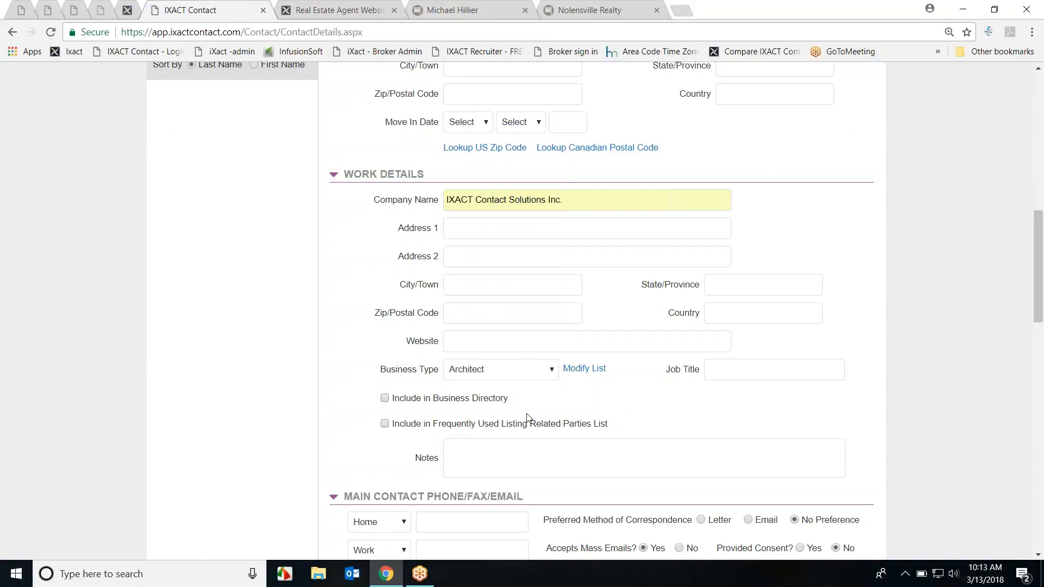
{"action": "left_click", "coordinate": [385, 398]}
Step: Fill in the contact's Email 1 address and clear the stray text from the mobile field
{"action": "scroll", "coordinate": [664, 419], "scroll_direction": "down", "scroll_amount": 1}
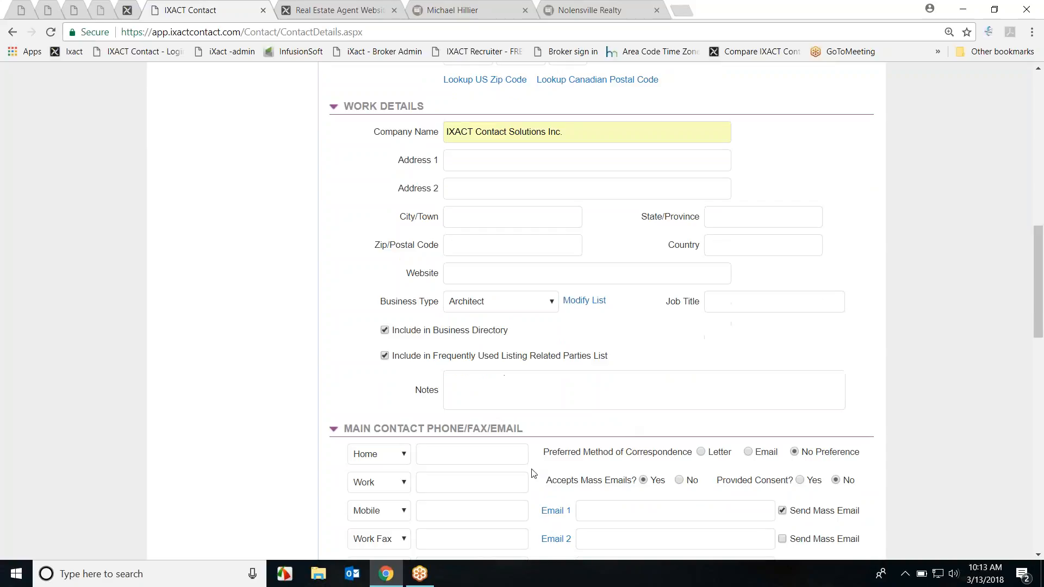
{"action": "left_click", "coordinate": [612, 516]}
{"action": "type", "text": "shannon"}
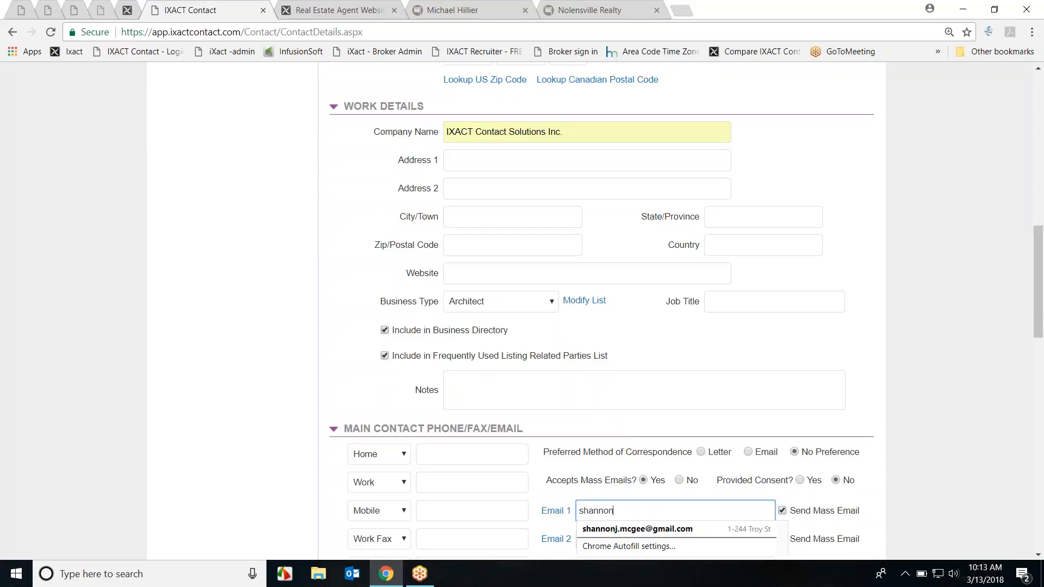
{"action": "key", "text": "Down"}
{"action": "key", "text": "Return"}
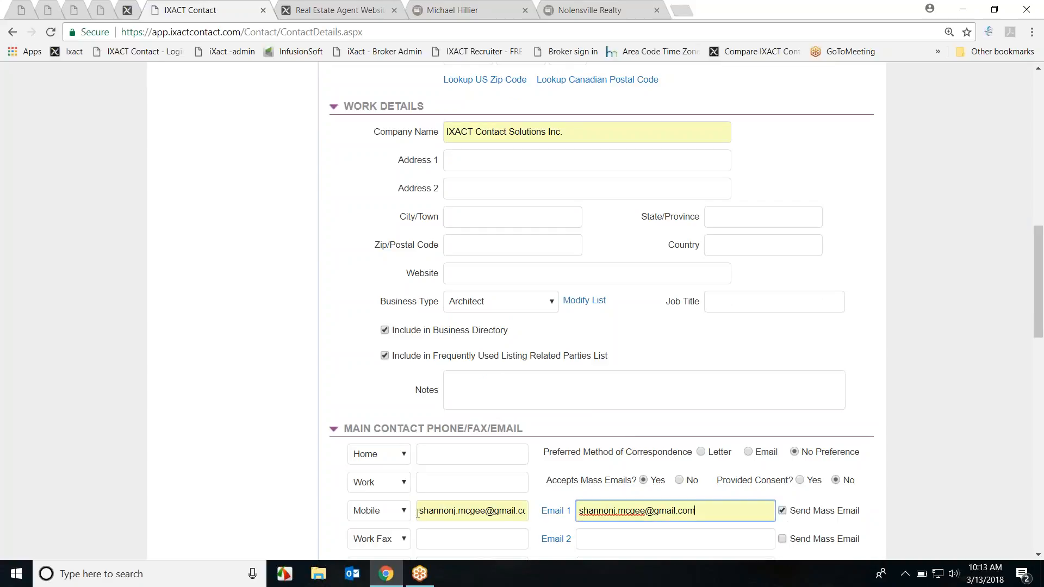
{"action": "triple_click", "coordinate": [418, 513]}
{"action": "key", "text": "BackSpace"}
Step: Enter the contact's home phone number and save the new contact
{"action": "left_click", "coordinate": [423, 455]}
{"action": "type", "text": "555-55-55555"}
{"action": "scroll", "coordinate": [895, 407], "scroll_direction": "up", "scroll_amount": 10}
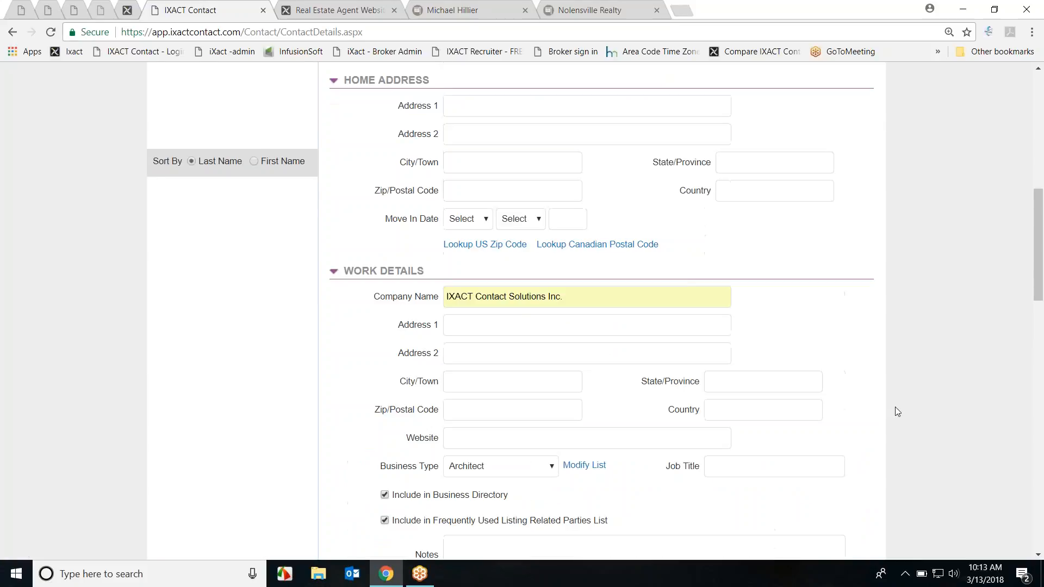
{"action": "left_click", "coordinate": [774, 190]}
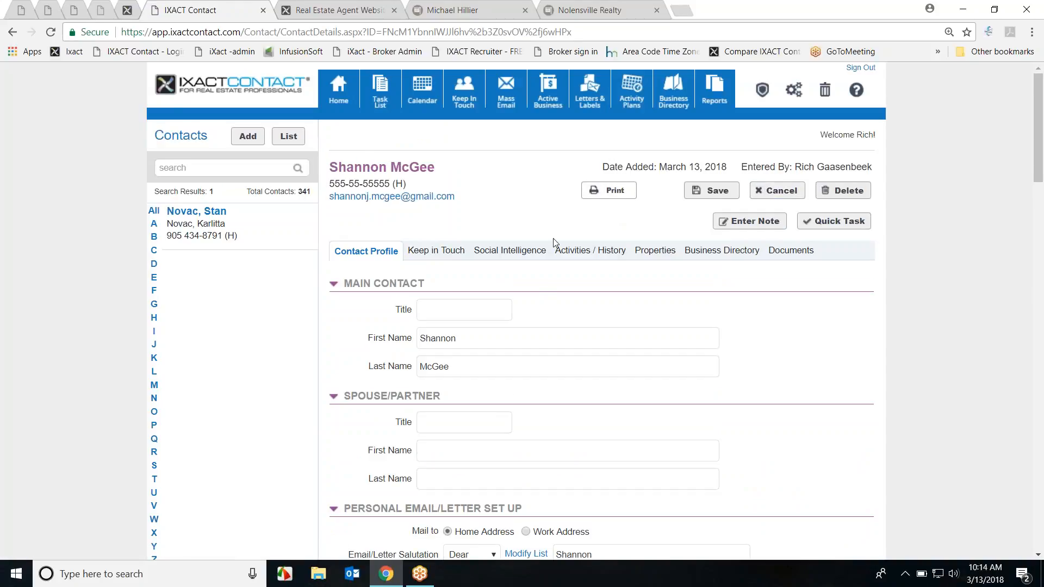
Step: Switch the contacts panel to show All contacts
{"action": "scroll", "coordinate": [555, 247], "scroll_direction": "down", "scroll_amount": 10}
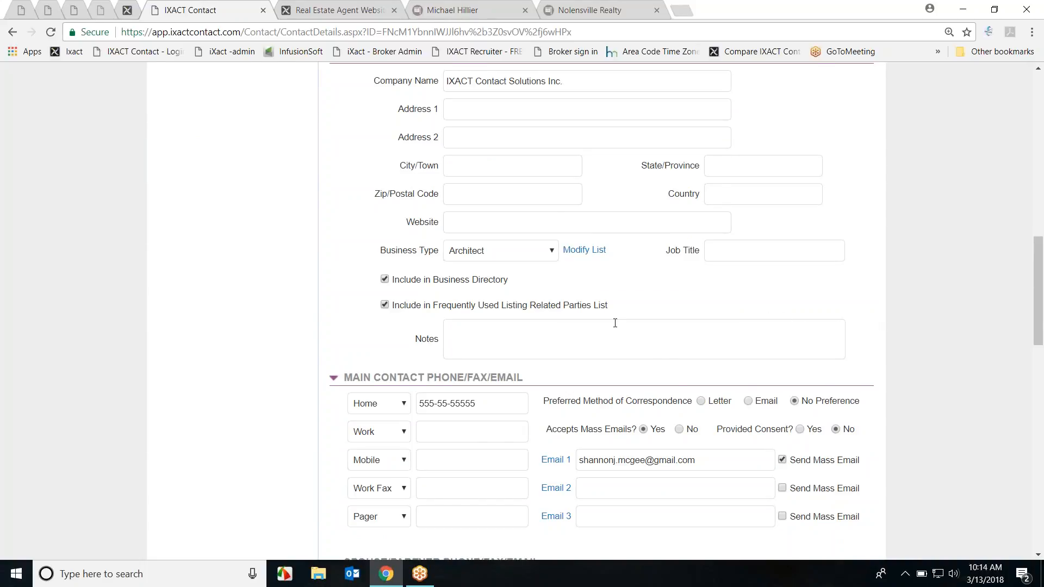
{"action": "scroll", "coordinate": [616, 323], "scroll_direction": "up", "scroll_amount": 14}
{"action": "left_click", "coordinate": [153, 211]}
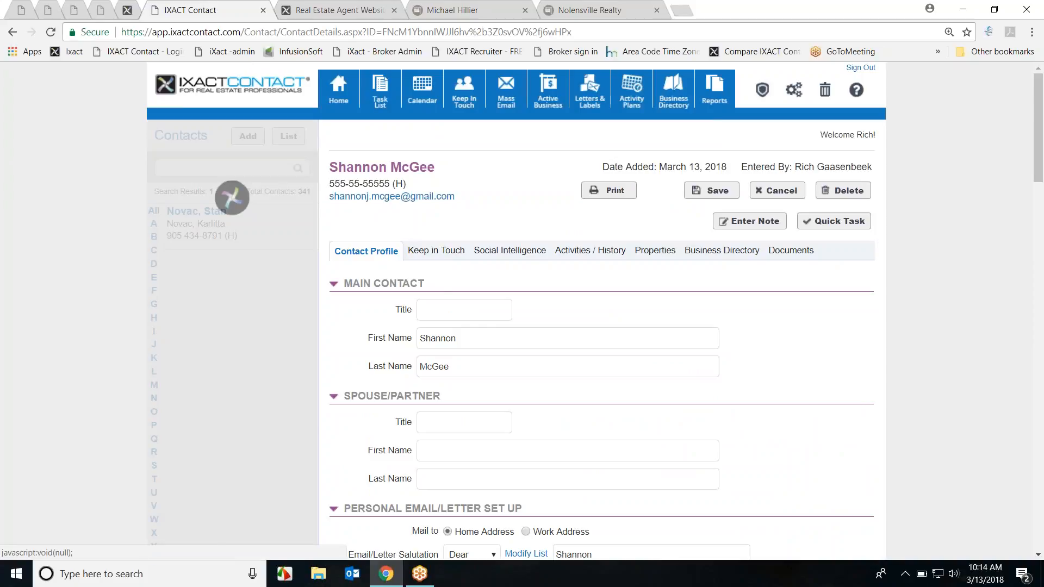
Step: Look through the new contact's profile and go to the Business Directory search page
{"action": "scroll", "coordinate": [467, 335], "scroll_direction": "down", "scroll_amount": 10}
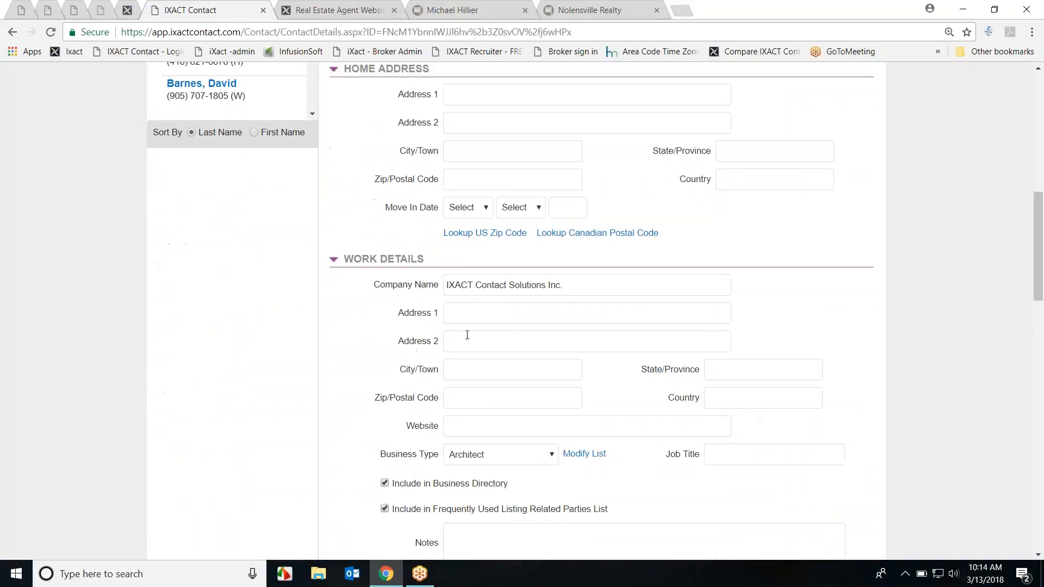
{"action": "scroll", "coordinate": [203, 197], "scroll_direction": "up", "scroll_amount": 10}
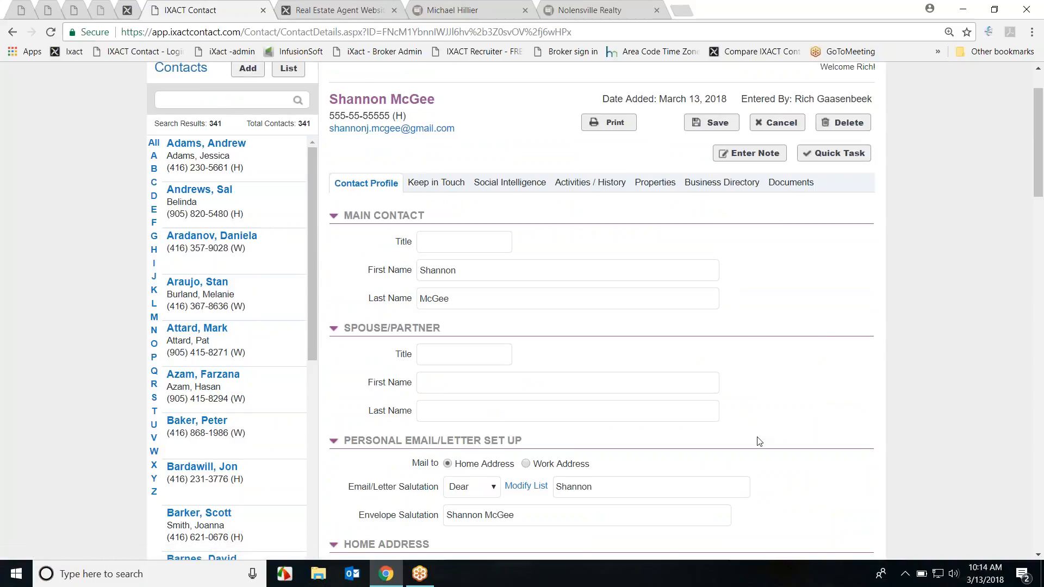
{"action": "scroll", "coordinate": [760, 441], "scroll_direction": "down", "scroll_amount": 15}
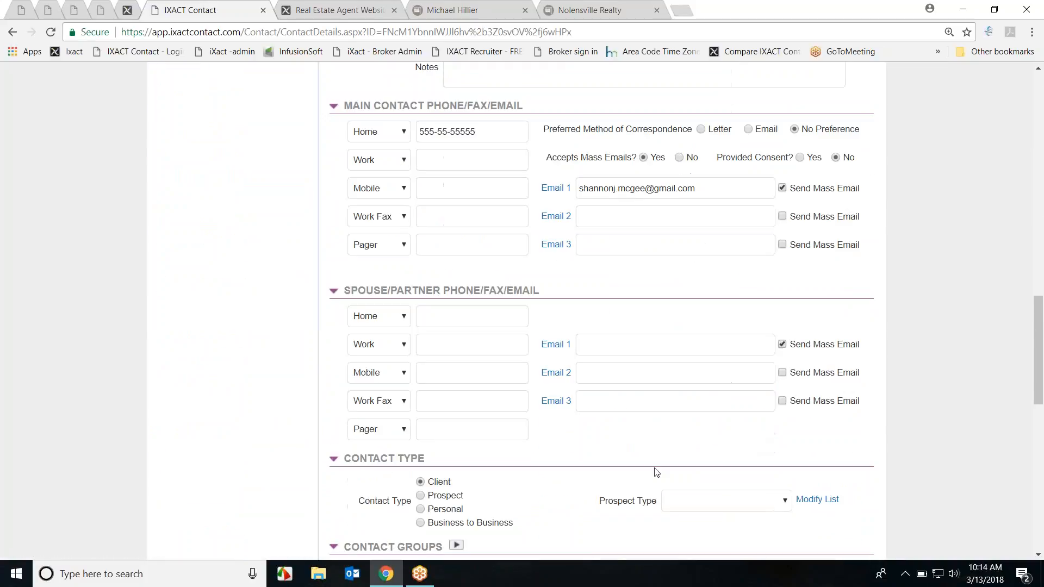
{"action": "scroll", "coordinate": [657, 472], "scroll_direction": "down", "scroll_amount": 3}
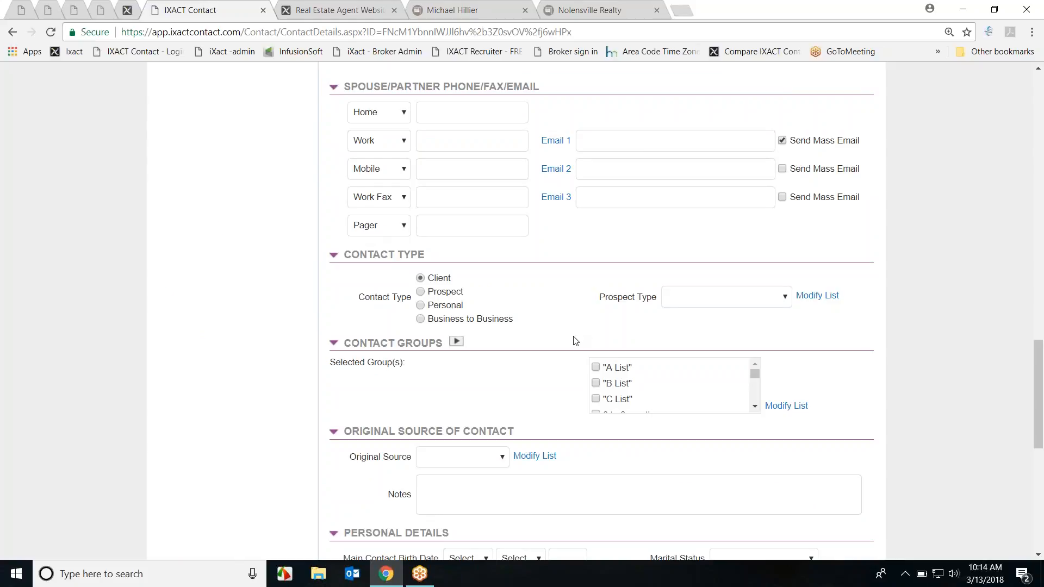
{"action": "scroll", "coordinate": [566, 333], "scroll_direction": "up", "scroll_amount": 5}
{"action": "scroll", "coordinate": [581, 336], "scroll_direction": "up", "scroll_amount": 1}
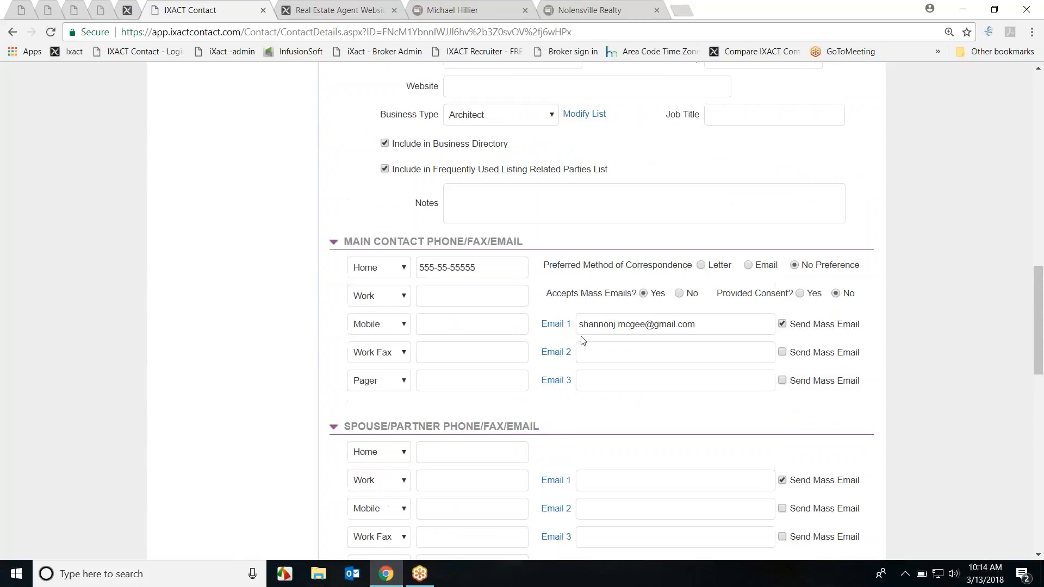
{"action": "scroll", "coordinate": [711, 299], "scroll_direction": "up", "scroll_amount": 15}
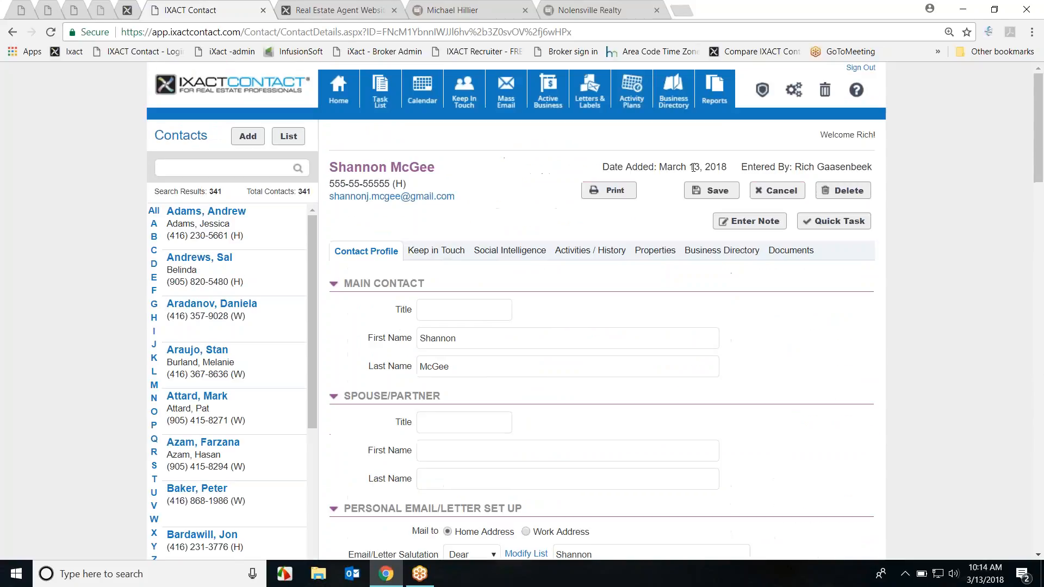
{"action": "left_click", "coordinate": [673, 93]}
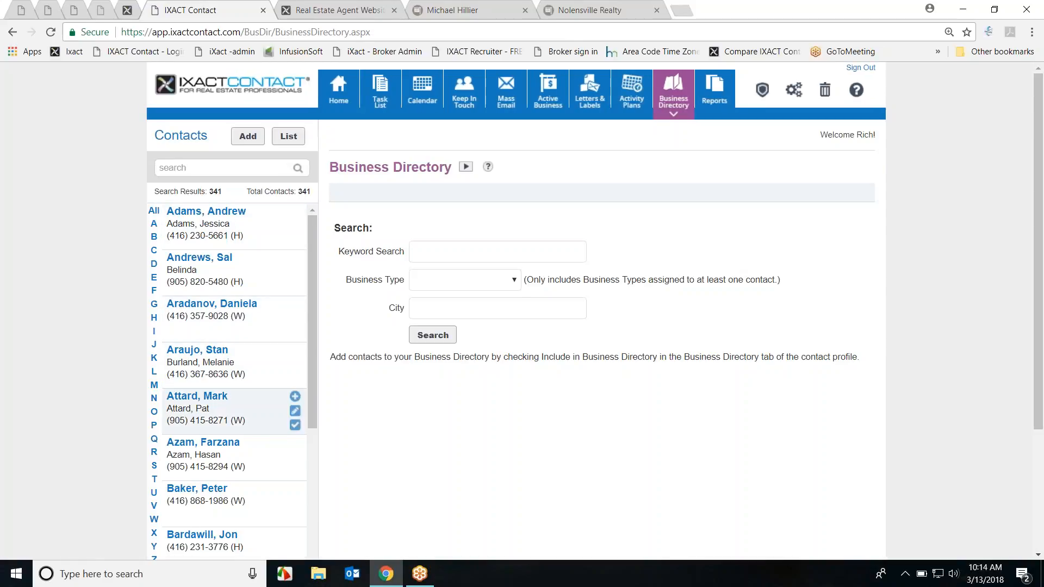
Step: Search the Business Directory for Architect and open the single result at IXACT Contact Solutions Inc
{"action": "left_click", "coordinate": [512, 280]}
{"action": "left_click", "coordinate": [496, 305]}
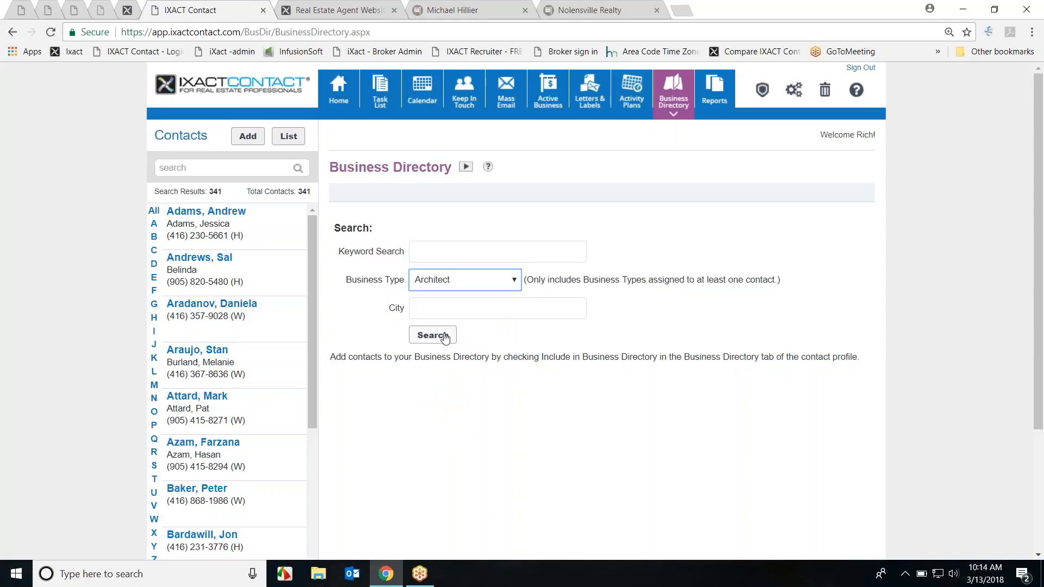
{"action": "left_click", "coordinate": [443, 336]}
{"action": "left_click_drag", "start_coordinate": [341, 382], "coordinate": [679, 388]}
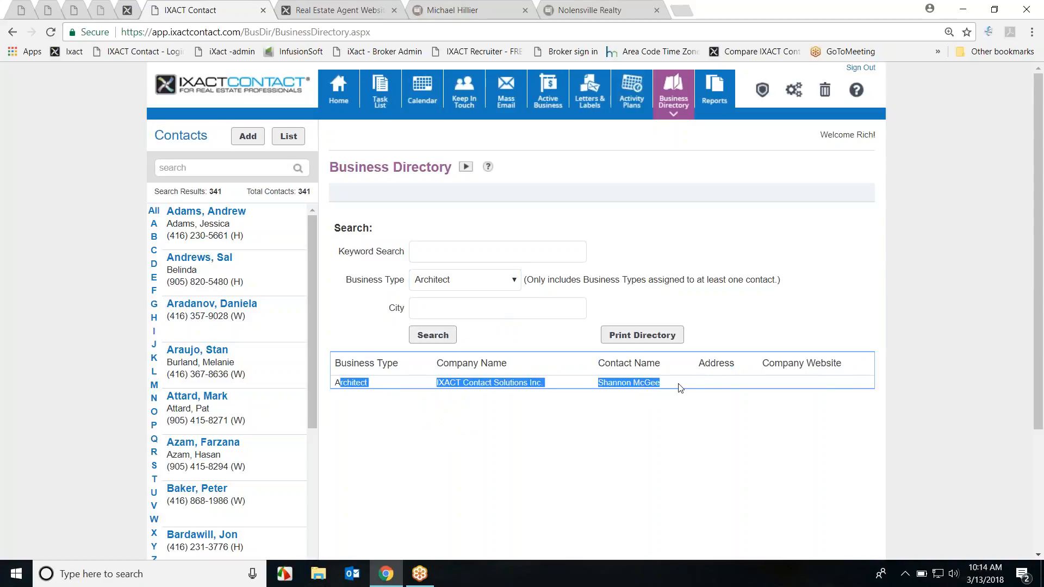
{"action": "left_click", "coordinate": [642, 383]}
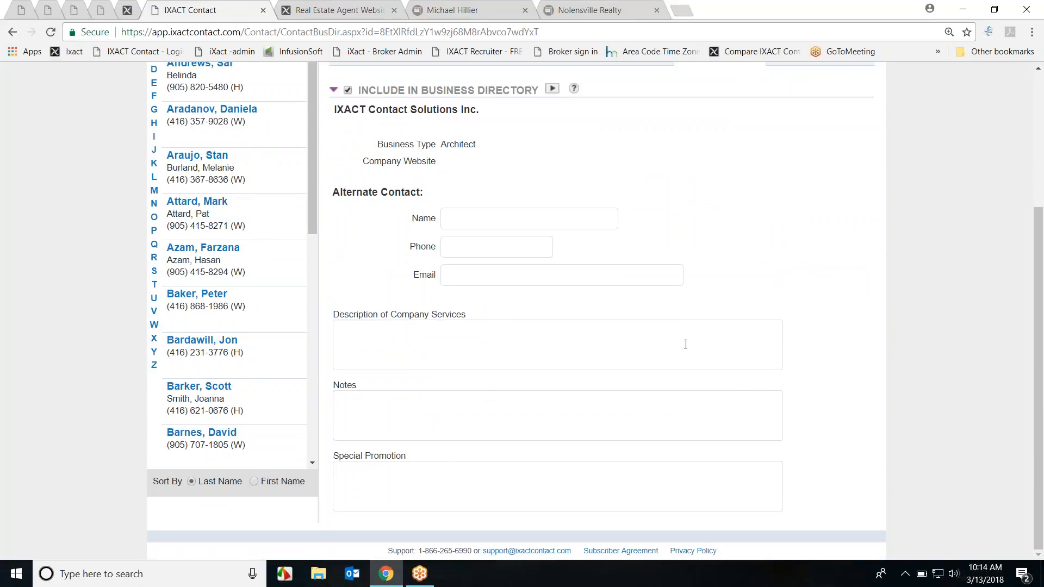
Step: Switch to the new Architect contact's Contact Profile tab
{"action": "scroll", "coordinate": [759, 275], "scroll_direction": "up", "scroll_amount": 1}
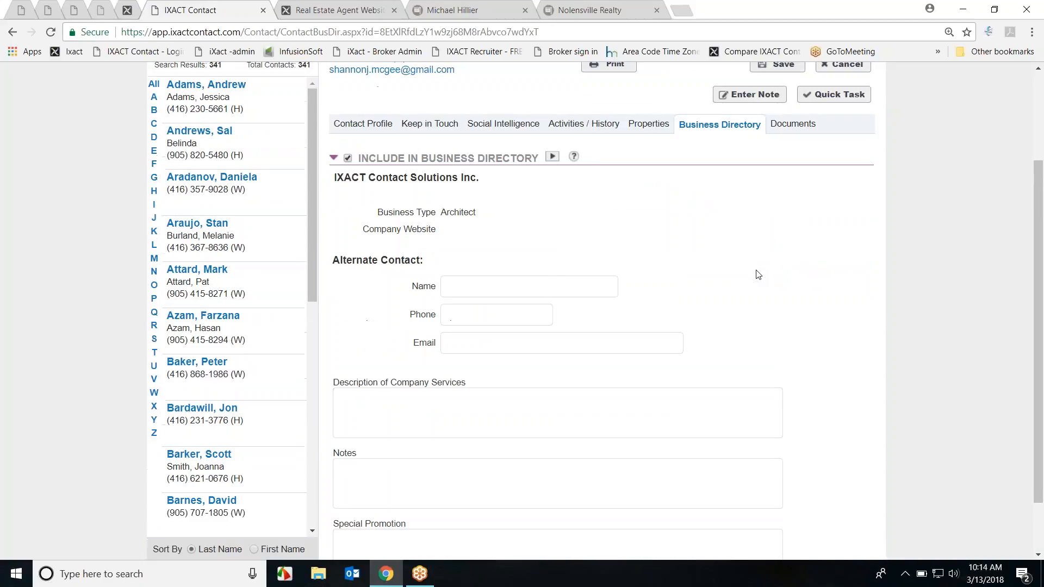
{"action": "scroll", "coordinate": [740, 280], "scroll_direction": "up", "scroll_amount": 2}
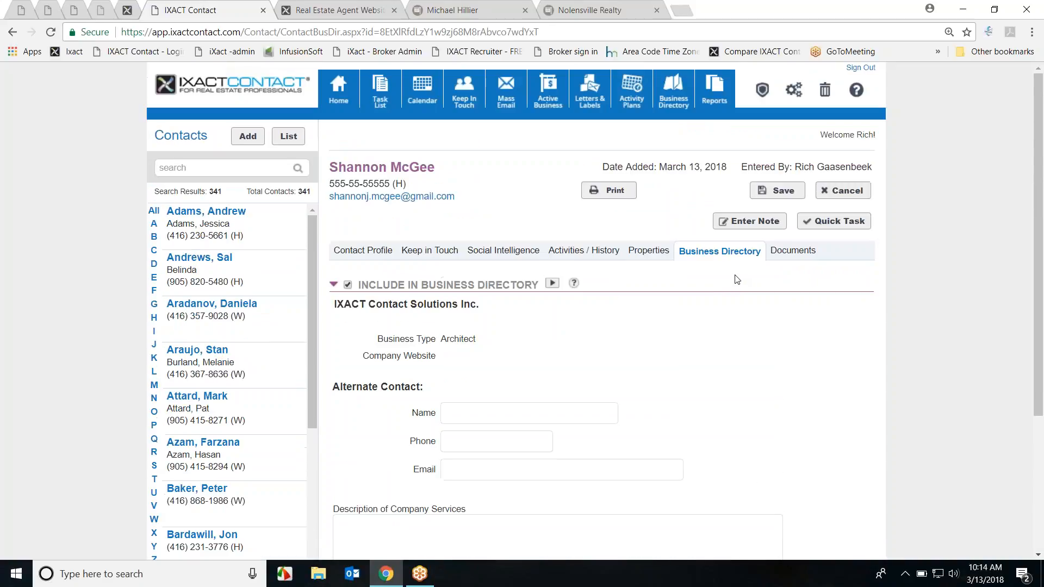
{"action": "left_click", "coordinate": [352, 254]}
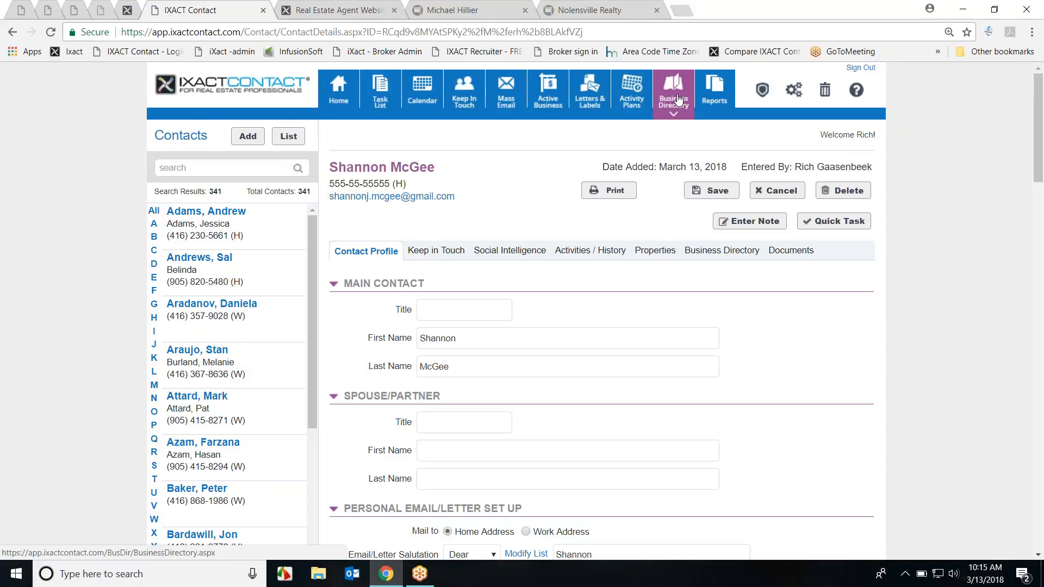
Step: View the contact list options dialog and close it without changes
{"action": "mouse_move", "coordinate": [290, 306]}
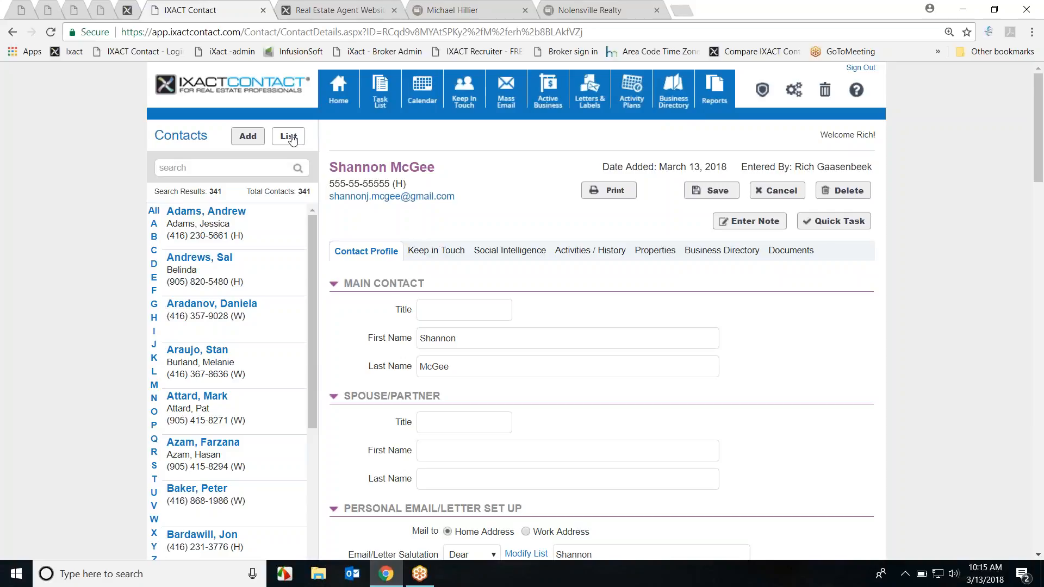
{"action": "left_click", "coordinate": [292, 140]}
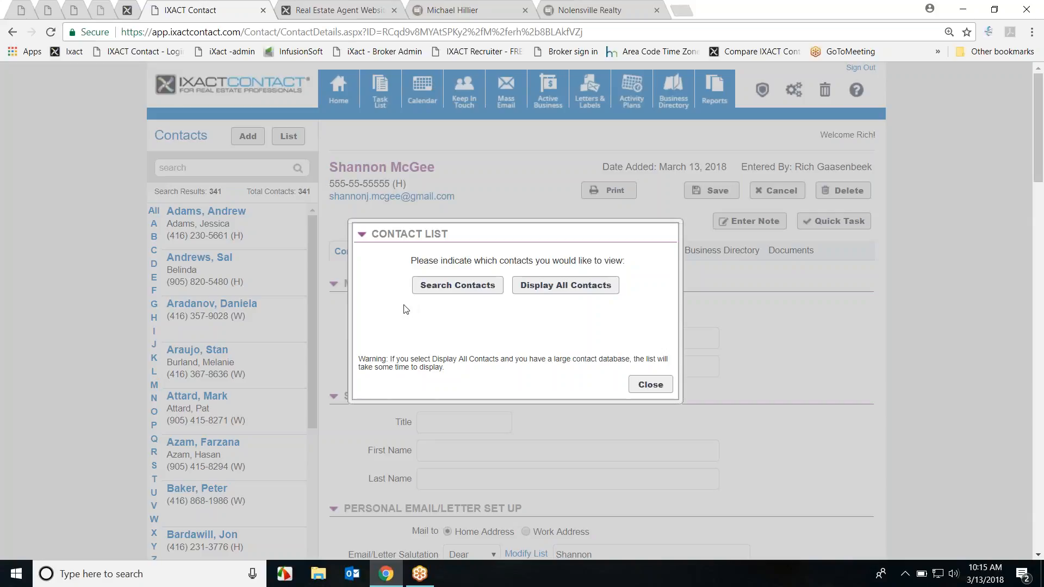
{"action": "left_click", "coordinate": [648, 384]}
Step: Search the contacts by the new contact's surname, listing three matches
{"action": "left_click", "coordinate": [219, 170]}
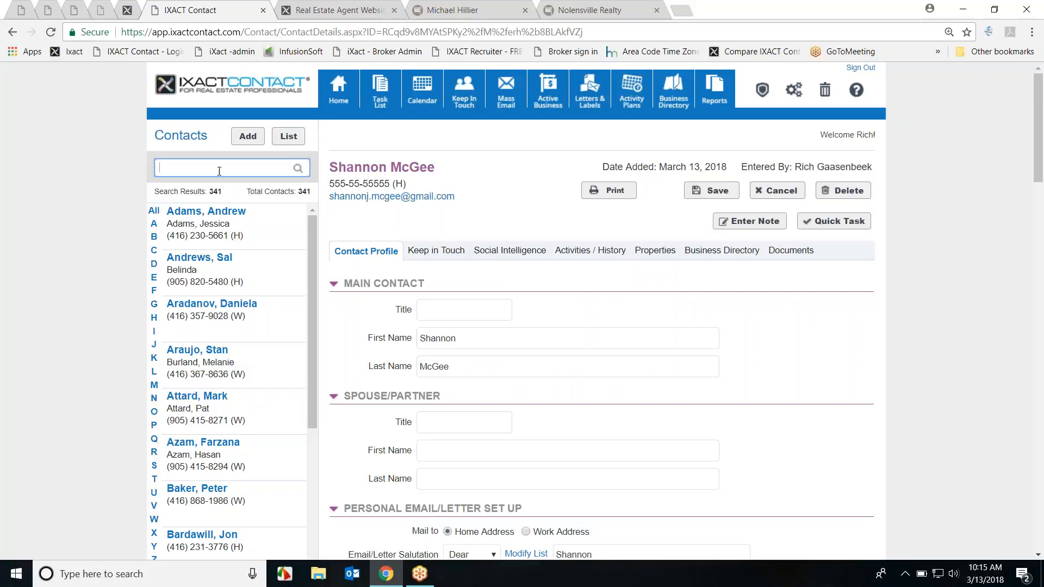
{"action": "type", "text": "mcgee"}
{"action": "left_click", "coordinate": [298, 168]}
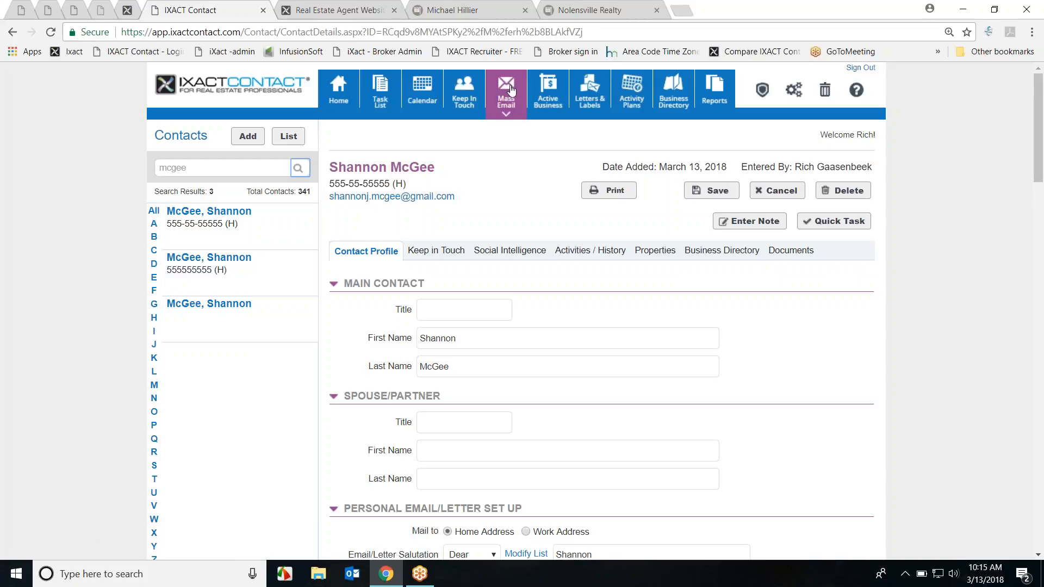
{"action": "left_click", "coordinate": [507, 103]}
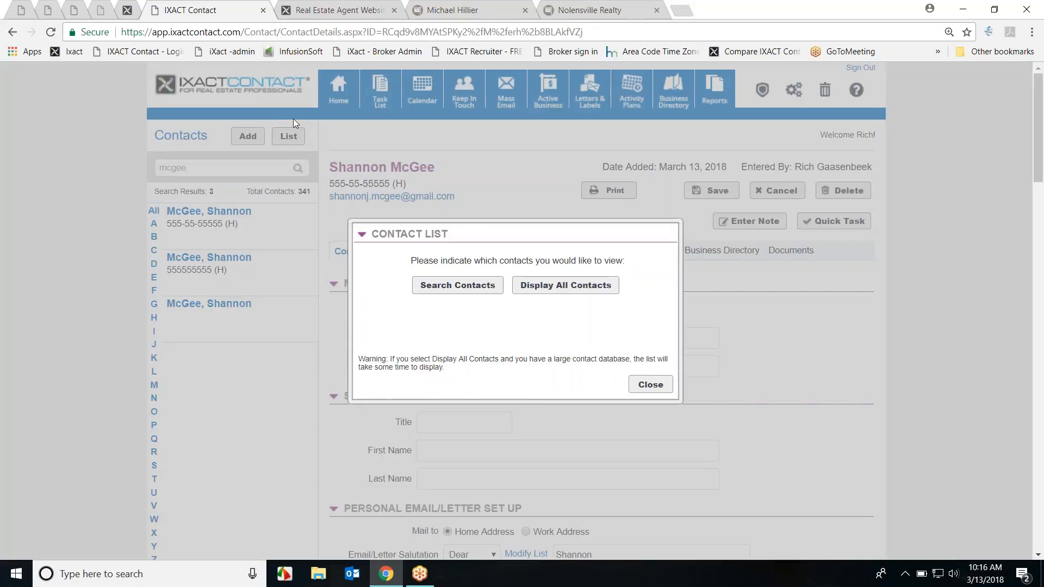
Step: Display all contacts and tick the first three in the list
{"action": "left_click", "coordinate": [472, 287]}
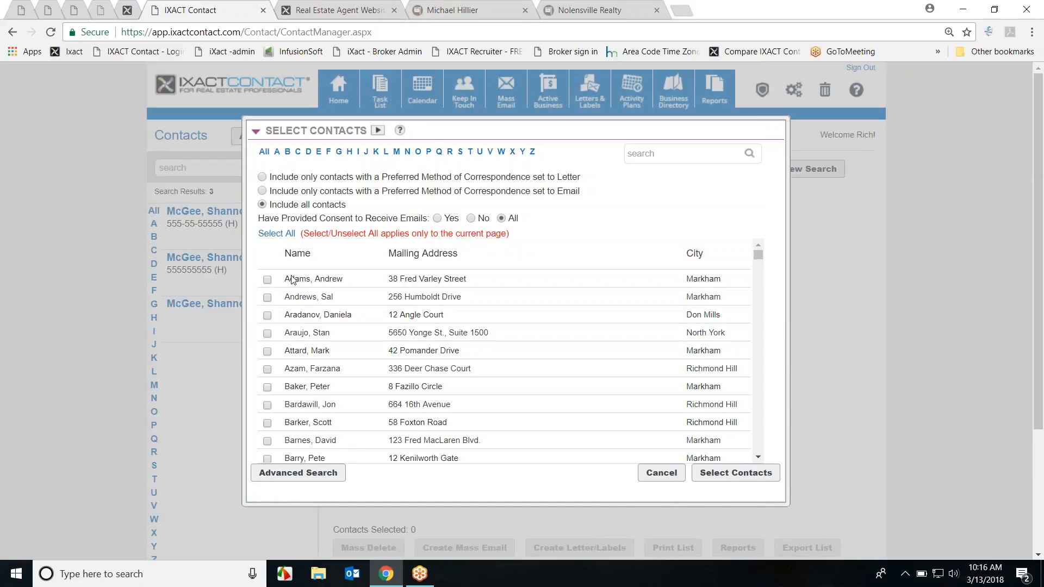
{"action": "left_click", "coordinate": [268, 279]}
{"action": "left_click", "coordinate": [267, 297]}
{"action": "left_click", "coordinate": [267, 333]}
Step: In Advanced Search, exclude clients, business and personal contacts, and limit to the 'A List' group
{"action": "left_click", "coordinate": [309, 477]}
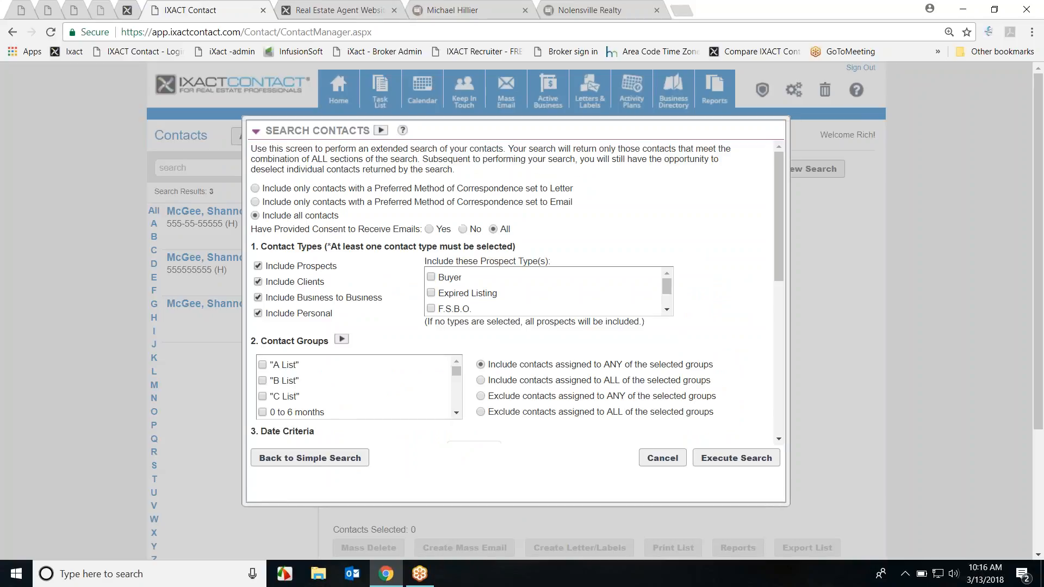
{"action": "left_click", "coordinate": [259, 281]}
{"action": "left_click", "coordinate": [259, 281]}
{"action": "left_click", "coordinate": [258, 281]}
{"action": "left_click", "coordinate": [258, 298]}
{"action": "left_click", "coordinate": [258, 313]}
{"action": "left_click", "coordinate": [263, 365]}
Step: Execute the search and load the seven matching prospects into the Contact List
{"action": "scroll", "coordinate": [656, 350], "scroll_direction": "down", "scroll_amount": 3}
{"action": "scroll", "coordinate": [488, 333], "scroll_direction": "down", "scroll_amount": 3}
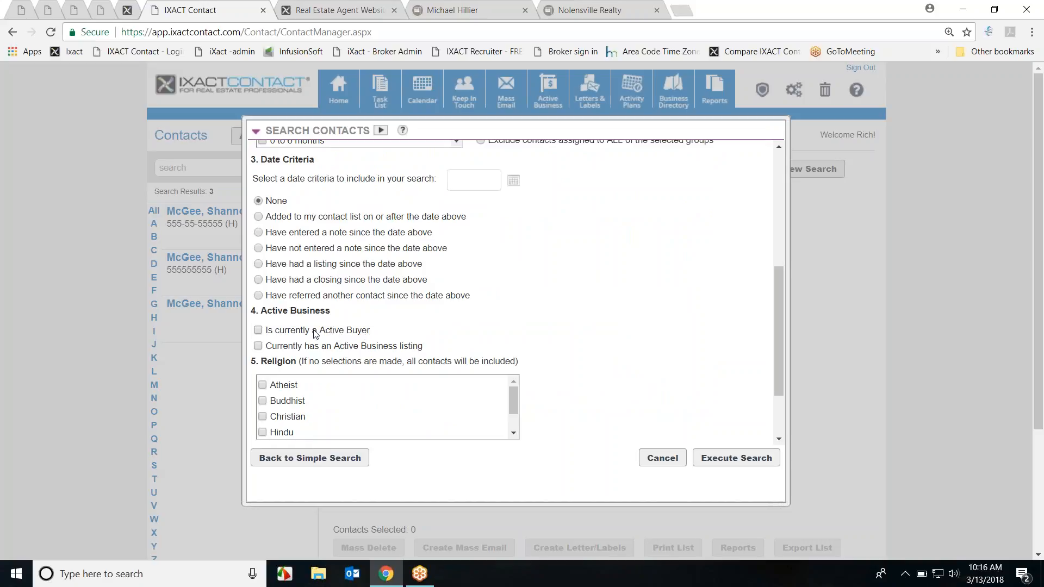
{"action": "scroll", "coordinate": [544, 342], "scroll_direction": "down", "scroll_amount": 1}
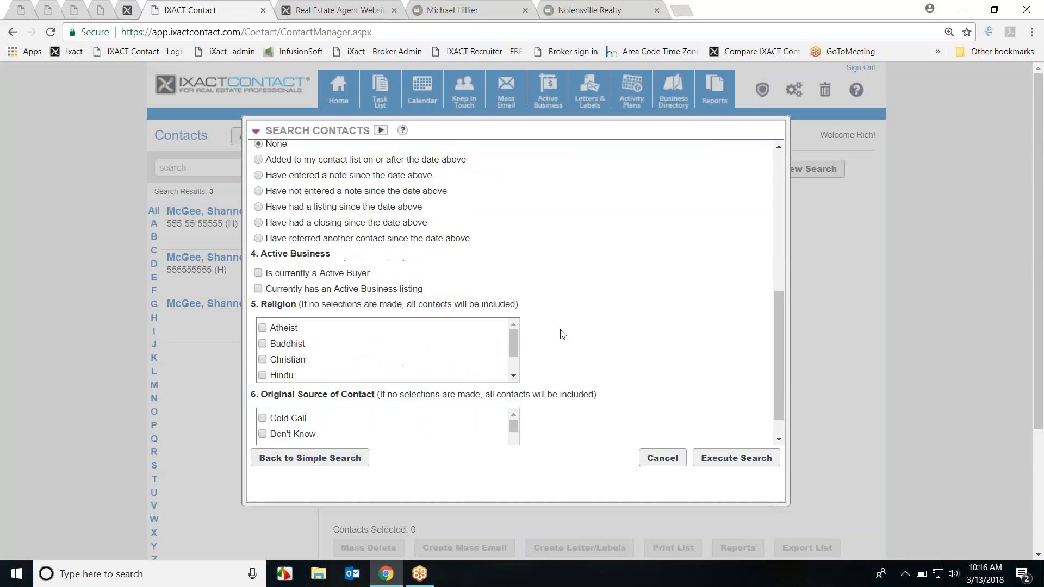
{"action": "scroll", "coordinate": [618, 398], "scroll_direction": "down", "scroll_amount": 1}
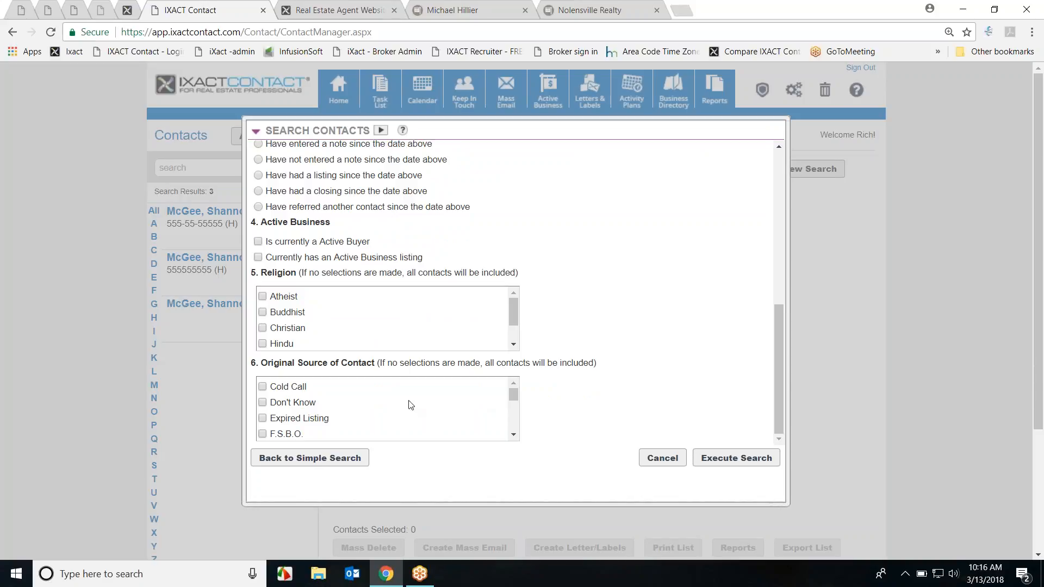
{"action": "left_click", "coordinate": [756, 460]}
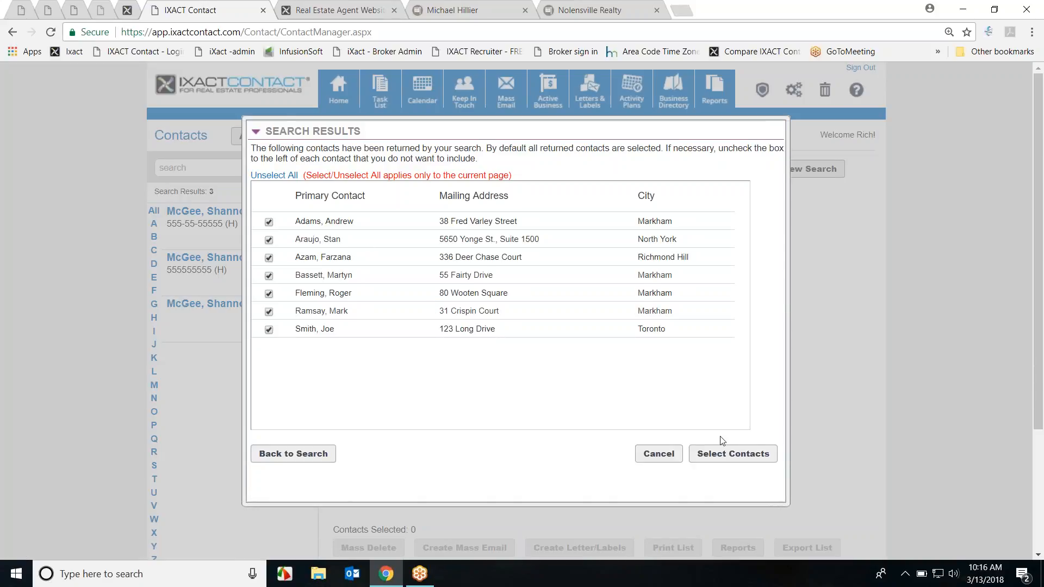
{"action": "left_click", "coordinate": [733, 454]}
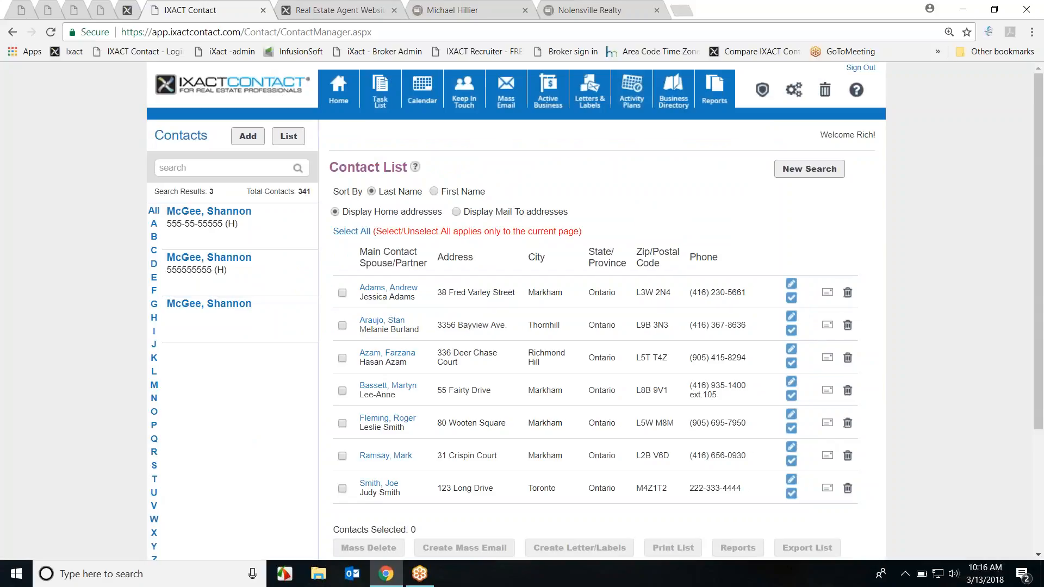
{"action": "scroll", "coordinate": [887, 371], "scroll_direction": "down", "scroll_amount": 3}
{"action": "scroll", "coordinate": [695, 338], "scroll_direction": "up", "scroll_amount": 2}
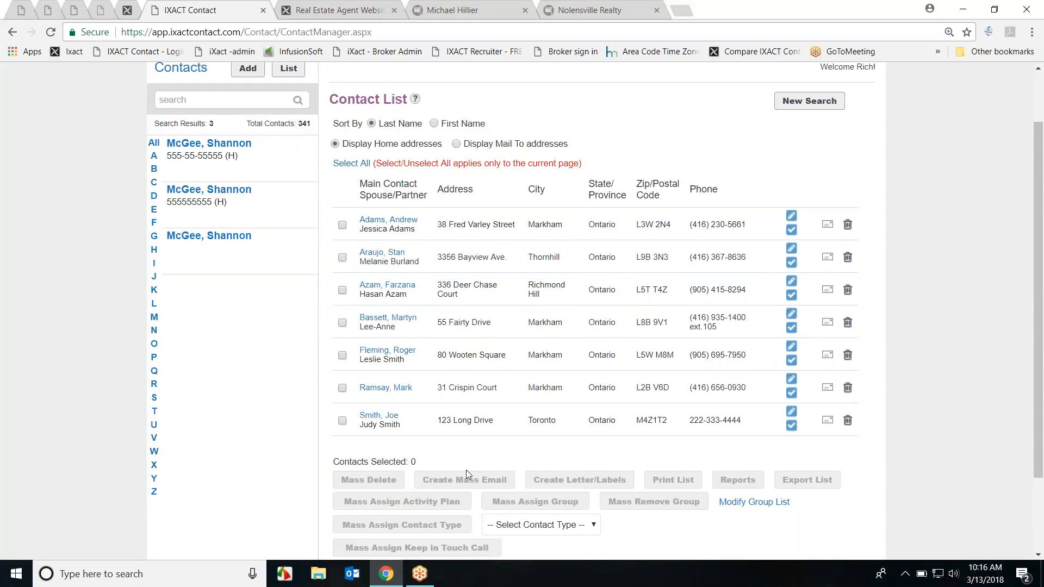
Step: Tick the first contact, then use Select All so Contacts Selected reads 7
{"action": "left_click", "coordinate": [342, 225]}
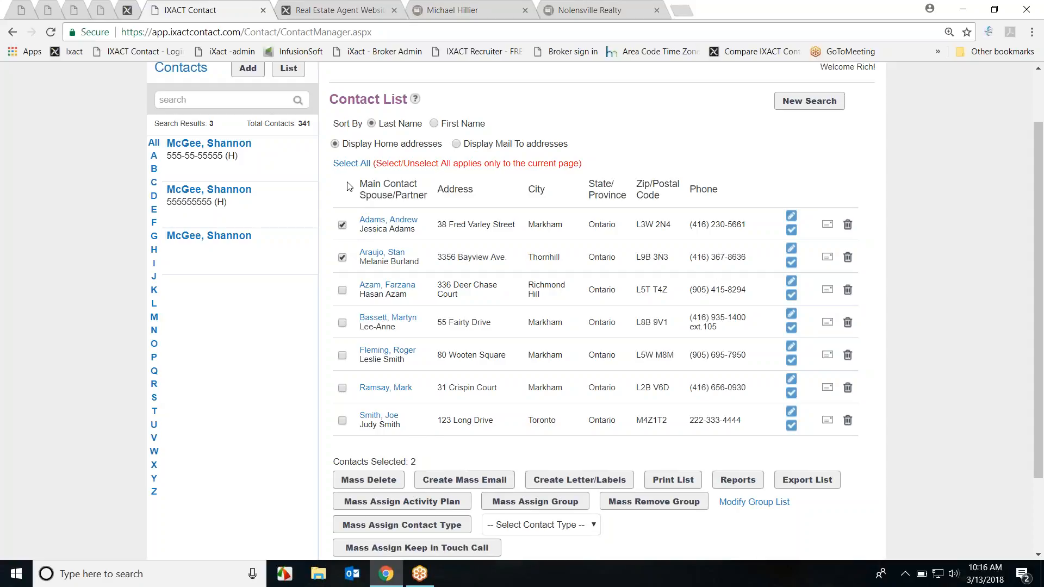
{"action": "left_click", "coordinate": [349, 163]}
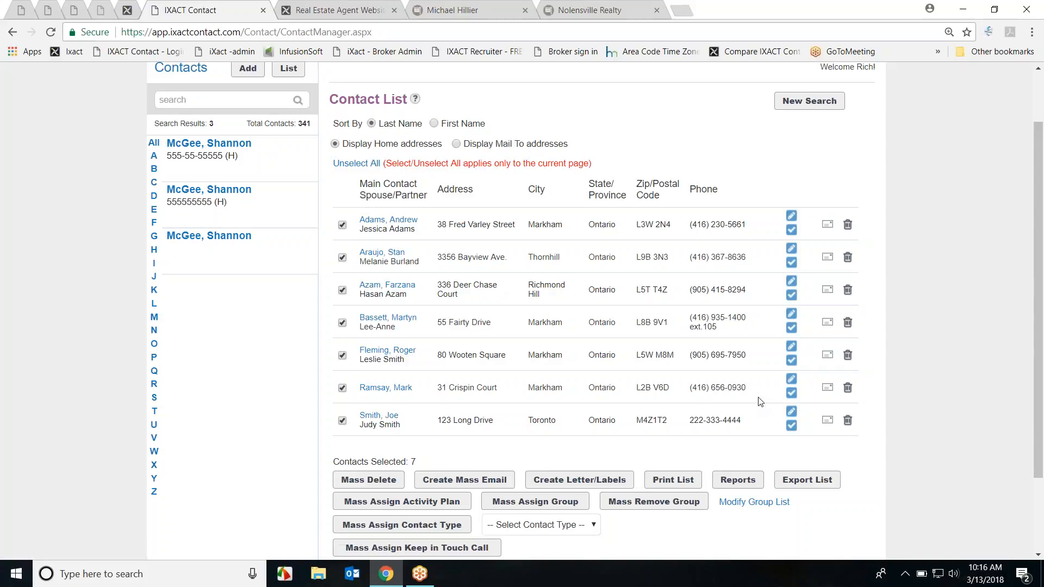
{"action": "scroll", "coordinate": [967, 351], "scroll_direction": "down", "scroll_amount": 1}
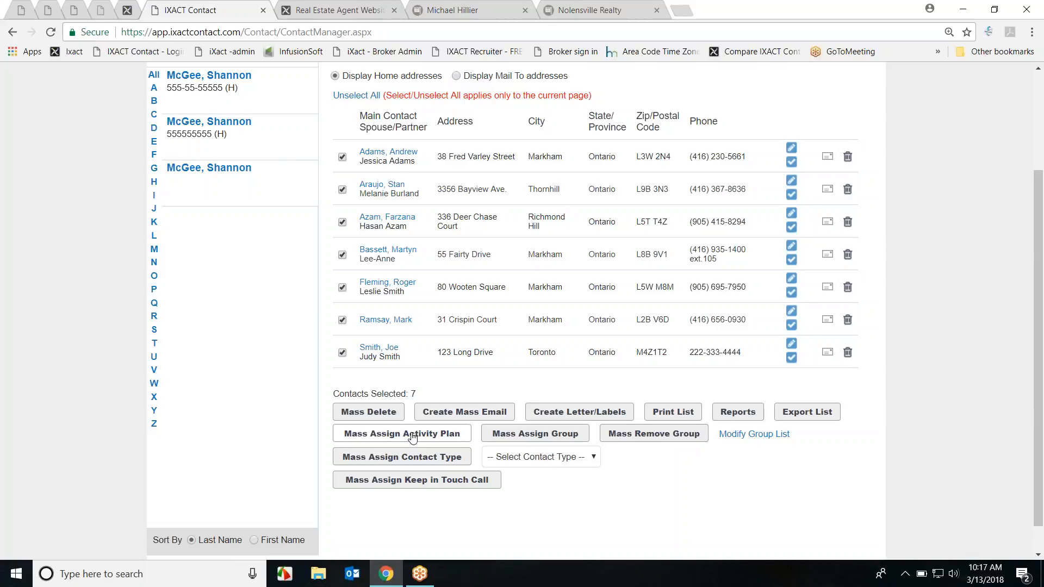
{"action": "left_click", "coordinate": [412, 435]}
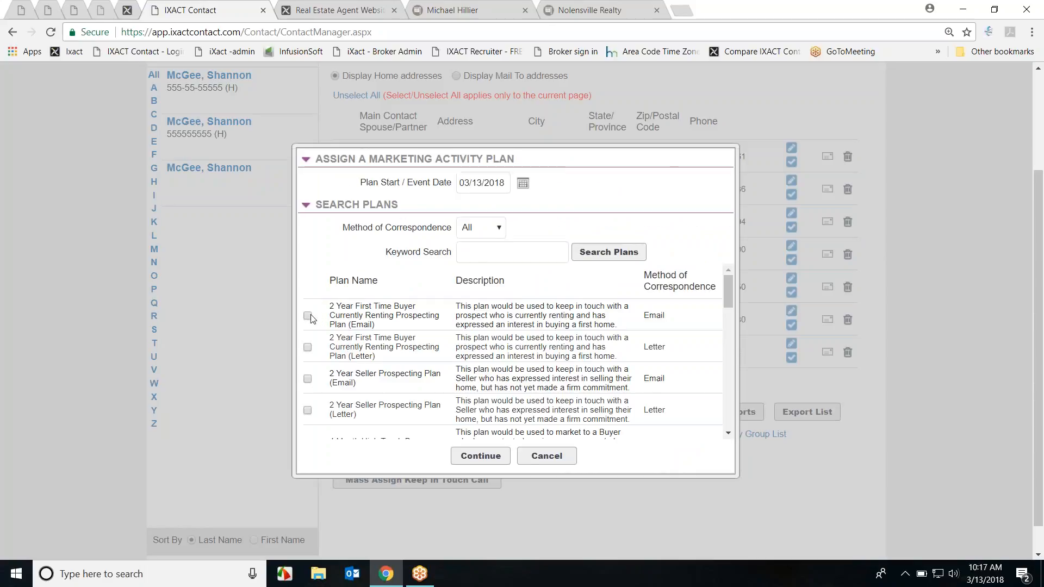
{"action": "left_click", "coordinate": [308, 316]}
{"action": "left_click", "coordinate": [556, 457]}
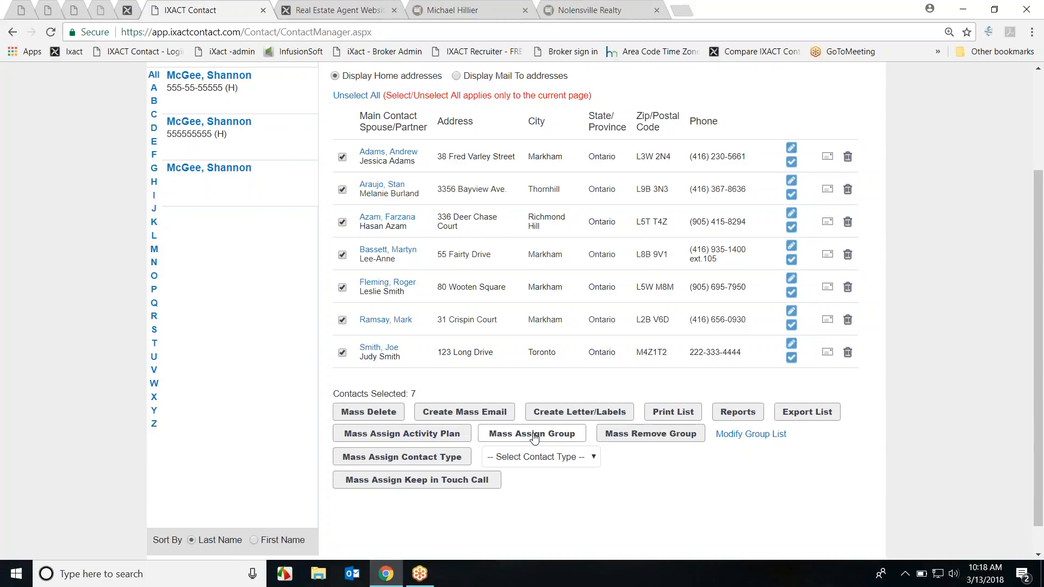
{"action": "left_click", "coordinate": [535, 435]}
{"action": "left_click", "coordinate": [625, 271]}
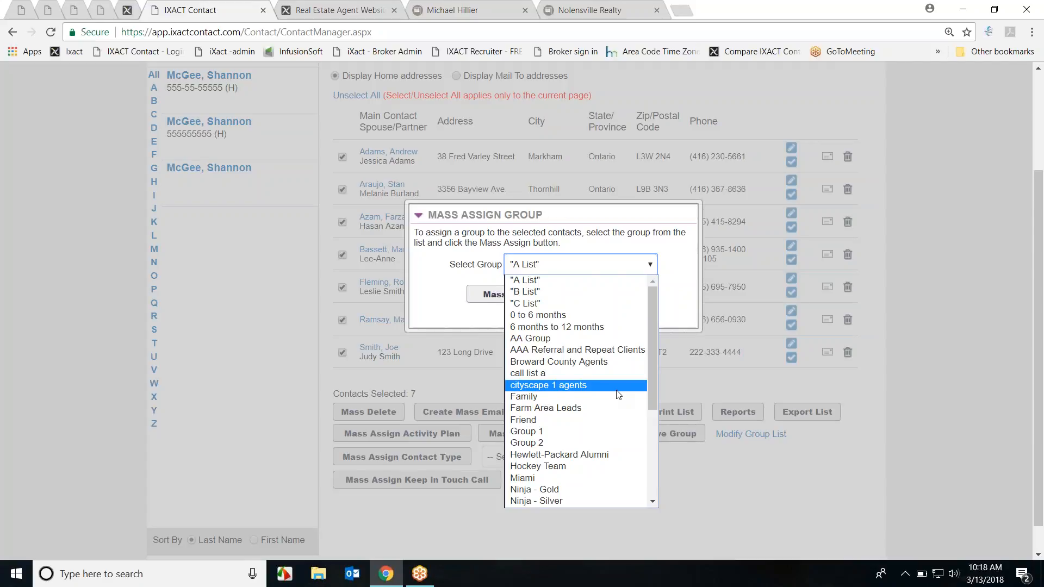
{"action": "left_click", "coordinate": [720, 380]}
{"action": "left_click", "coordinate": [623, 303]}
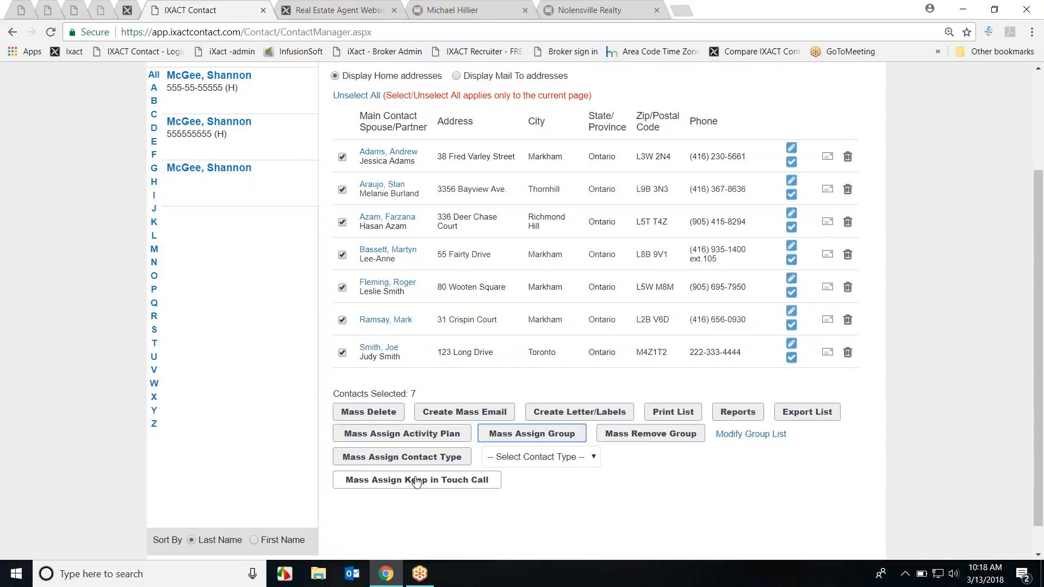
Step: Mass assign a Bi-Weekly Keep in Touch Call running from 03/19/2018 to 03/23/2018
{"action": "left_click", "coordinate": [416, 482]}
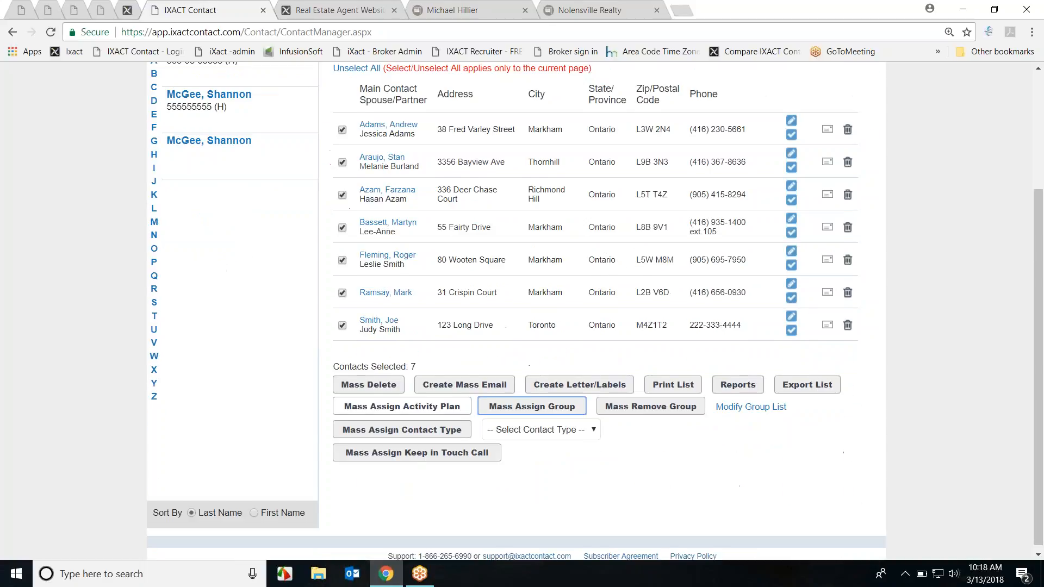
{"action": "left_click", "coordinate": [407, 451]}
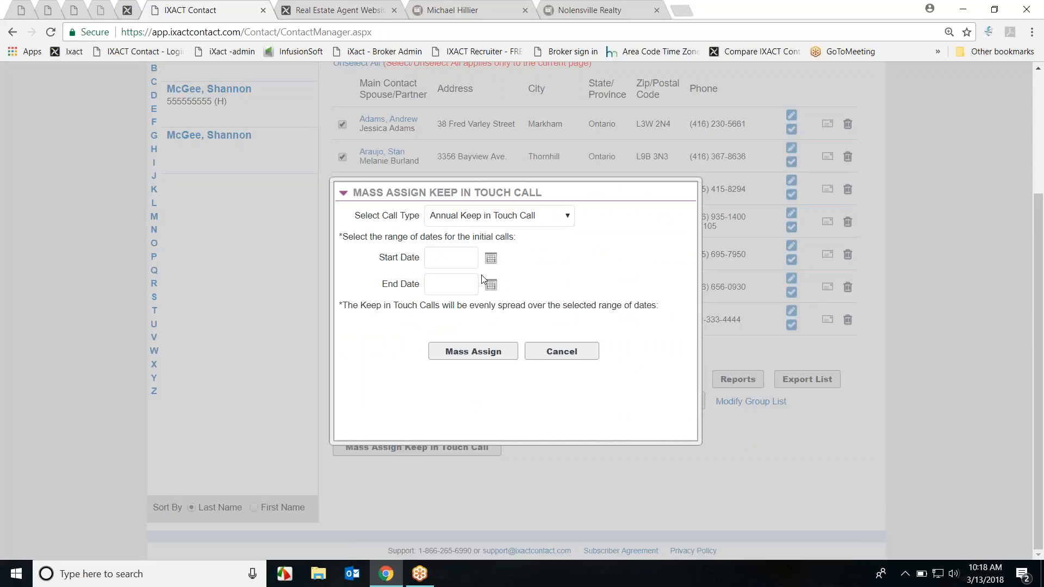
{"action": "left_click", "coordinate": [538, 218]}
{"action": "left_click", "coordinate": [536, 278]}
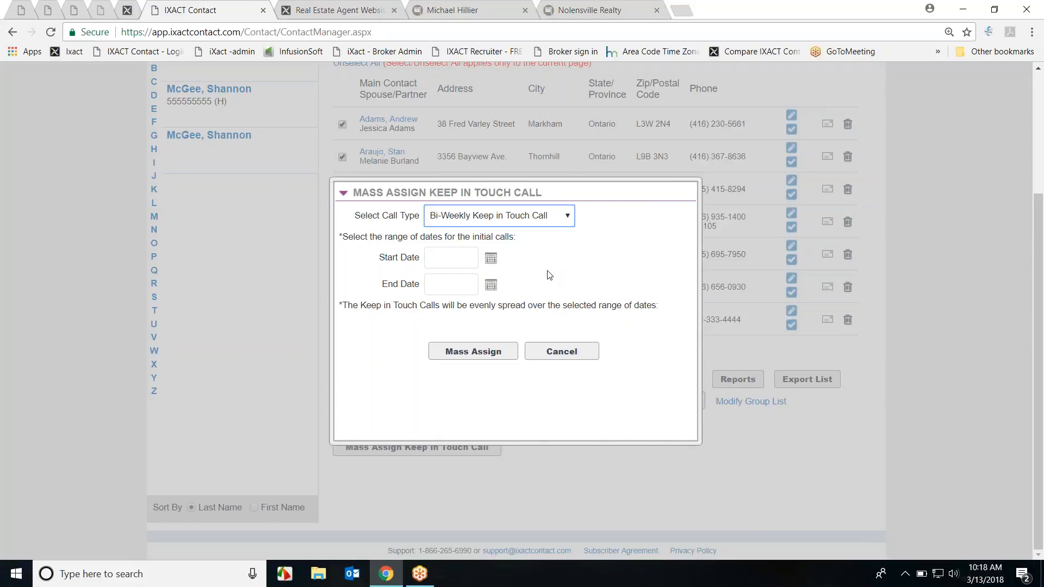
{"action": "left_click", "coordinate": [490, 257]}
{"action": "left_click", "coordinate": [461, 362]}
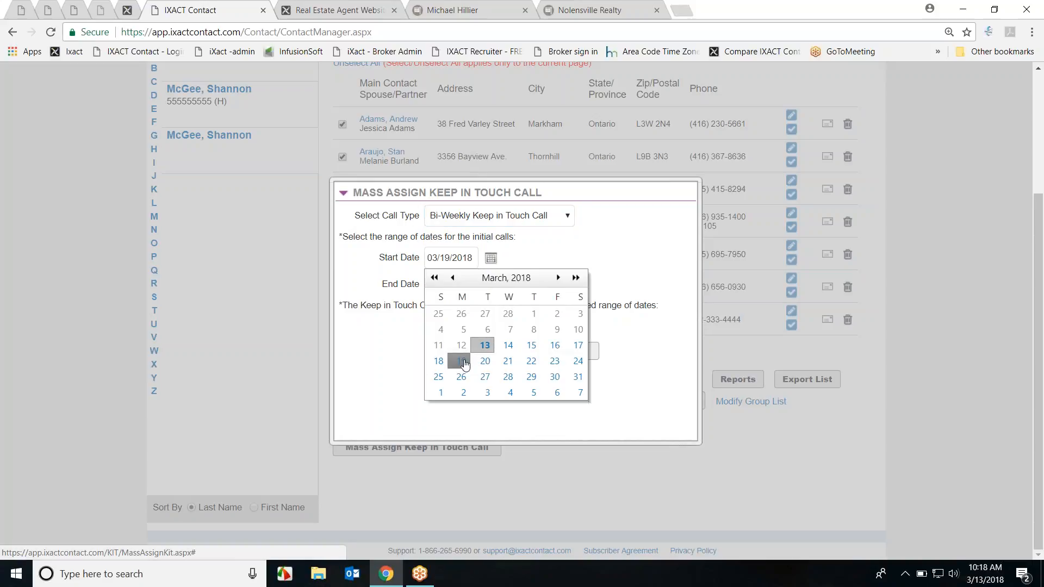
{"action": "left_click", "coordinate": [491, 284]}
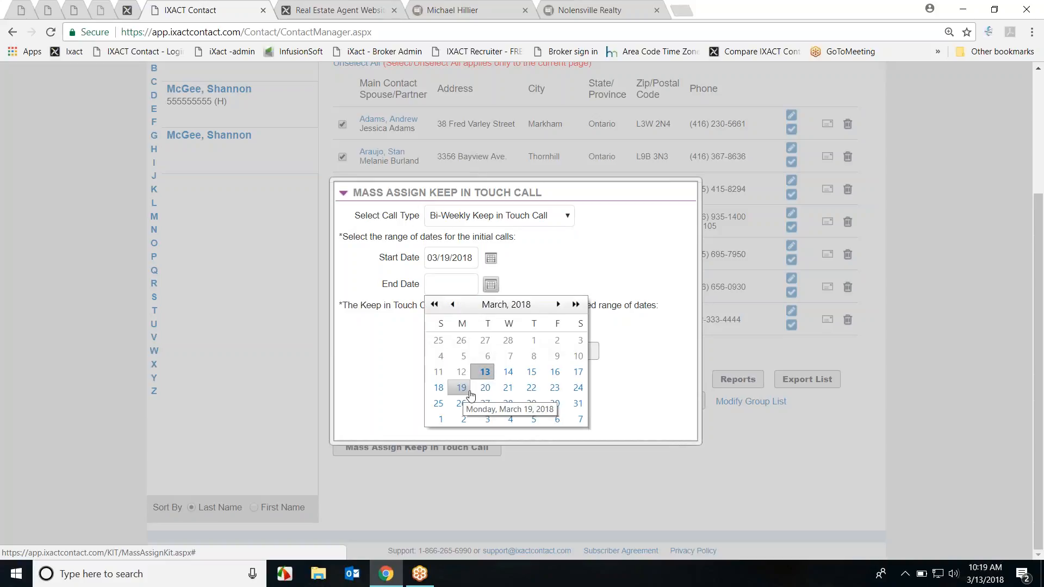
{"action": "left_click", "coordinate": [555, 388]}
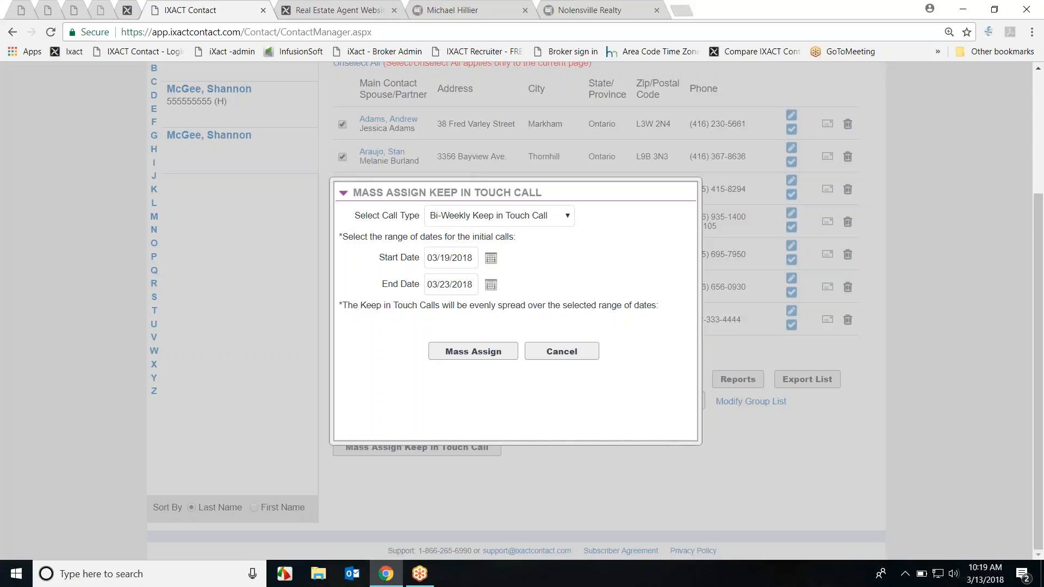
Step: Review the call type options without changing them, then cancel the keep-in-touch assignment
{"action": "left_click", "coordinate": [567, 216]}
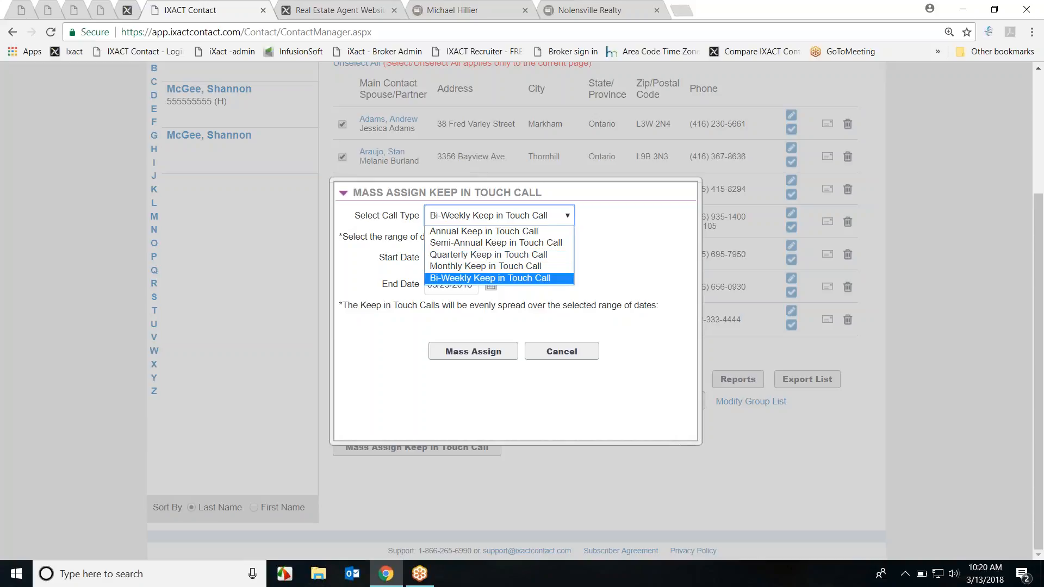
{"action": "left_click", "coordinate": [561, 328]}
{"action": "left_click", "coordinate": [566, 357]}
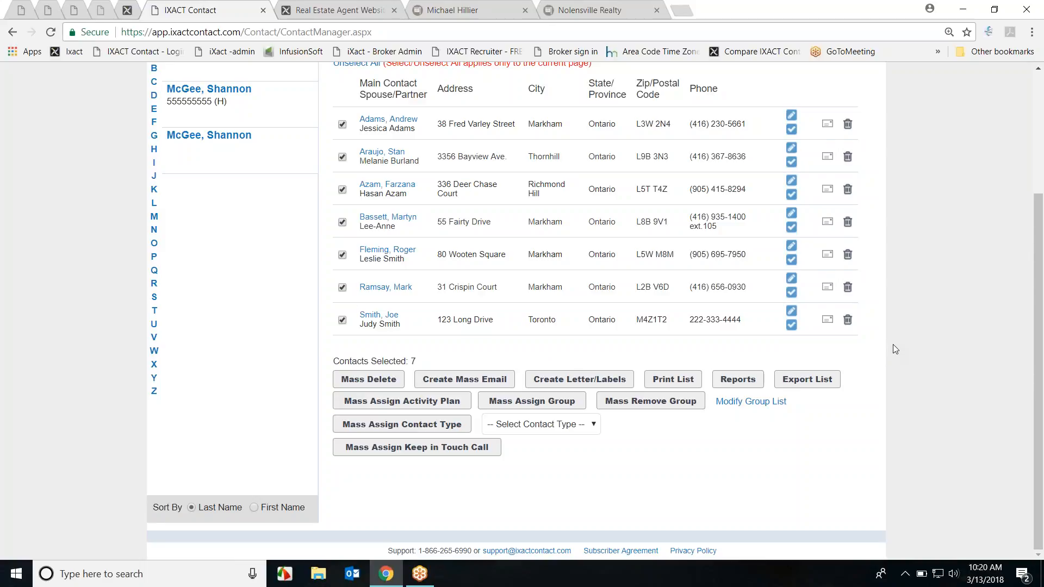
{"action": "scroll", "coordinate": [879, 357], "scroll_direction": "up", "scroll_amount": 1}
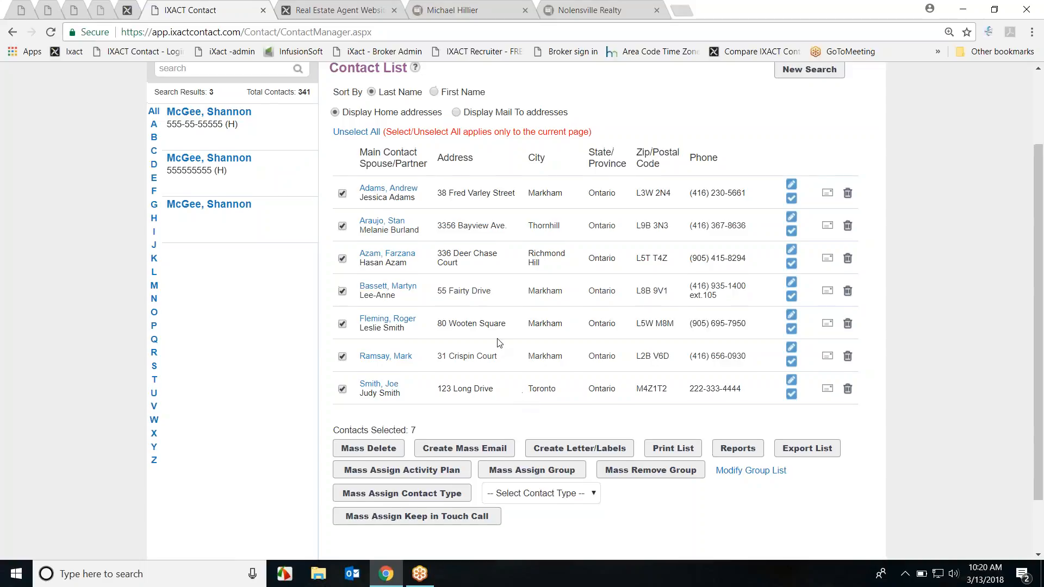
{"action": "scroll", "coordinate": [497, 346], "scroll_direction": "up", "scroll_amount": 3}
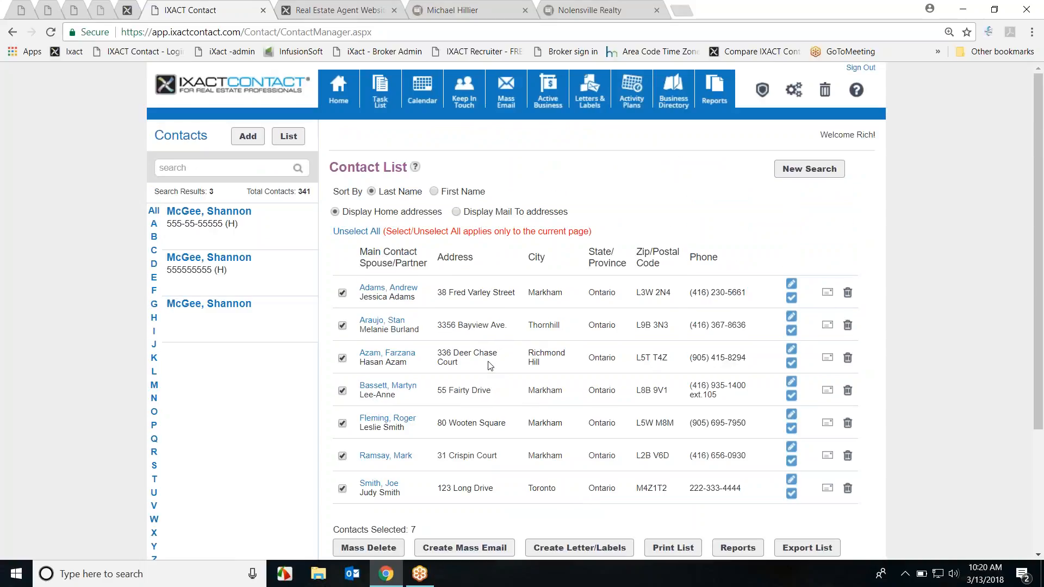
{"action": "scroll", "coordinate": [941, 403], "scroll_direction": "down", "scroll_amount": 3}
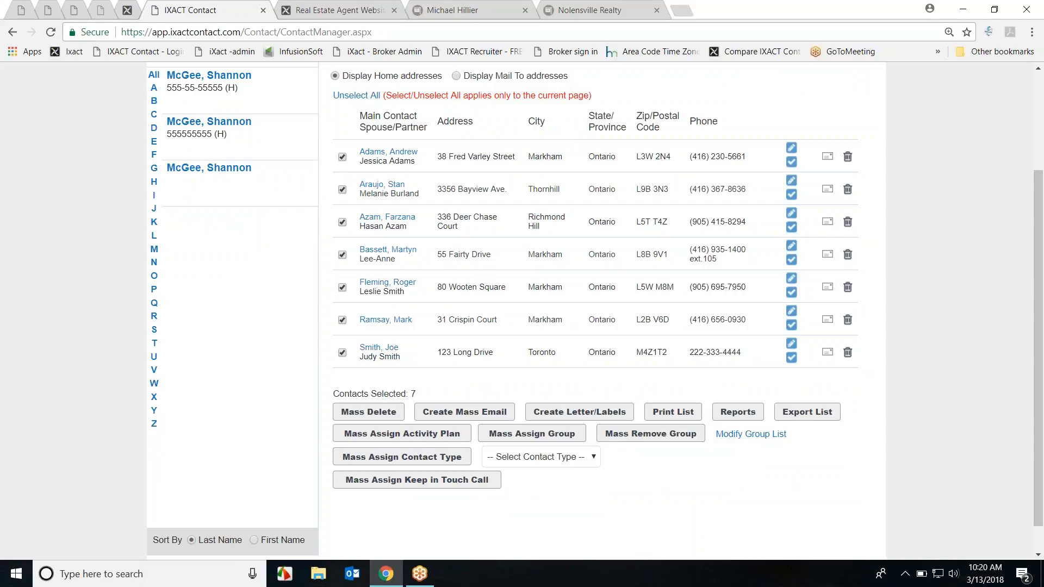
Step: Open the first contact's record, page through the next two with Next >, then Return to List
{"action": "left_click", "coordinate": [397, 154]}
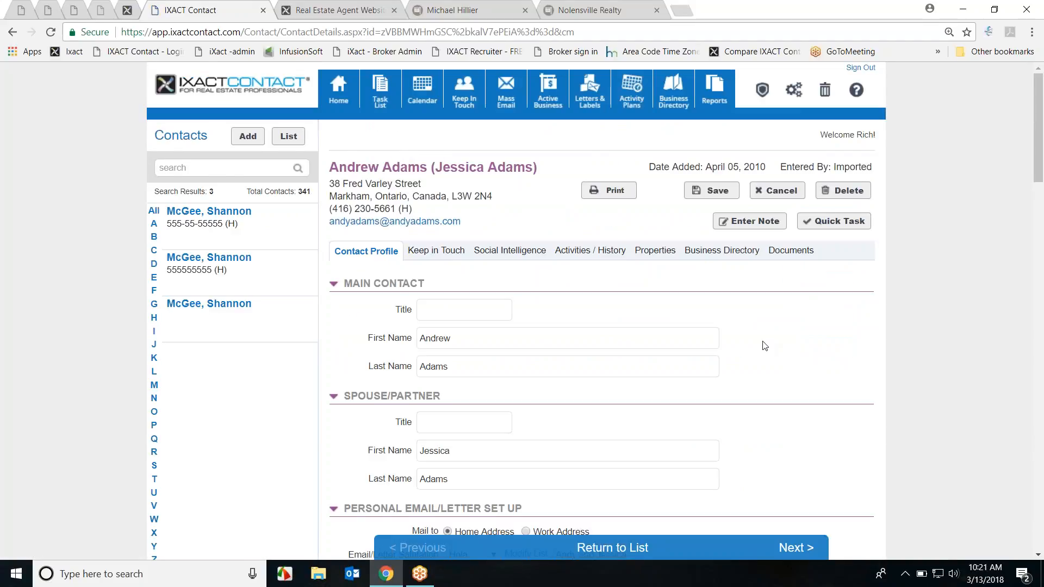
{"action": "scroll", "coordinate": [871, 341], "scroll_direction": "down", "scroll_amount": 2}
{"action": "scroll", "coordinate": [940, 343], "scroll_direction": "down", "scroll_amount": 1}
{"action": "scroll", "coordinate": [779, 211], "scroll_direction": "up", "scroll_amount": 3}
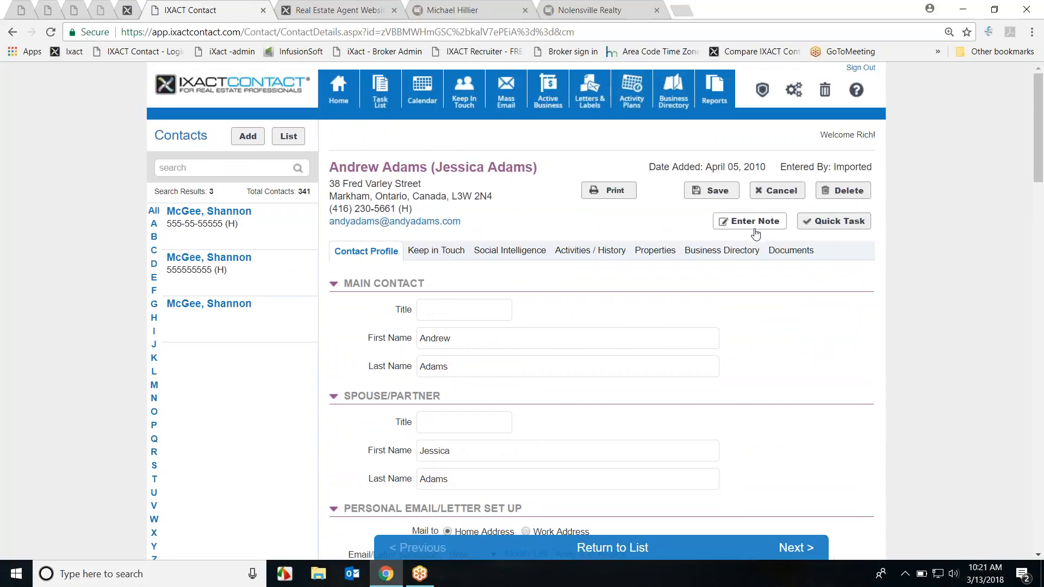
{"action": "scroll", "coordinate": [820, 327], "scroll_direction": "down", "scroll_amount": 5}
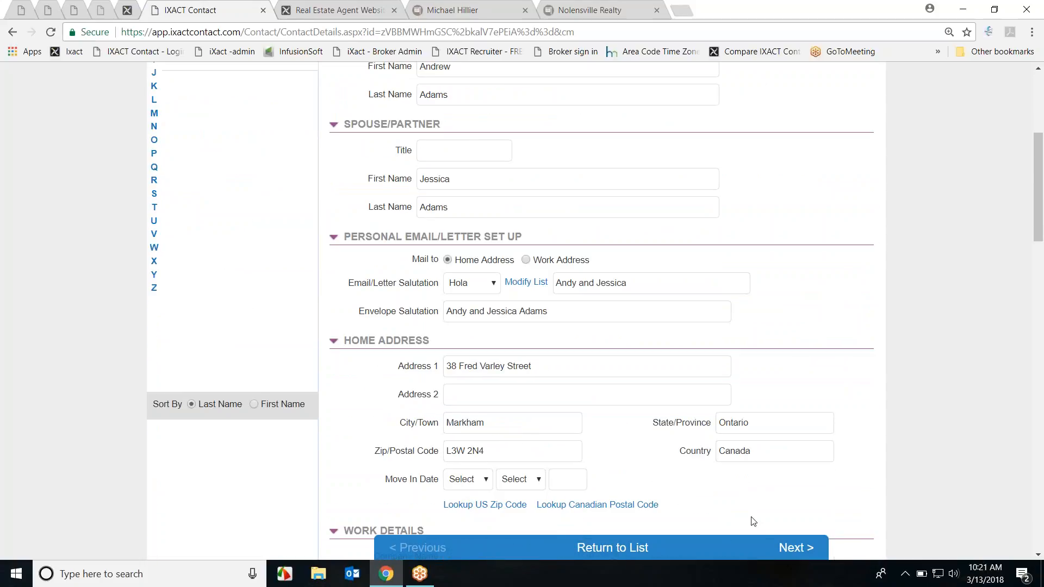
{"action": "left_click", "coordinate": [799, 539]}
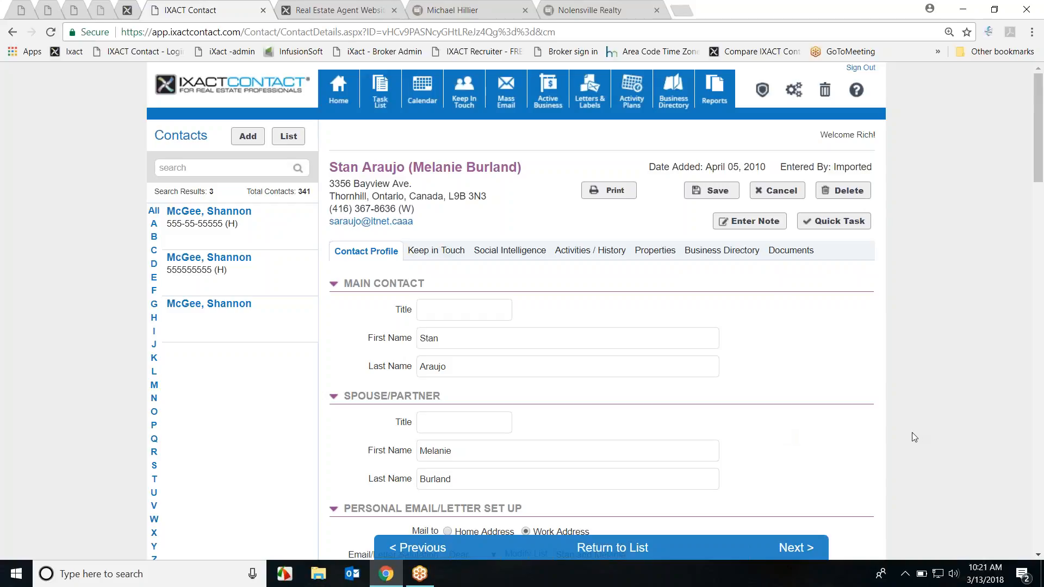
{"action": "left_click", "coordinate": [781, 547]}
{"action": "scroll", "coordinate": [798, 456], "scroll_direction": "down", "scroll_amount": 3}
{"action": "scroll", "coordinate": [798, 457], "scroll_direction": "up", "scroll_amount": 3}
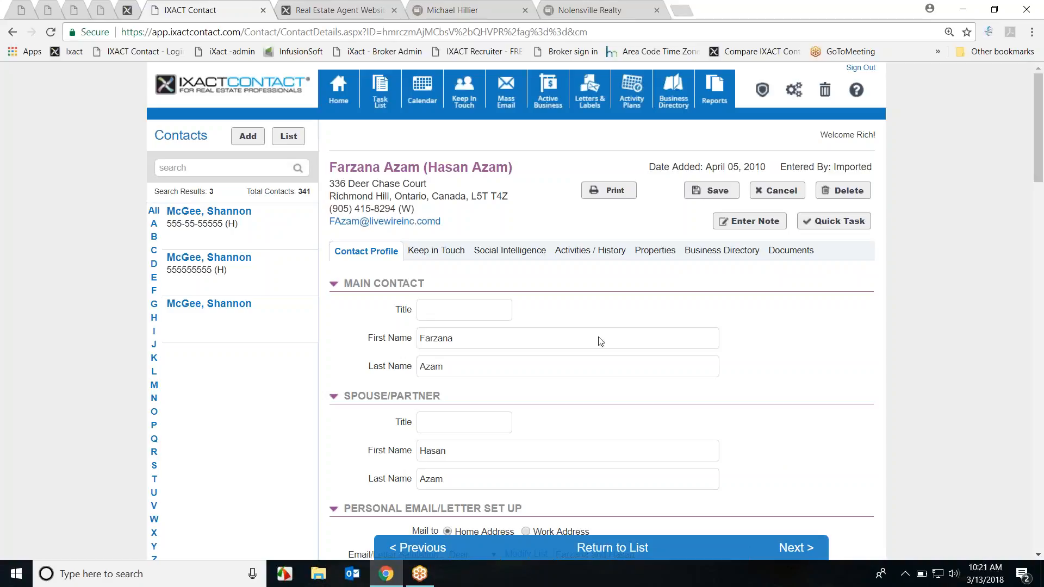
{"action": "left_click", "coordinate": [623, 553]}
Step: Select all seven contacts and draft a mass email from 'Just Listed Flyer #1 - RG Demo #1'
{"action": "scroll", "coordinate": [624, 553], "scroll_direction": "down", "scroll_amount": 1}
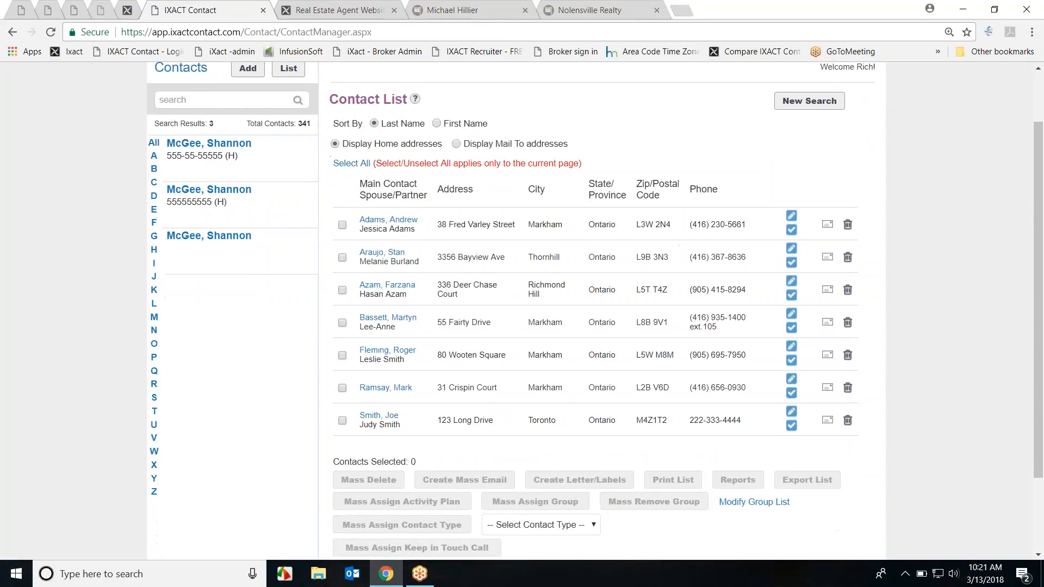
{"action": "left_click", "coordinate": [342, 165]}
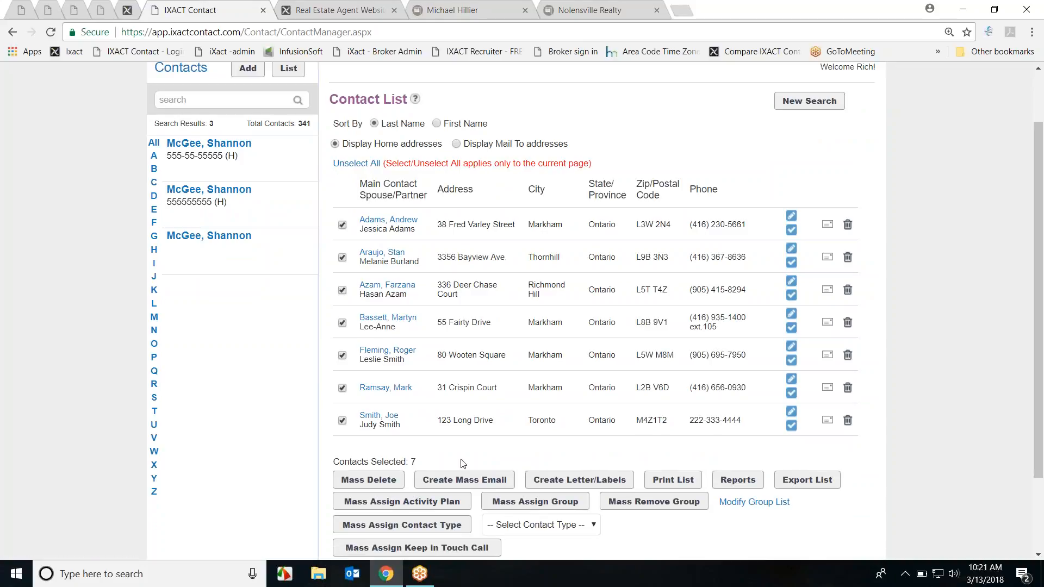
{"action": "left_click", "coordinate": [473, 484]}
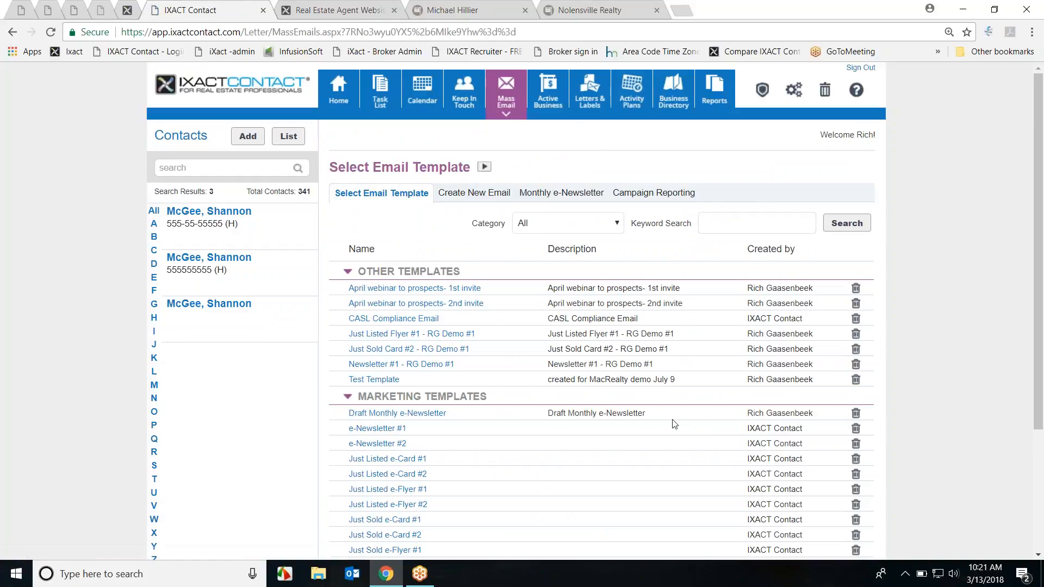
{"action": "scroll", "coordinate": [462, 272], "scroll_direction": "down", "scroll_amount": 3}
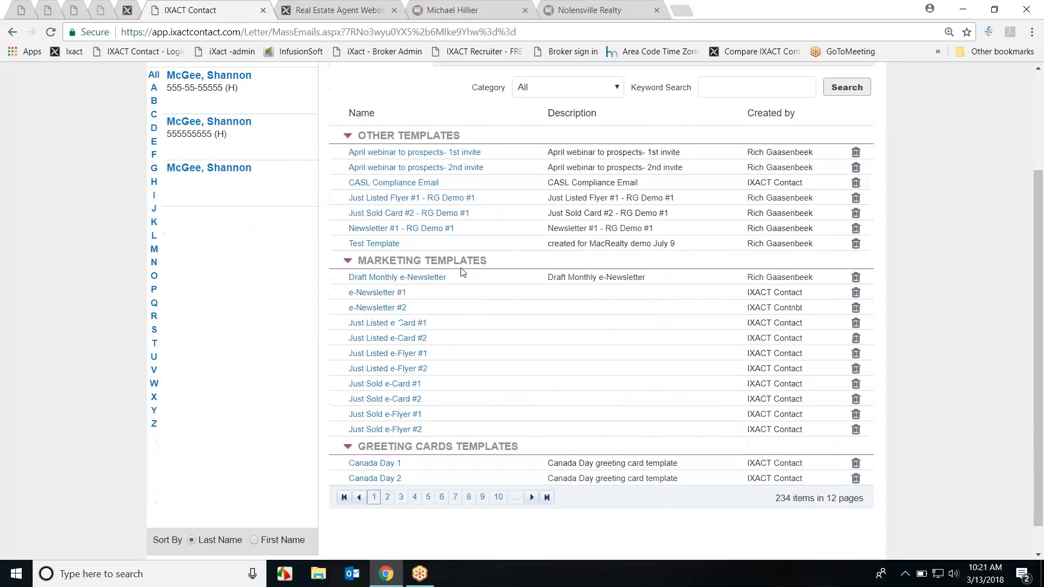
{"action": "left_click", "coordinate": [403, 201]}
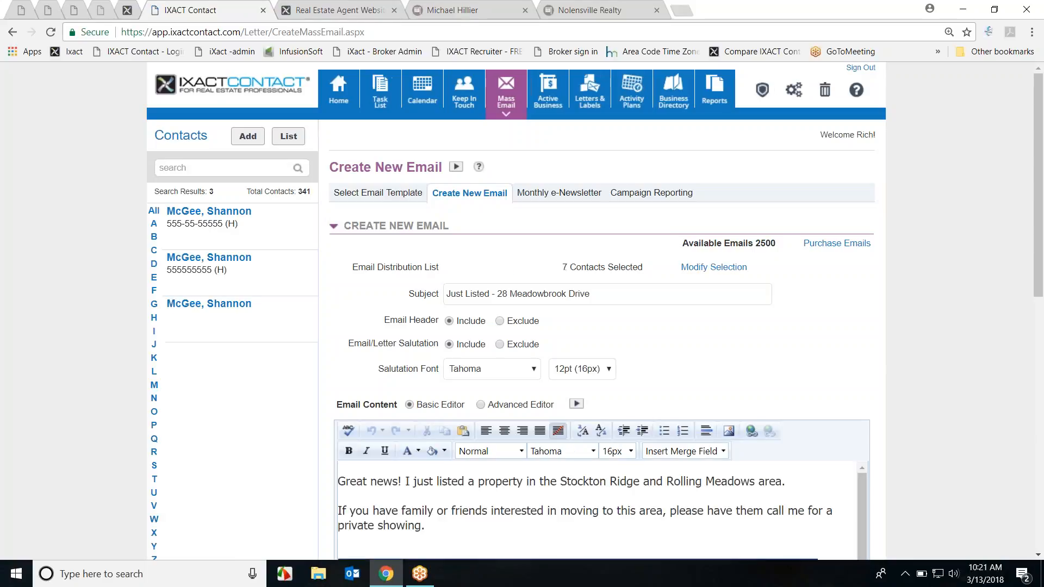
Step: Highlight the '7 Contacts Selected' count, show All 341 contacts in the sidebar, and focus the Subject
{"action": "left_click_drag", "start_coordinate": [561, 270], "coordinate": [650, 273]}
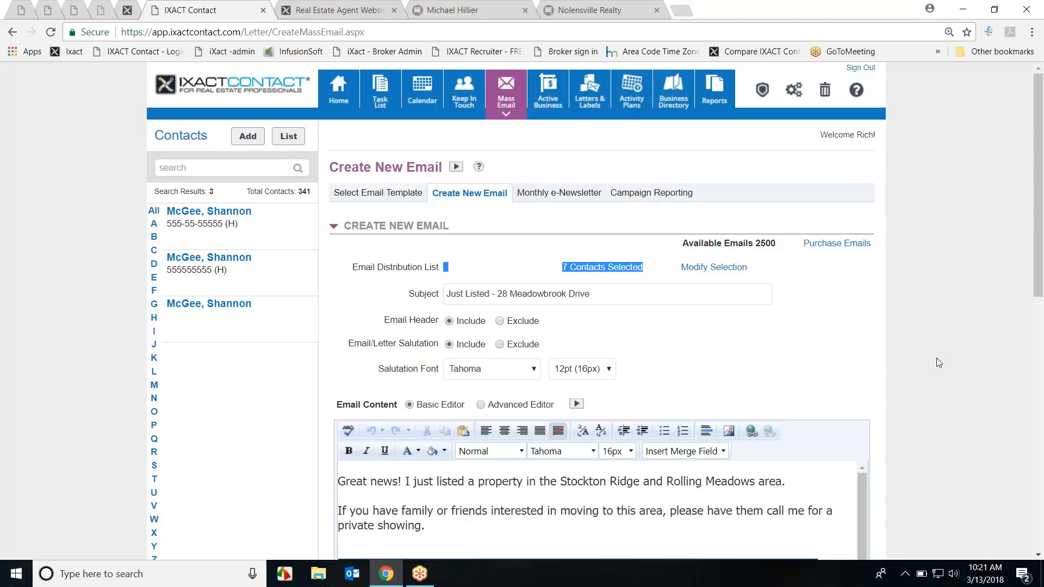
{"action": "scroll", "coordinate": [938, 361], "scroll_direction": "down", "scroll_amount": 2}
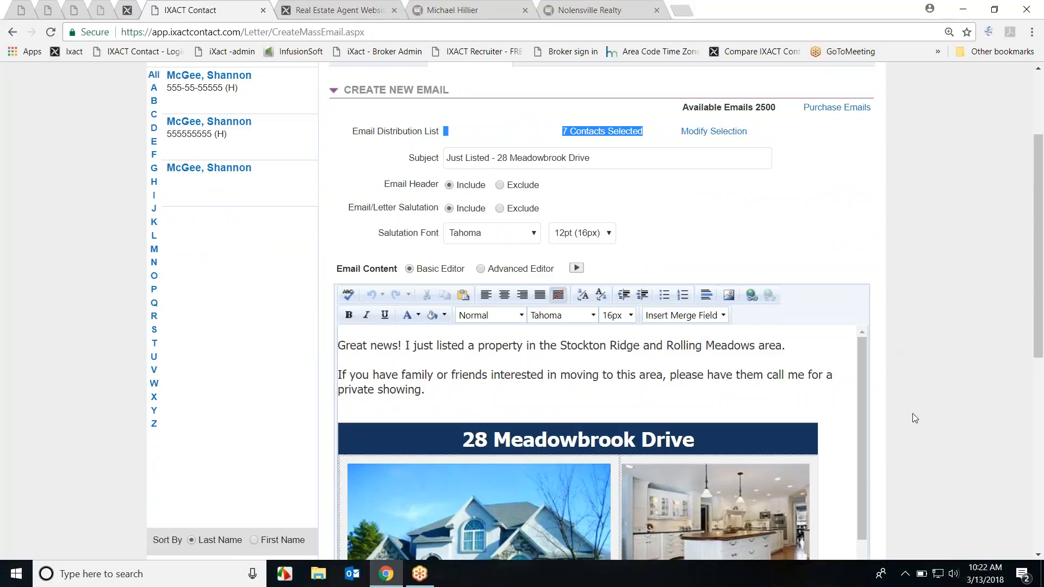
{"action": "scroll", "coordinate": [903, 425], "scroll_direction": "up", "scroll_amount": 1}
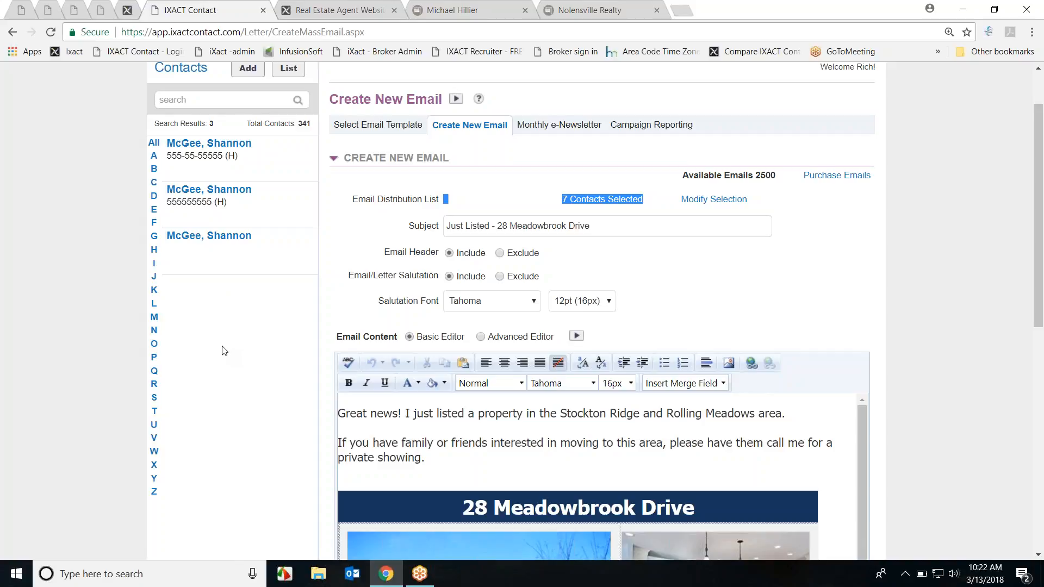
{"action": "left_click", "coordinate": [155, 143]}
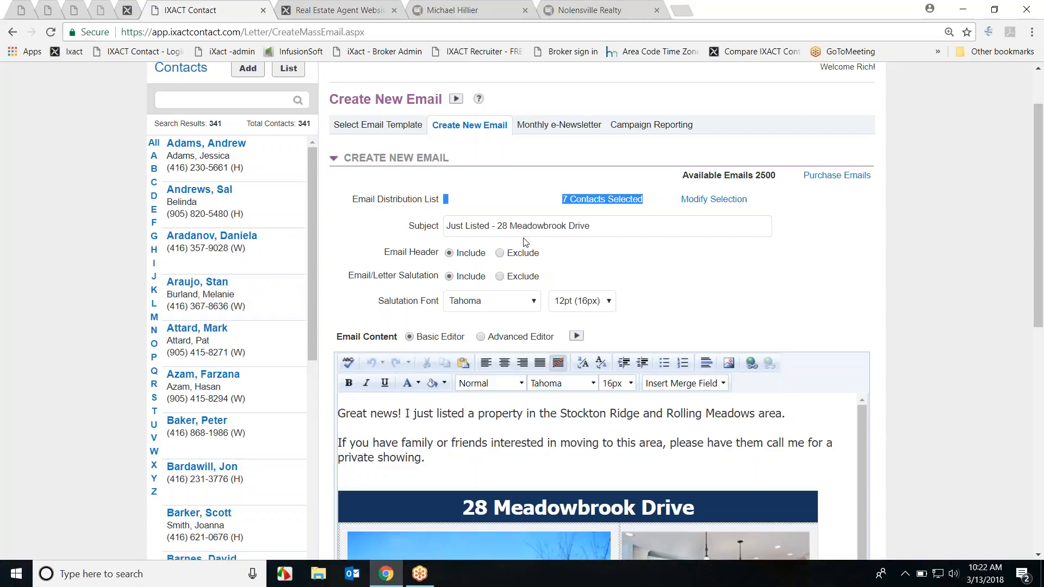
{"action": "double_click", "coordinate": [606, 263]}
{"action": "left_click", "coordinate": [607, 220]}
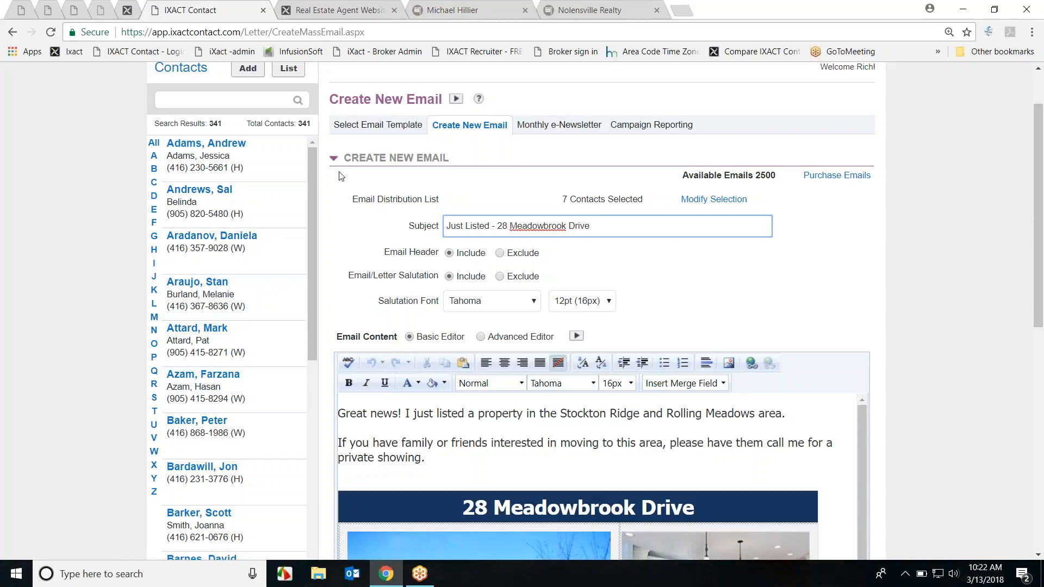
{"action": "scroll", "coordinate": [289, 143], "scroll_direction": "up", "scroll_amount": 2}
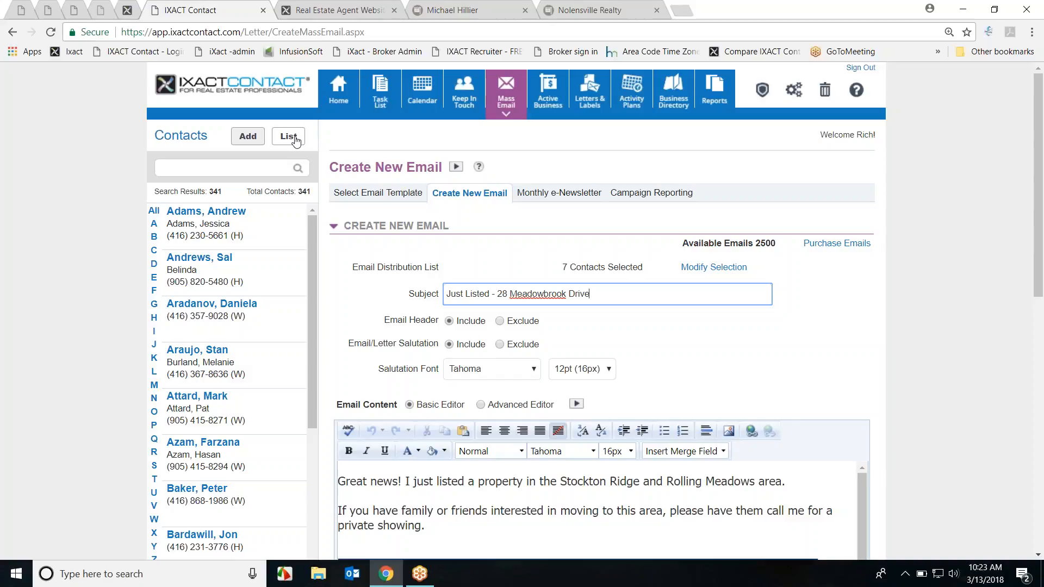
Step: Return to Select Email Template and scroll through the 234 available templates
{"action": "left_click", "coordinate": [376, 196]}
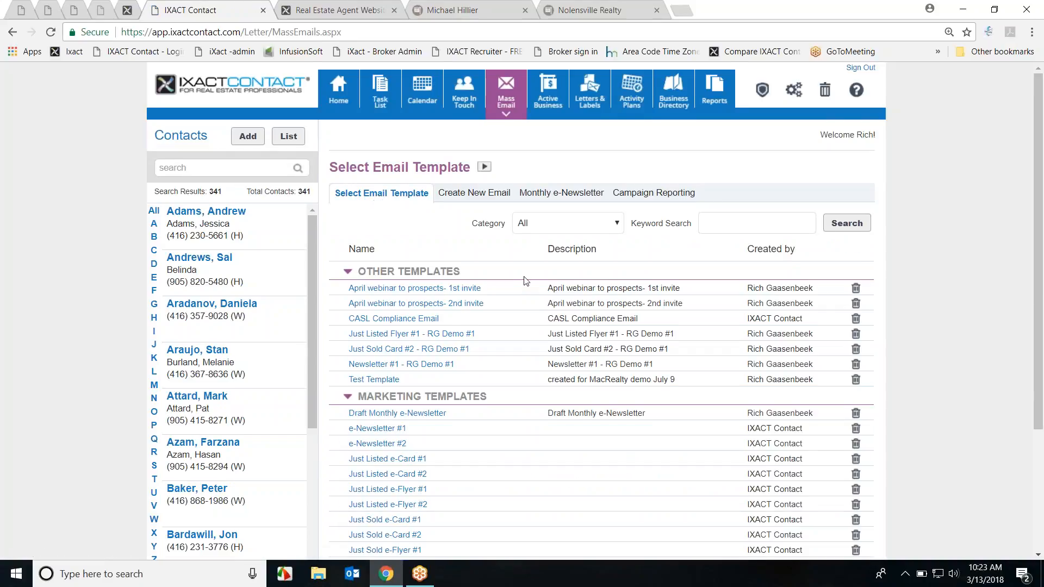
{"action": "scroll", "coordinate": [525, 288], "scroll_direction": "down", "scroll_amount": 1}
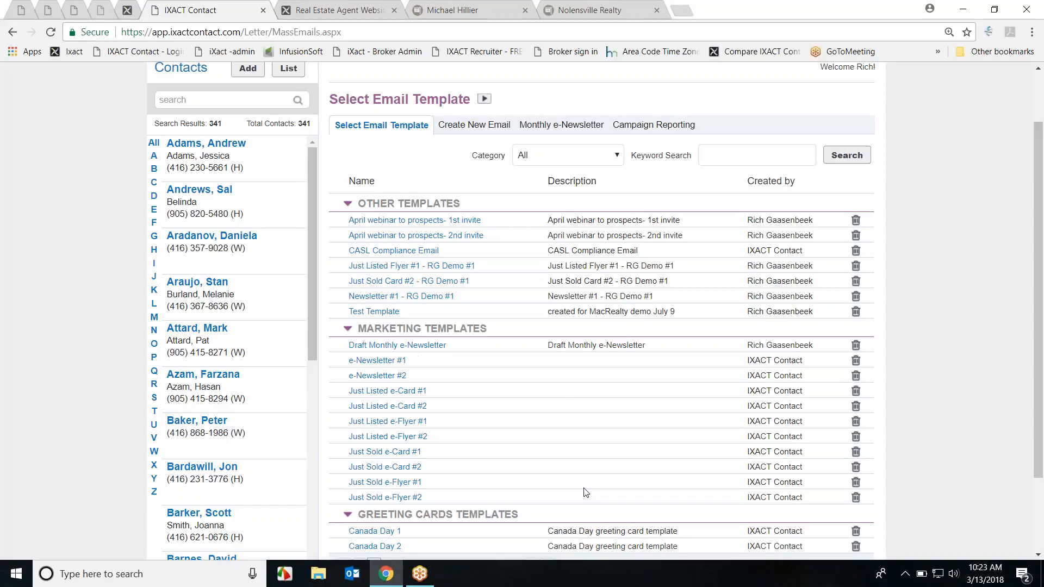
{"action": "scroll", "coordinate": [560, 389], "scroll_direction": "down", "scroll_amount": 1}
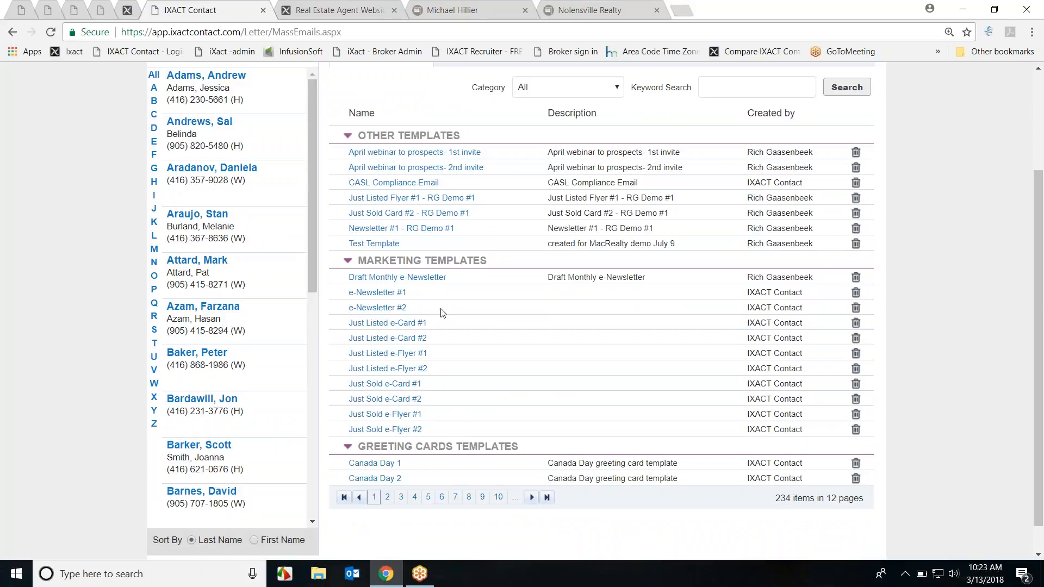
{"action": "scroll", "coordinate": [513, 354], "scroll_direction": "up", "scroll_amount": 1}
Step: Switch to Create New Email and scroll through the empty editor with its Times New Roman 12pt salutation
{"action": "left_click", "coordinate": [481, 127]}
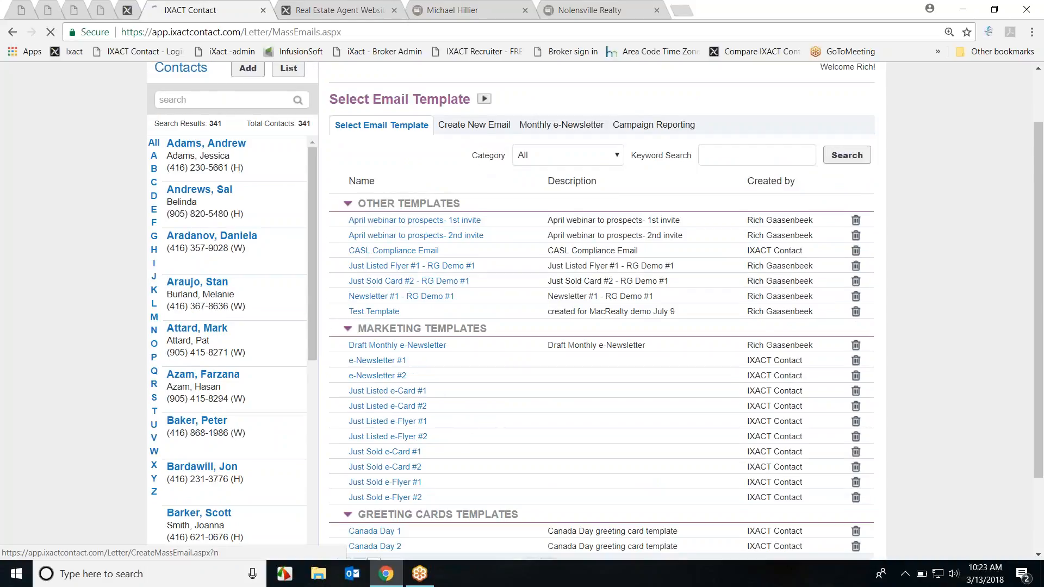
{"action": "scroll", "coordinate": [729, 483], "scroll_direction": "down", "scroll_amount": 5}
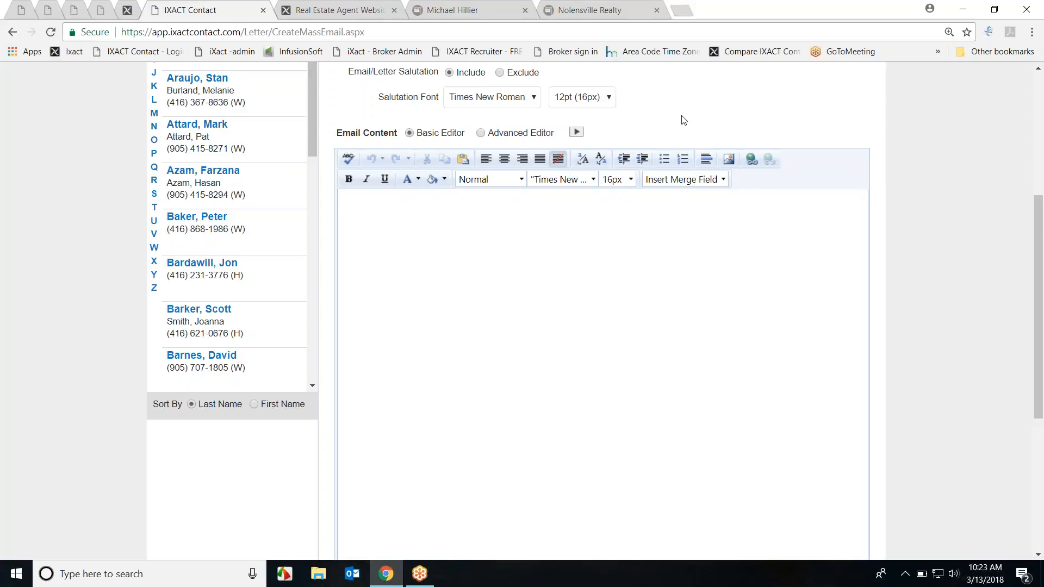
{"action": "scroll", "coordinate": [862, 322], "scroll_direction": "up", "scroll_amount": 5}
Step: Filter templates to Greeting Cards and start an email from 'Move In Anniversary 2' on page 2
{"action": "left_click", "coordinate": [392, 199]}
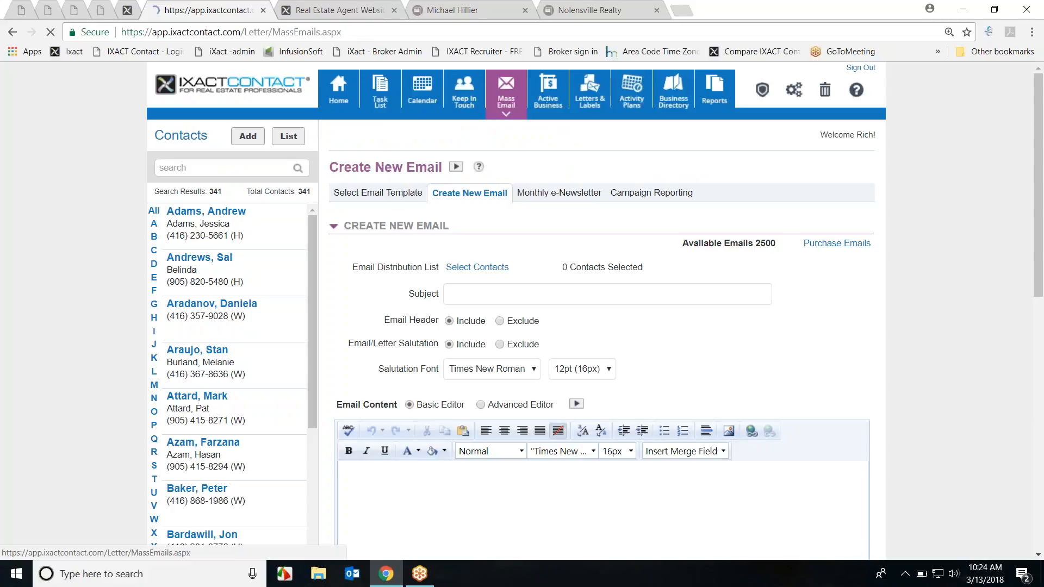
{"action": "scroll", "coordinate": [517, 343], "scroll_direction": "down", "scroll_amount": 2}
{"action": "left_click", "coordinate": [565, 87]}
{"action": "left_click", "coordinate": [547, 157]}
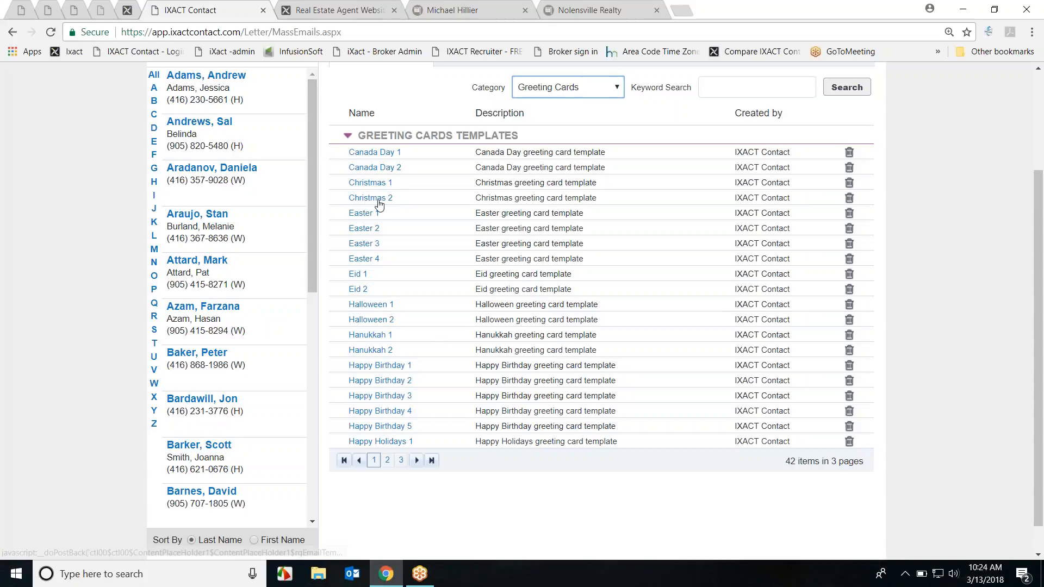
{"action": "left_click", "coordinate": [387, 460]}
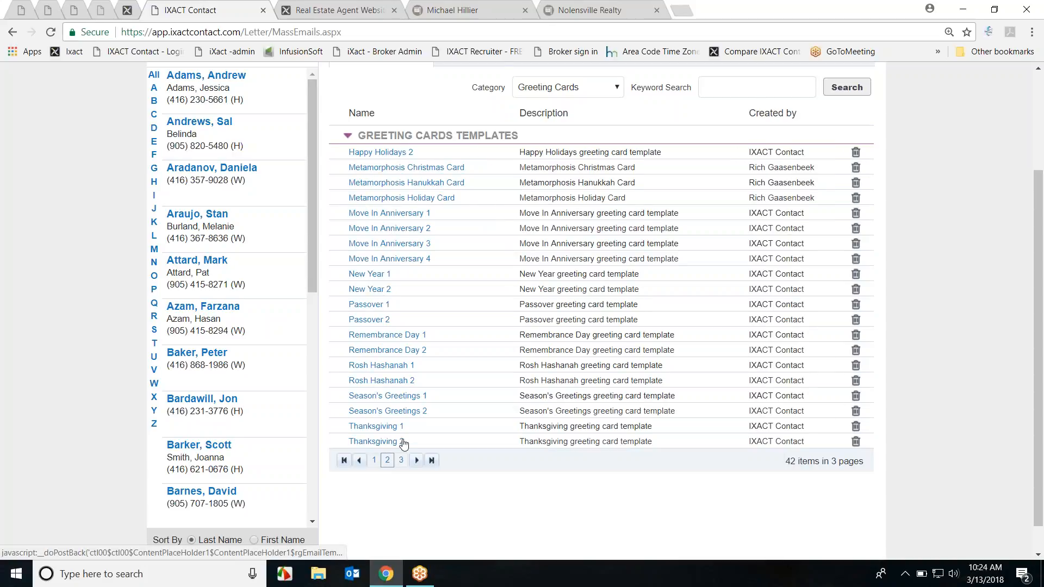
{"action": "left_click", "coordinate": [392, 230]}
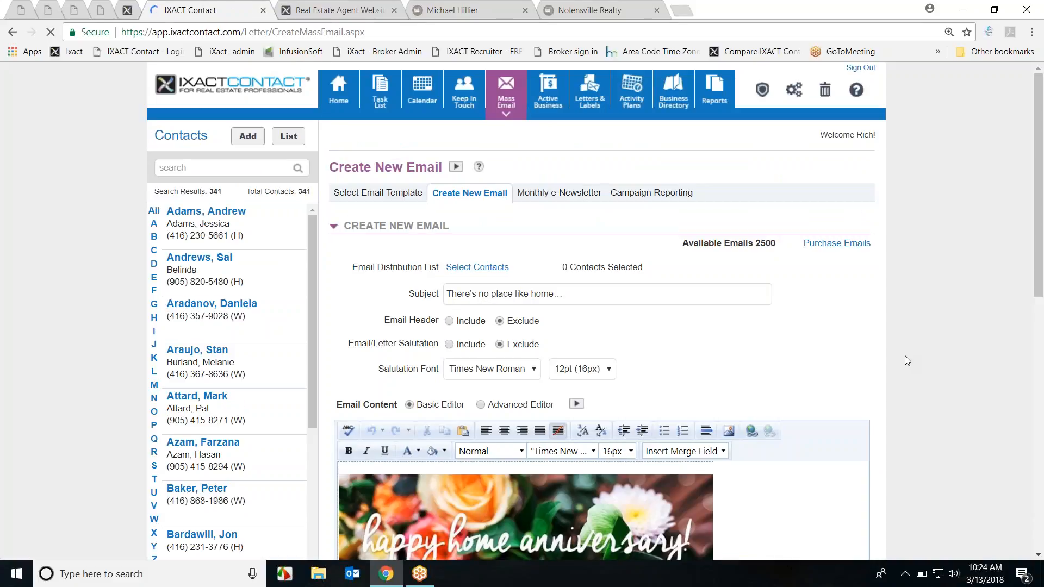
{"action": "scroll", "coordinate": [558, 319], "scroll_direction": "down", "scroll_amount": 4}
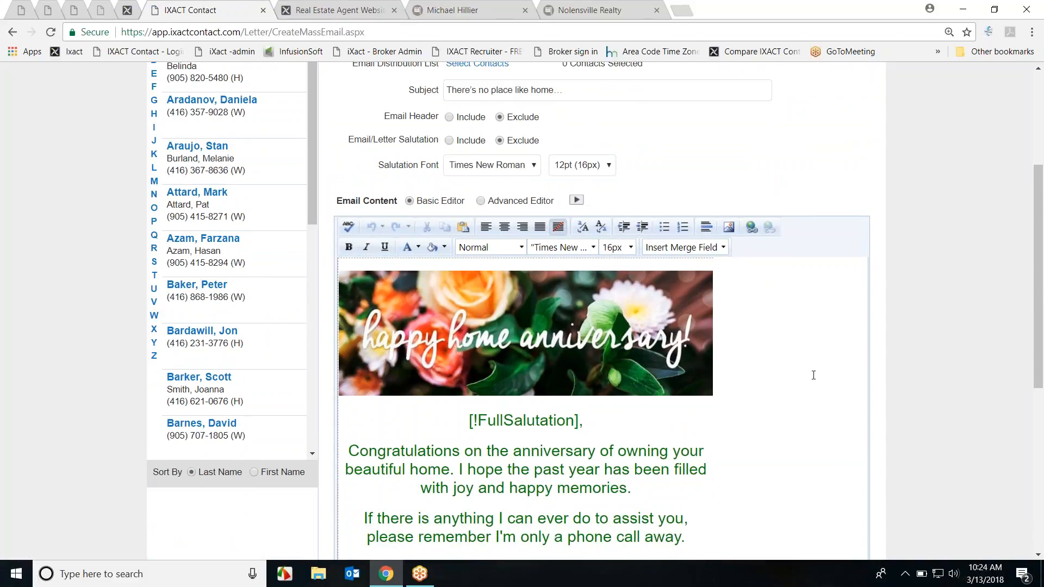
{"action": "scroll", "coordinate": [509, 326], "scroll_direction": "down", "scroll_amount": 3}
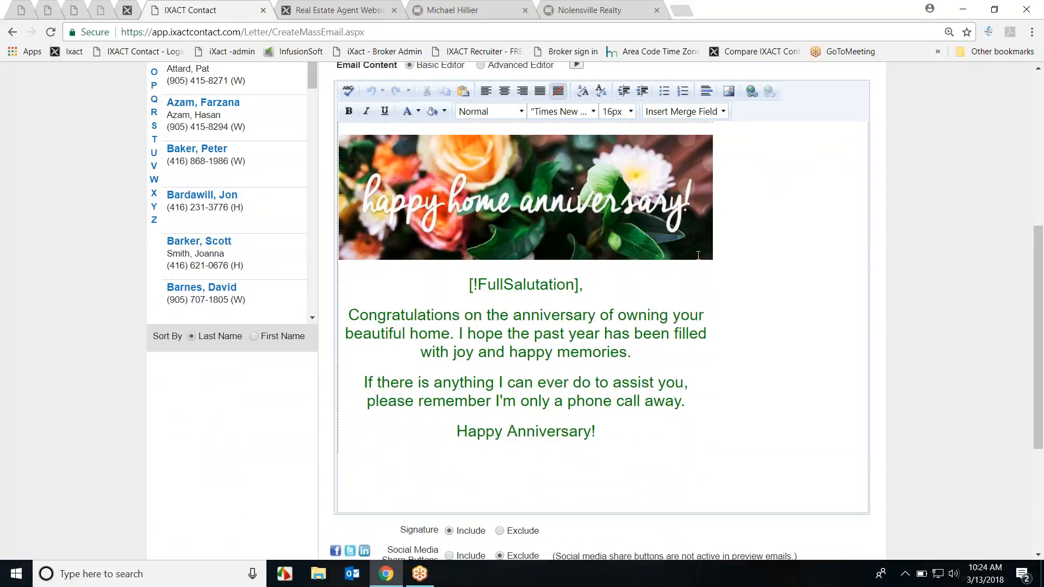
{"action": "left_click", "coordinate": [517, 212]}
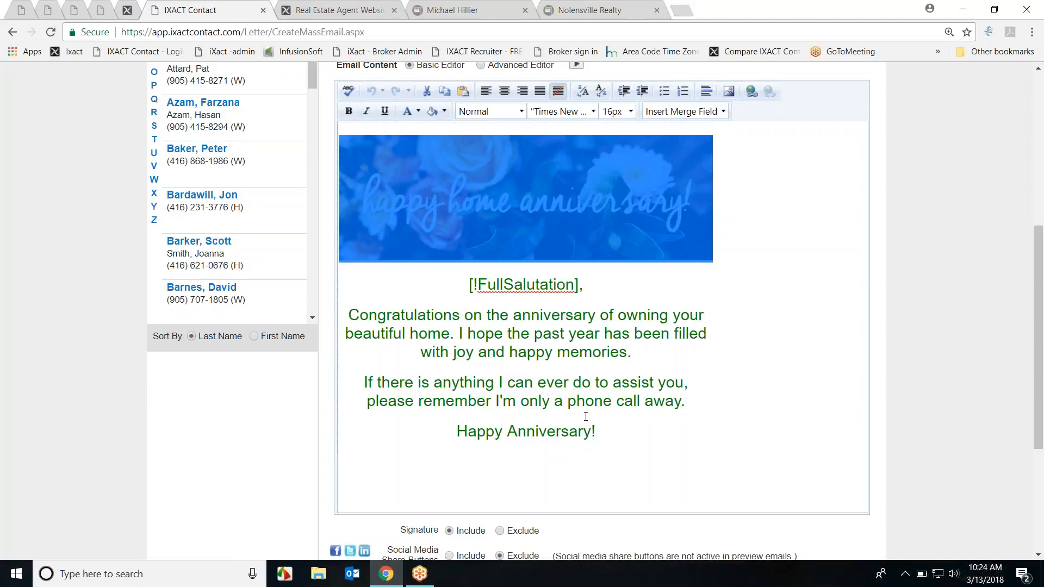
{"action": "scroll", "coordinate": [750, 409], "scroll_direction": "down", "scroll_amount": 1}
{"action": "scroll", "coordinate": [730, 464], "scroll_direction": "up", "scroll_amount": 5}
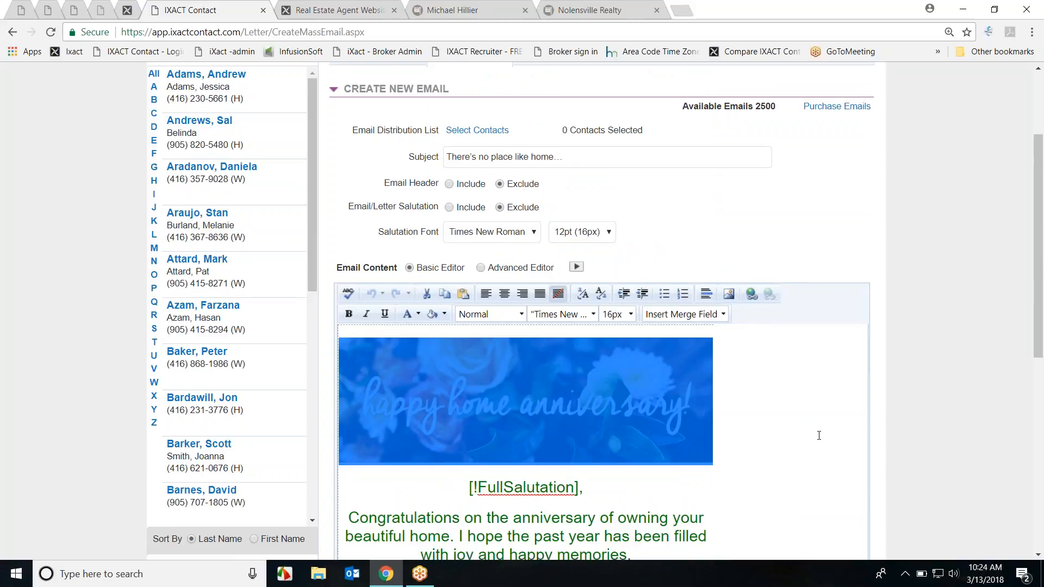
{"action": "scroll", "coordinate": [777, 354], "scroll_direction": "down", "scroll_amount": 1}
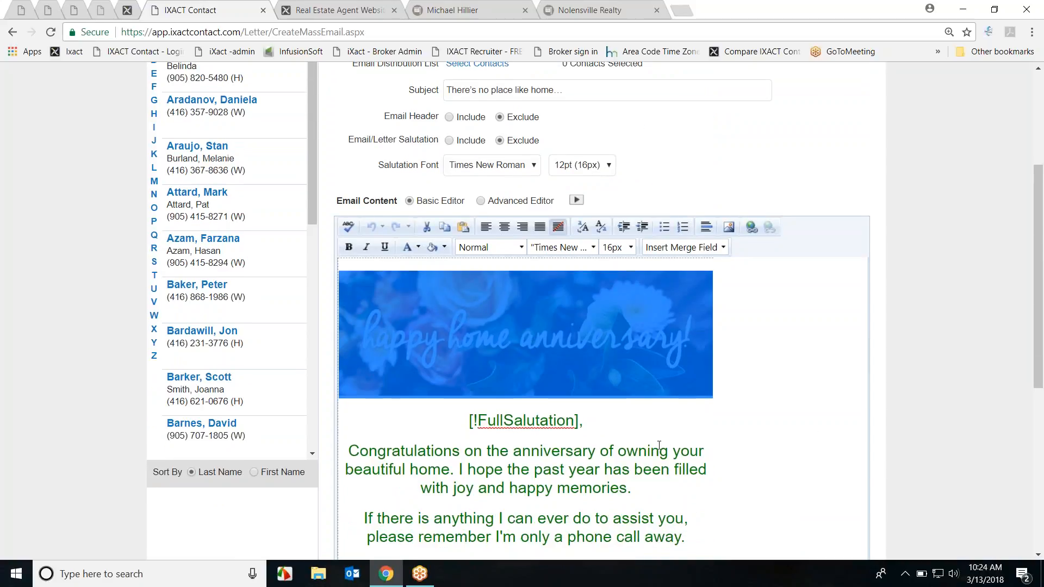
{"action": "left_click", "coordinate": [632, 428]}
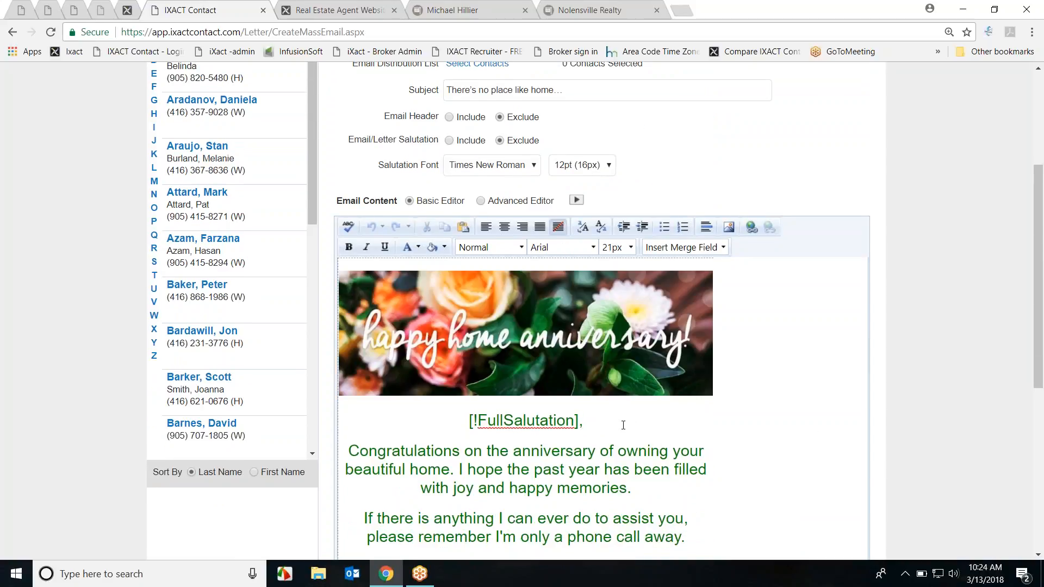
{"action": "scroll", "coordinate": [755, 397], "scroll_direction": "down", "scroll_amount": 3}
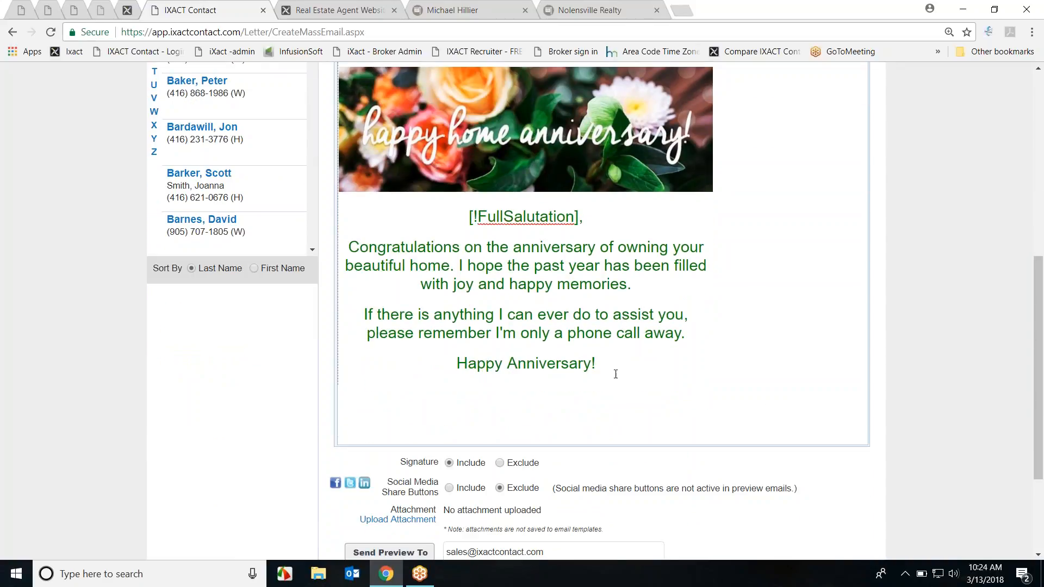
{"action": "scroll", "coordinate": [615, 374], "scroll_direction": "up", "scroll_amount": 1}
{"action": "left_click", "coordinate": [535, 204]}
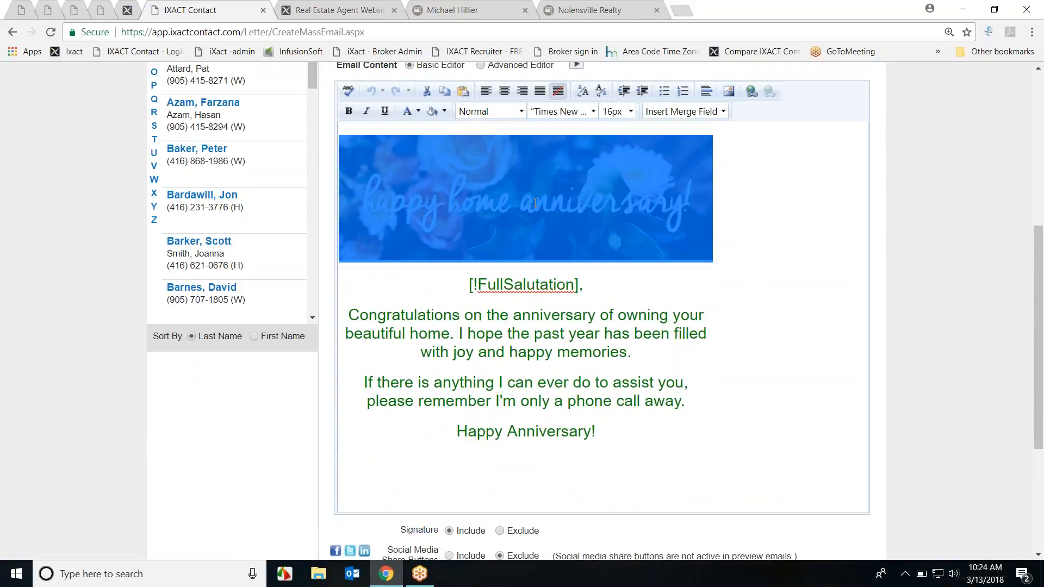
{"action": "right_click", "coordinate": [642, 220]}
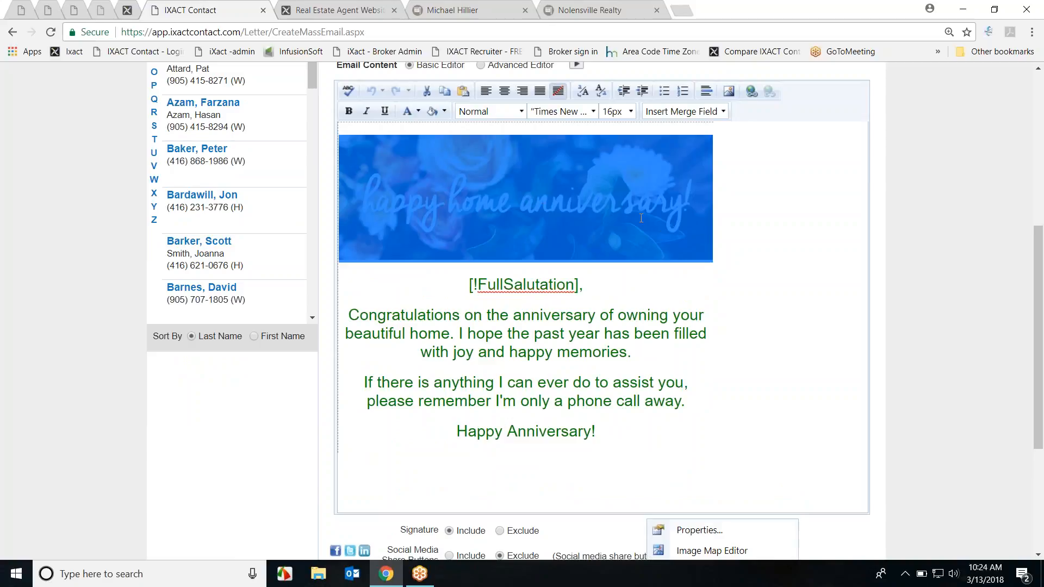
{"action": "left_click", "coordinate": [658, 292]}
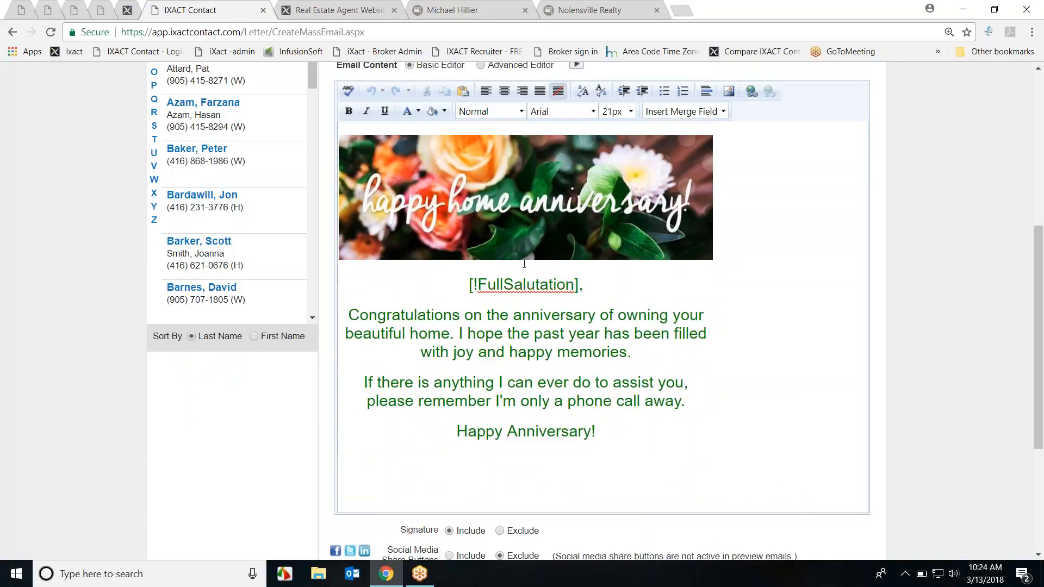
{"action": "scroll", "coordinate": [736, 413], "scroll_direction": "down", "scroll_amount": 1}
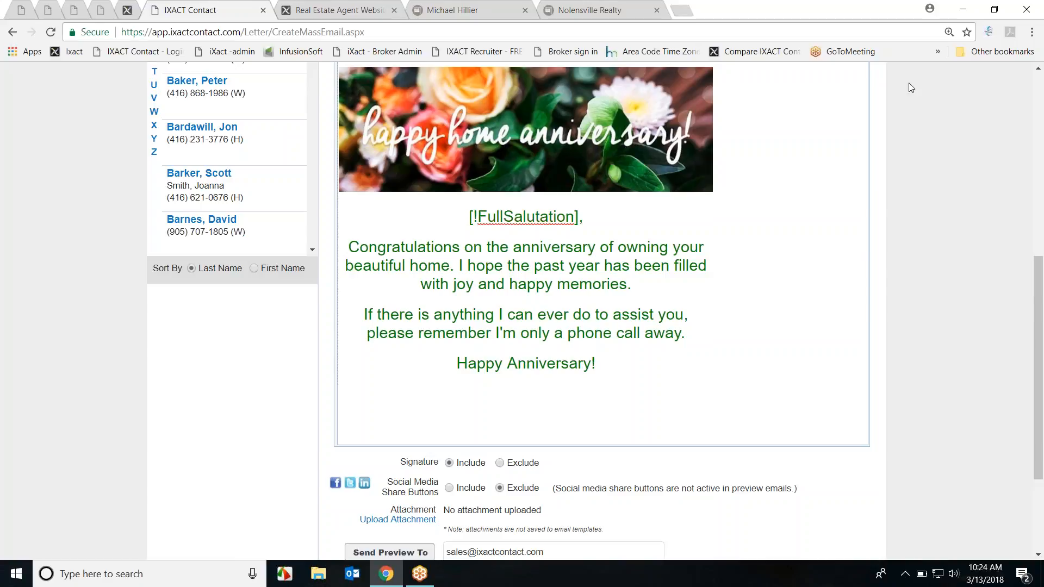
{"action": "scroll", "coordinate": [856, 242], "scroll_direction": "up", "scroll_amount": 3}
{"action": "scroll", "coordinate": [856, 242], "scroll_direction": "up", "scroll_amount": 2}
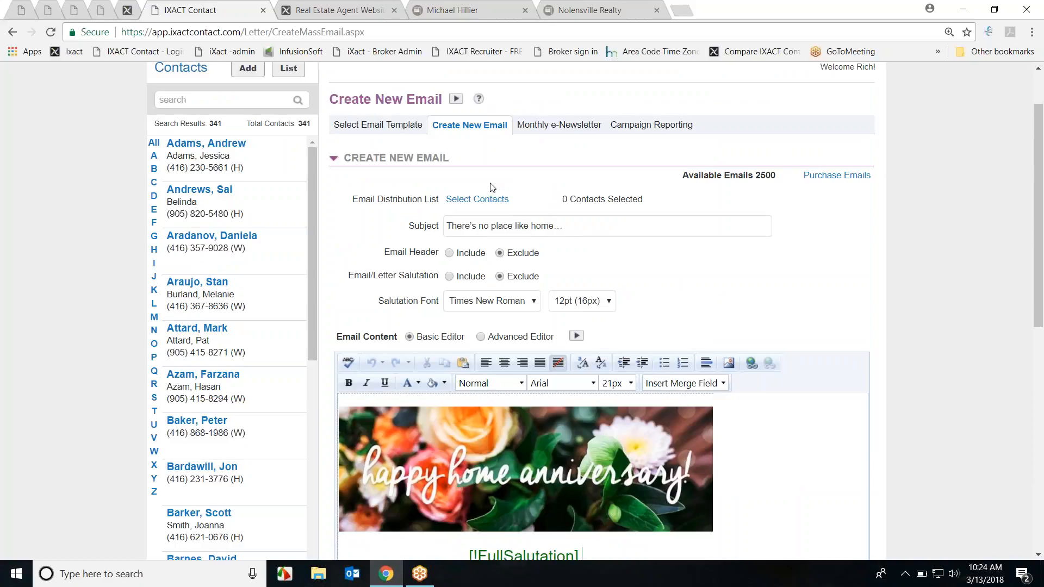
{"action": "scroll", "coordinate": [653, 174], "scroll_direction": "up", "scroll_amount": 1}
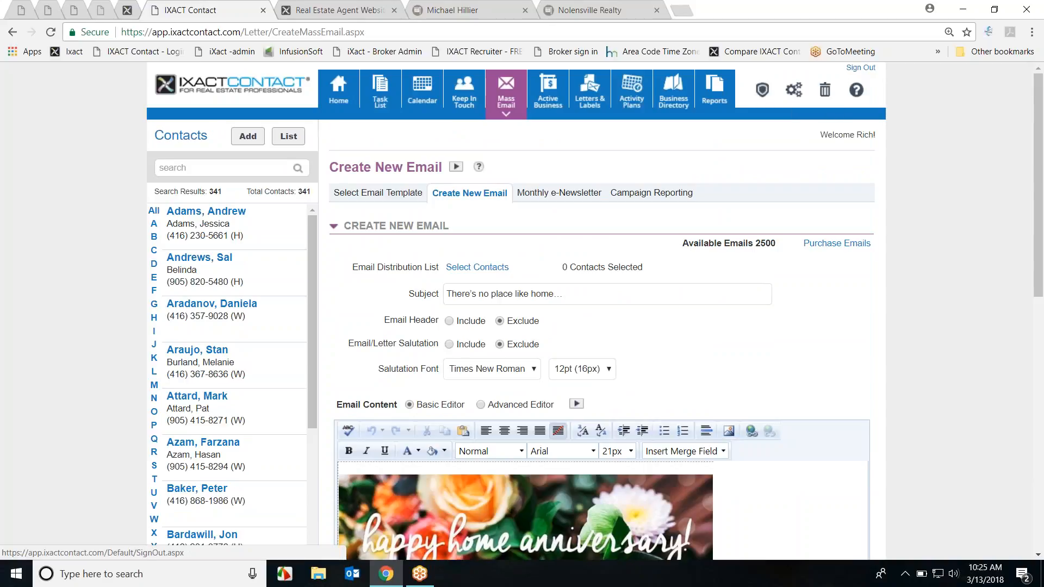
Step: Sign out and log back in after editing the saved user ID to the other account's
{"action": "left_click", "coordinate": [861, 68]}
{"action": "double_click", "coordinate": [143, 358]}
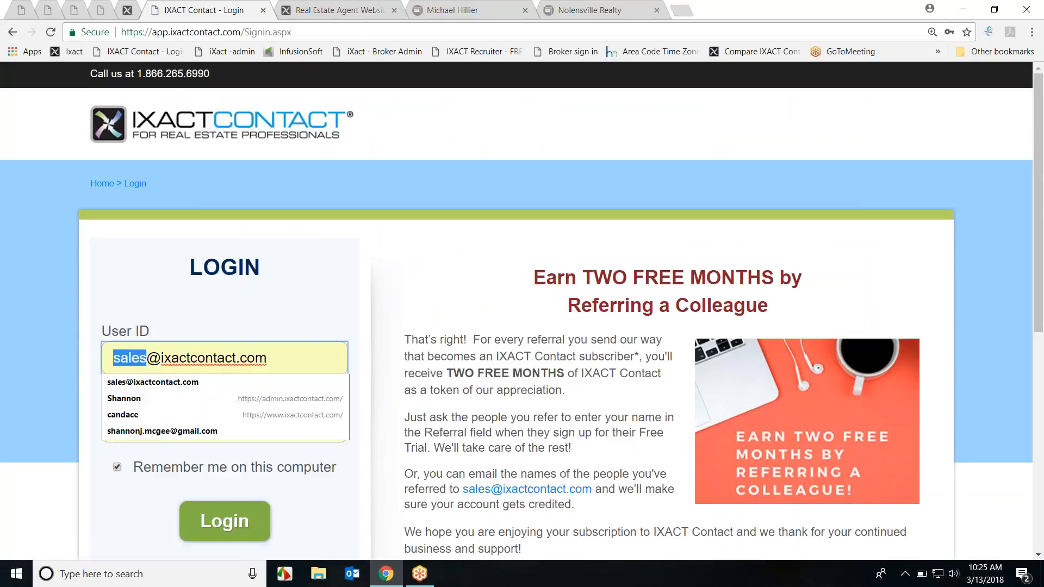
{"action": "type", "text": "info"}
{"action": "left_click", "coordinate": [207, 509]}
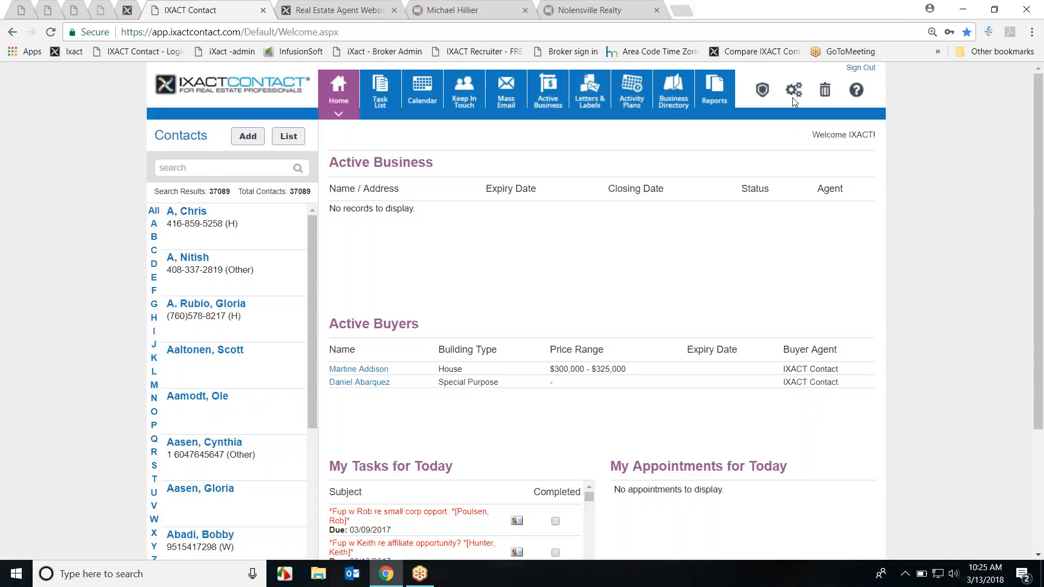
Step: Open the User Profile page and scroll to the BombBomb and Social Stream integrations
{"action": "left_click", "coordinate": [794, 91]}
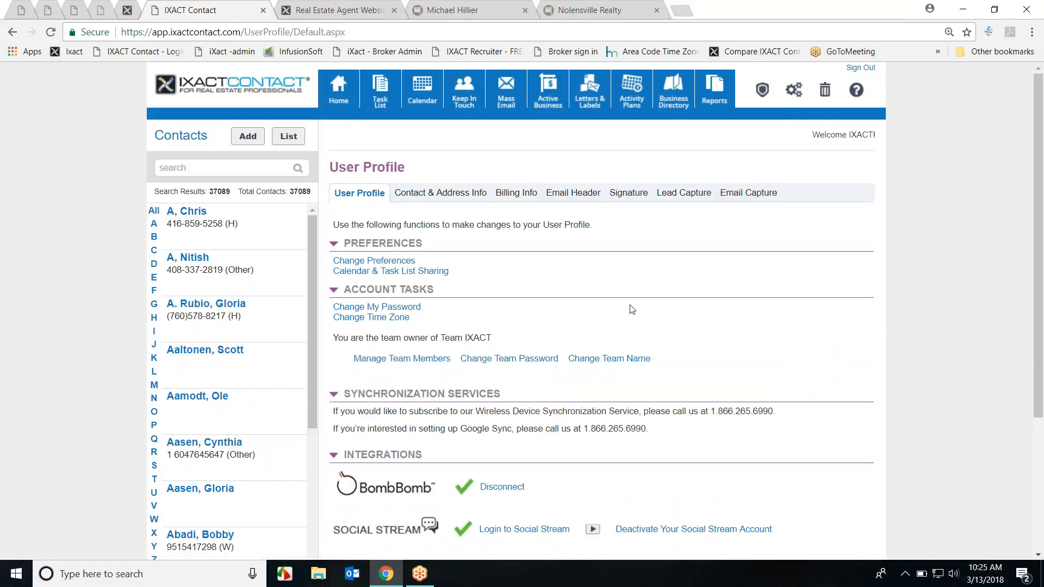
{"action": "scroll", "coordinate": [626, 307], "scroll_direction": "down", "scroll_amount": 3}
{"action": "scroll", "coordinate": [490, 283], "scroll_direction": "down", "scroll_amount": 2}
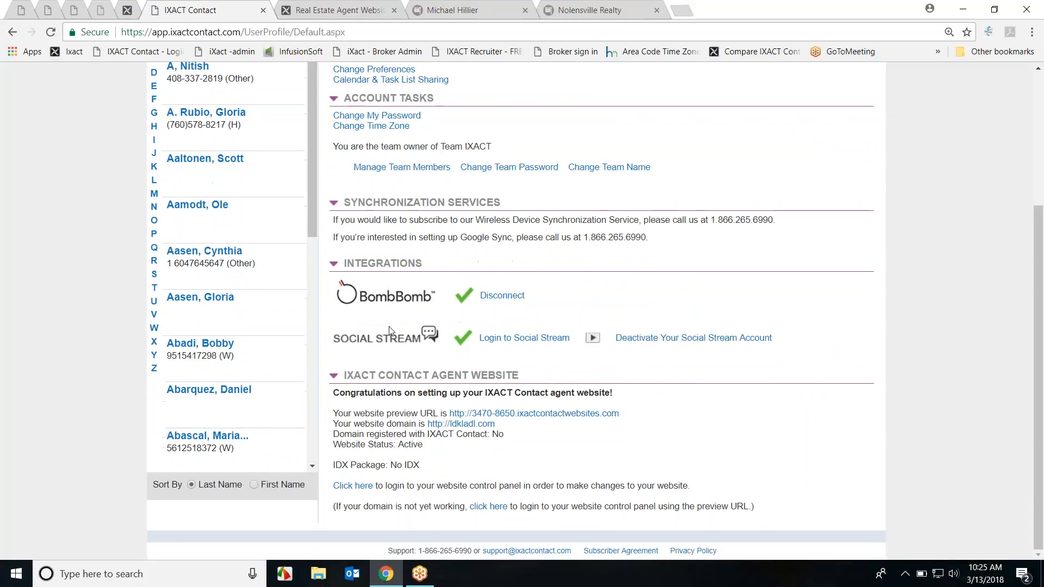
{"action": "scroll", "coordinate": [783, 240], "scroll_direction": "up", "scroll_amount": 5}
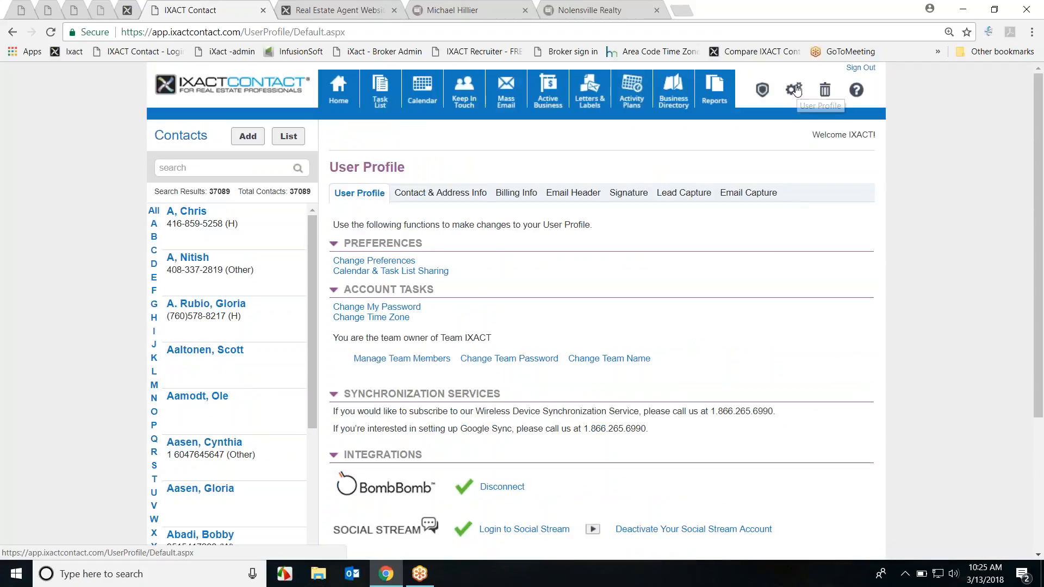
{"action": "scroll", "coordinate": [795, 90], "scroll_direction": "down", "scroll_amount": 3}
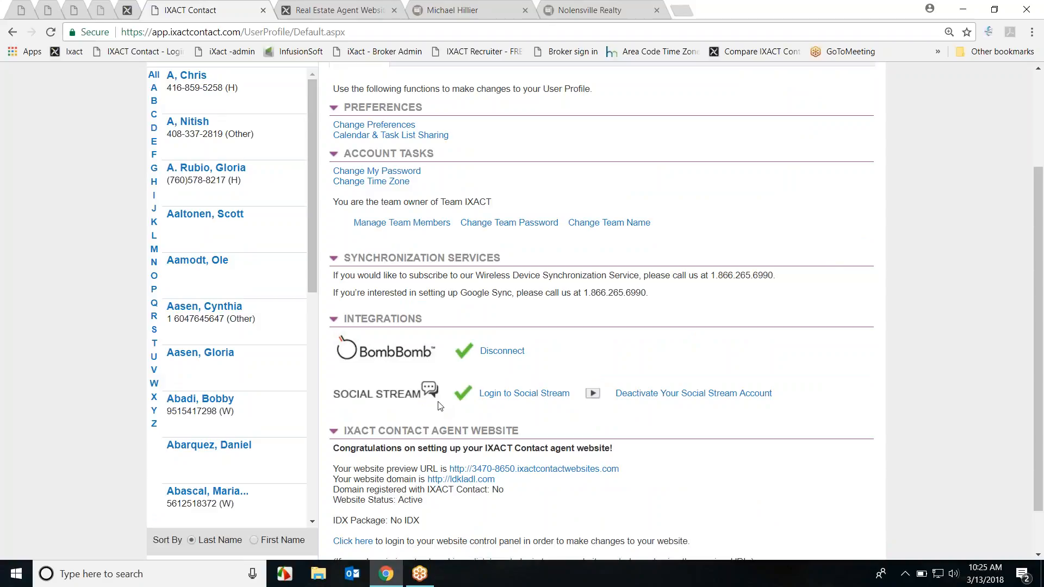
Step: Open Social Stream in a new tab and filter its article search by the DIY topic
{"action": "left_click", "coordinate": [530, 393]}
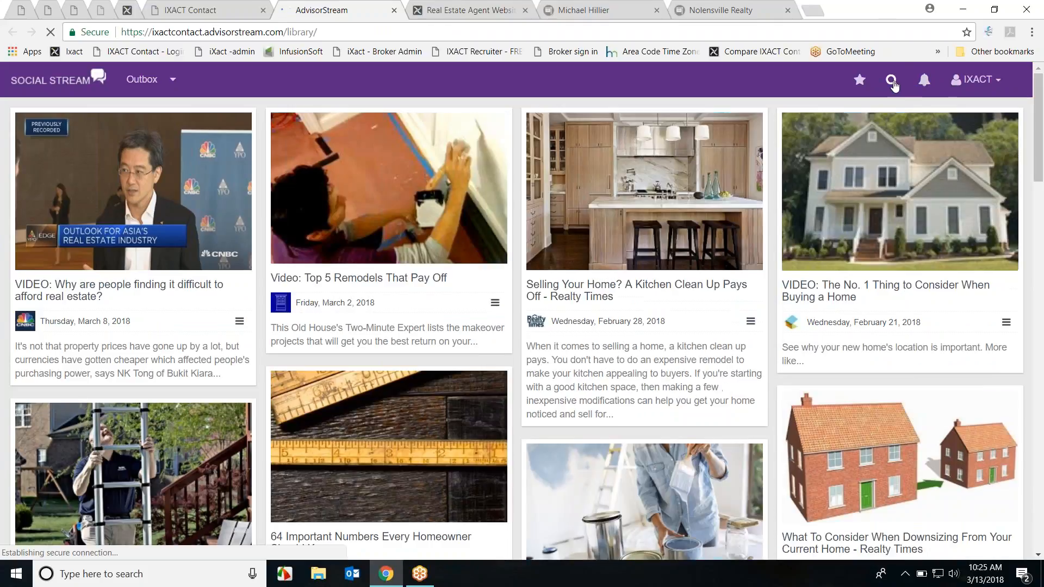
{"action": "left_click", "coordinate": [892, 82]}
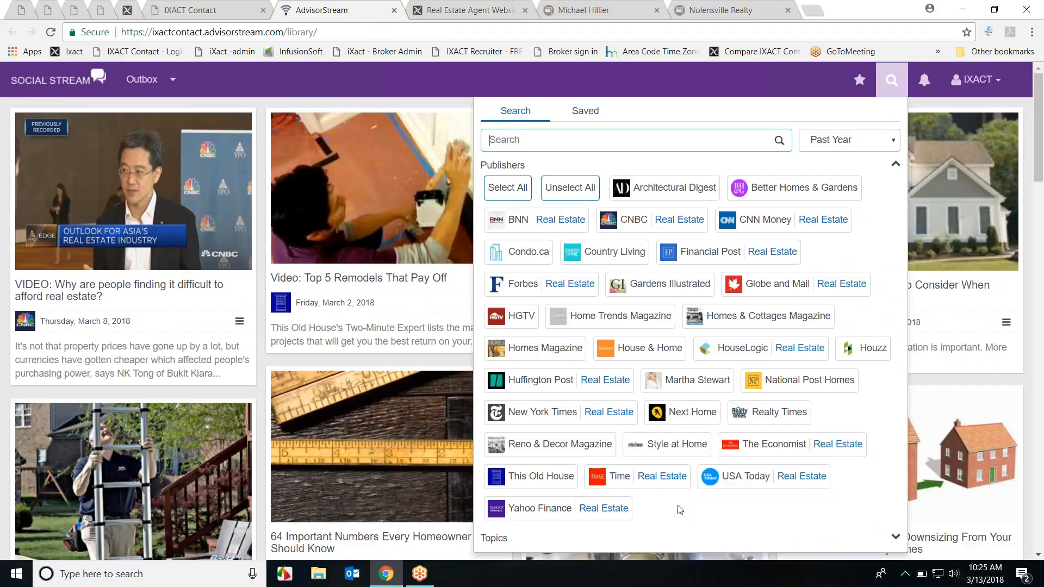
{"action": "scroll", "coordinate": [767, 307], "scroll_direction": "down", "scroll_amount": 1}
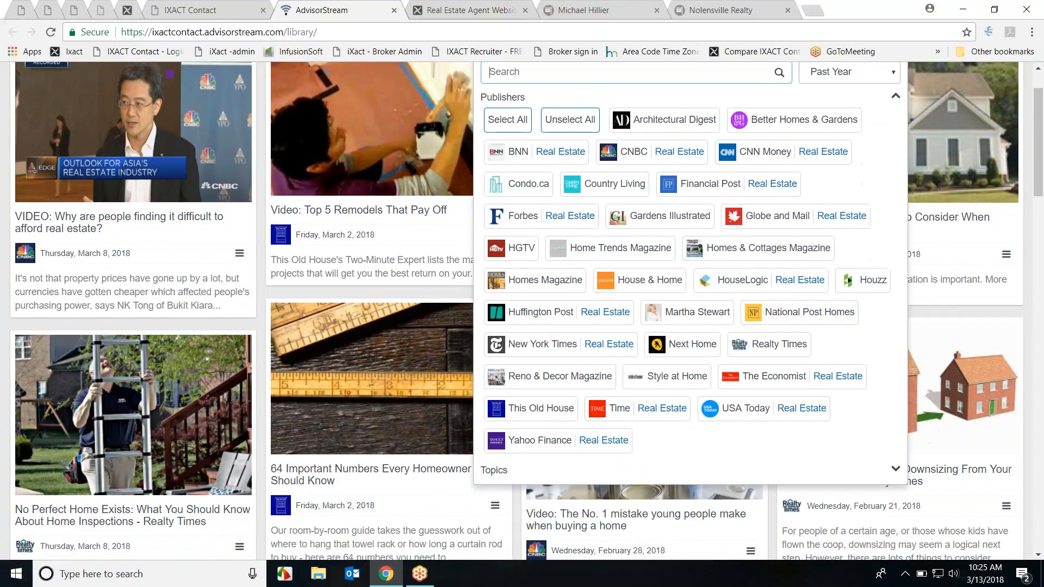
{"action": "left_click", "coordinate": [897, 470]}
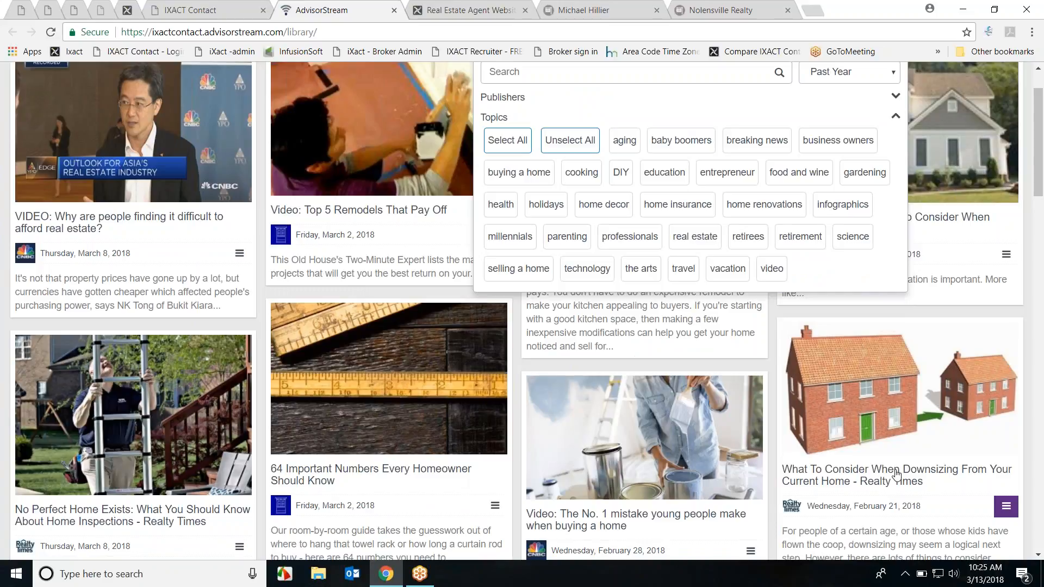
{"action": "left_click", "coordinate": [621, 172]}
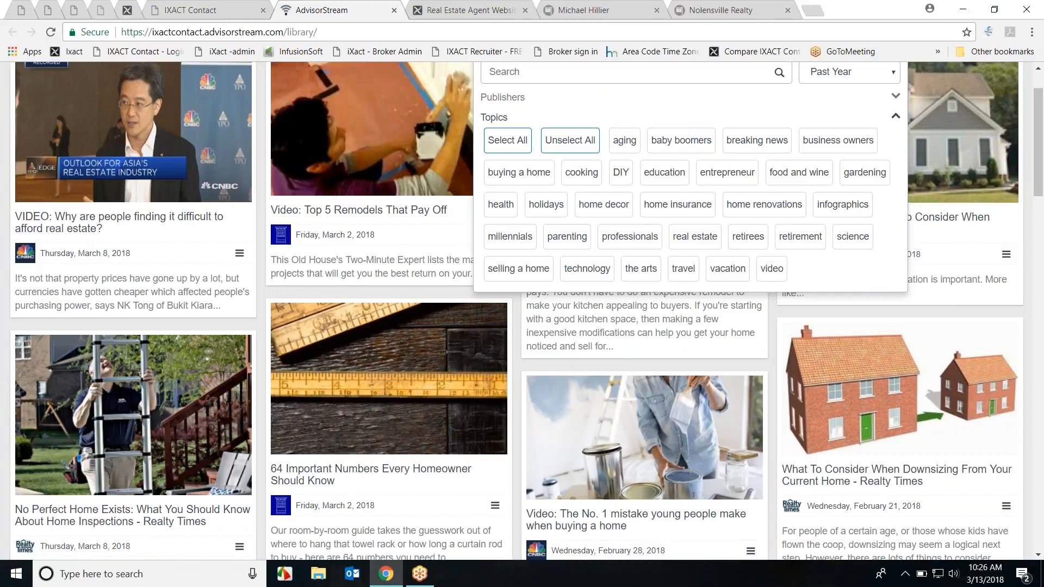
{"action": "scroll", "coordinate": [886, 226], "scroll_direction": "up", "scroll_amount": 1}
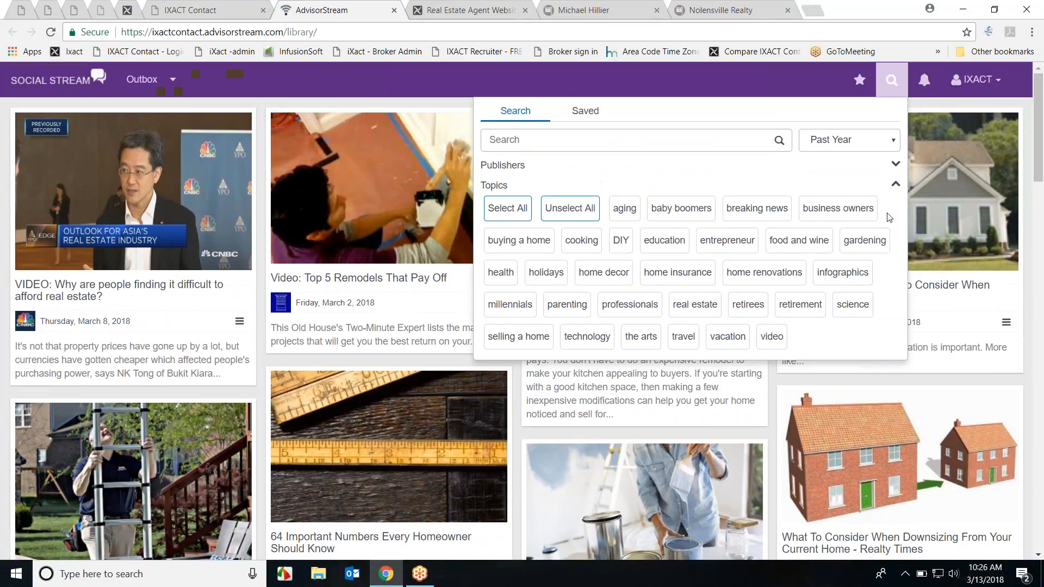
Step: Go to Account Settings > Social Networks and review the Facebook, LinkedIn and Twitter connections
{"action": "left_click", "coordinate": [964, 80]}
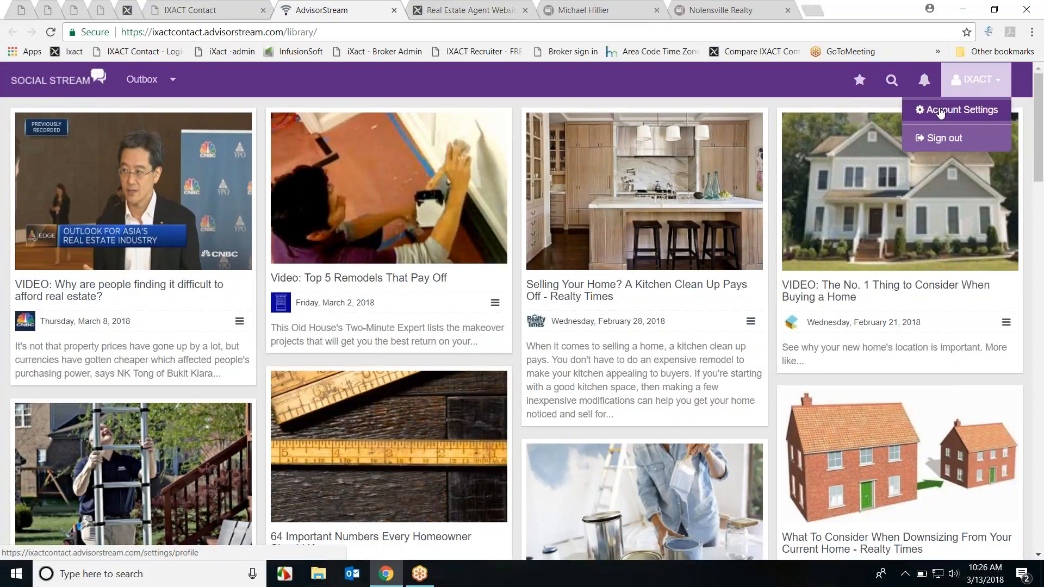
{"action": "left_click", "coordinate": [939, 111]}
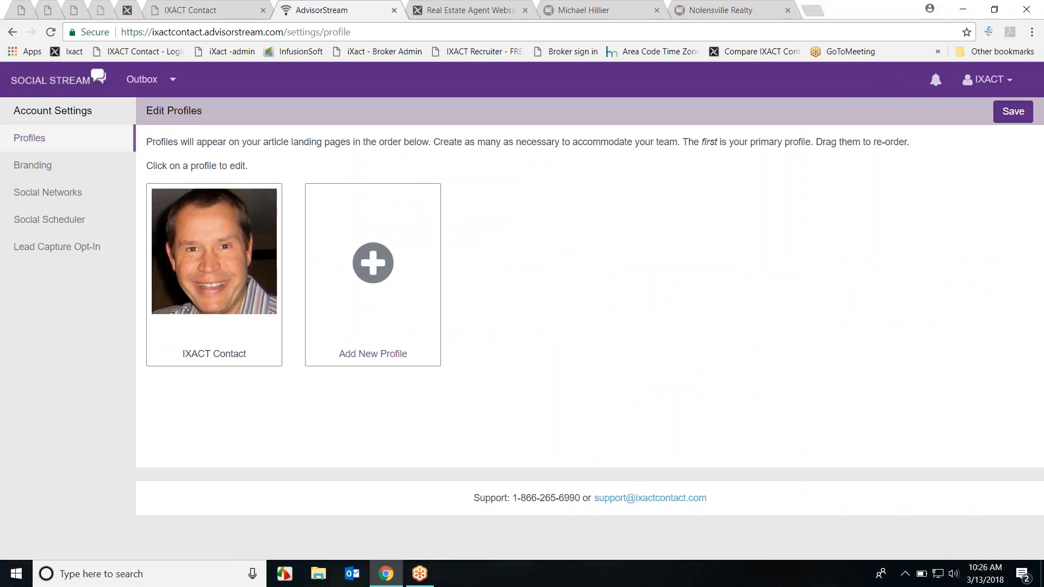
{"action": "left_click", "coordinate": [45, 194]}
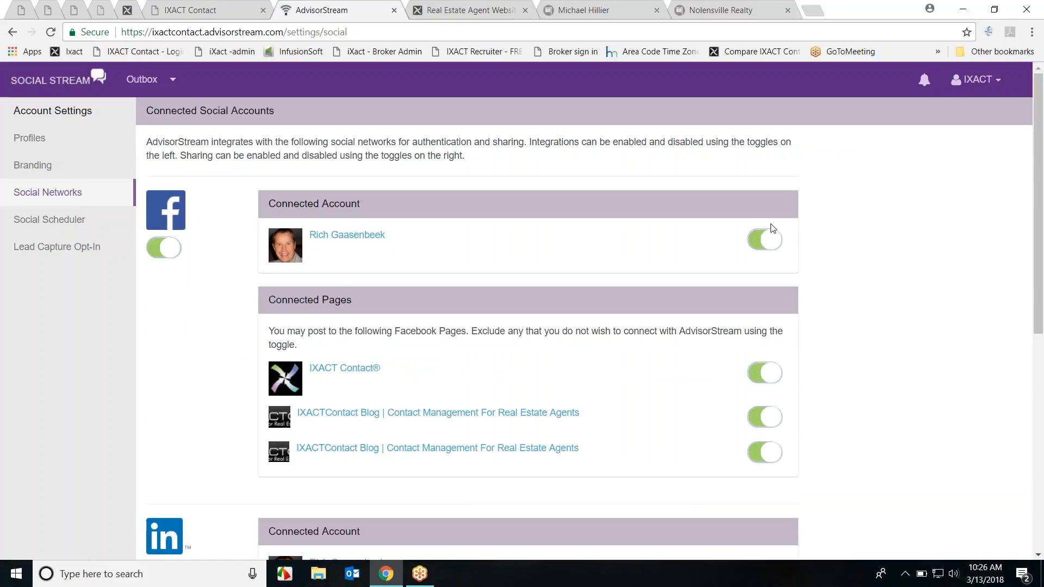
{"action": "scroll", "coordinate": [616, 266], "scroll_direction": "down", "scroll_amount": 1}
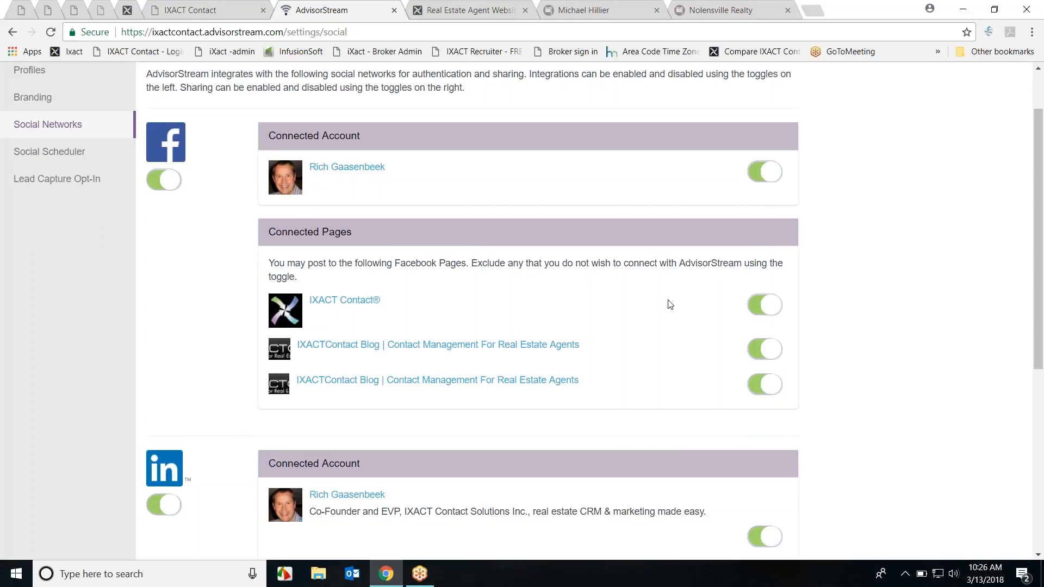
{"action": "scroll", "coordinate": [667, 298], "scroll_direction": "down", "scroll_amount": 6}
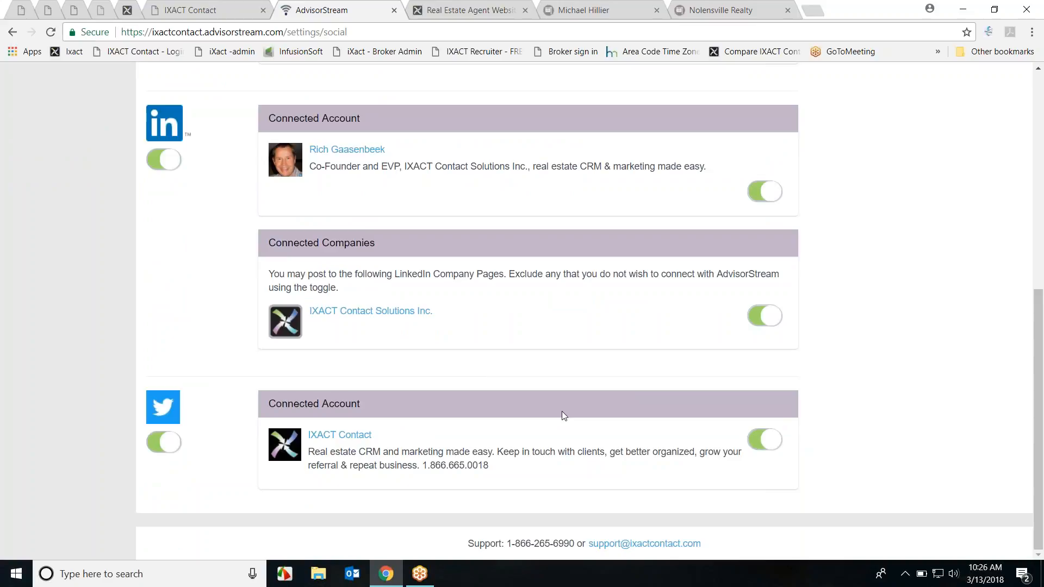
{"action": "scroll", "coordinate": [563, 411], "scroll_direction": "up", "scroll_amount": 1}
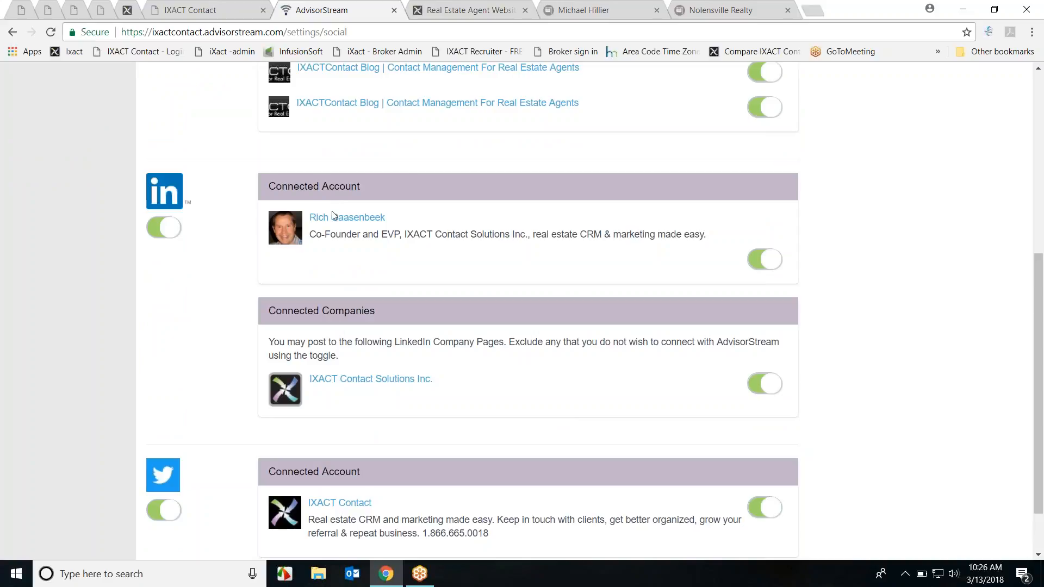
{"action": "scroll", "coordinate": [686, 271], "scroll_direction": "up", "scroll_amount": 1}
{"action": "scroll", "coordinate": [686, 271], "scroll_direction": "up", "scroll_amount": 2}
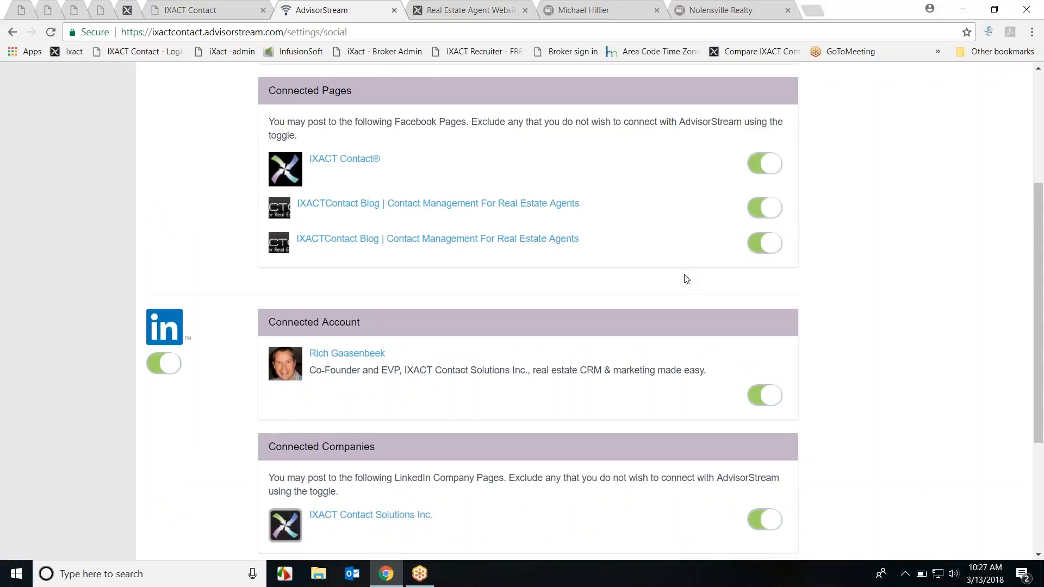
{"action": "scroll", "coordinate": [686, 279], "scroll_direction": "up", "scroll_amount": 4}
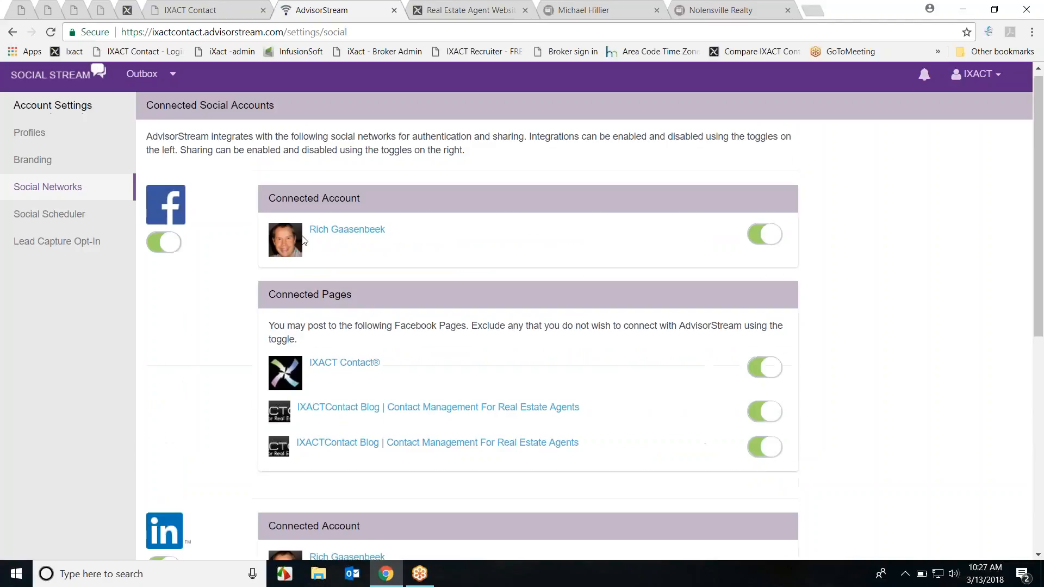
Step: Review the Social Scheduler's weekly send times, notifications and Automated Social Posting auto-select setting
{"action": "left_click", "coordinate": [55, 216]}
{"action": "scroll", "coordinate": [659, 318], "scroll_direction": "down", "scroll_amount": 2}
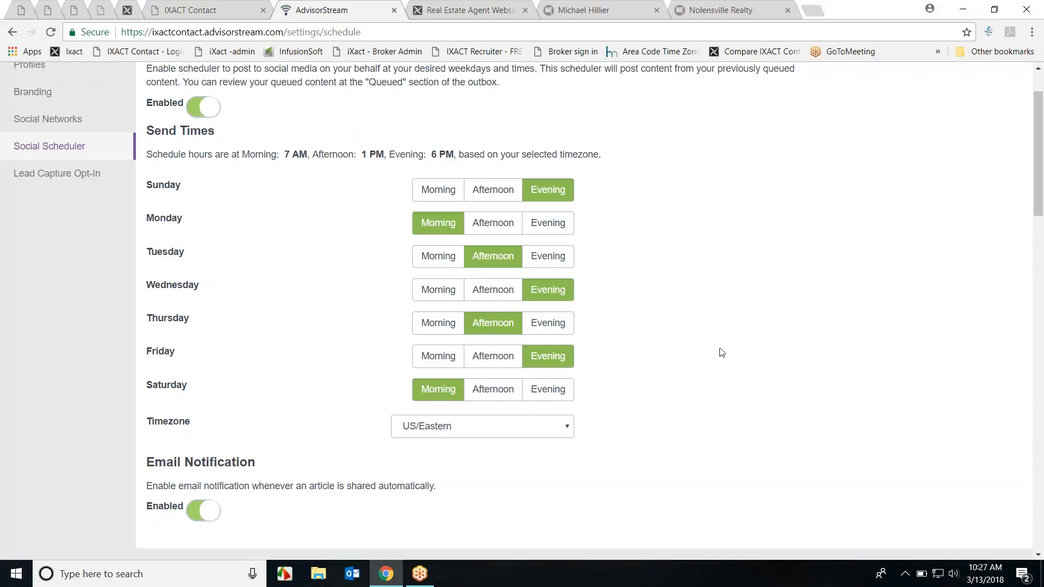
{"action": "scroll", "coordinate": [707, 291], "scroll_direction": "down", "scroll_amount": 3}
{"action": "scroll", "coordinate": [198, 238], "scroll_direction": "down", "scroll_amount": 2}
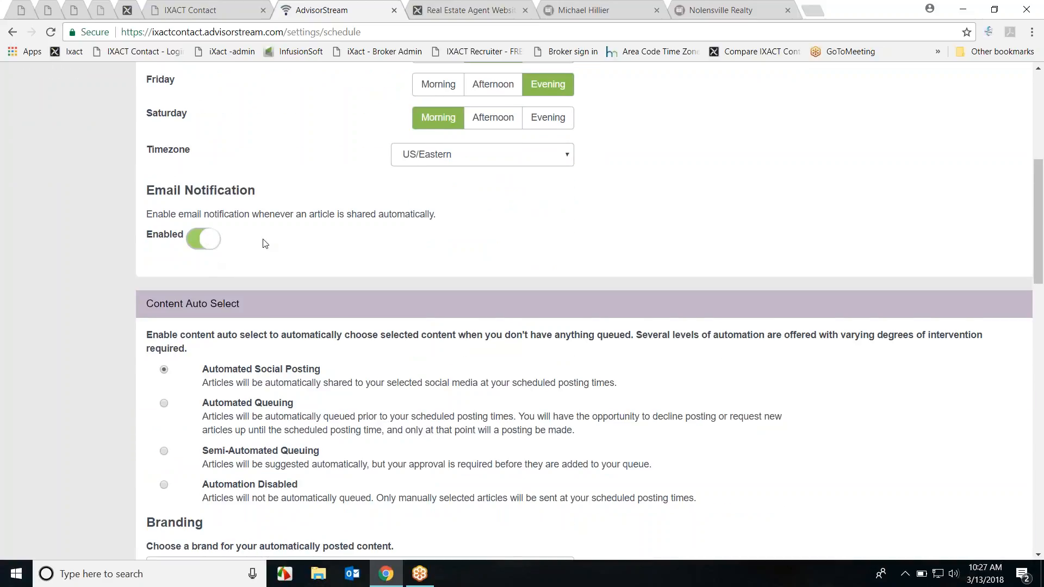
{"action": "scroll", "coordinate": [264, 241], "scroll_direction": "down", "scroll_amount": 1}
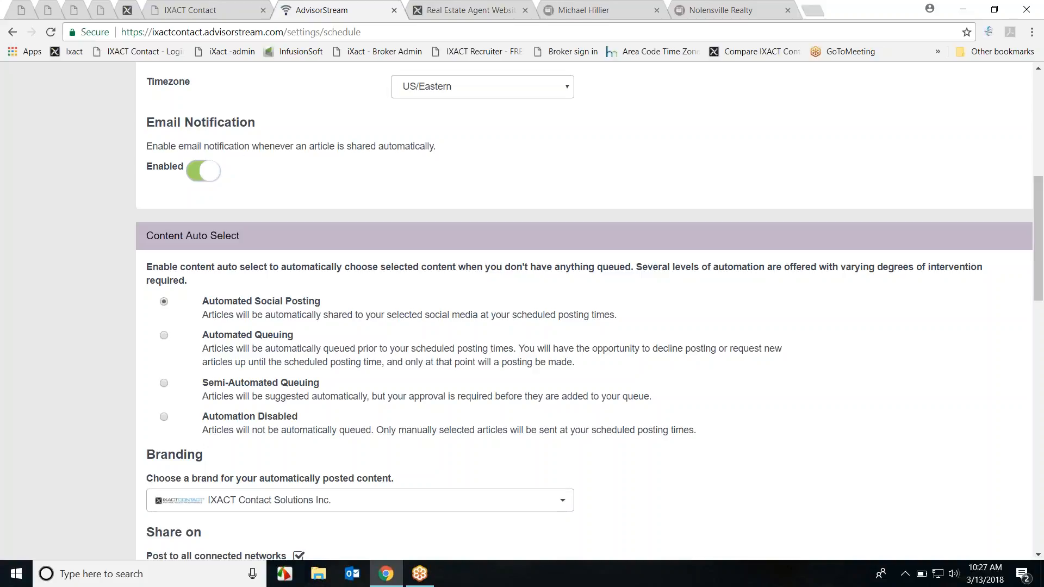
{"action": "scroll", "coordinate": [446, 288], "scroll_direction": "down", "scroll_amount": 1}
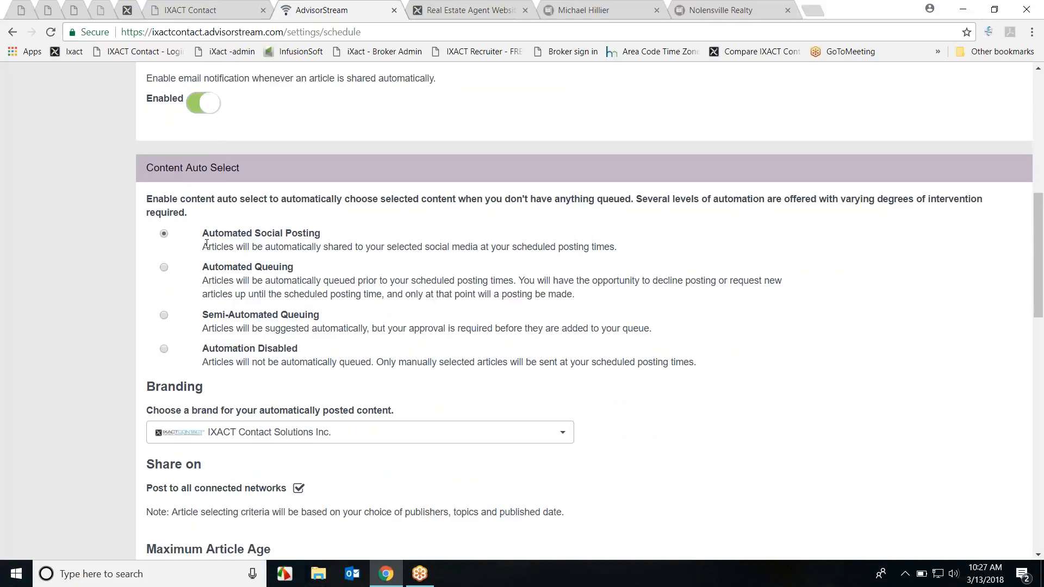
{"action": "left_click_drag", "start_coordinate": [204, 233], "coordinate": [322, 239]}
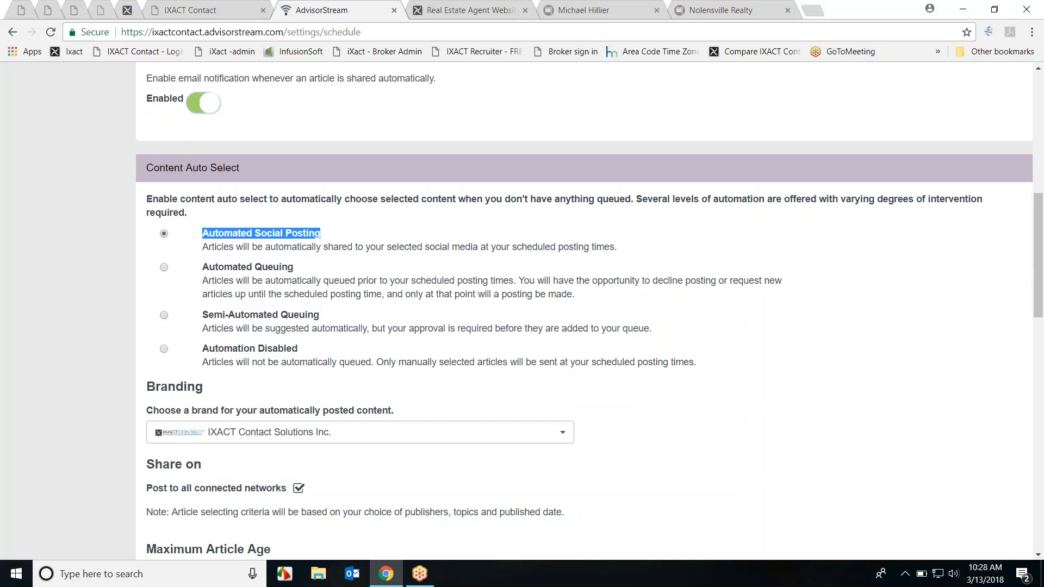
{"action": "left_click", "coordinate": [222, 267]}
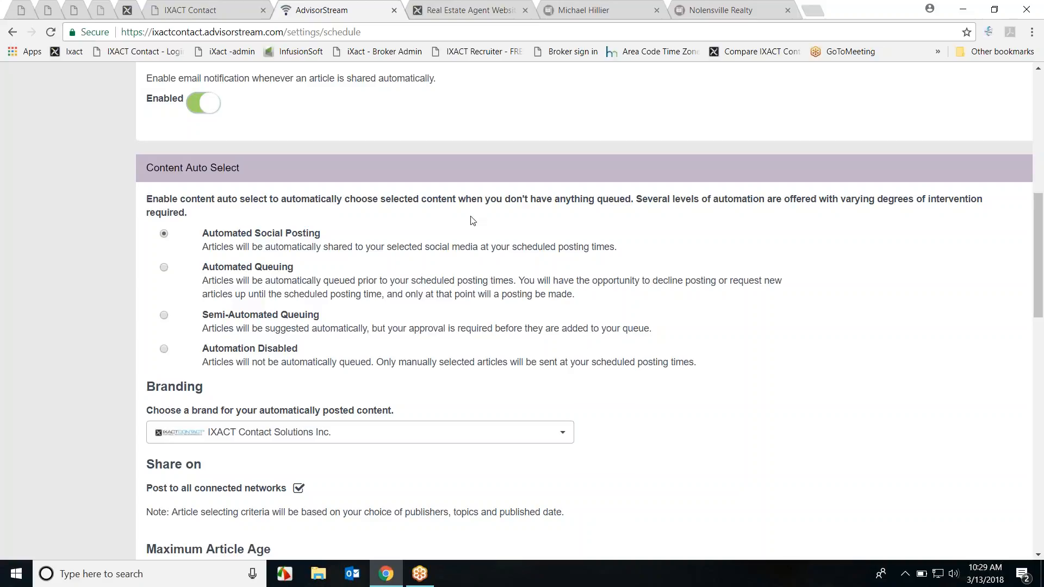
Step: Load facebook.com in a new tab and go to the IXACT Contact business page
{"action": "left_click", "coordinate": [814, 11]}
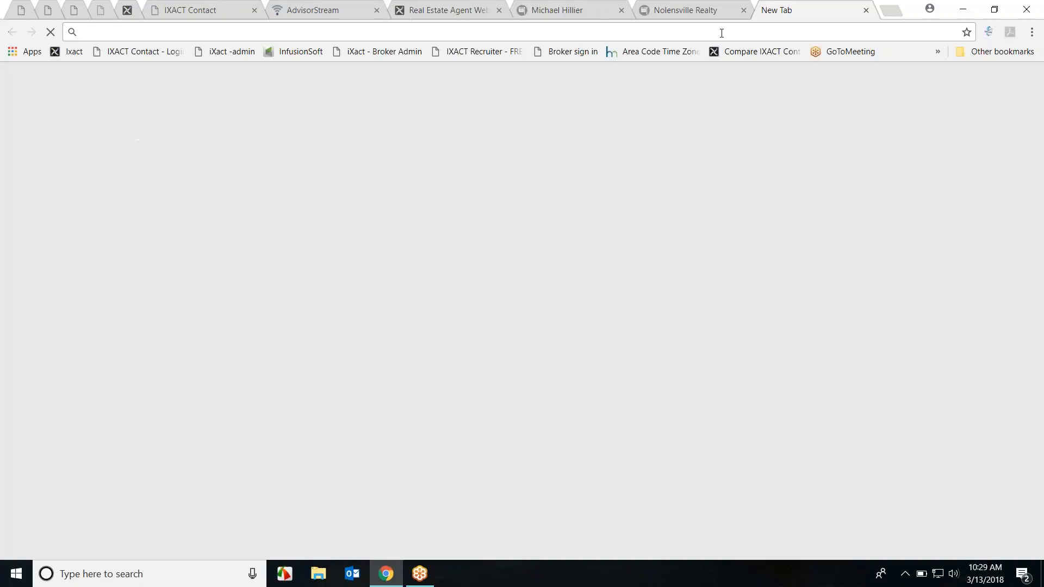
{"action": "type", "text": "fa"}
{"action": "key", "text": "Return"}
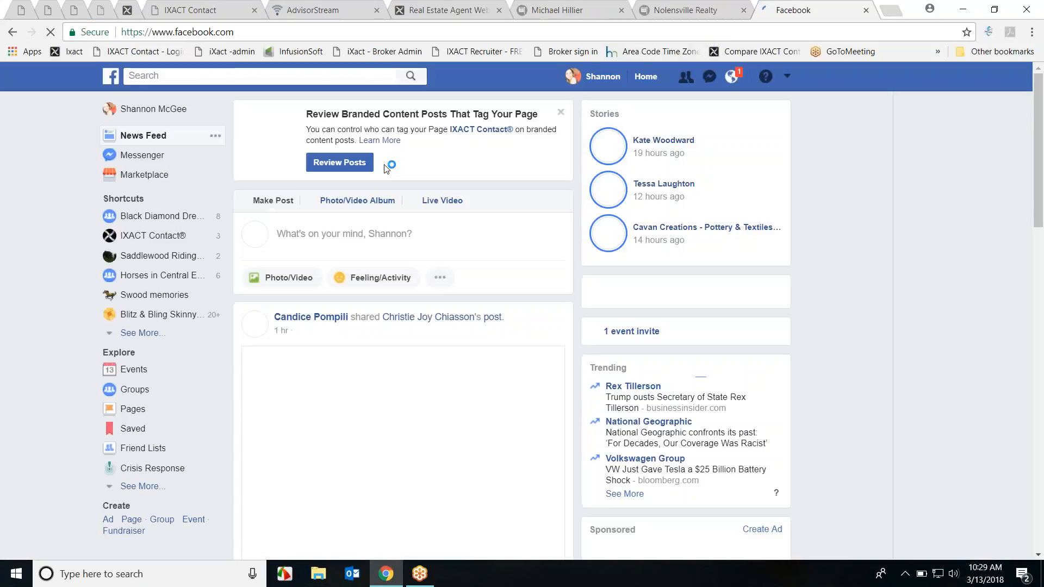
{"action": "left_click", "coordinate": [161, 235]}
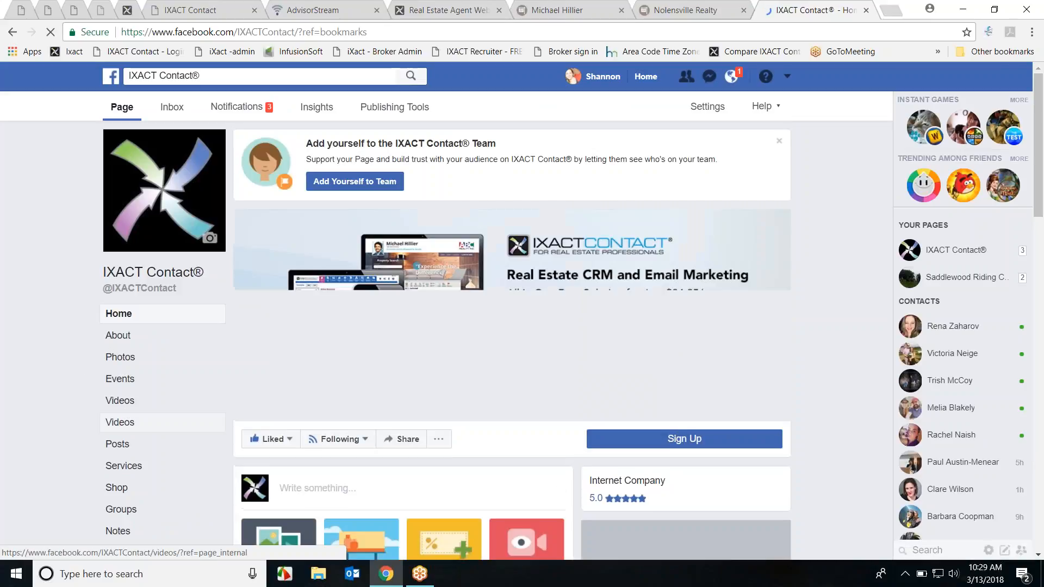
Step: Scroll the page's Posts to the AdvisorStream-shared real estate post and open its article
{"action": "left_click", "coordinate": [118, 444]}
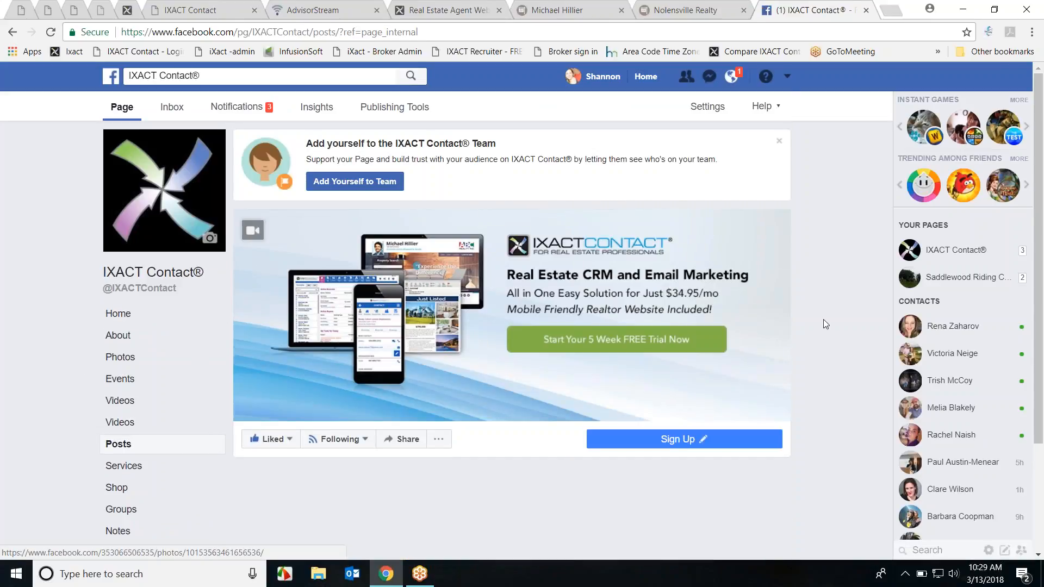
{"action": "scroll", "coordinate": [824, 321], "scroll_direction": "down", "scroll_amount": 3}
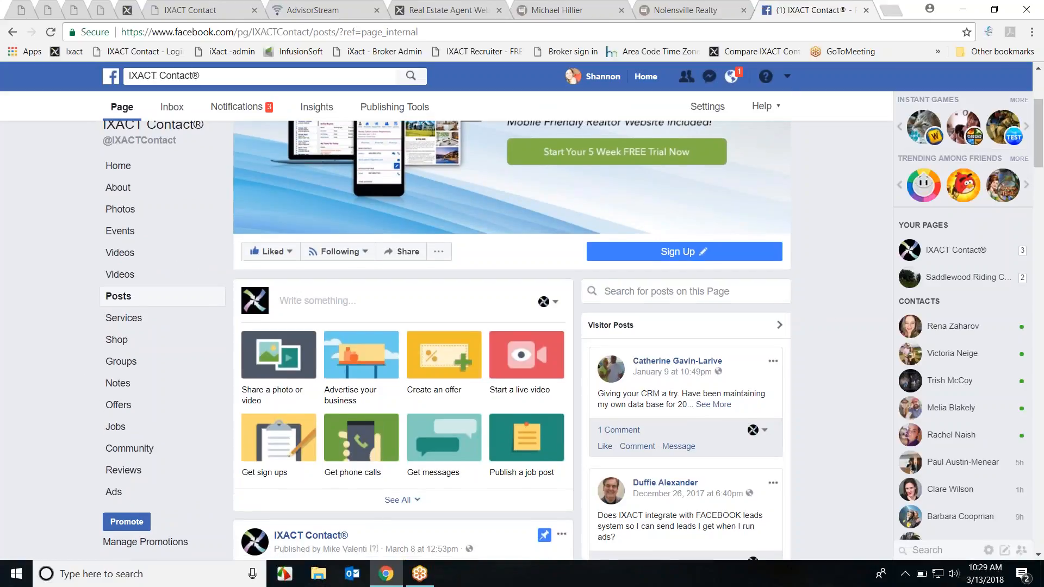
{"action": "scroll", "coordinate": [792, 306], "scroll_direction": "down", "scroll_amount": 10}
{"action": "scroll", "coordinate": [403, 359], "scroll_direction": "down", "scroll_amount": 9}
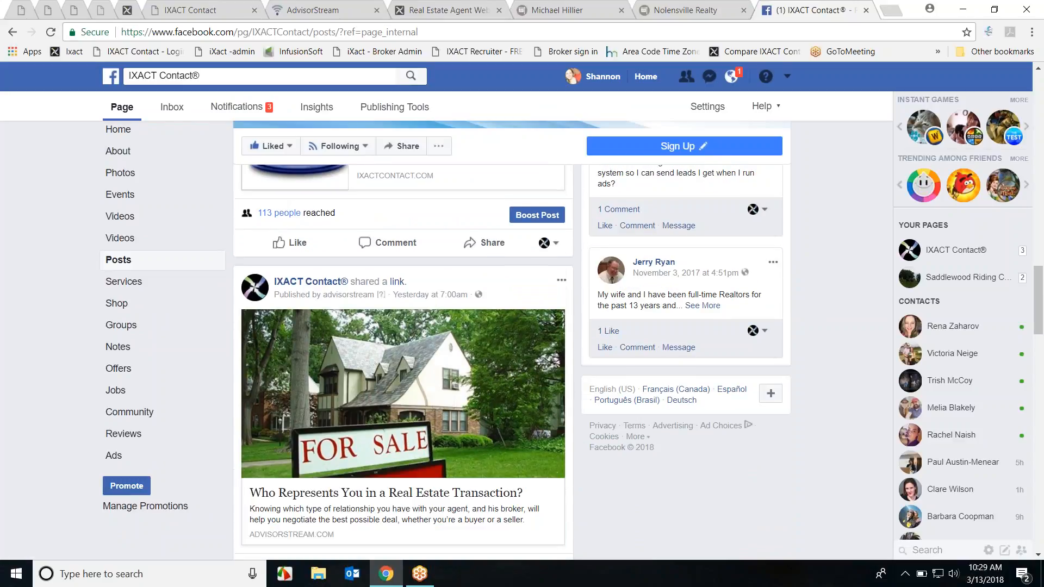
{"action": "scroll", "coordinate": [324, 284], "scroll_direction": "down", "scroll_amount": 1}
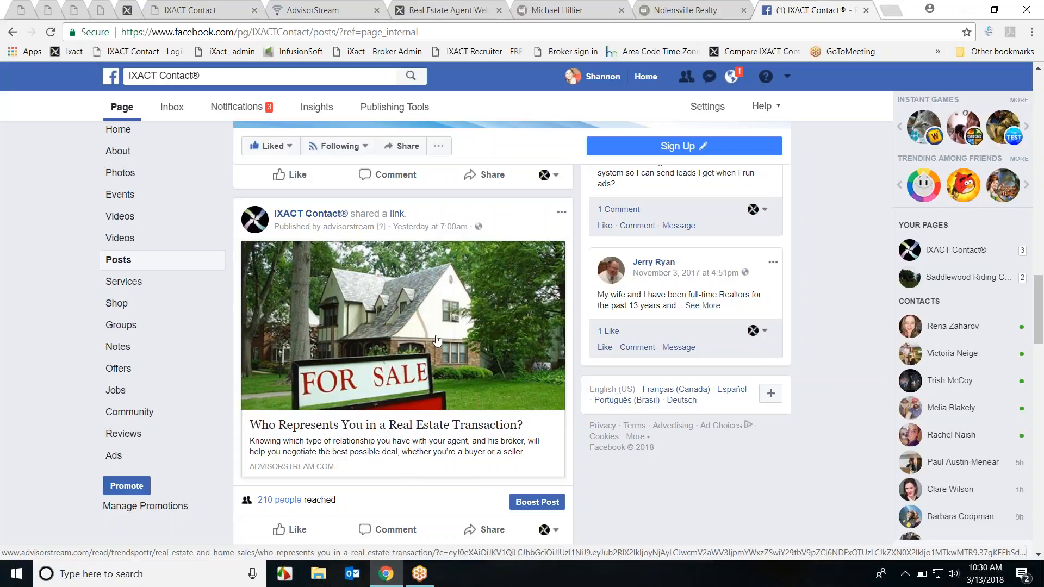
{"action": "left_click", "coordinate": [364, 335]}
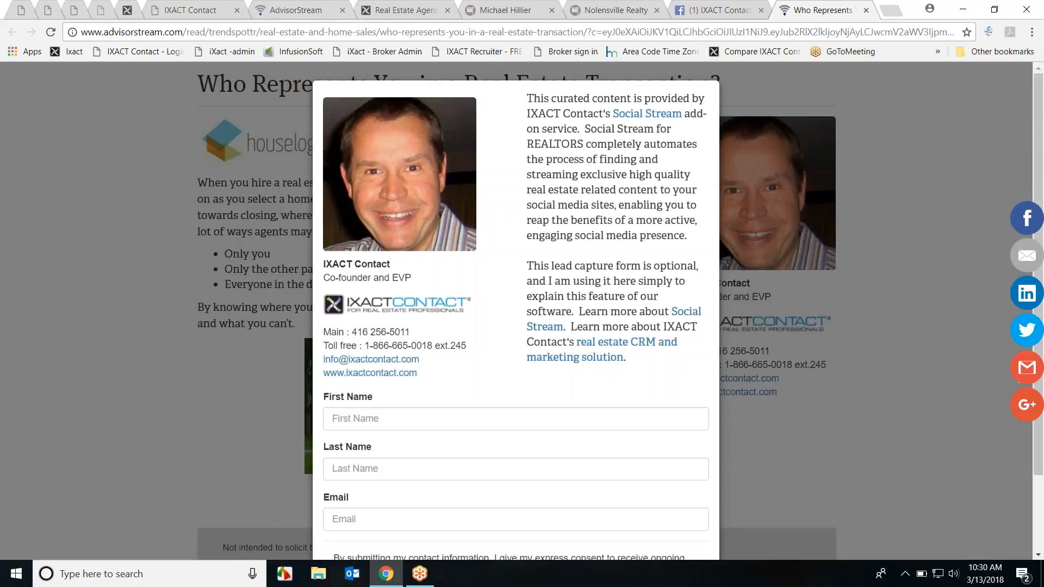
Step: Scroll the article's lead-capture popup and dismiss it with No Thanks
{"action": "scroll", "coordinate": [746, 371], "scroll_direction": "down", "scroll_amount": 2}
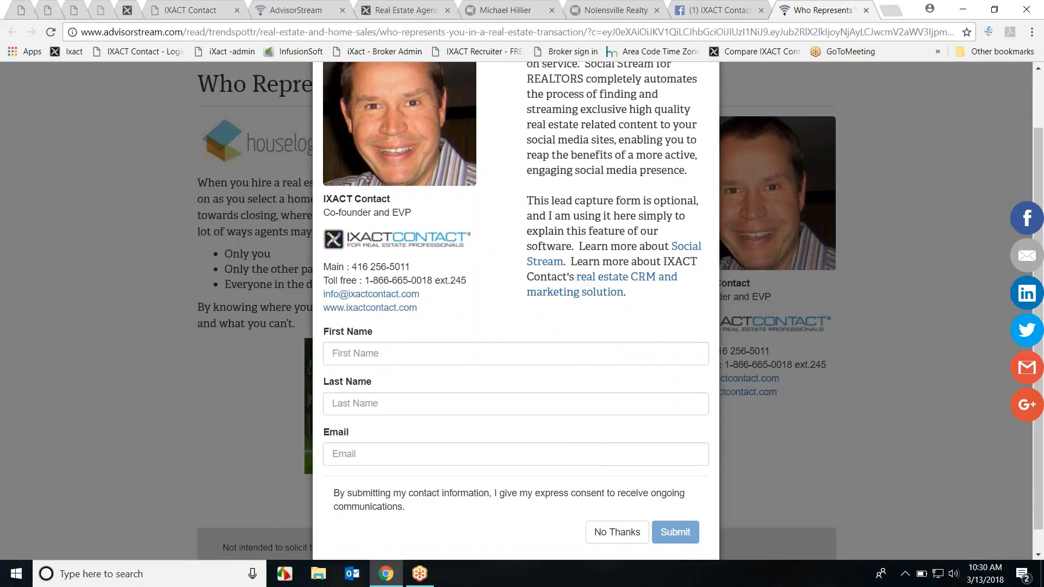
{"action": "scroll", "coordinate": [469, 323], "scroll_direction": "up", "scroll_amount": 2}
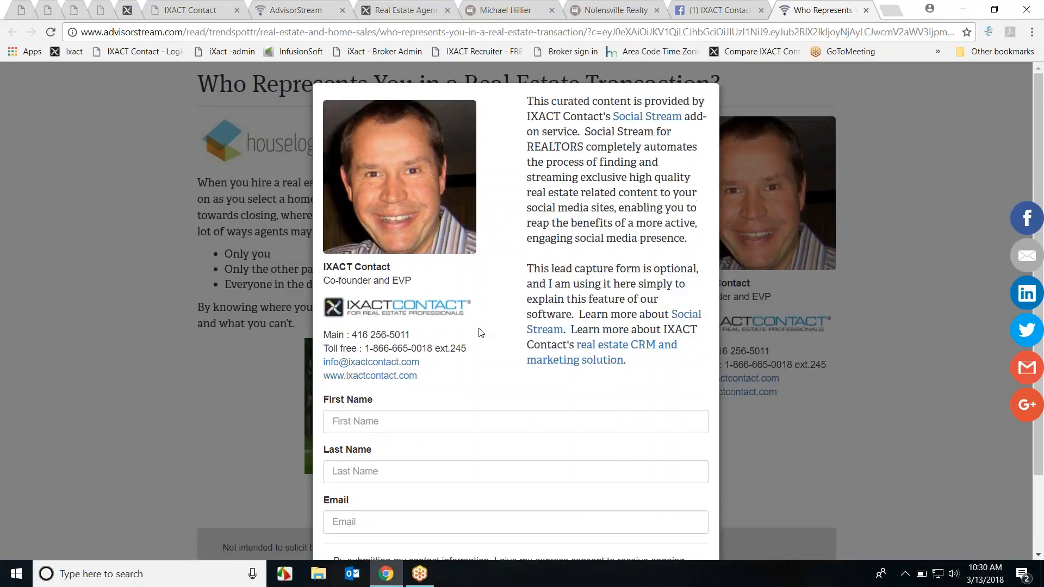
{"action": "scroll", "coordinate": [537, 393], "scroll_direction": "down", "scroll_amount": 2}
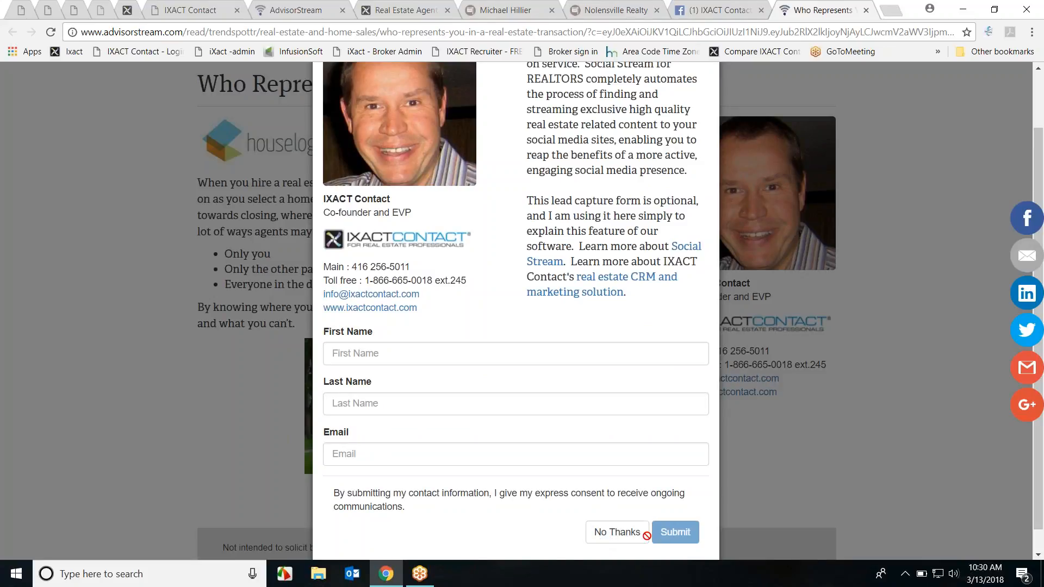
{"action": "left_click", "coordinate": [613, 536]}
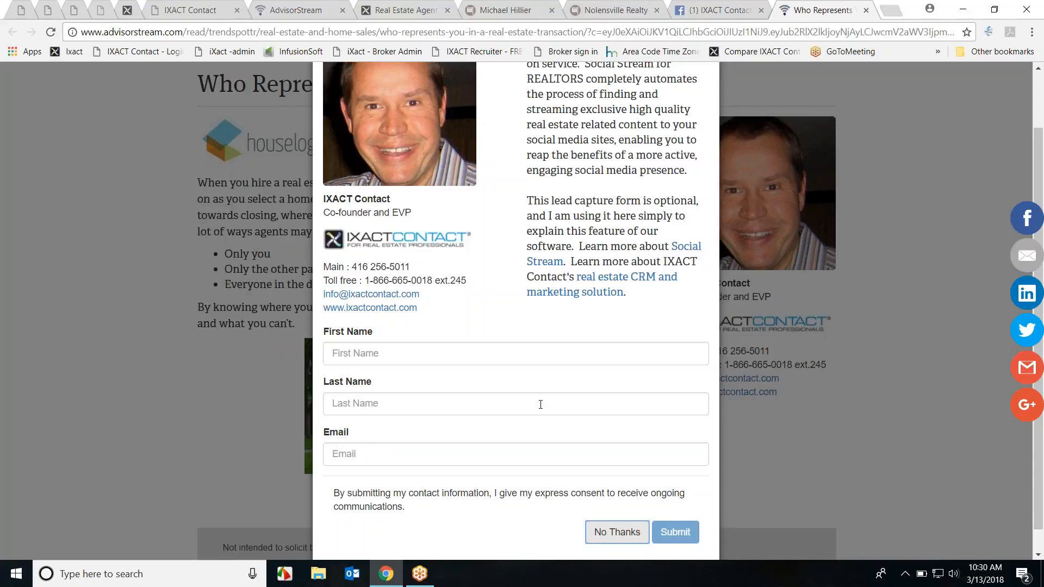
{"action": "left_click", "coordinate": [606, 535]}
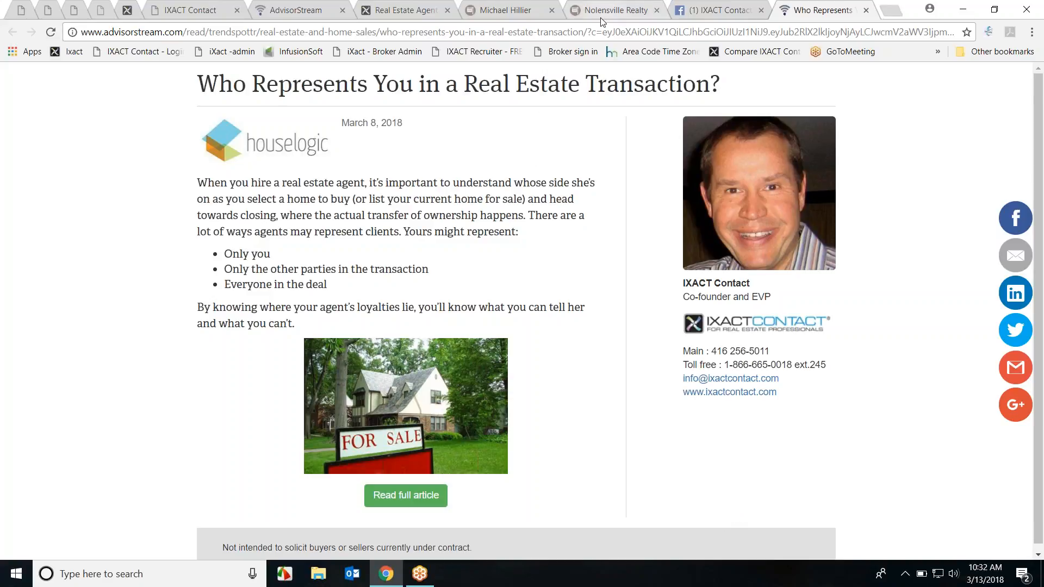
Step: Open the Social Stream article library via its logo, then switch to the ABC Realty website tab
{"action": "left_click", "coordinate": [305, 16]}
{"action": "scroll", "coordinate": [585, 310], "scroll_direction": "up", "scroll_amount": 8}
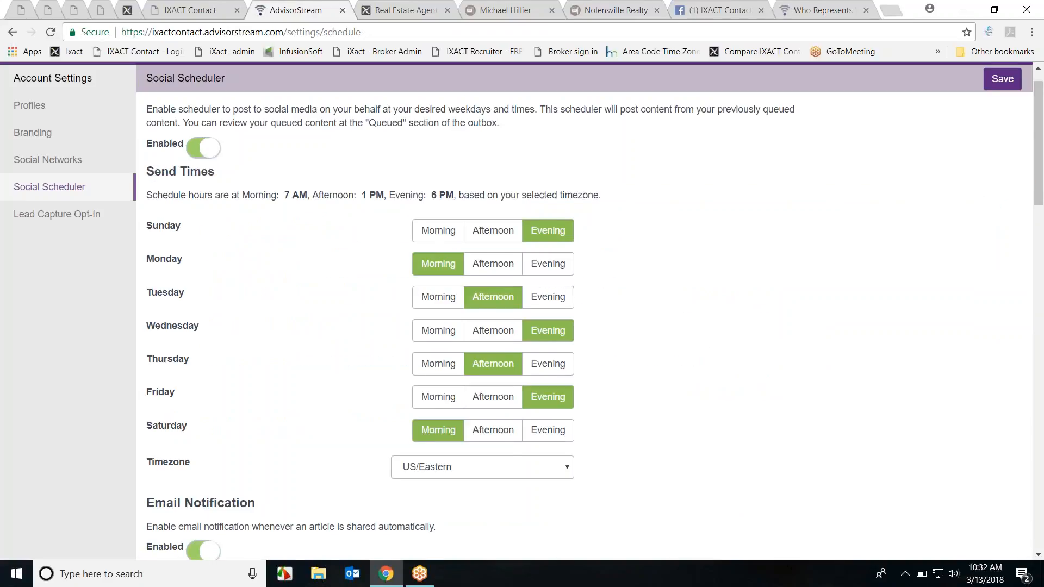
{"action": "scroll", "coordinate": [585, 310], "scroll_direction": "up", "scroll_amount": 1}
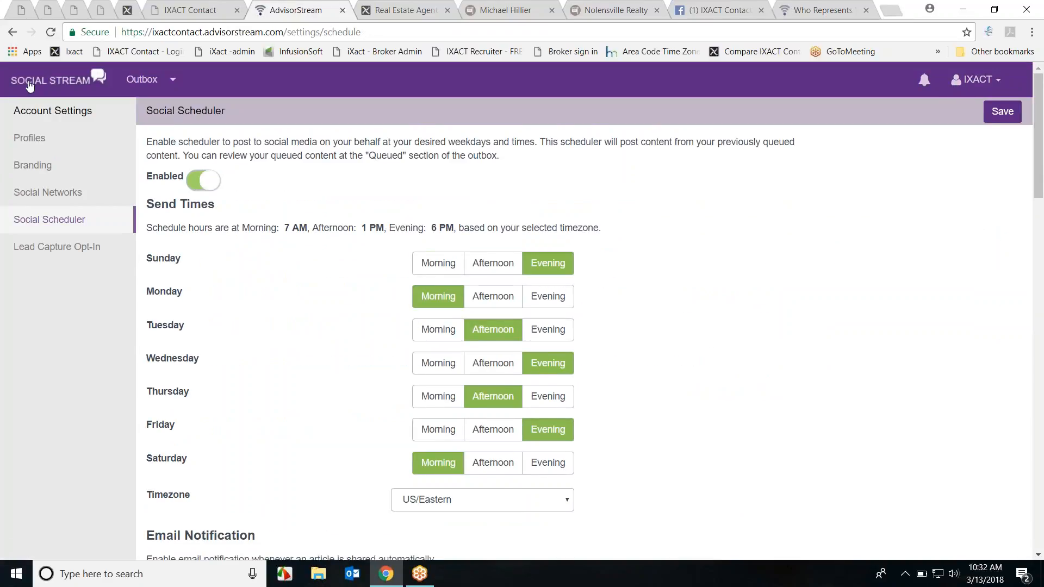
{"action": "left_click", "coordinate": [29, 86]}
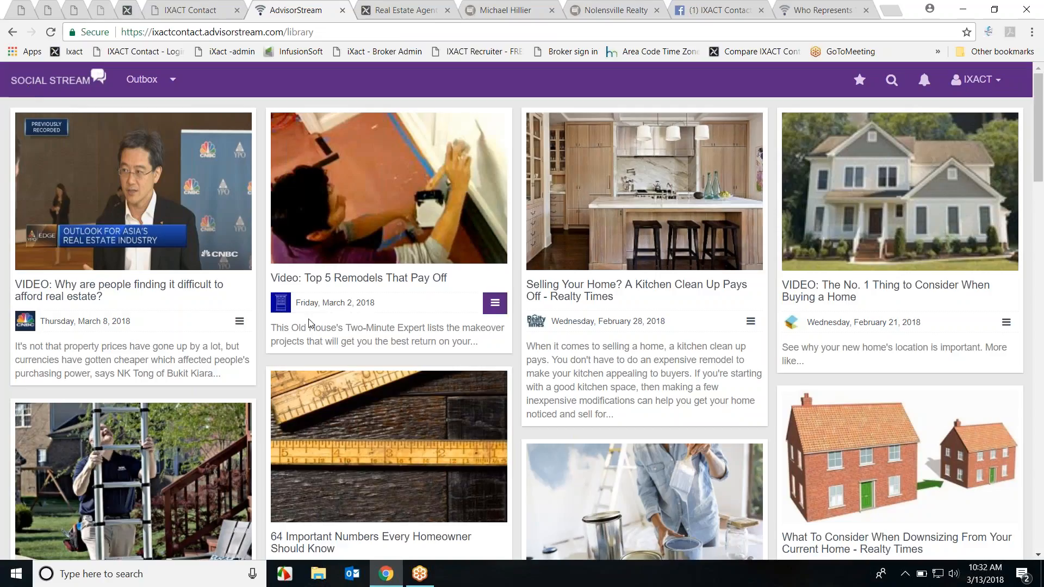
{"action": "left_click", "coordinate": [505, 12]}
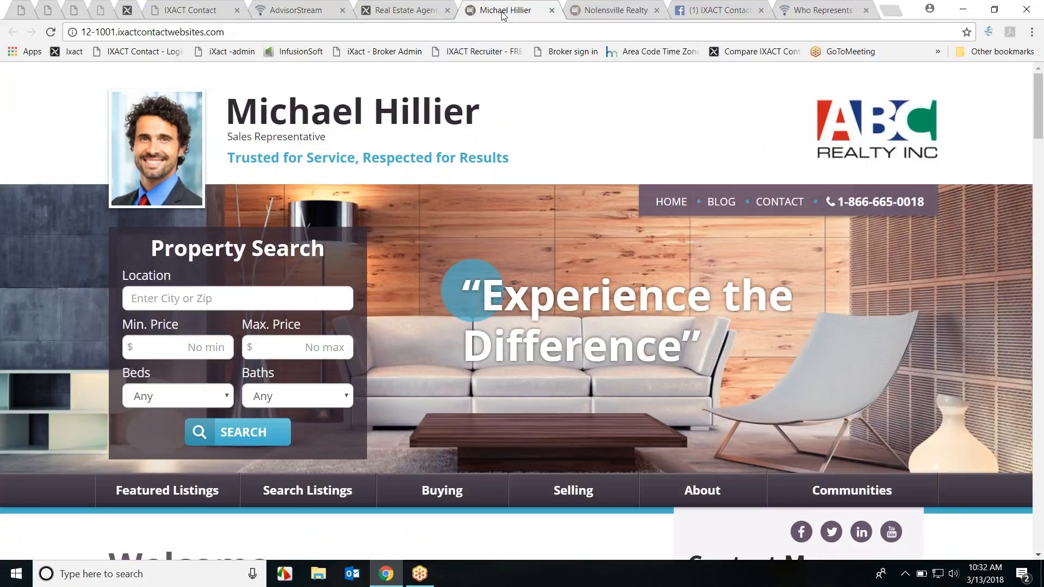
Step: Open the 'Giving Buyers a Grand Entrance' post from the agent website's blog
{"action": "left_click", "coordinate": [722, 203]}
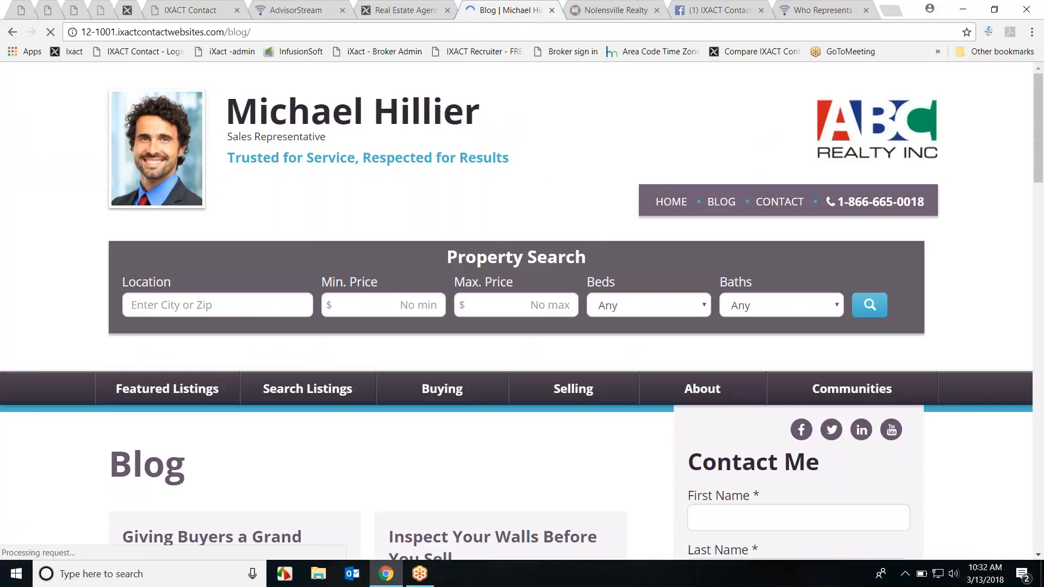
{"action": "mouse_move", "coordinate": [605, 381]}
{"action": "scroll", "coordinate": [605, 381], "scroll_direction": "down", "scroll_amount": 4}
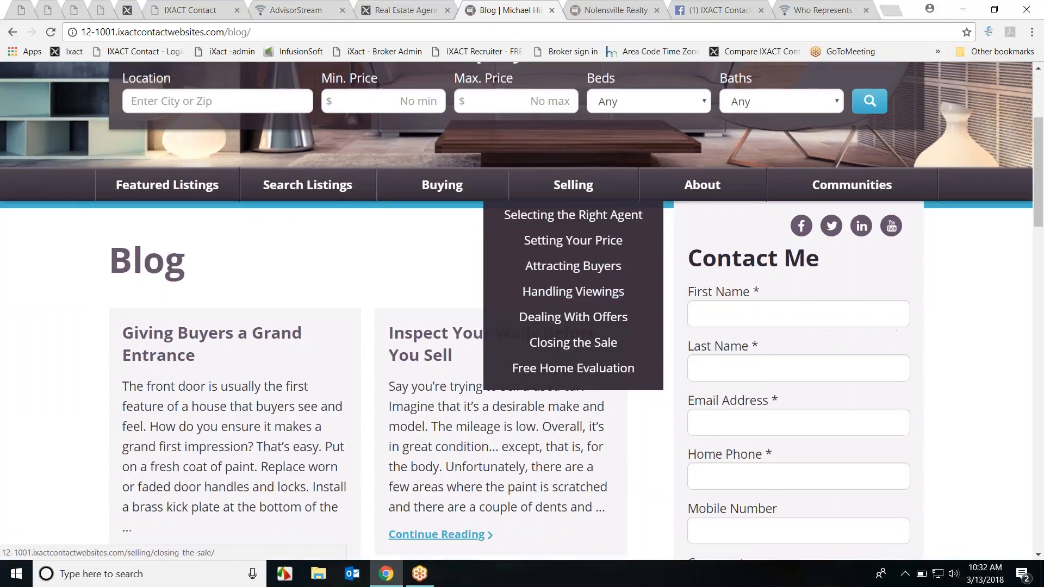
{"action": "scroll", "coordinate": [205, 422], "scroll_direction": "down", "scroll_amount": 3}
{"action": "left_click", "coordinate": [206, 422]}
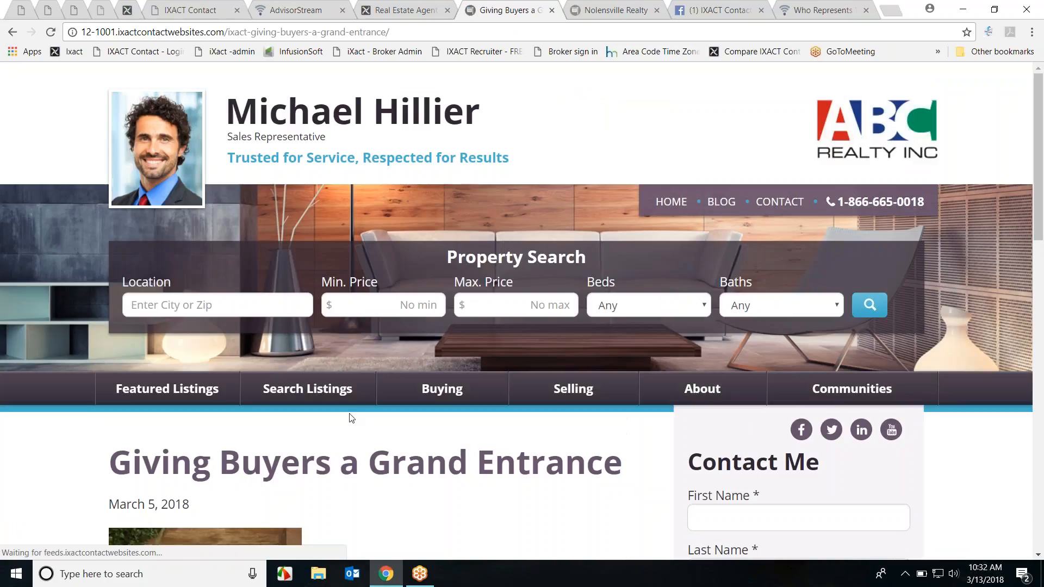
Step: Share the blog post to the Facebook timeline with Post to Facebook
{"action": "scroll", "coordinate": [460, 438], "scroll_direction": "down", "scroll_amount": 12}
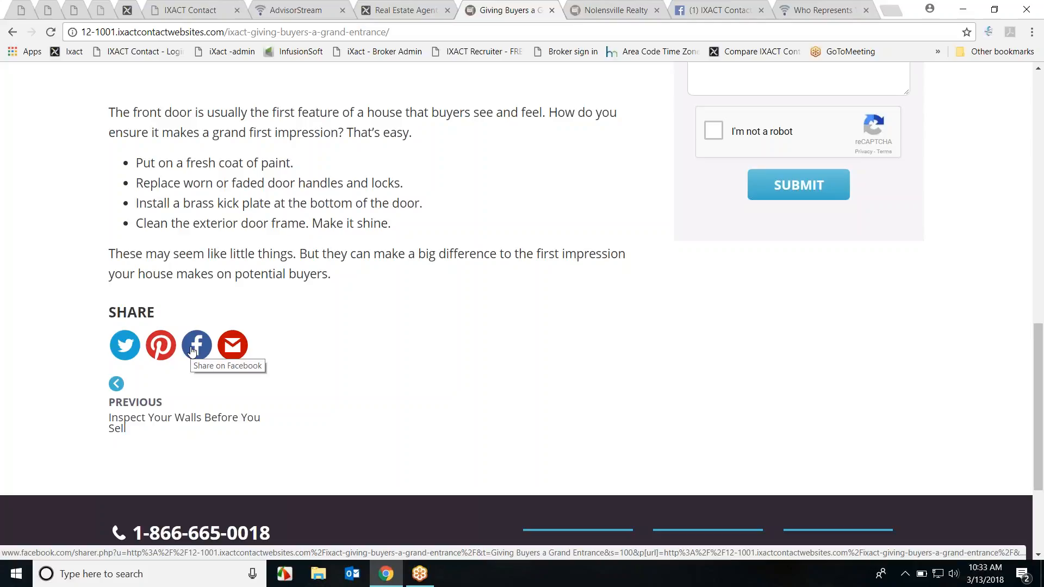
{"action": "left_click", "coordinate": [193, 352]}
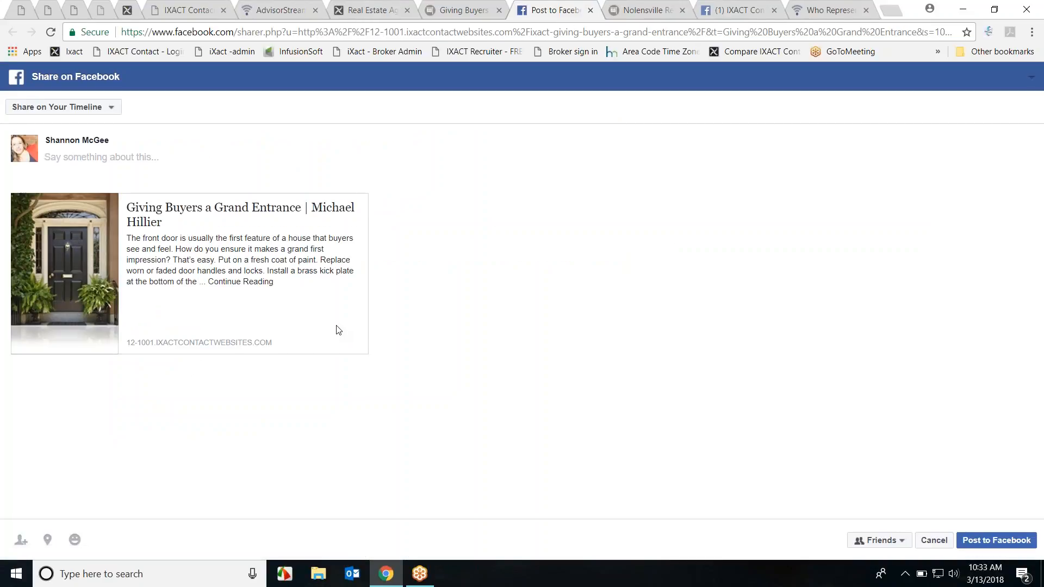
{"action": "left_click", "coordinate": [982, 541]}
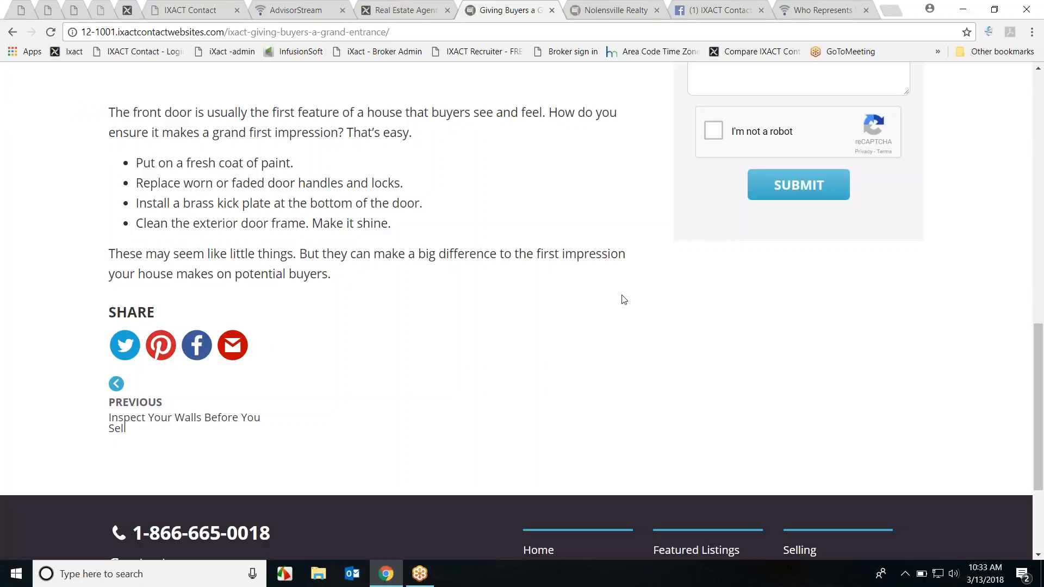
Step: View the shared 'Giving Buyers a Grand Entrance' post from the Facebook profile timeline, then return to Social Stream
{"action": "left_click", "coordinate": [711, 12]}
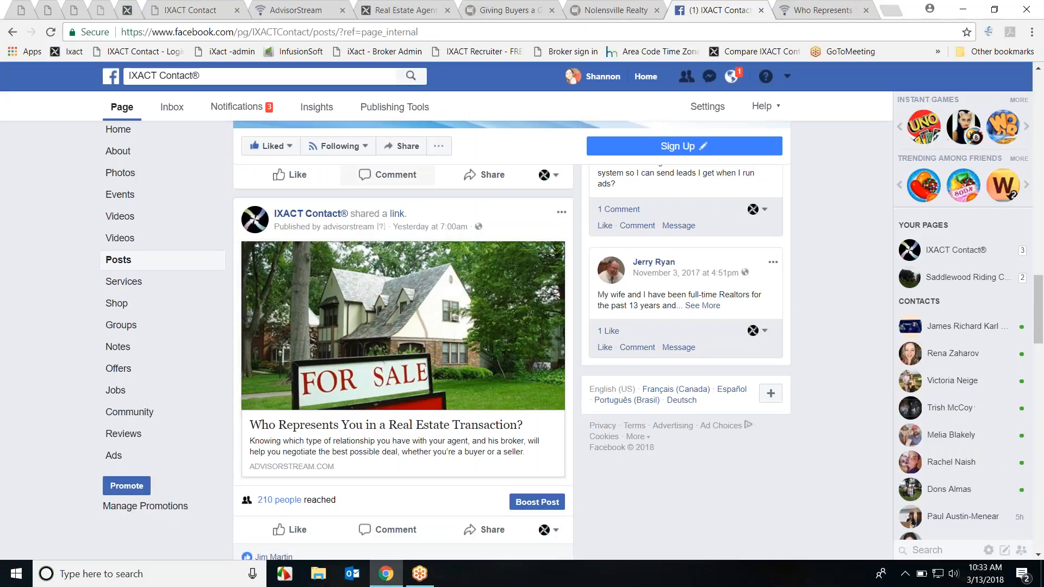
{"action": "left_click", "coordinate": [598, 76]}
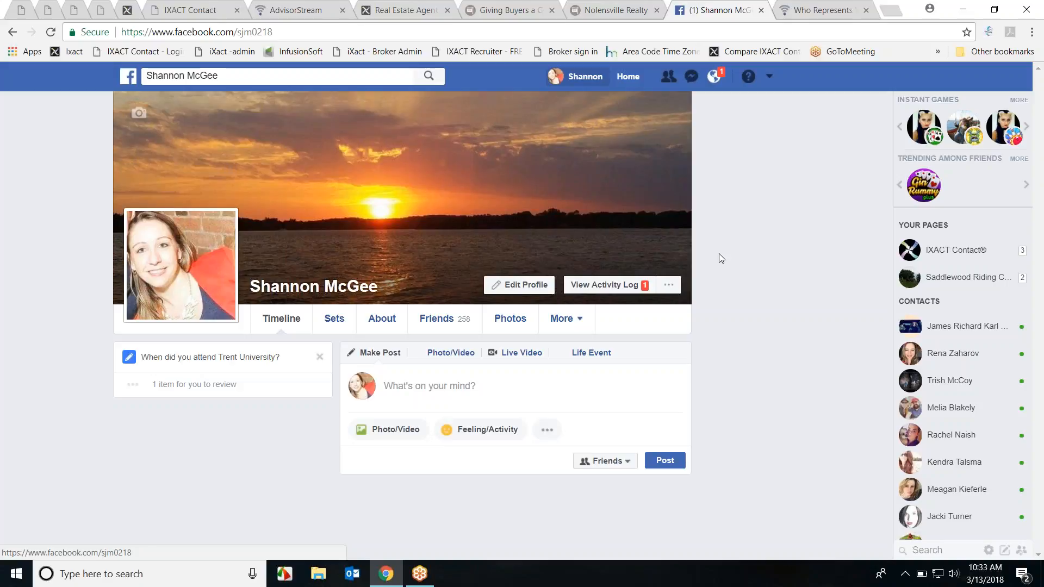
{"action": "scroll", "coordinate": [729, 250], "scroll_direction": "down", "scroll_amount": 5}
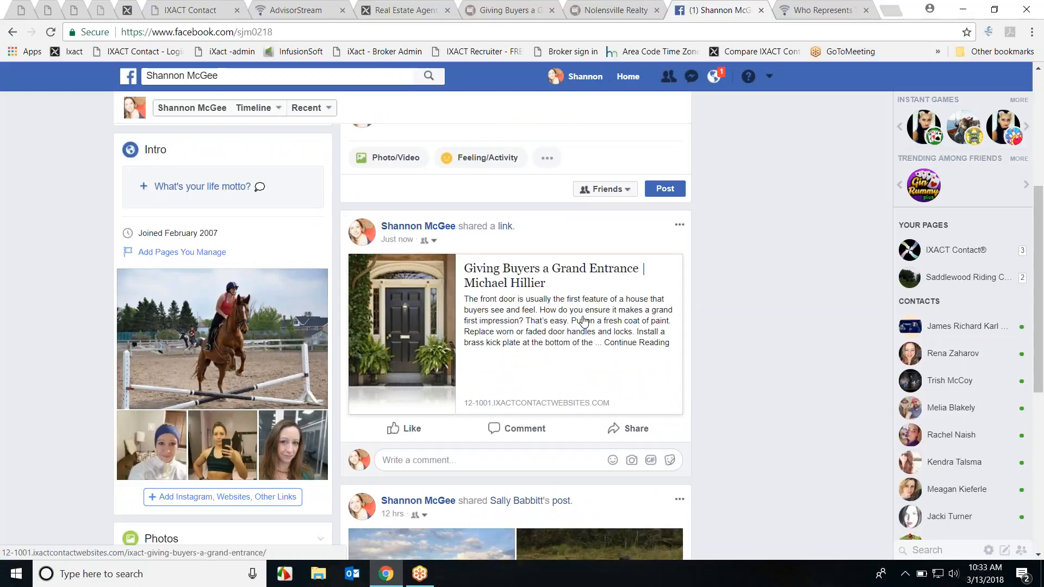
{"action": "left_click", "coordinate": [553, 322]}
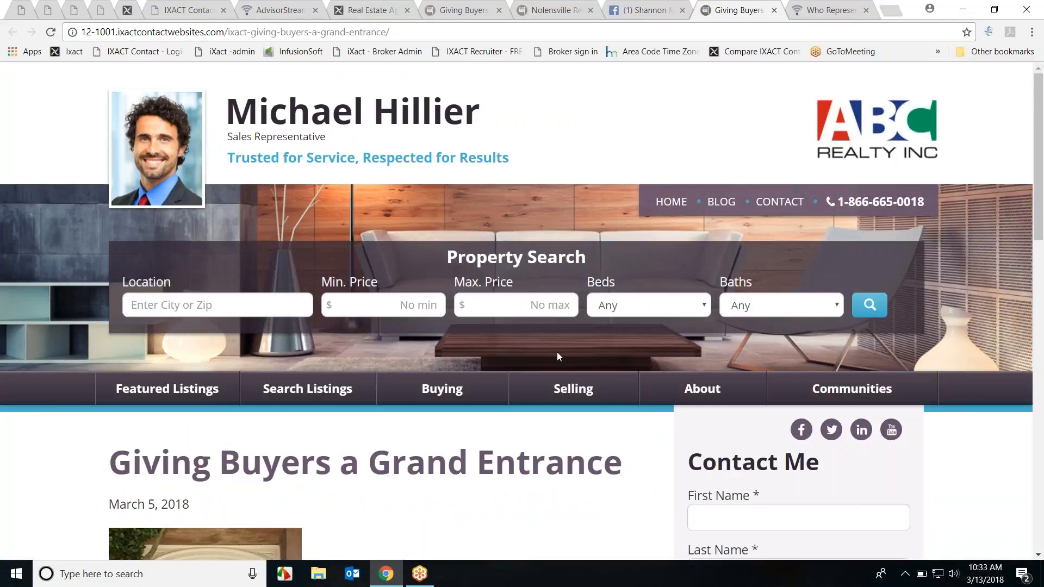
{"action": "scroll", "coordinate": [555, 365], "scroll_direction": "down", "scroll_amount": 4}
{"action": "scroll", "coordinate": [553, 381], "scroll_direction": "down", "scroll_amount": 4}
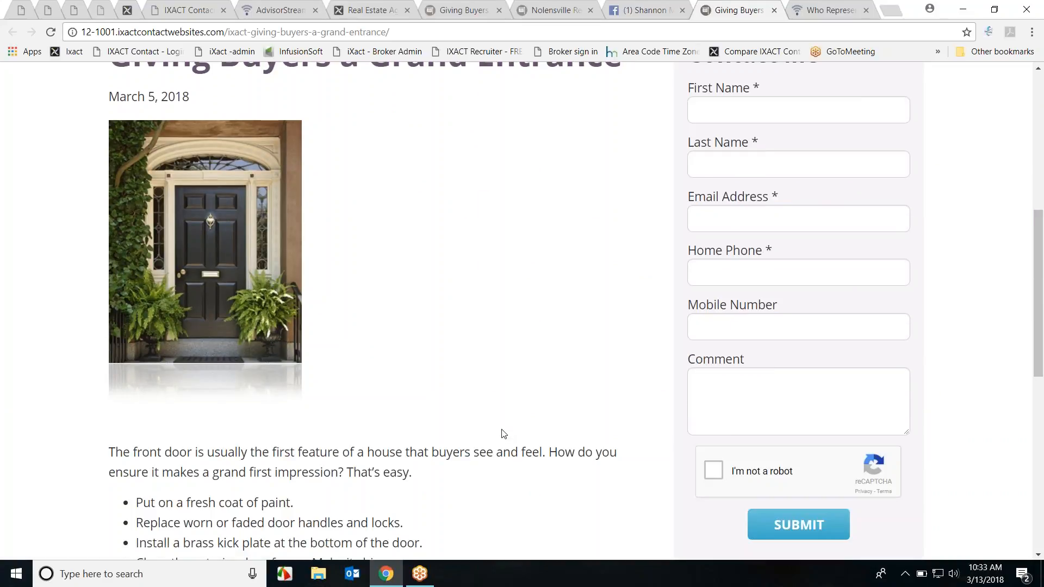
{"action": "scroll", "coordinate": [525, 438], "scroll_direction": "up", "scroll_amount": 8}
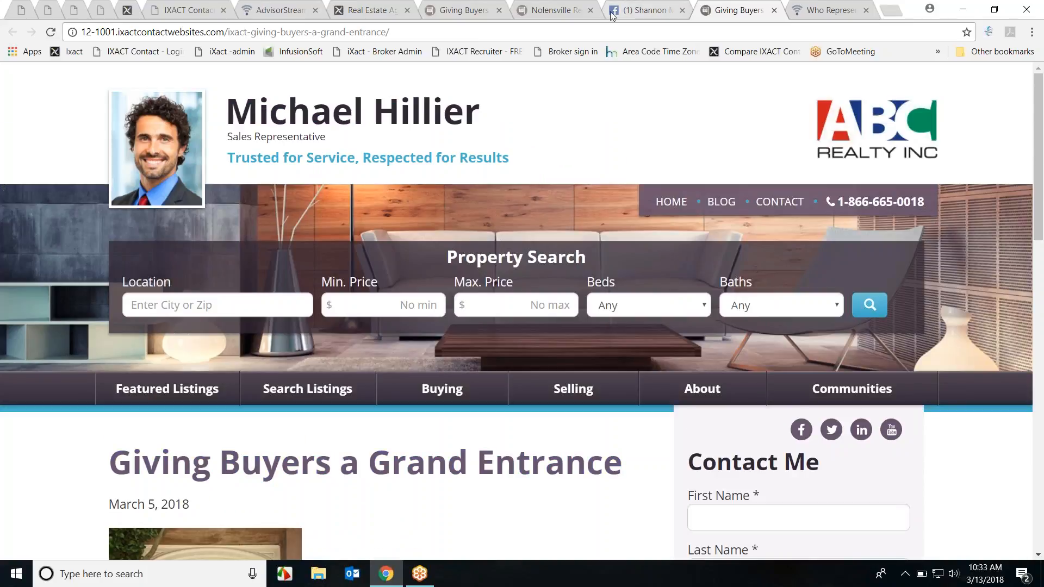
{"action": "left_click", "coordinate": [277, 10]}
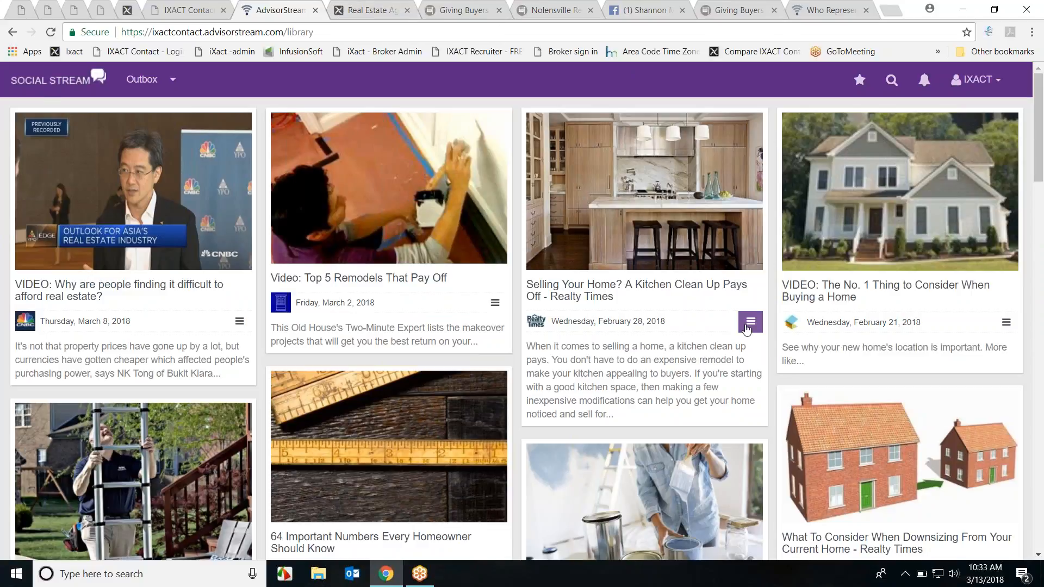
Step: Preview 'The Everything Guide to Buying Your First Home' from the library, then close the preview
{"action": "scroll", "coordinate": [706, 356], "scroll_direction": "down", "scroll_amount": 4}
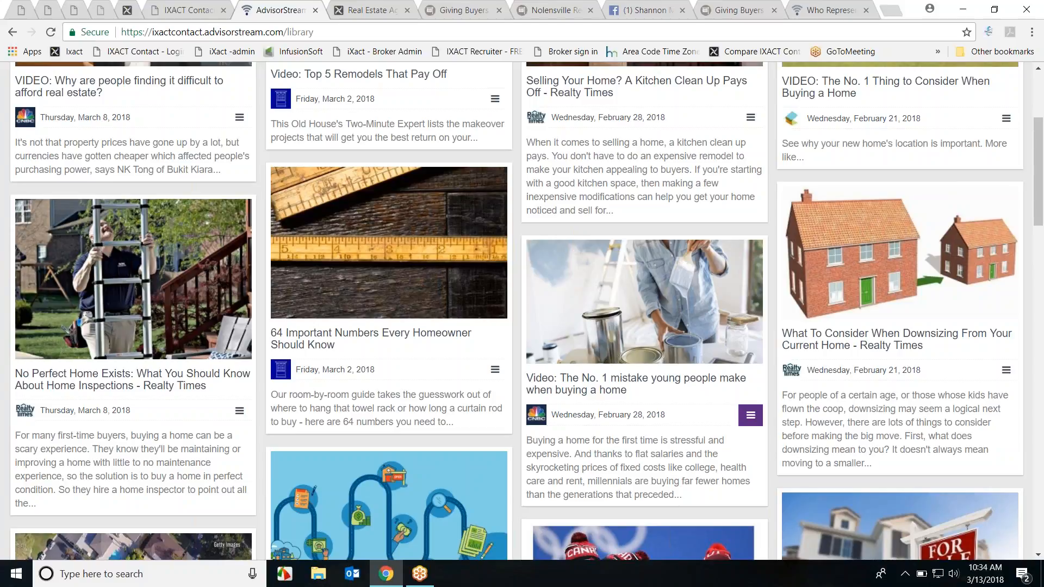
{"action": "scroll", "coordinate": [439, 388], "scroll_direction": "down", "scroll_amount": 3}
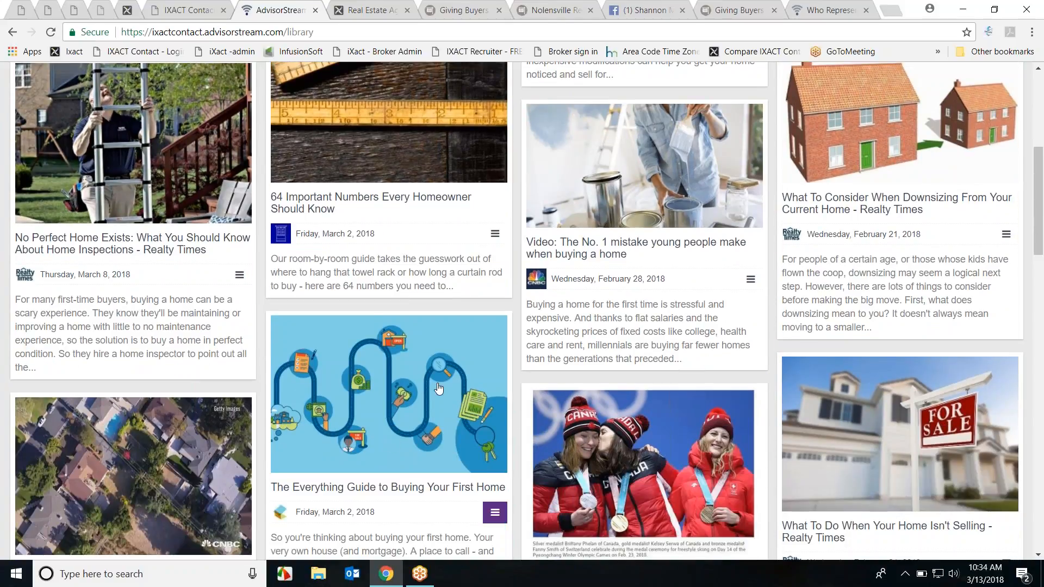
{"action": "scroll", "coordinate": [398, 447], "scroll_direction": "down", "scroll_amount": 1}
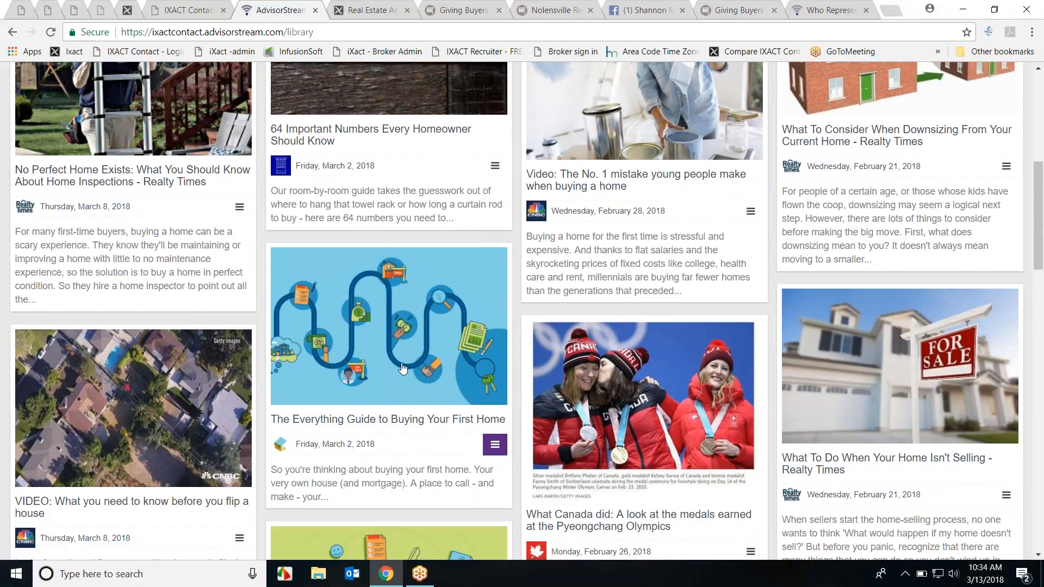
{"action": "left_click", "coordinate": [411, 402]}
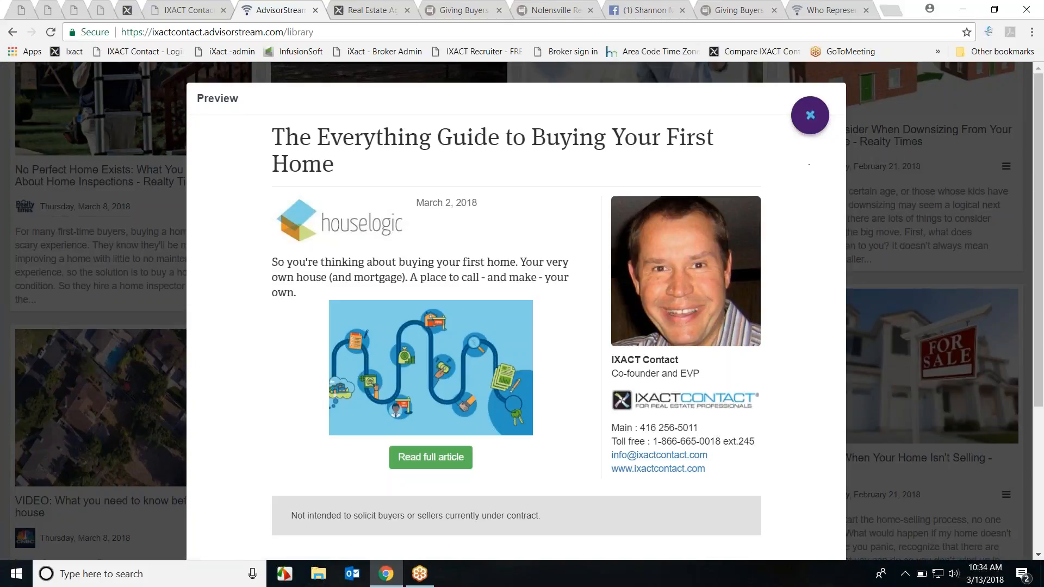
{"action": "mouse_move", "coordinate": [808, 113]}
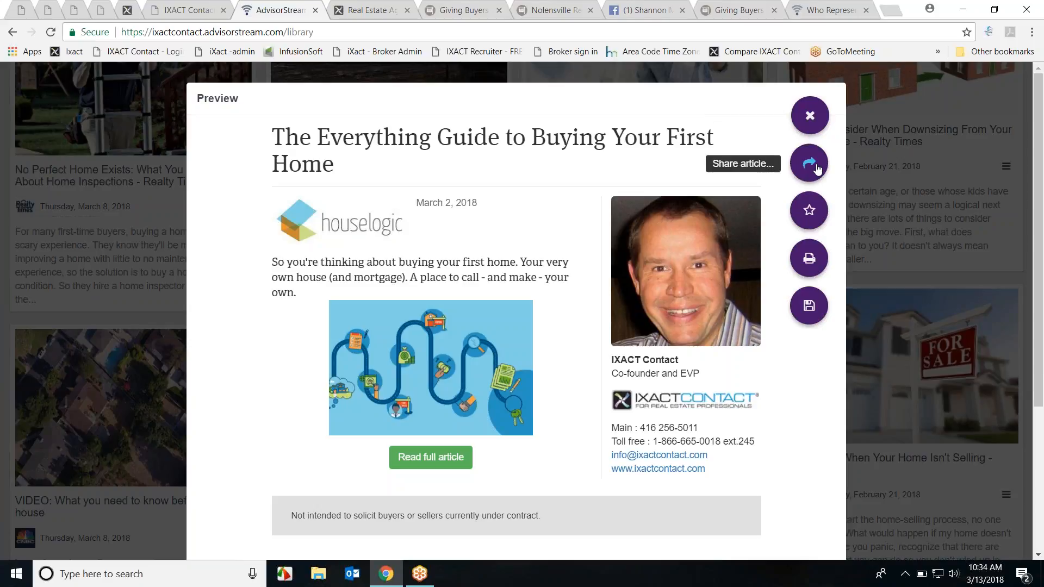
{"action": "left_click", "coordinate": [810, 114]}
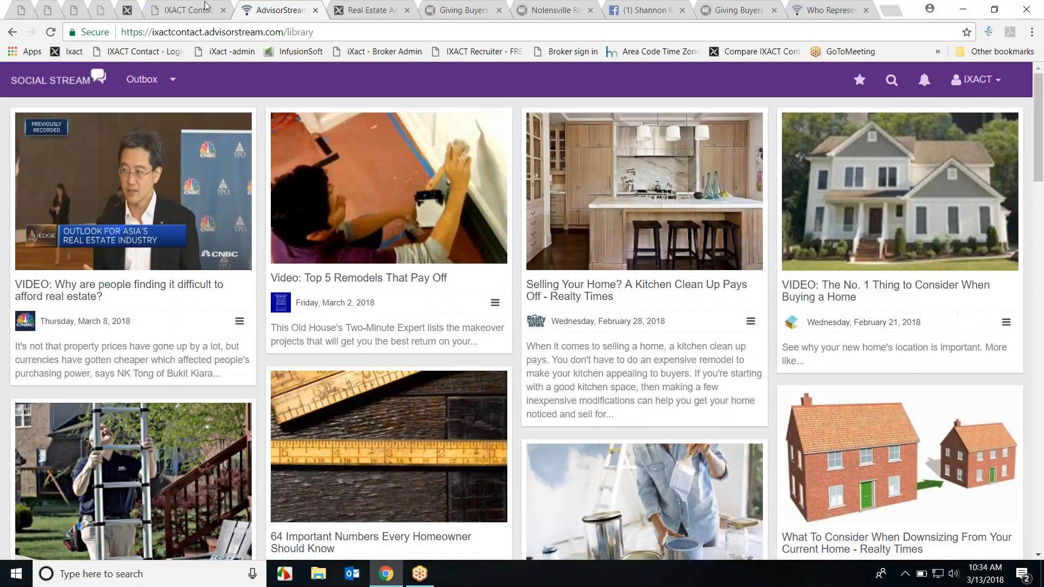
{"action": "left_click", "coordinate": [194, 10]}
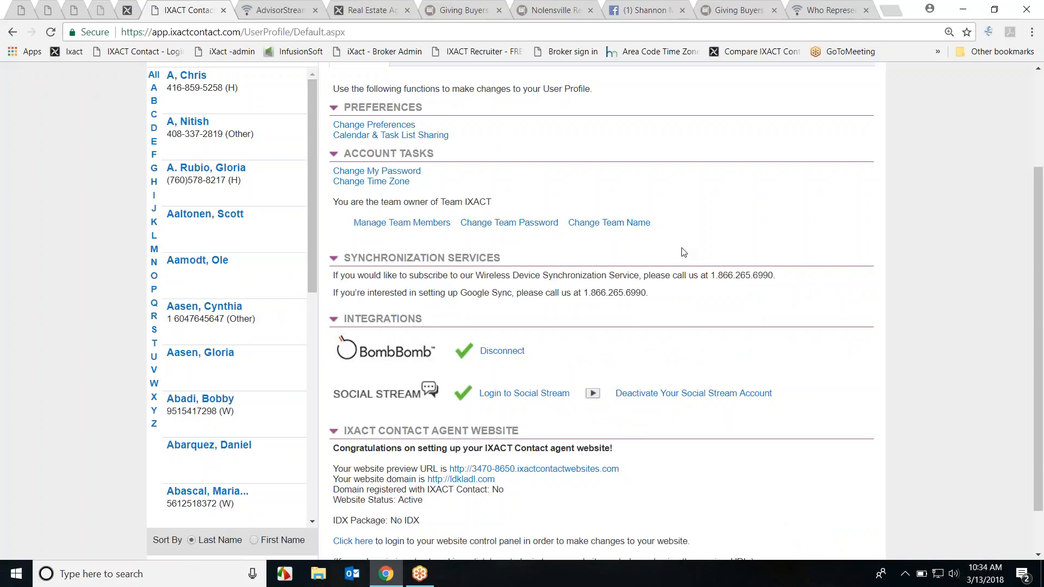
Step: Go from the IXACT Contact User Profile back to the AdvisorStream Social Stream library
{"action": "left_click", "coordinate": [278, 9]}
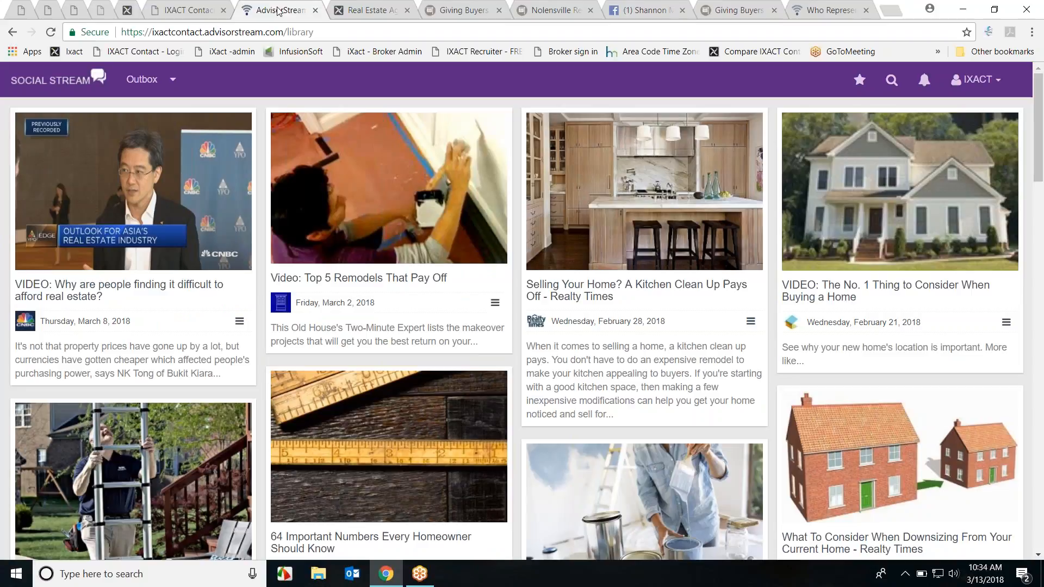
Step: Open Account Settings > Social Scheduler to view weekday send times and the US/Eastern timezone
{"action": "left_click", "coordinate": [977, 80]}
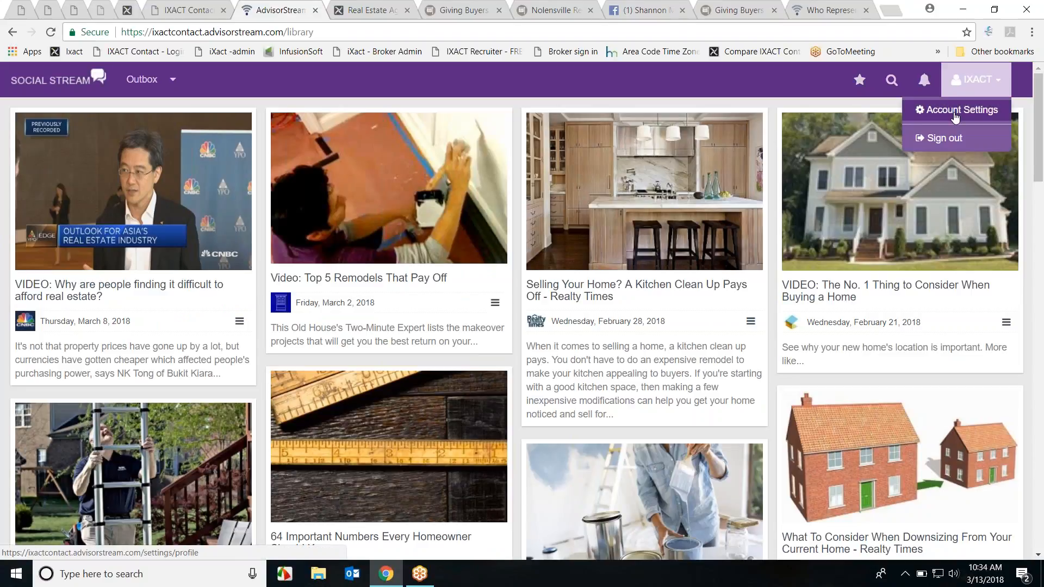
{"action": "left_click", "coordinate": [956, 110]}
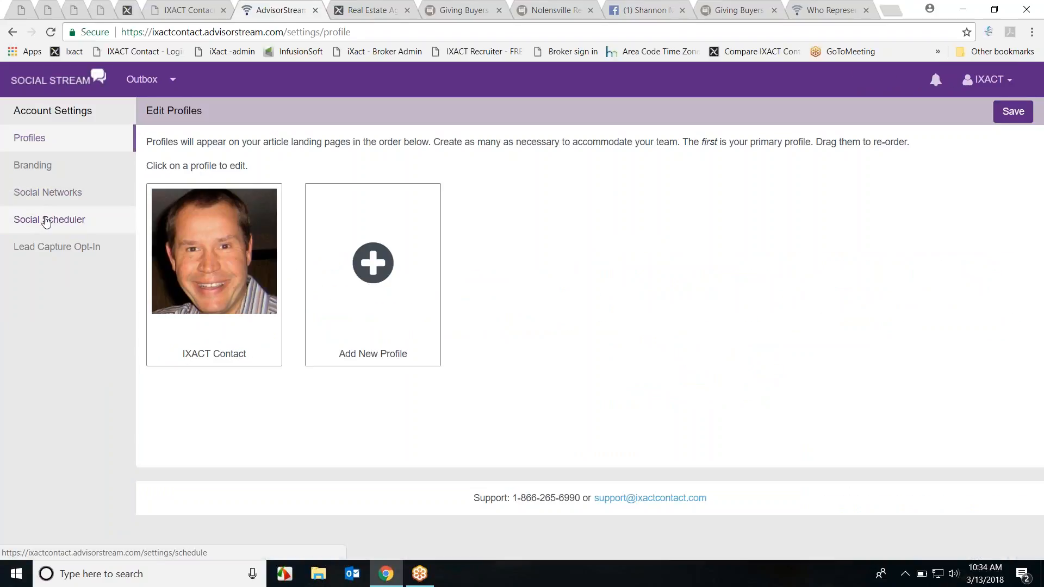
{"action": "left_click", "coordinate": [47, 220]}
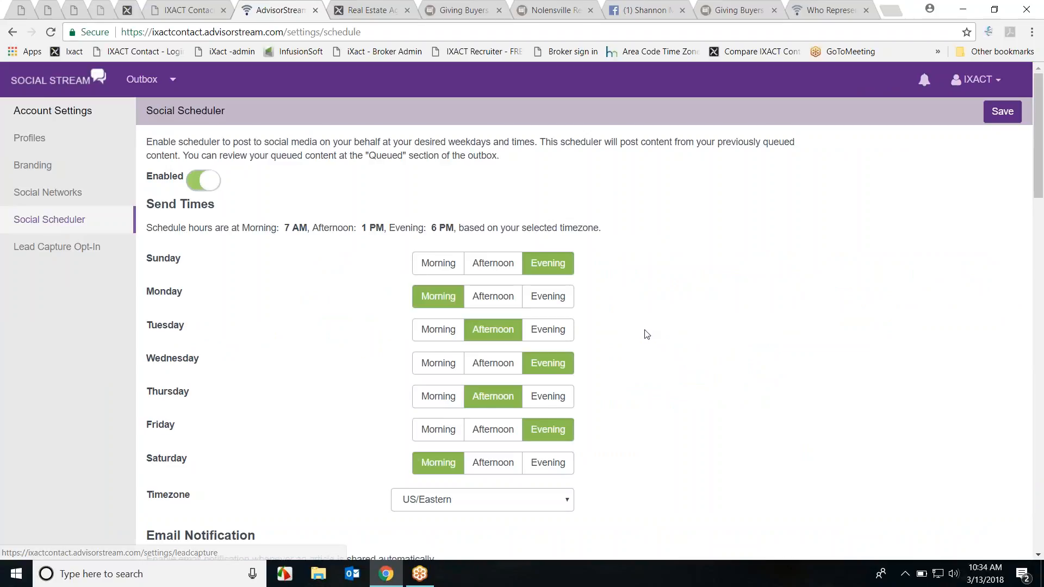
{"action": "scroll", "coordinate": [598, 305], "scroll_direction": "down", "scroll_amount": 2}
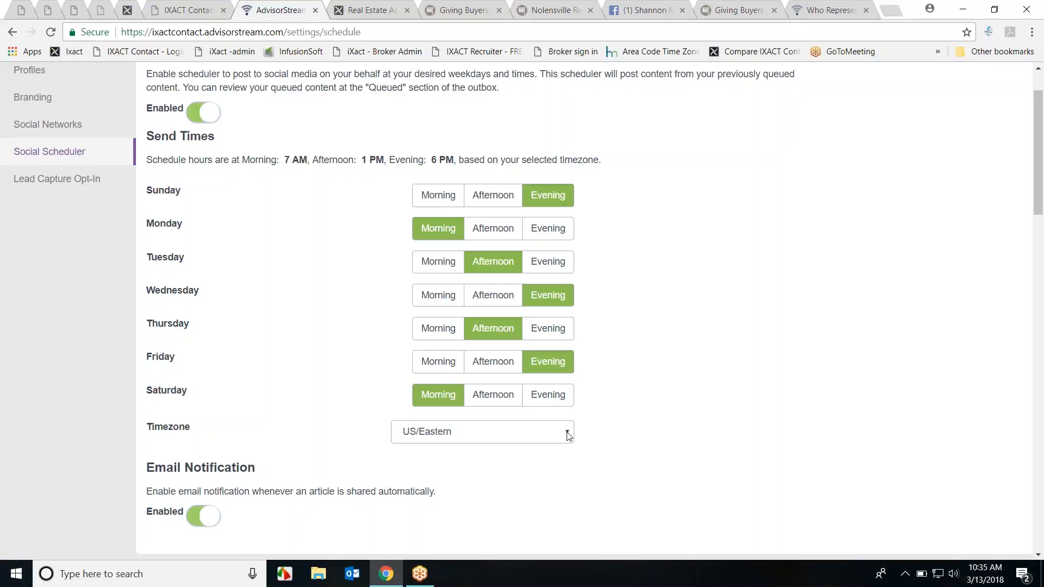
Step: Return to the IXACT Contact tab and scroll to the top of the User Profile page
{"action": "left_click", "coordinate": [191, 15]}
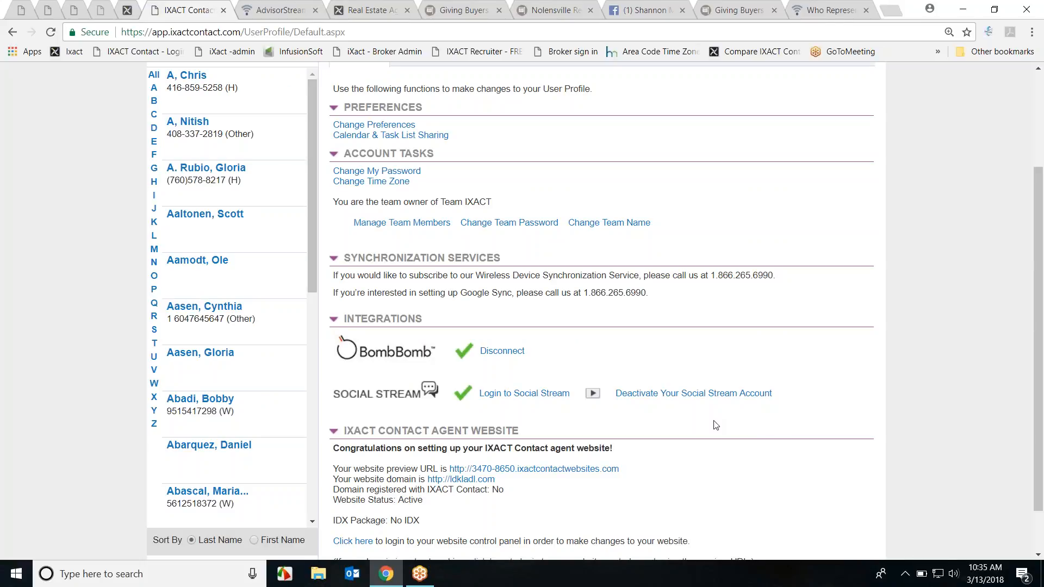
{"action": "scroll", "coordinate": [814, 422], "scroll_direction": "up", "scroll_amount": 3}
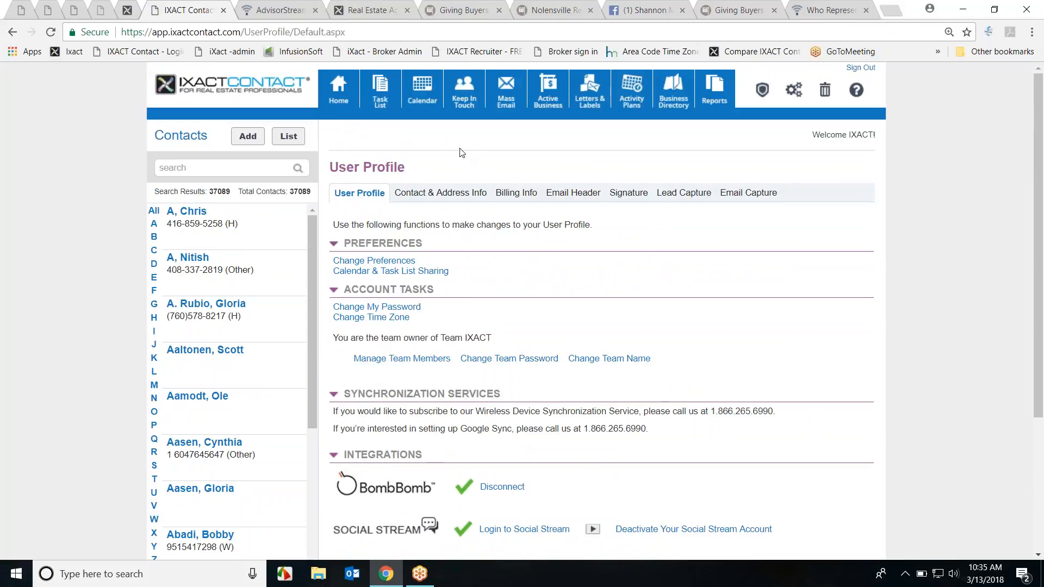
Step: Sign out, log in with an edited user ID, view Keep In Touch events, then open Mass Email templates
{"action": "left_click", "coordinate": [861, 67]}
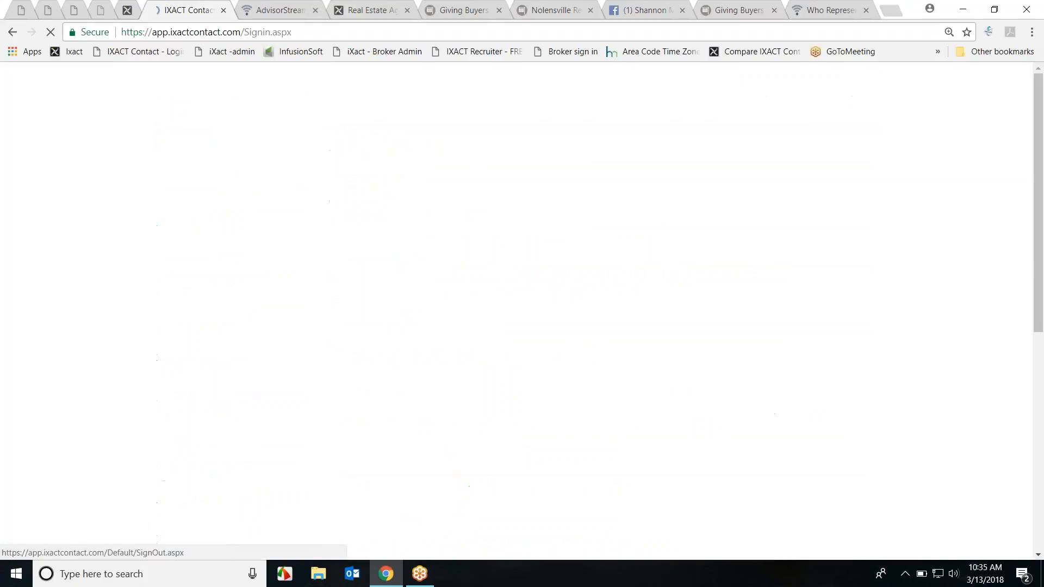
{"action": "double_click", "coordinate": [138, 356]}
{"action": "type", "text": "sale"}
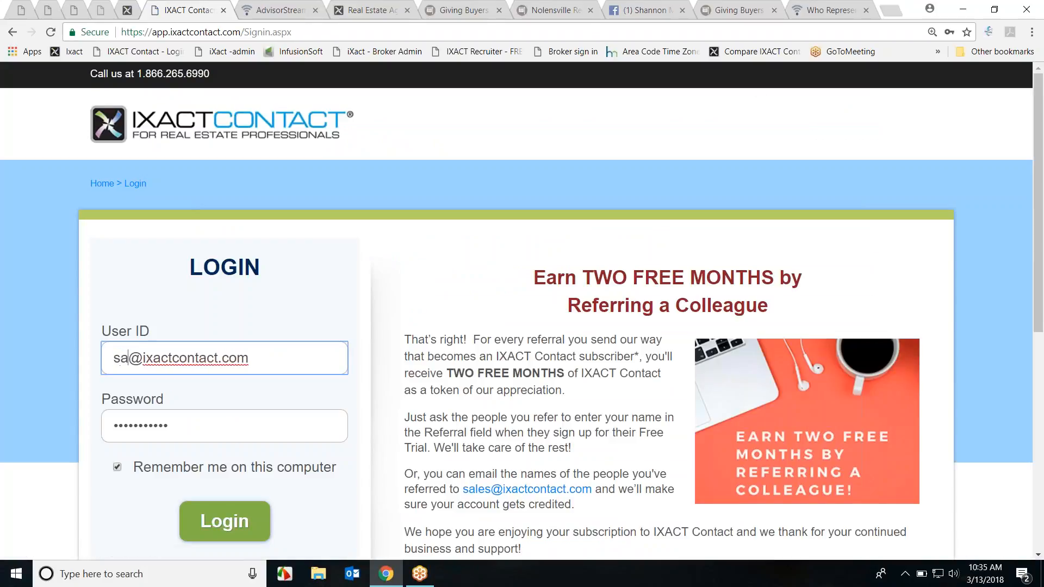
{"action": "type", "text": "s"}
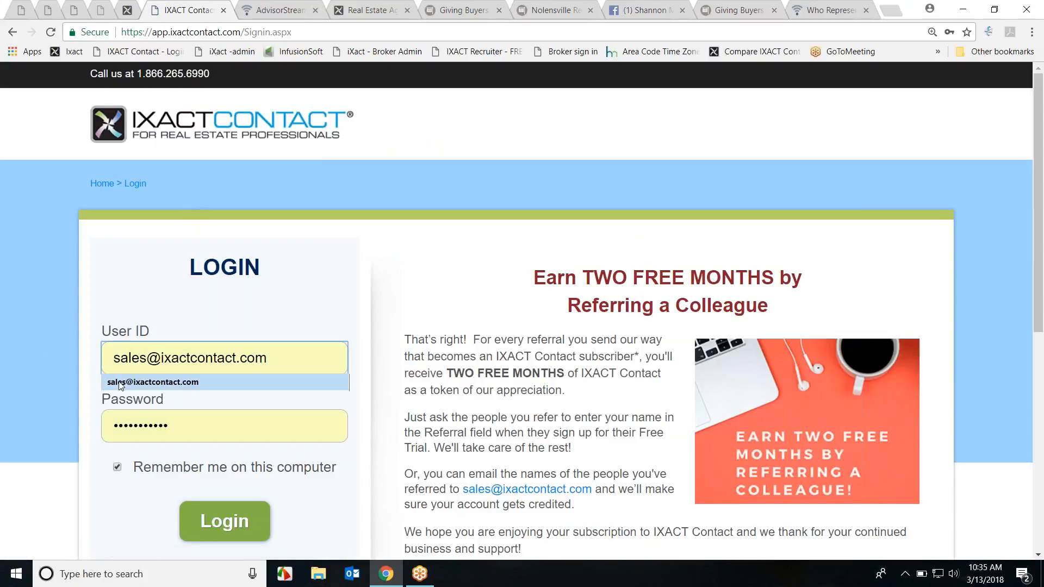
{"action": "left_click", "coordinate": [232, 526]}
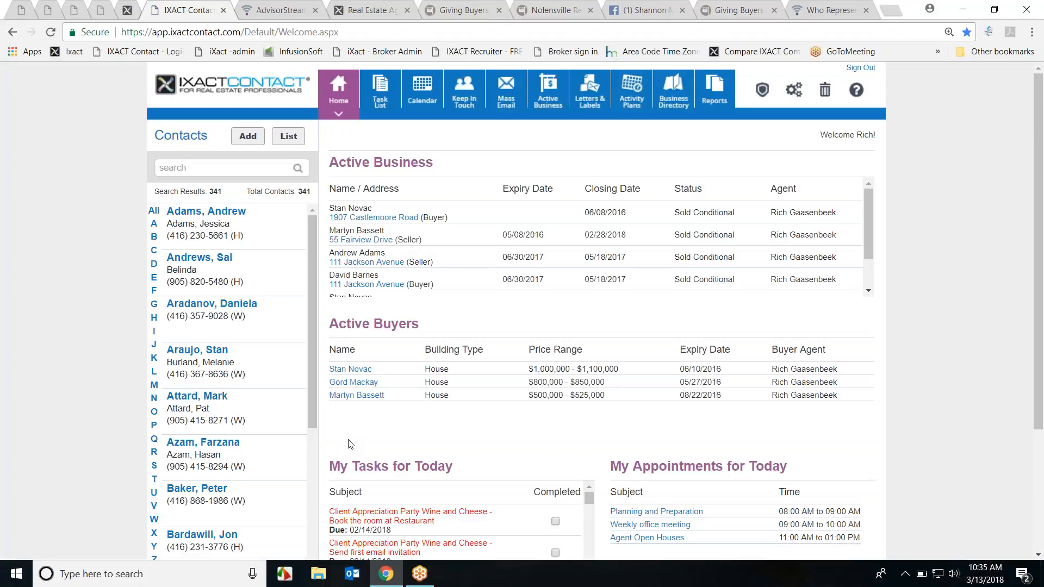
{"action": "left_click", "coordinate": [465, 95]}
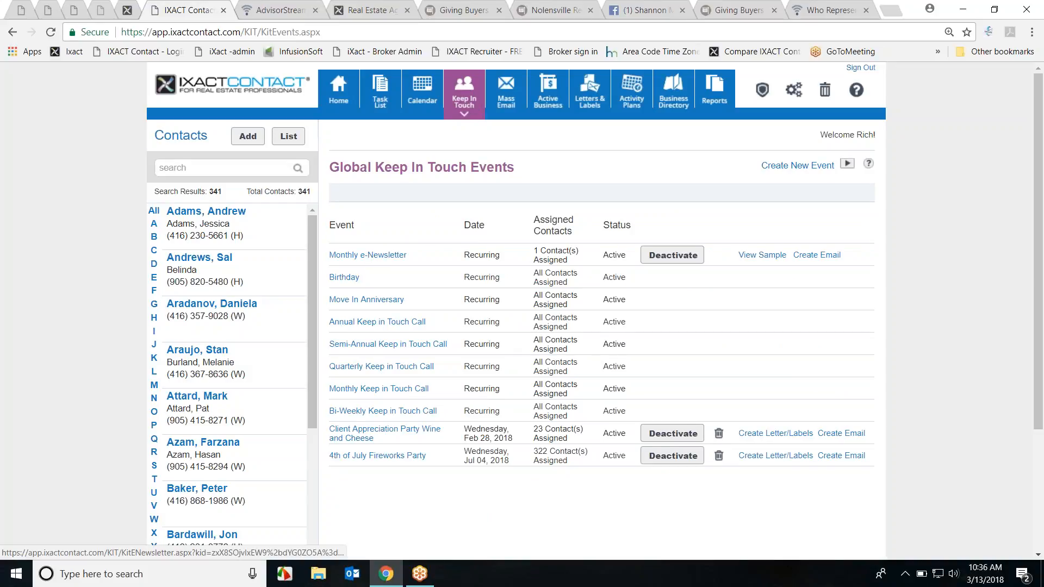
{"action": "left_click", "coordinate": [501, 101]}
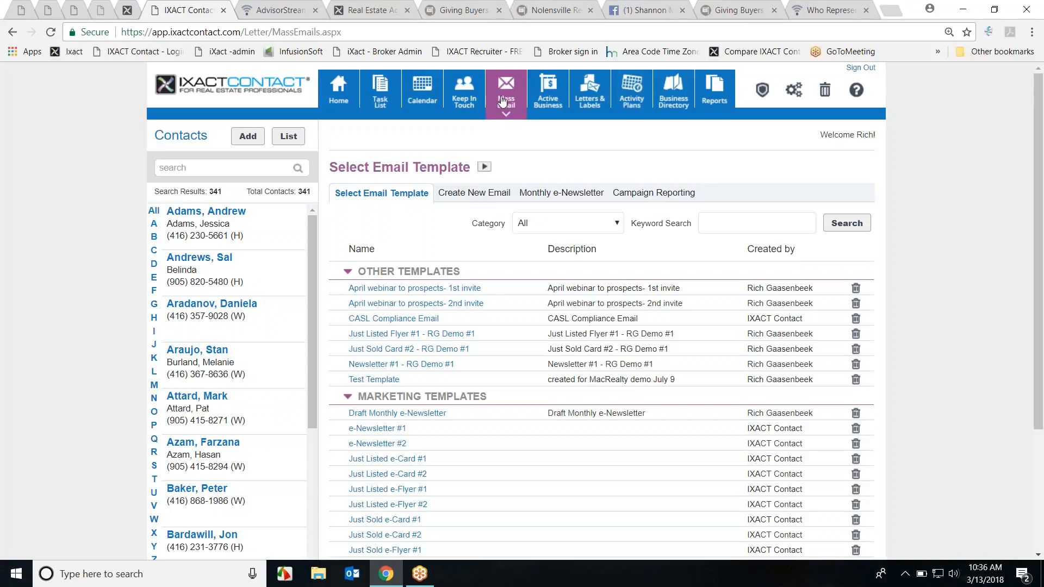
Step: Open the Monthly e-Newsletter setup and review the March 2018 issue's subject, auto-send schedule and history
{"action": "left_click", "coordinate": [581, 194]}
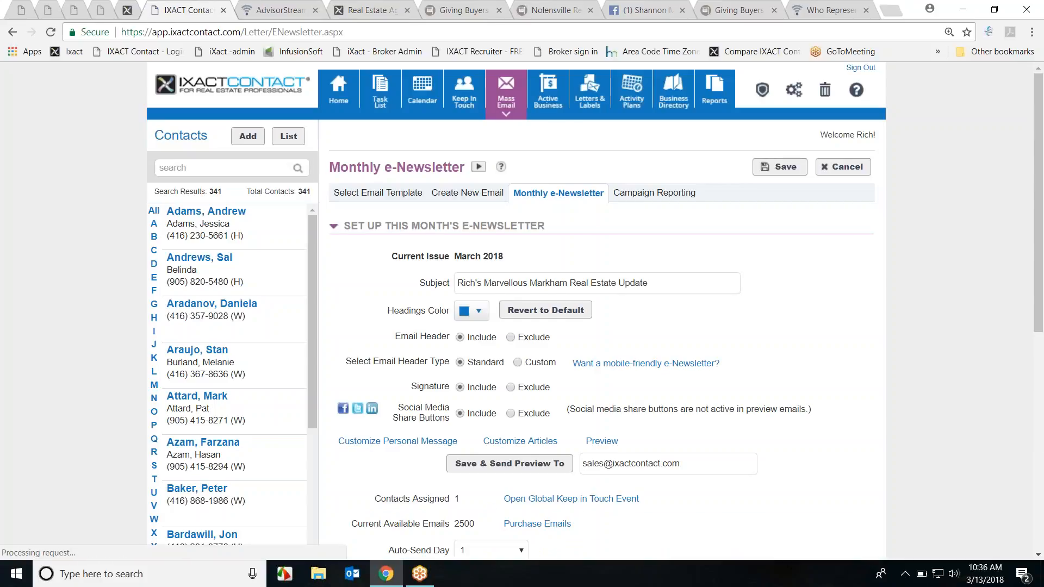
{"action": "scroll", "coordinate": [798, 287], "scroll_direction": "down", "scroll_amount": 3}
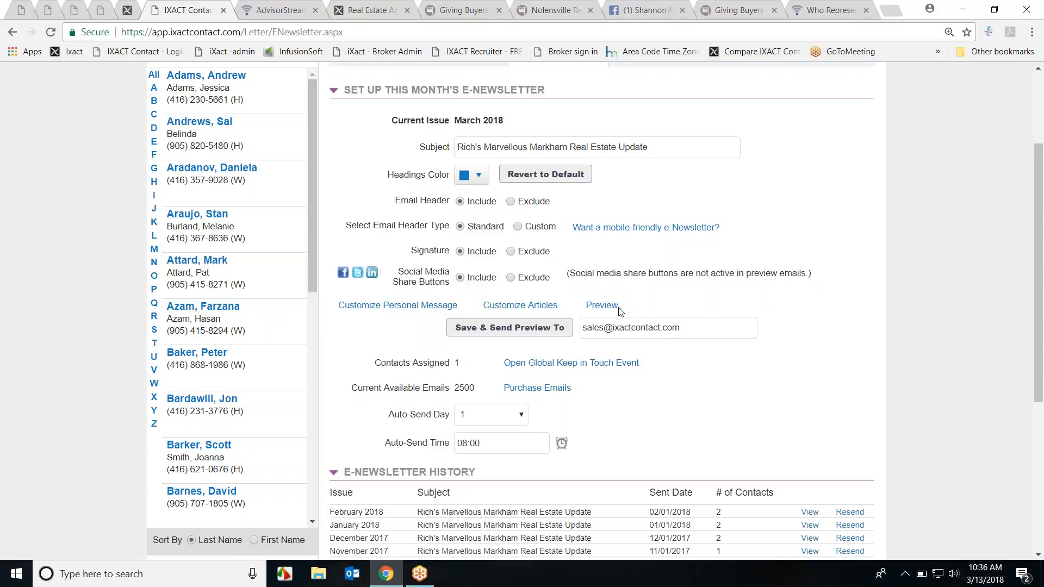
{"action": "scroll", "coordinate": [620, 313], "scroll_direction": "down", "scroll_amount": 1}
{"action": "scroll", "coordinate": [748, 347], "scroll_direction": "down", "scroll_amount": 1}
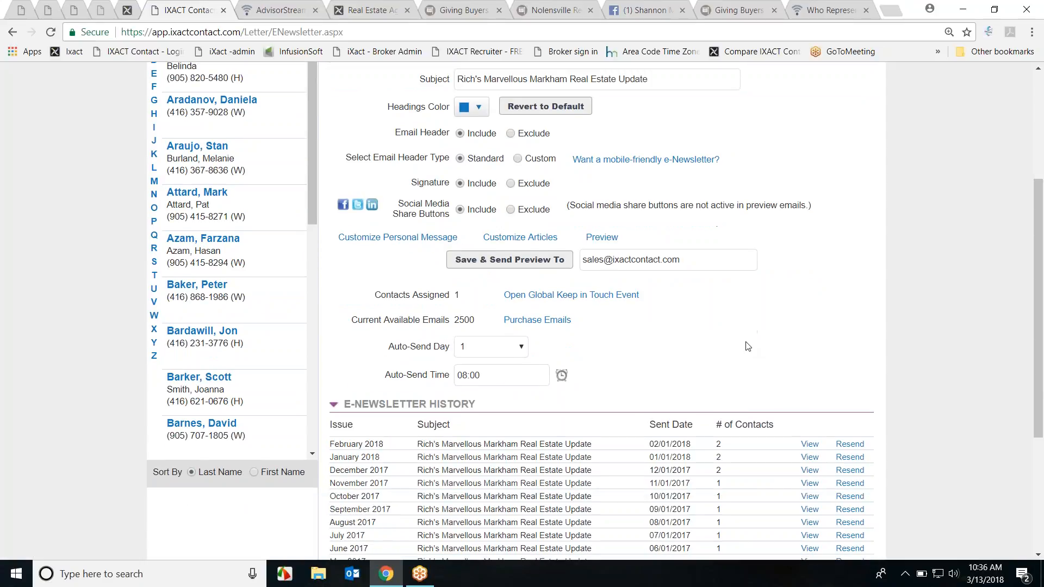
{"action": "scroll", "coordinate": [777, 338], "scroll_direction": "up", "scroll_amount": 3}
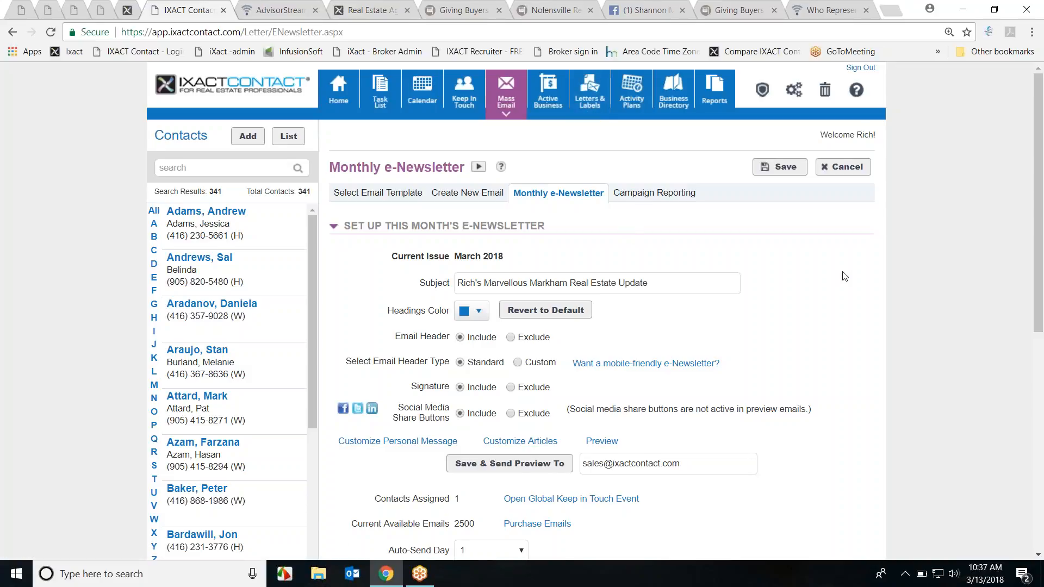
{"action": "scroll", "coordinate": [842, 277], "scroll_direction": "down", "scroll_amount": 2}
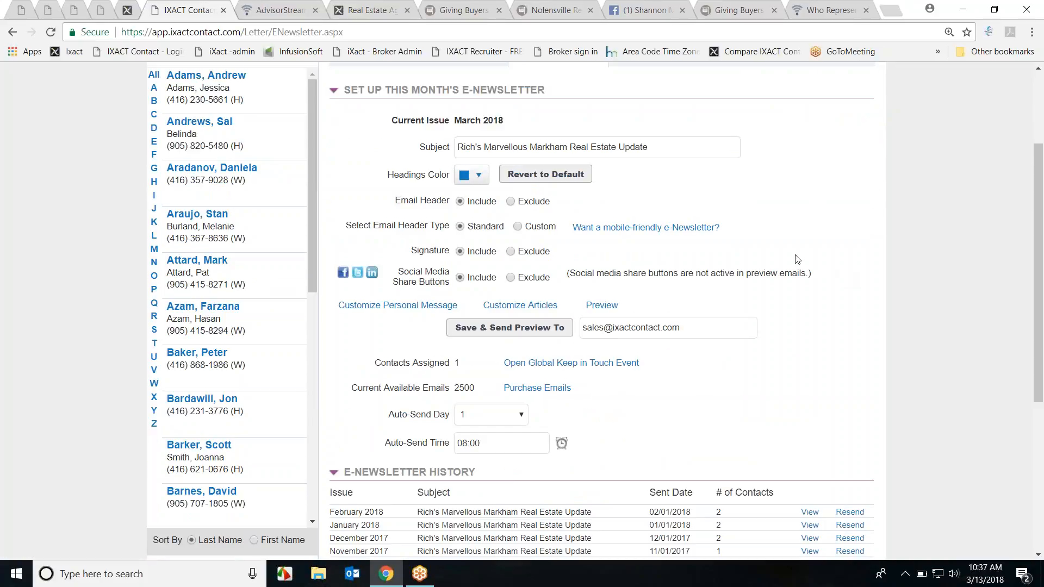
{"action": "scroll", "coordinate": [716, 254], "scroll_direction": "up", "scroll_amount": 2}
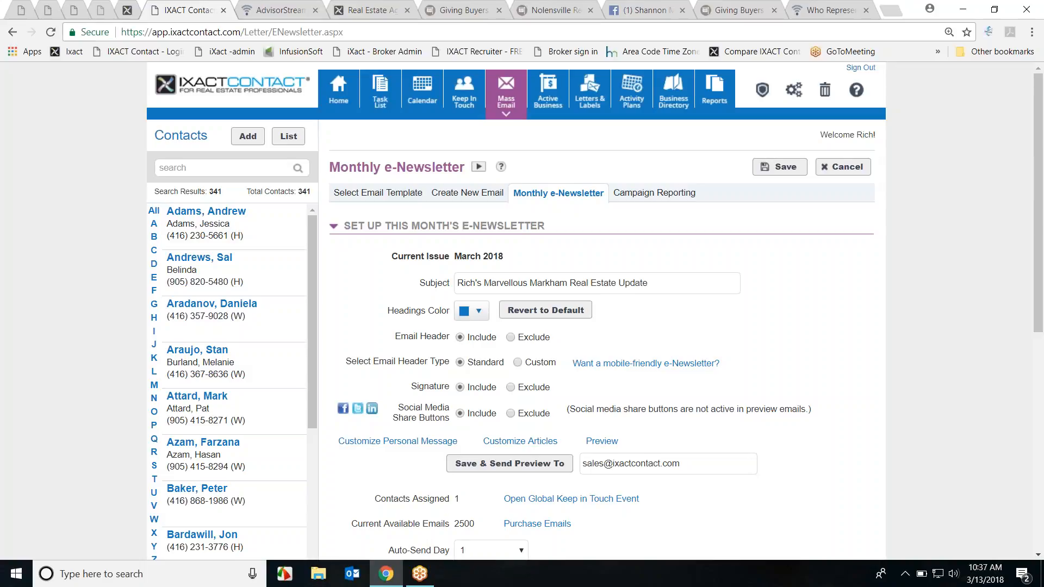
{"action": "scroll", "coordinate": [849, 295], "scroll_direction": "down", "scroll_amount": 1}
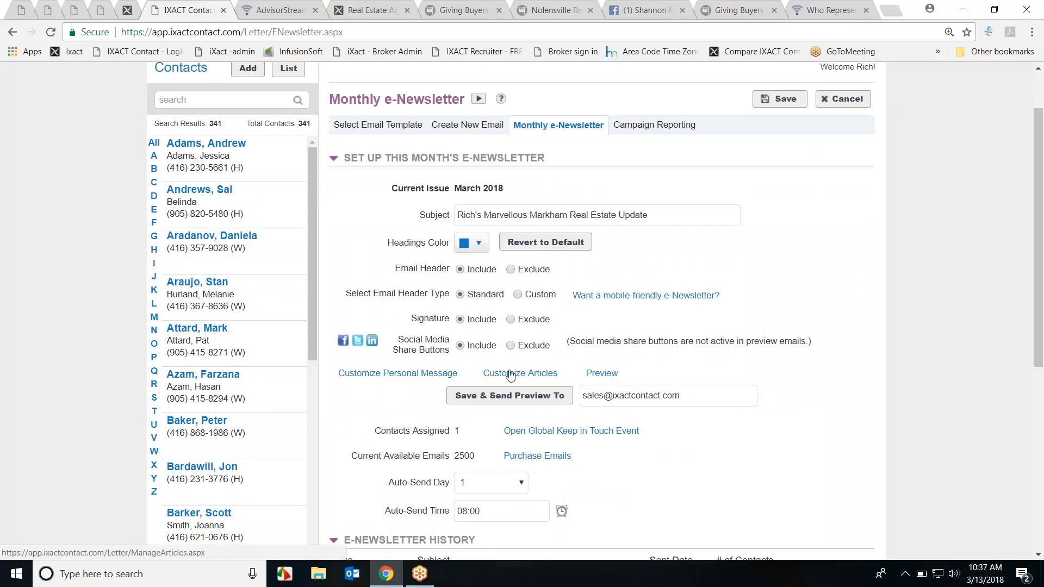
Step: Preview the March 2018 newsletter down to its articles, close it, and open article customization
{"action": "left_click", "coordinate": [612, 374]}
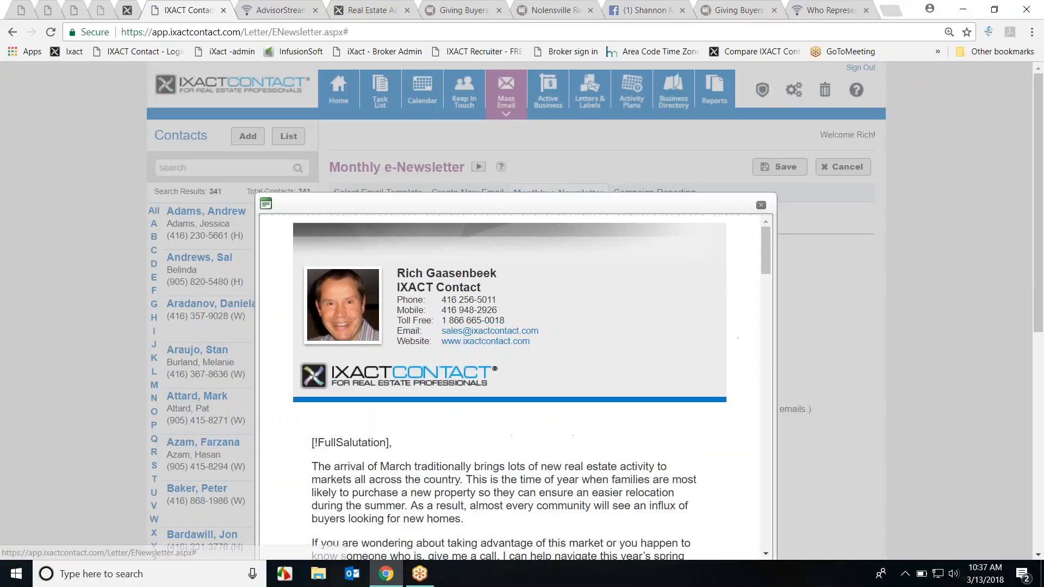
{"action": "scroll", "coordinate": [814, 353], "scroll_direction": "down", "scroll_amount": 1}
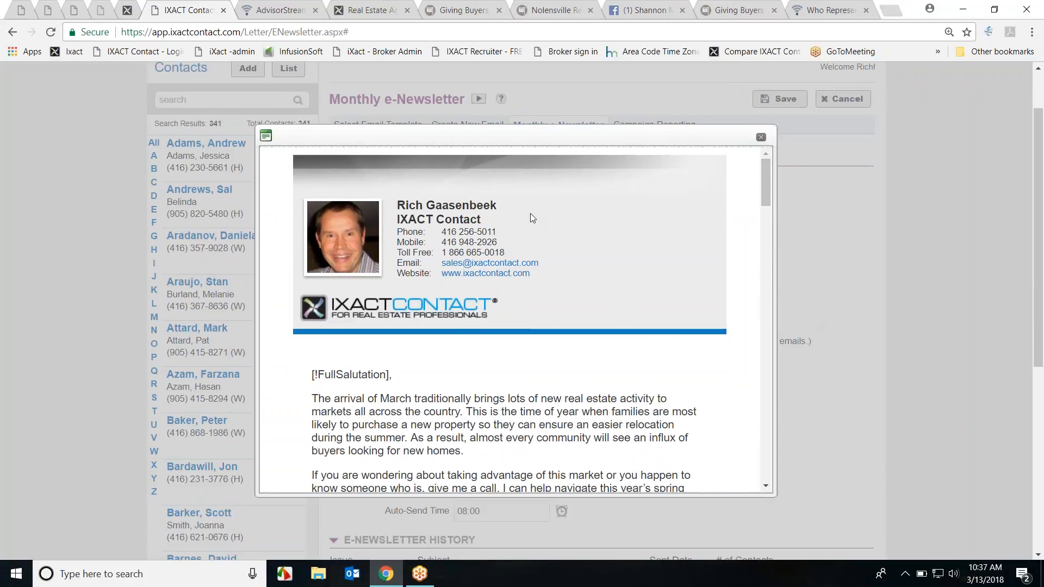
{"action": "left_click_drag", "start_coordinate": [768, 180], "coordinate": [768, 205]}
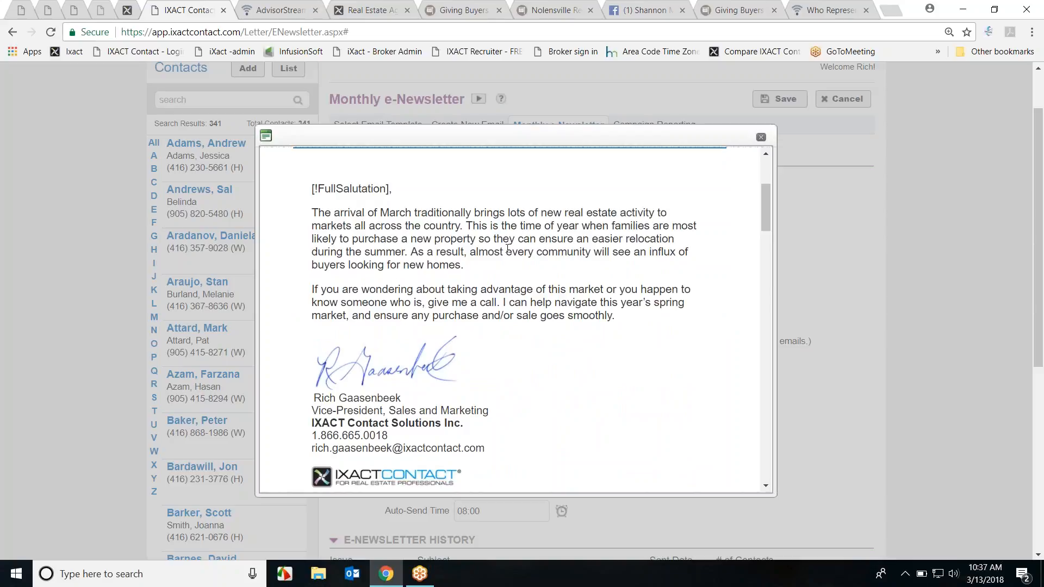
{"action": "left_click_drag", "start_coordinate": [765, 198], "coordinate": [768, 385]}
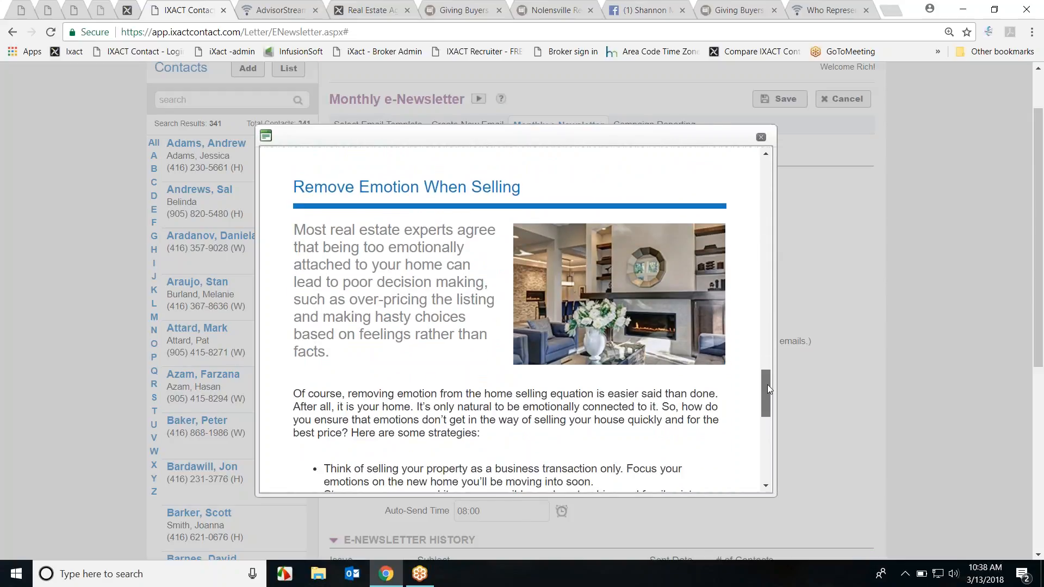
{"action": "left_click", "coordinate": [761, 137]}
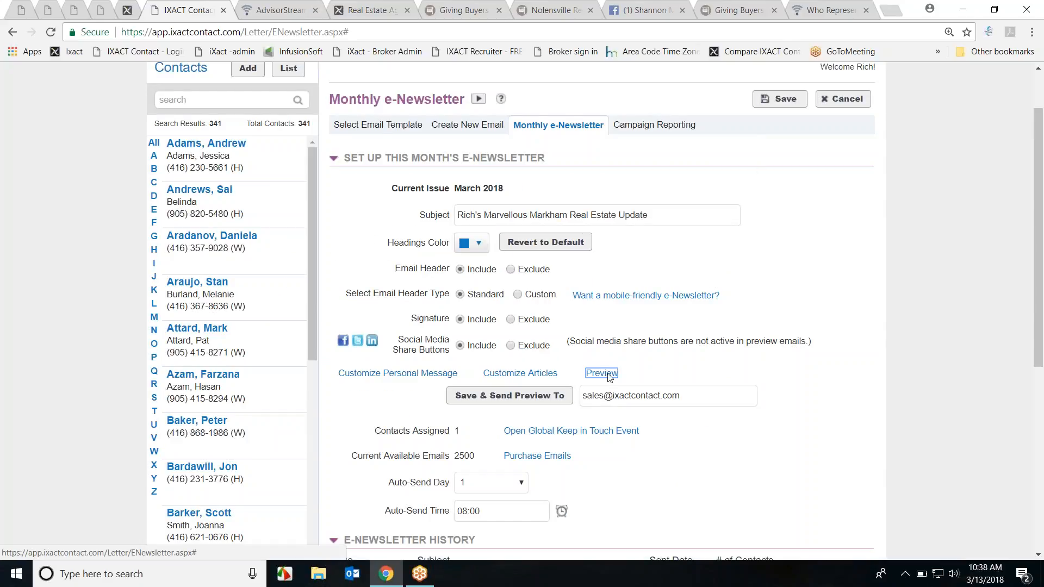
{"action": "left_click", "coordinate": [511, 375]}
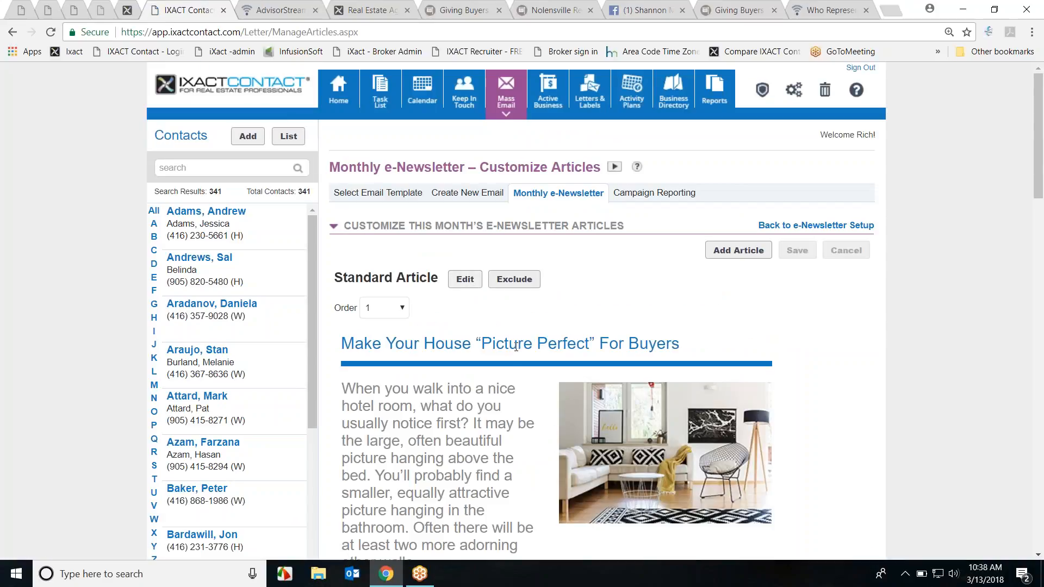
Step: Exclude the second standard article (Order 2) from this month's newsletter
{"action": "scroll", "coordinate": [792, 361], "scroll_direction": "down", "scroll_amount": 5}
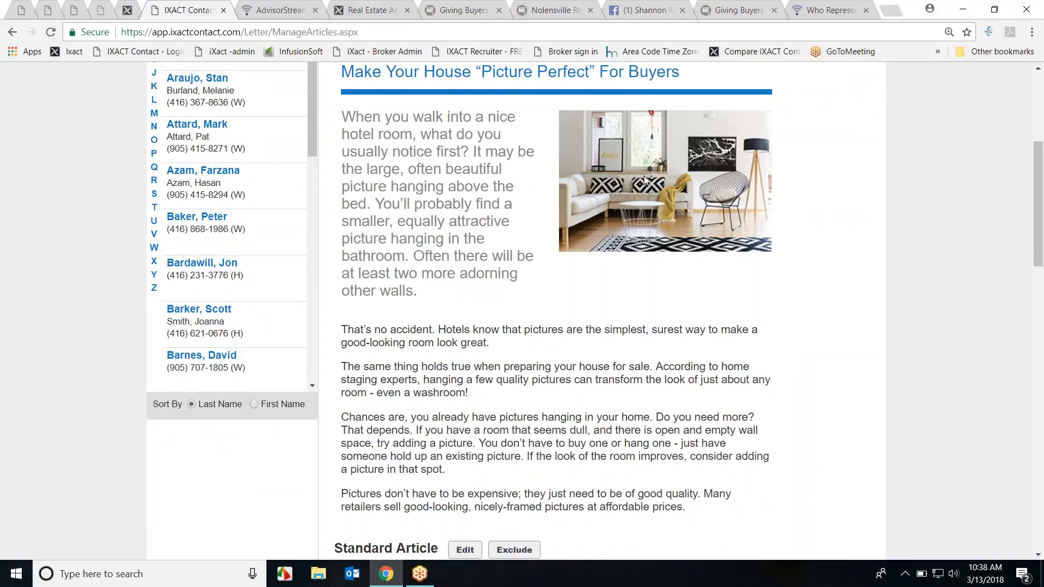
{"action": "scroll", "coordinate": [713, 289], "scroll_direction": "down", "scroll_amount": 4}
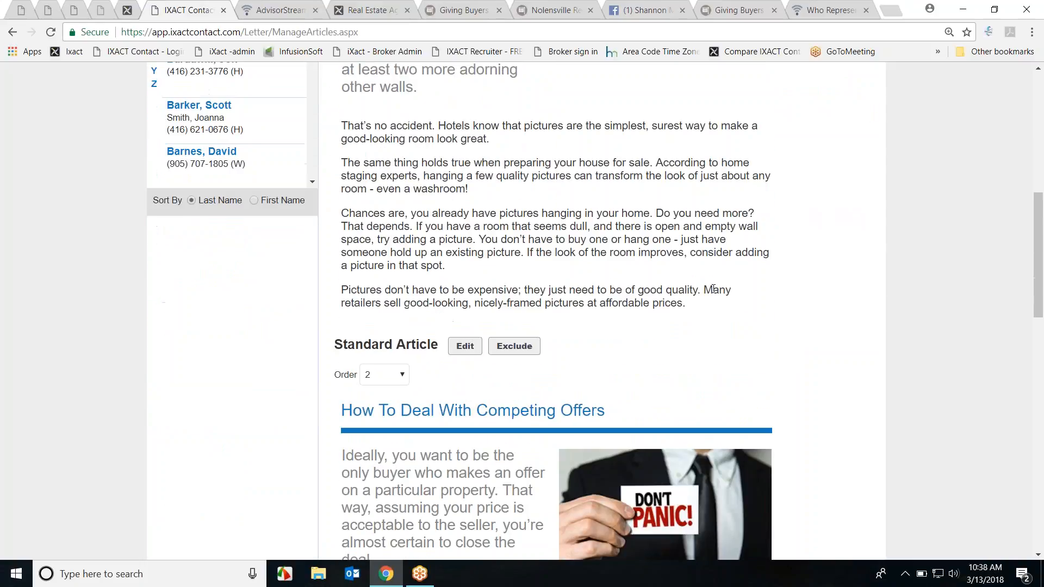
{"action": "left_click", "coordinate": [516, 350]}
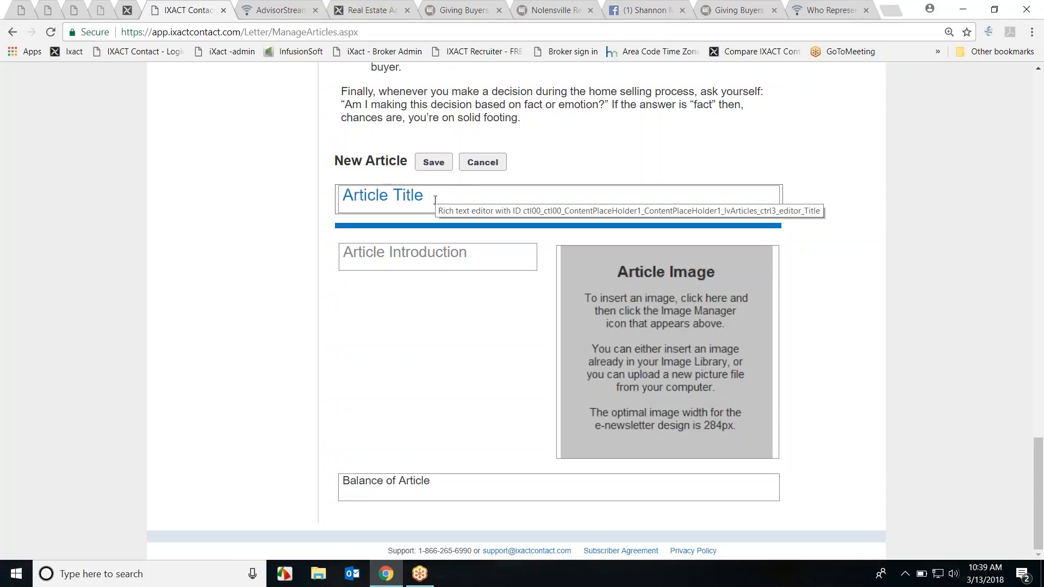
Step: Discard the blank new article, view Email Campaign Reporting, then sign out
{"action": "left_click", "coordinate": [487, 168]}
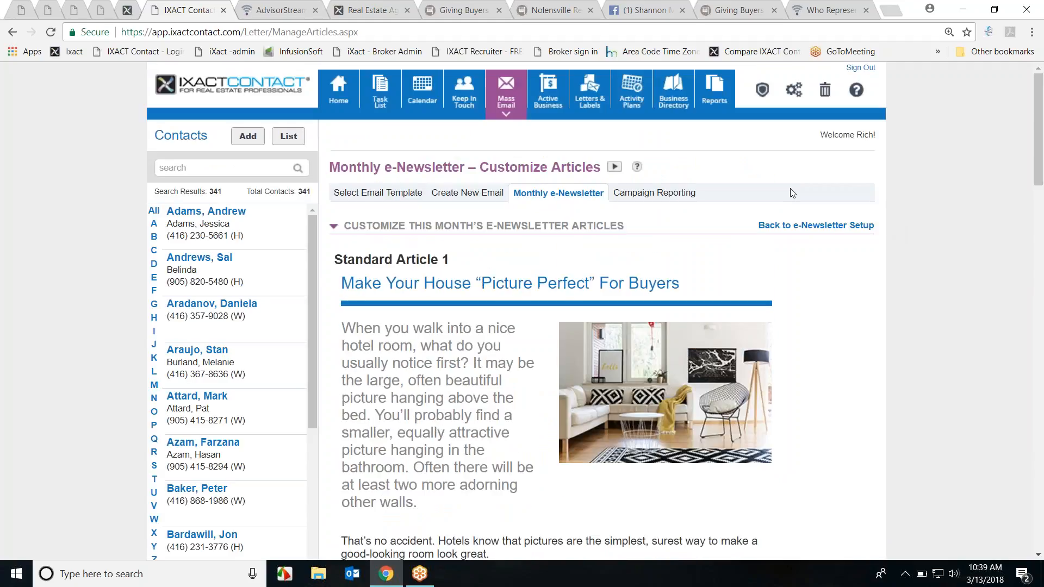
{"action": "left_click", "coordinate": [653, 197]}
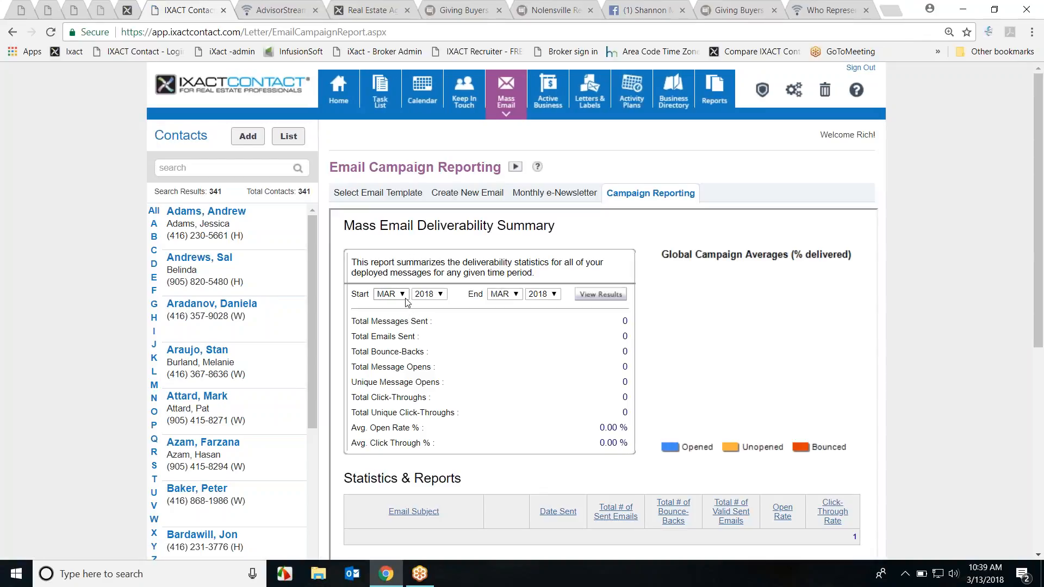
{"action": "left_click", "coordinate": [861, 70]}
Step: Log in with the other demo account's user ID and open its Mass Email templates
{"action": "double_click", "coordinate": [158, 358]}
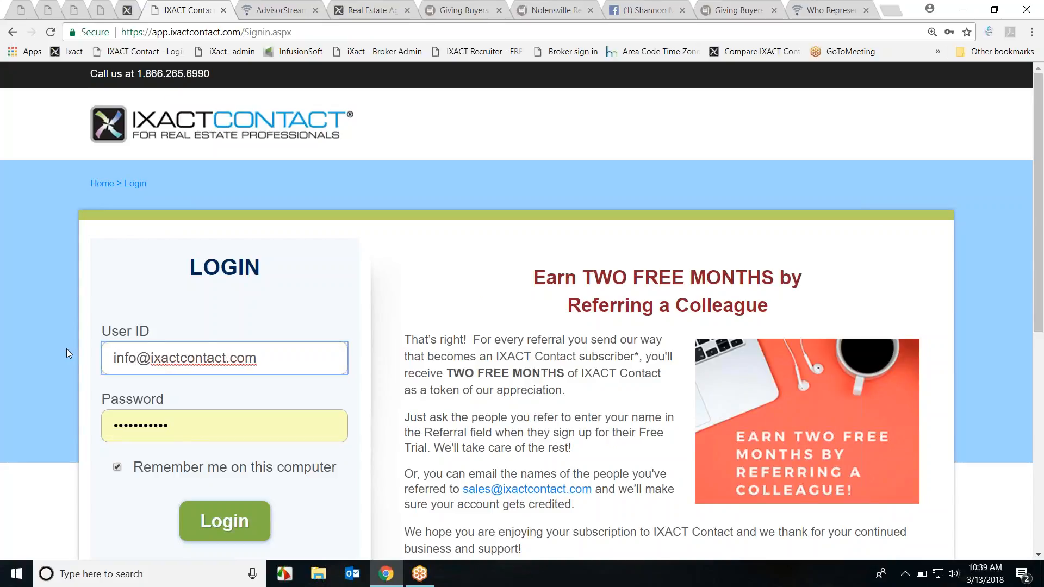
{"action": "left_click", "coordinate": [221, 520]}
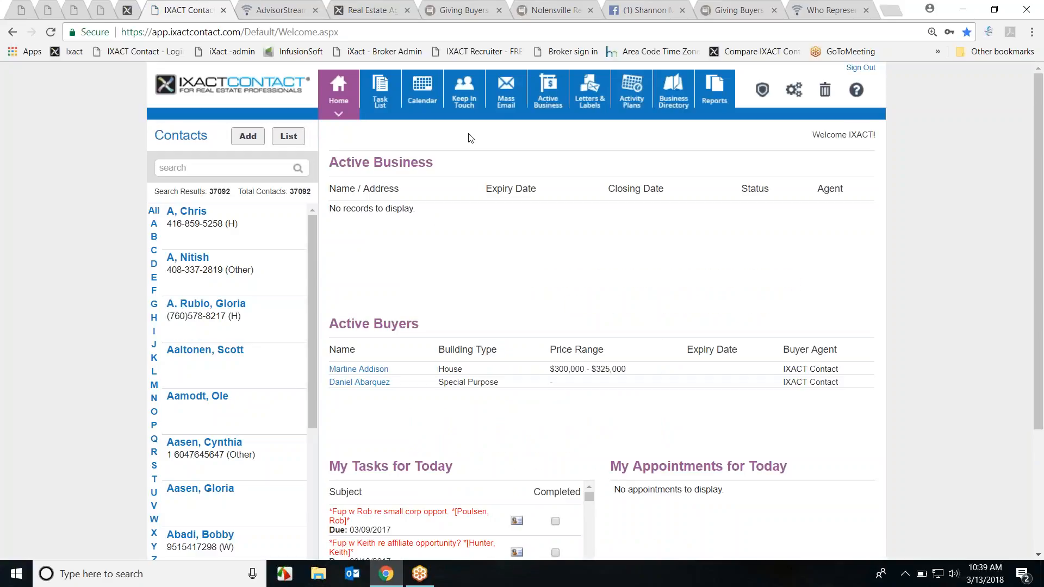
{"action": "left_click", "coordinate": [502, 102]}
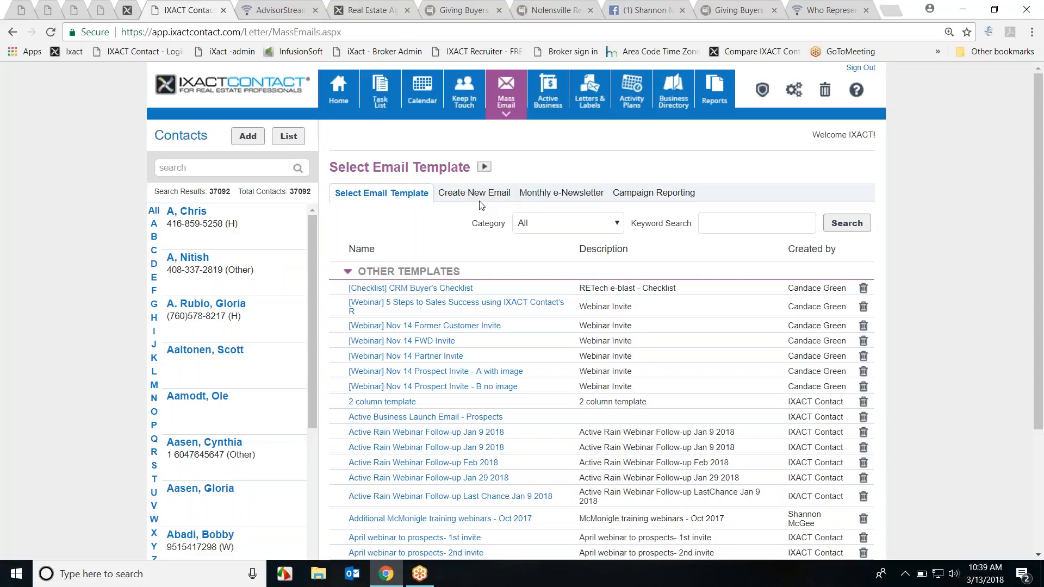
Step: Review campaign reporting statistics and open the March 2018 partner update report (571 sent, 16.64% opened)
{"action": "left_click", "coordinate": [626, 195]}
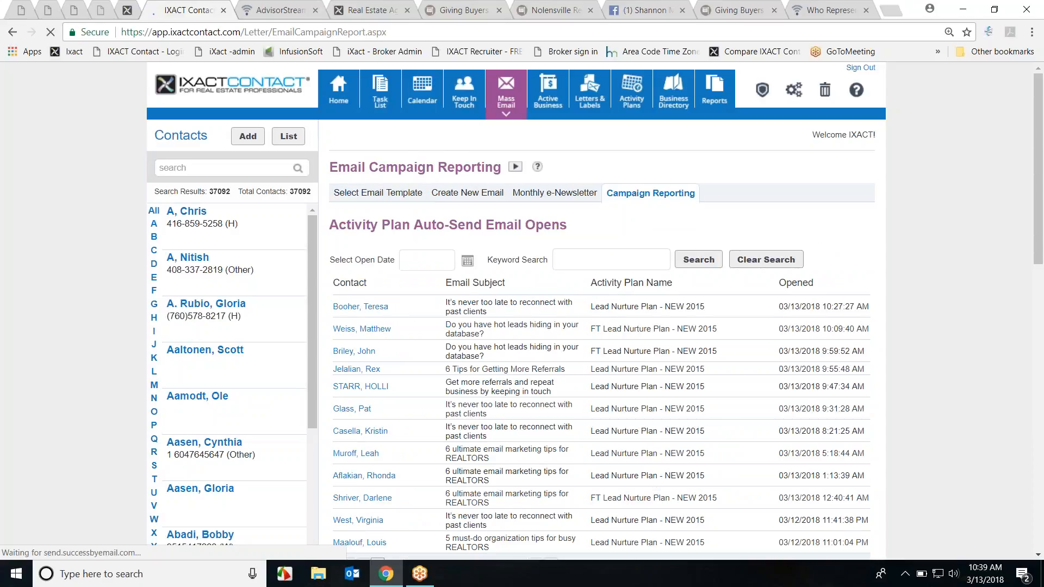
{"action": "left_click", "coordinate": [1039, 283]}
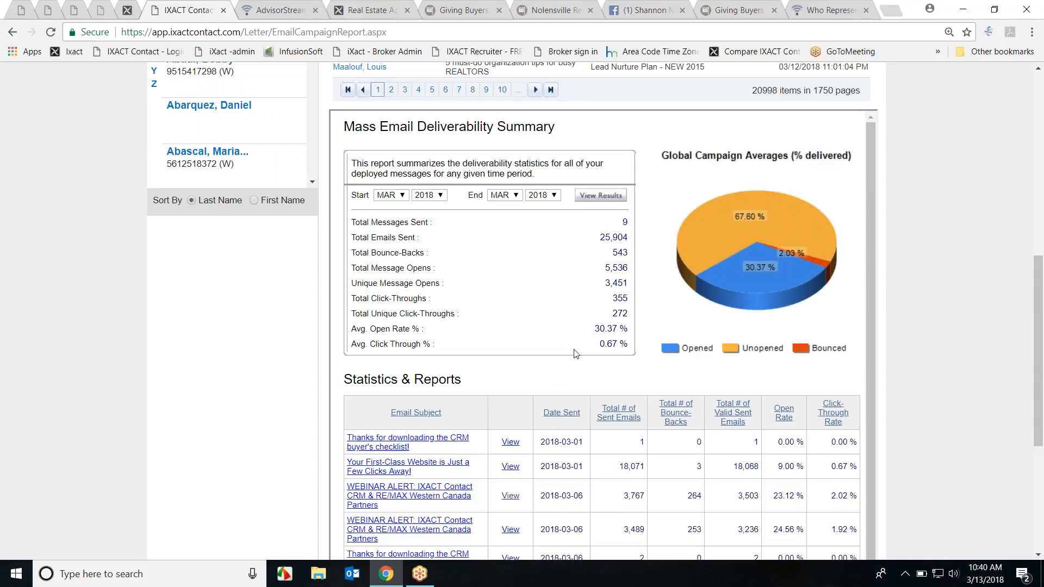
{"action": "scroll", "coordinate": [582, 337], "scroll_direction": "down", "scroll_amount": 1}
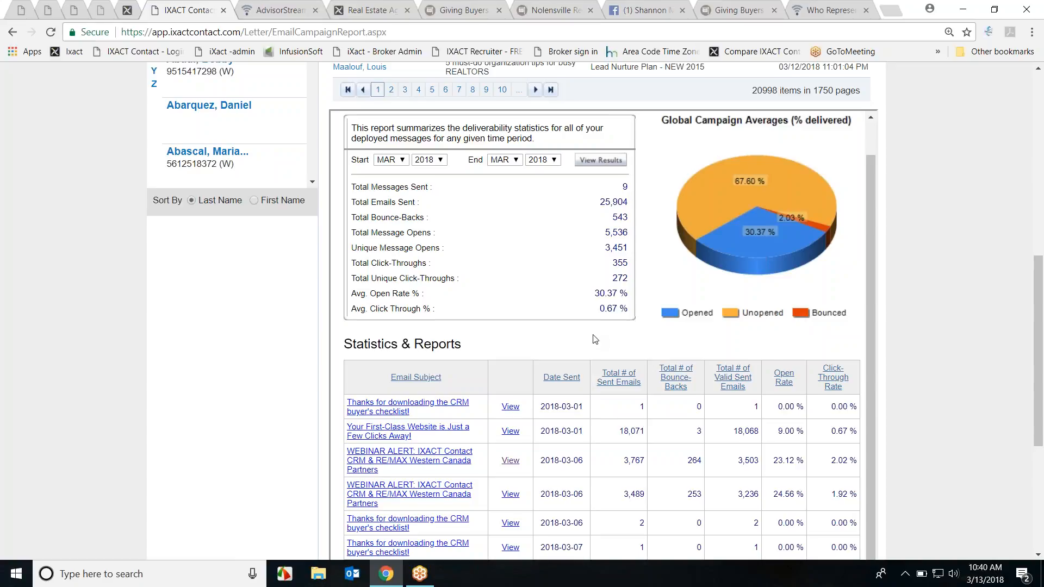
{"action": "scroll", "coordinate": [595, 339], "scroll_direction": "down", "scroll_amount": 2}
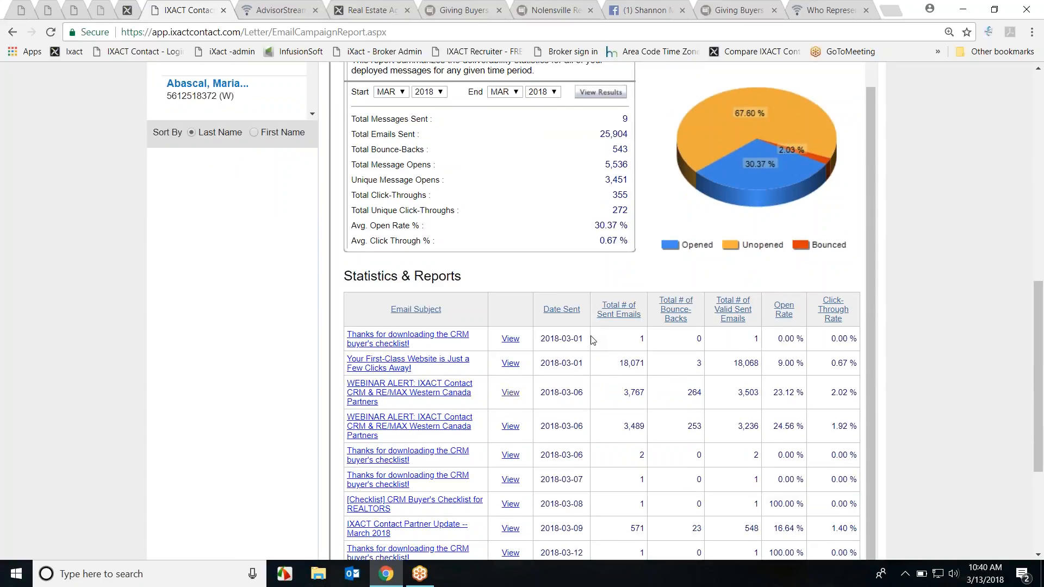
{"action": "scroll", "coordinate": [592, 339], "scroll_direction": "down", "scroll_amount": 2}
{"action": "left_click", "coordinate": [402, 457]}
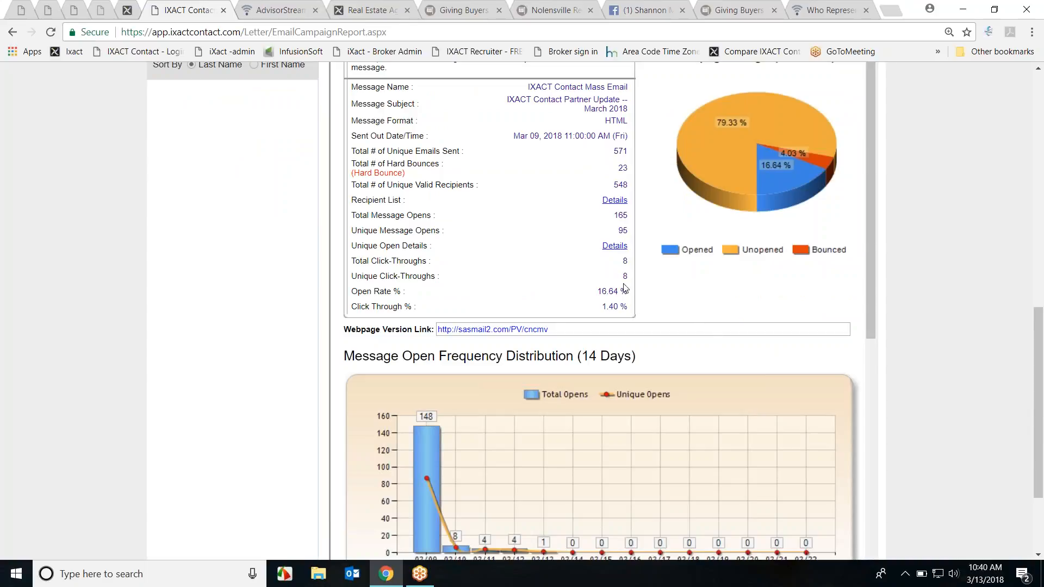
Step: List the March 2018 partner update's unique openers, sorted by hit number descending
{"action": "left_click", "coordinate": [615, 246]}
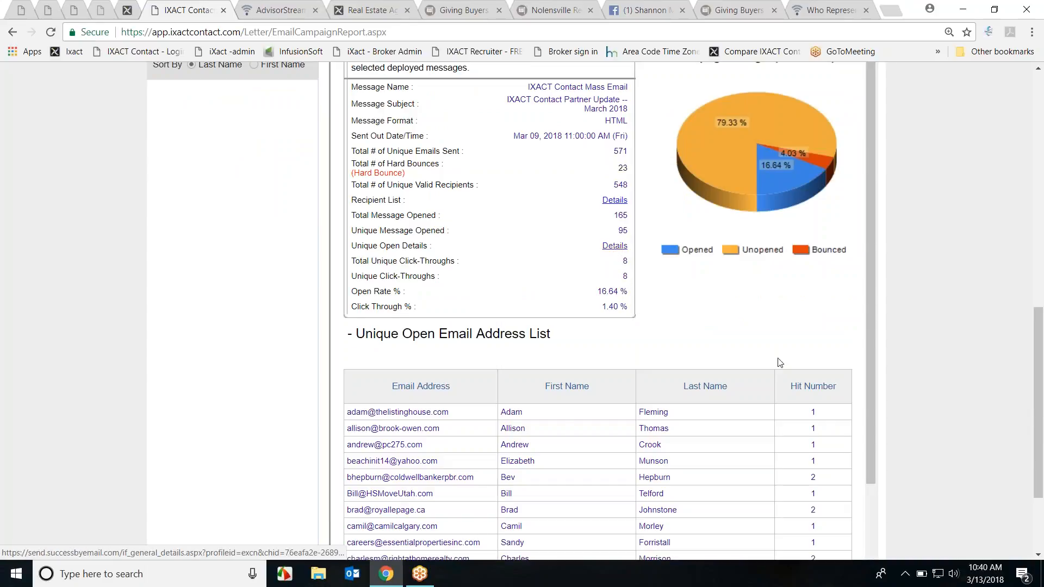
{"action": "scroll", "coordinate": [761, 375], "scroll_direction": "down", "scroll_amount": 1}
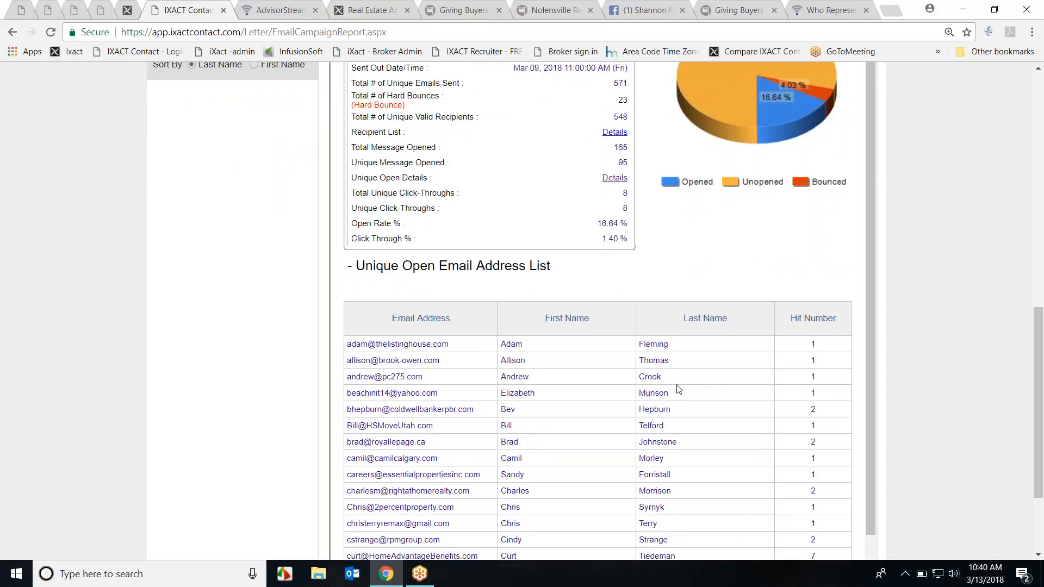
{"action": "left_click", "coordinate": [822, 334]}
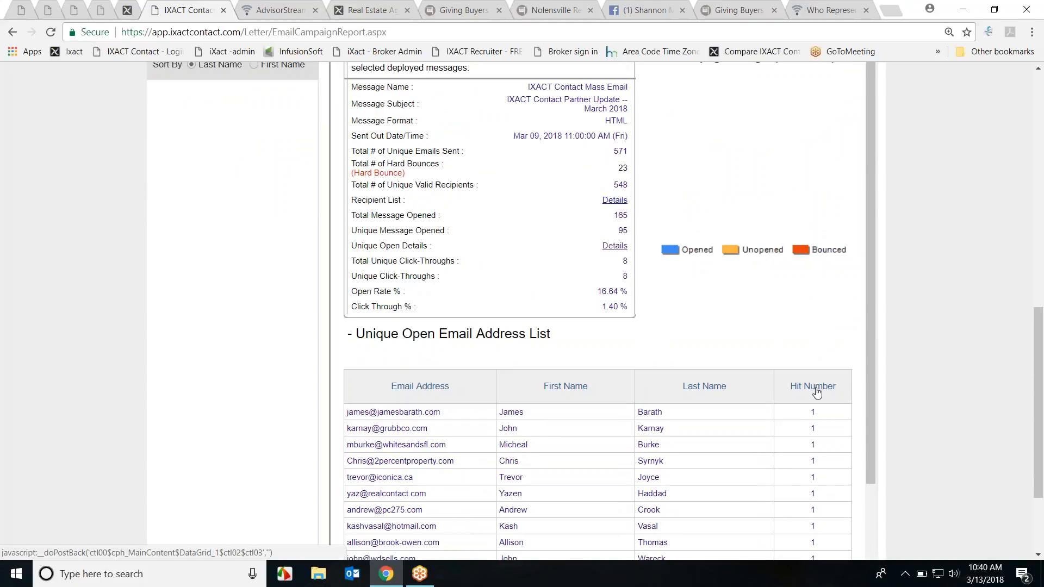
{"action": "left_click", "coordinate": [815, 387]}
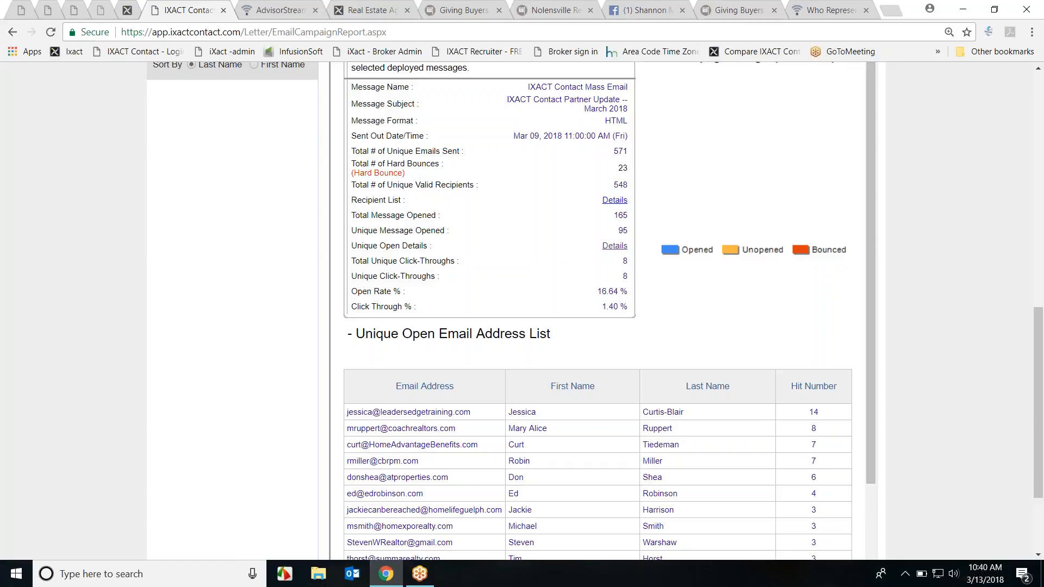
{"action": "scroll", "coordinate": [839, 419], "scroll_direction": "up", "scroll_amount": 10}
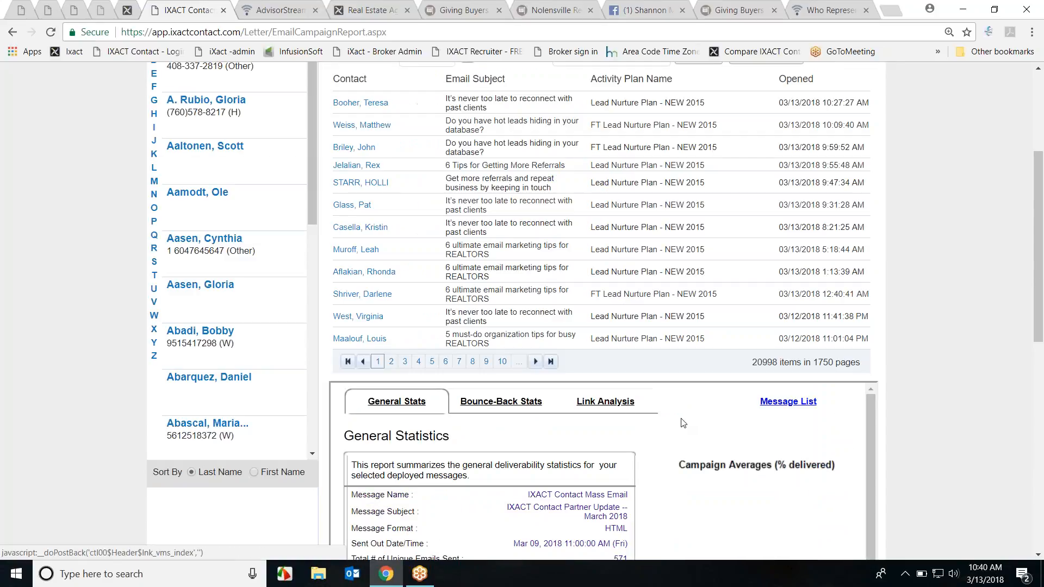
Step: Show the campaign's link analysis and list who clicked the GoToWebinar registration link
{"action": "left_click", "coordinate": [601, 402]}
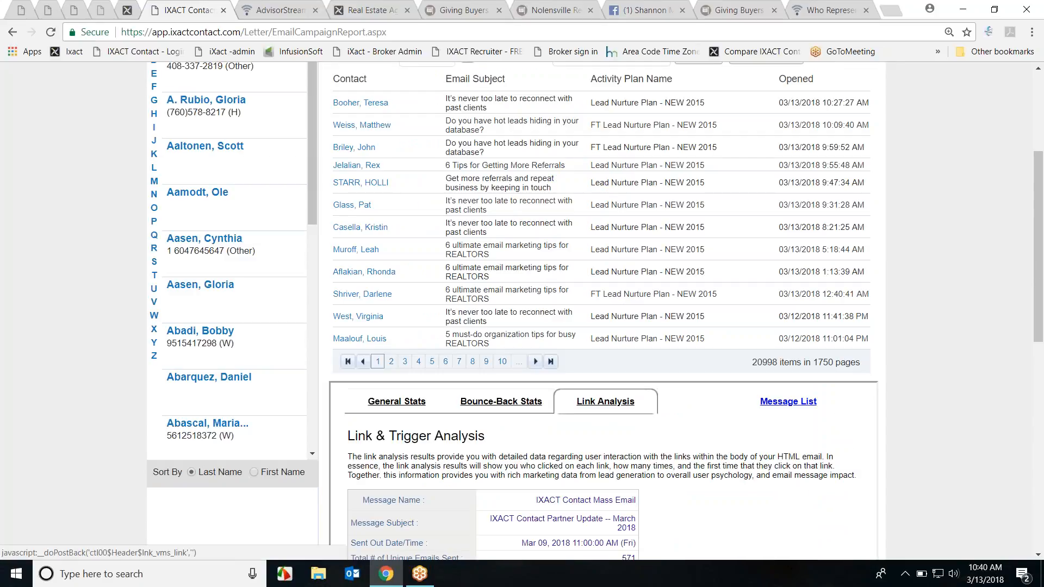
{"action": "scroll", "coordinate": [869, 427], "scroll_direction": "down", "scroll_amount": 5}
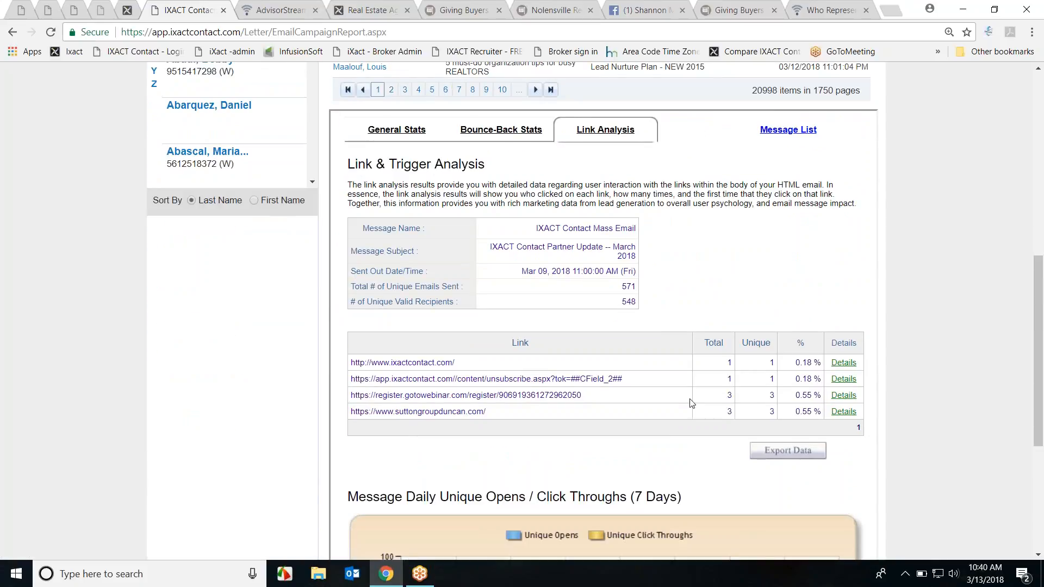
{"action": "left_click", "coordinate": [842, 401]}
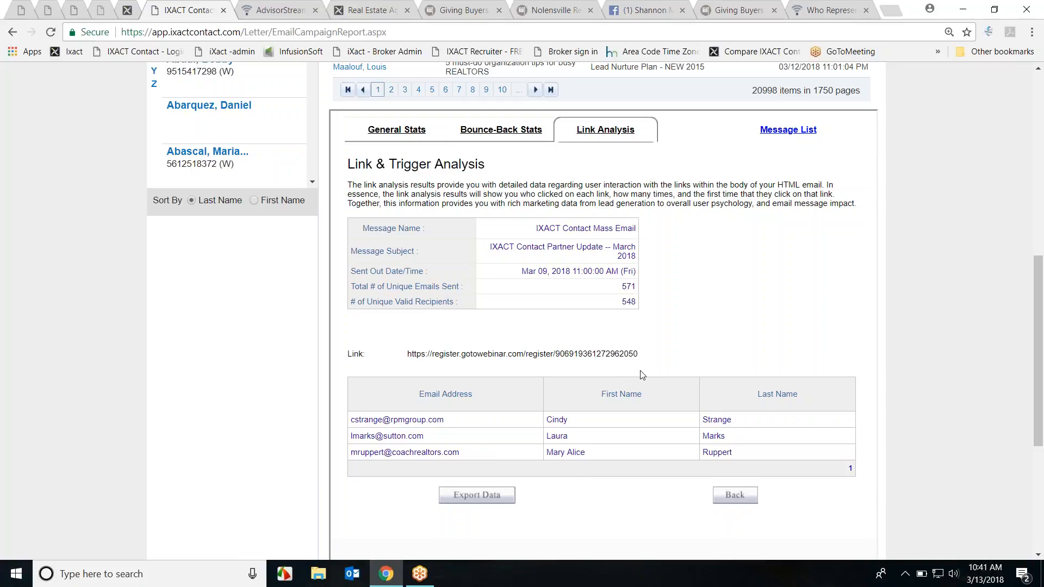
{"action": "scroll", "coordinate": [660, 384], "scroll_direction": "up", "scroll_amount": 2}
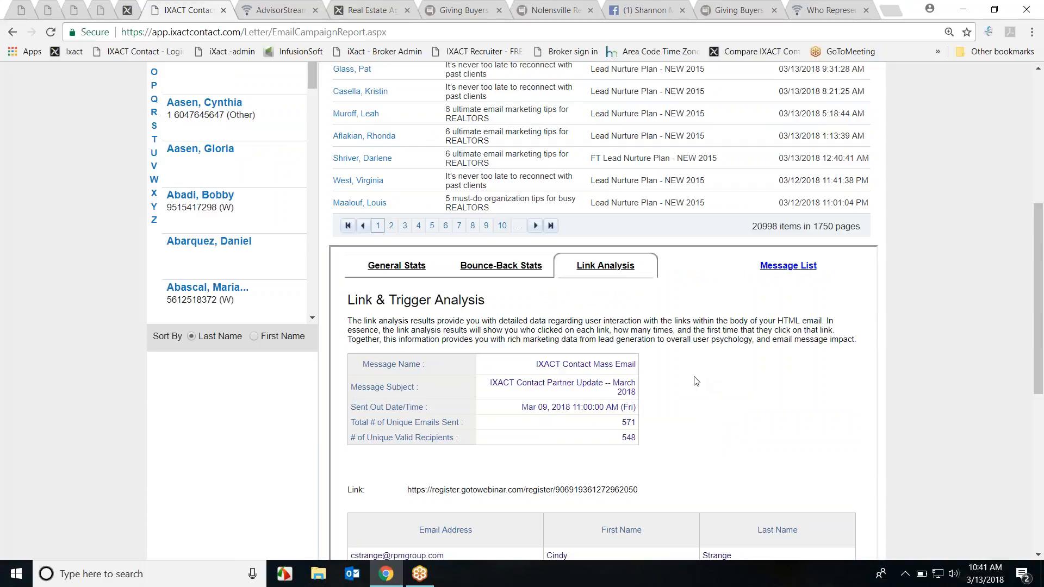
{"action": "scroll", "coordinate": [392, 271], "scroll_direction": "up", "scroll_amount": 4}
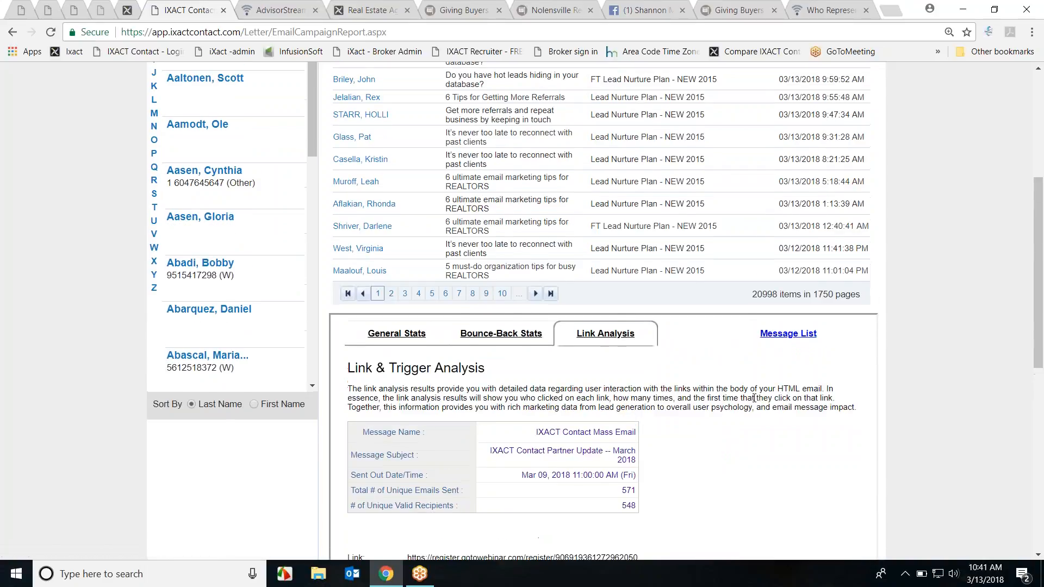
{"action": "scroll", "coordinate": [942, 350], "scroll_direction": "up", "scroll_amount": 3}
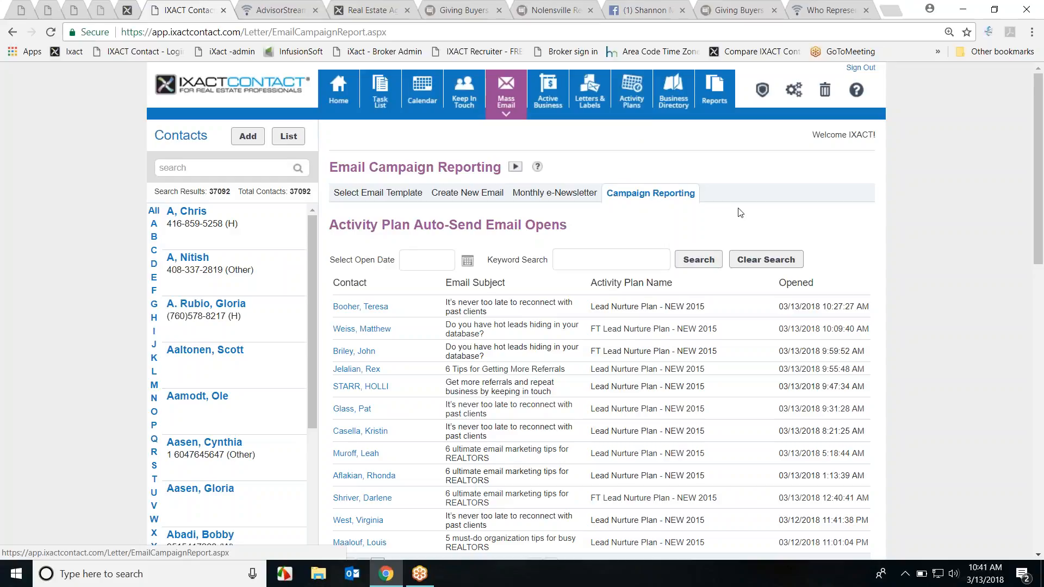
{"action": "scroll", "coordinate": [823, 235], "scroll_direction": "down", "scroll_amount": 1}
{"action": "scroll", "coordinate": [823, 235], "scroll_direction": "down", "scroll_amount": 1}
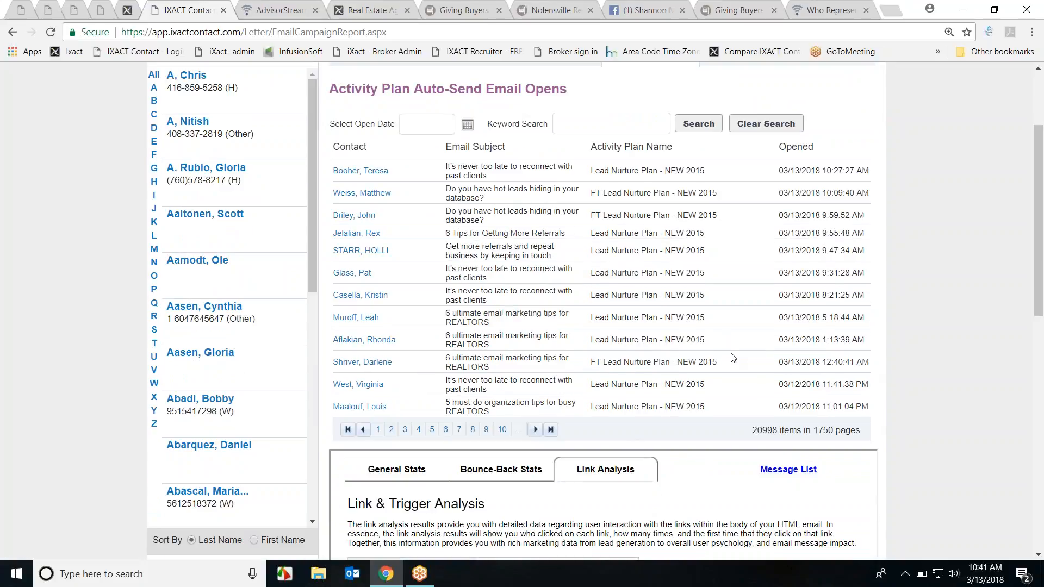
{"action": "left_click_drag", "start_coordinate": [329, 88], "coordinate": [567, 90]}
{"action": "left_click", "coordinate": [567, 89]}
{"action": "scroll", "coordinate": [905, 411], "scroll_direction": "up", "scroll_amount": 3}
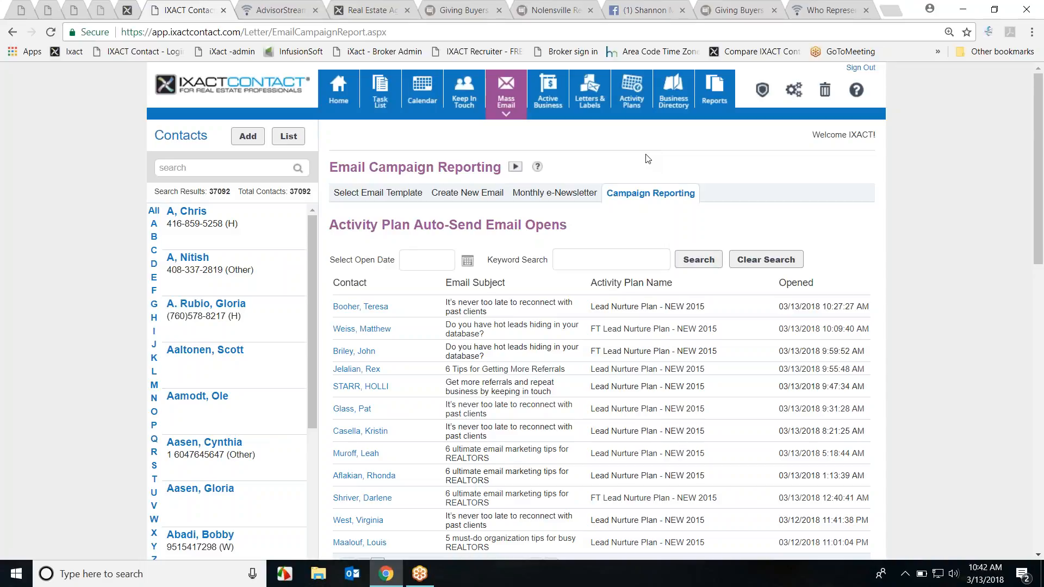
{"action": "left_click", "coordinate": [626, 94]}
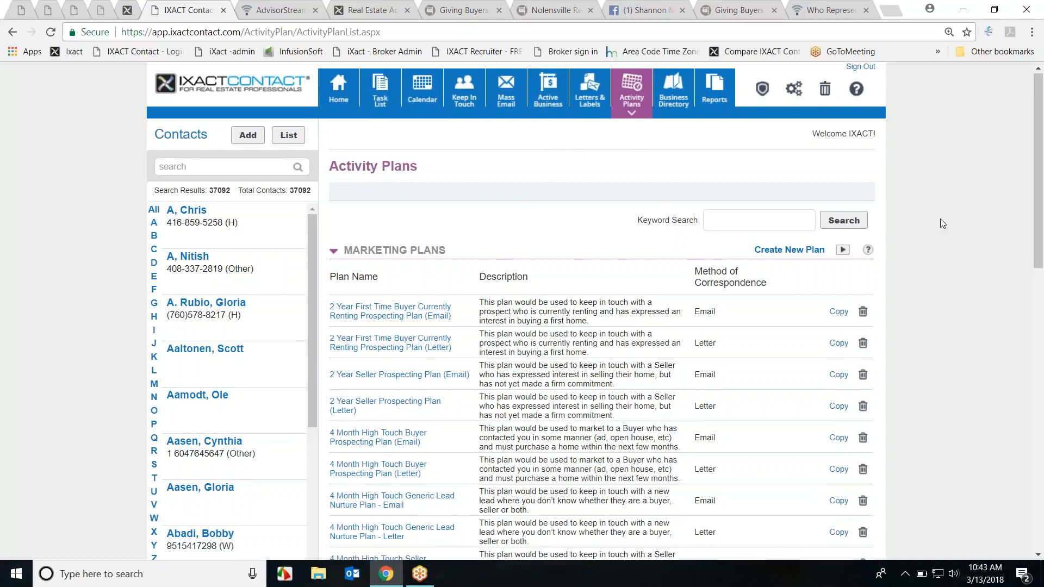
{"action": "scroll", "coordinate": [941, 219], "scroll_direction": "down", "scroll_amount": 10}
{"action": "scroll", "coordinate": [929, 210], "scroll_direction": "down", "scroll_amount": 3}
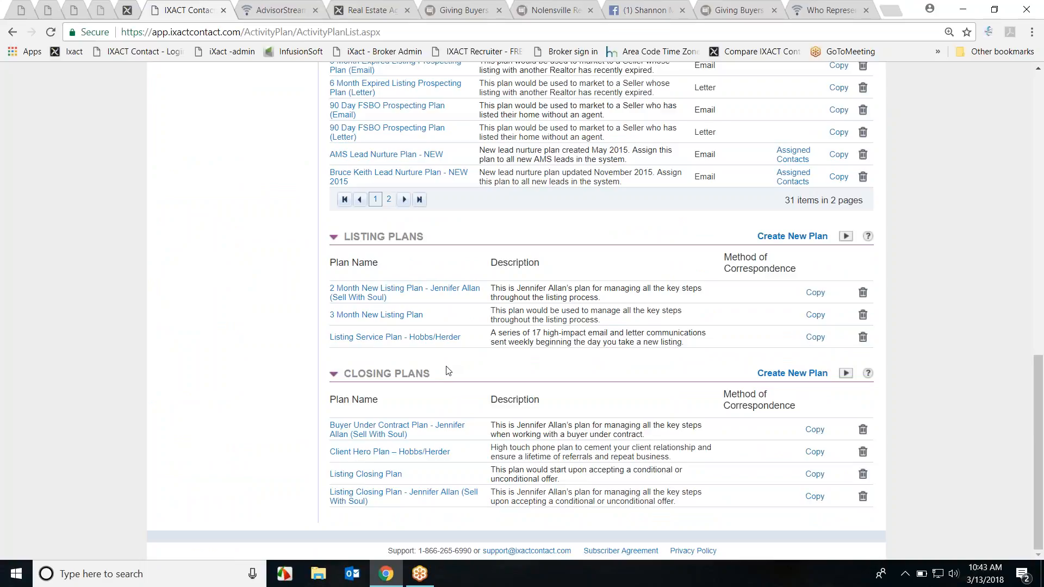
{"action": "left_click", "coordinate": [401, 316]}
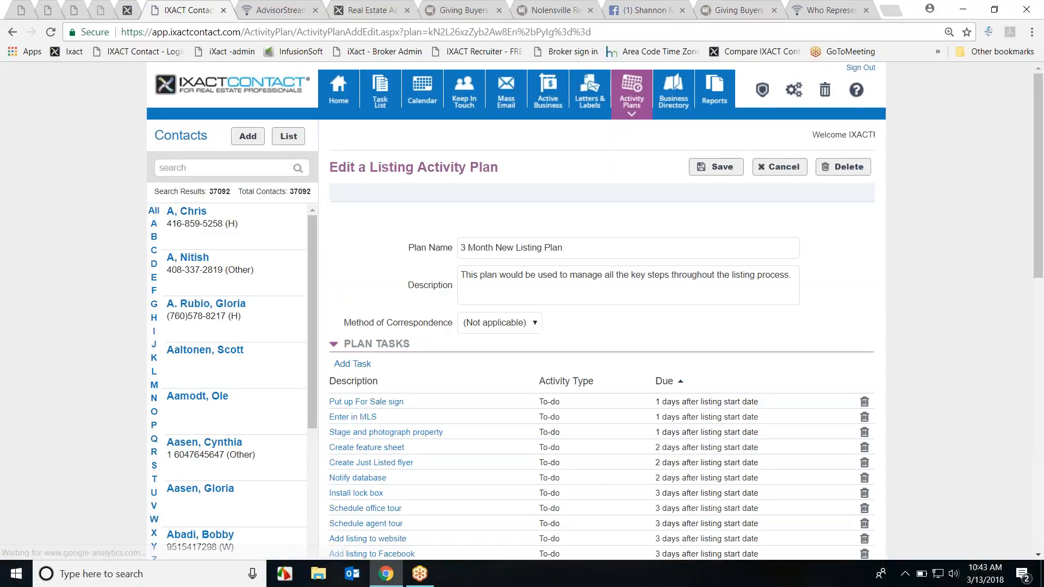
{"action": "scroll", "coordinate": [903, 304], "scroll_direction": "down", "scroll_amount": 5}
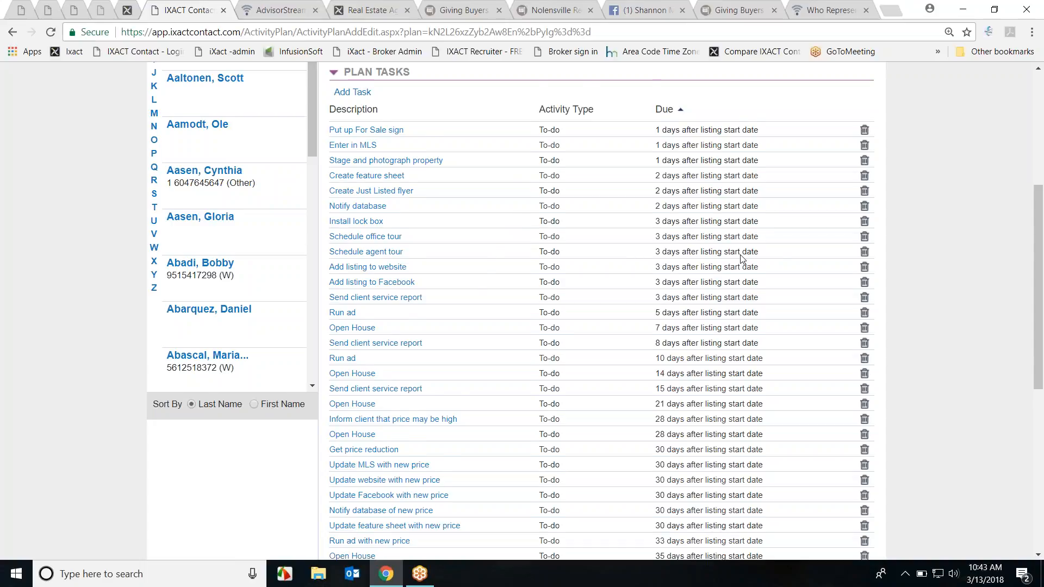
{"action": "scroll", "coordinate": [761, 266], "scroll_direction": "down", "scroll_amount": 6}
{"action": "scroll", "coordinate": [911, 310], "scroll_direction": "up", "scroll_amount": 9}
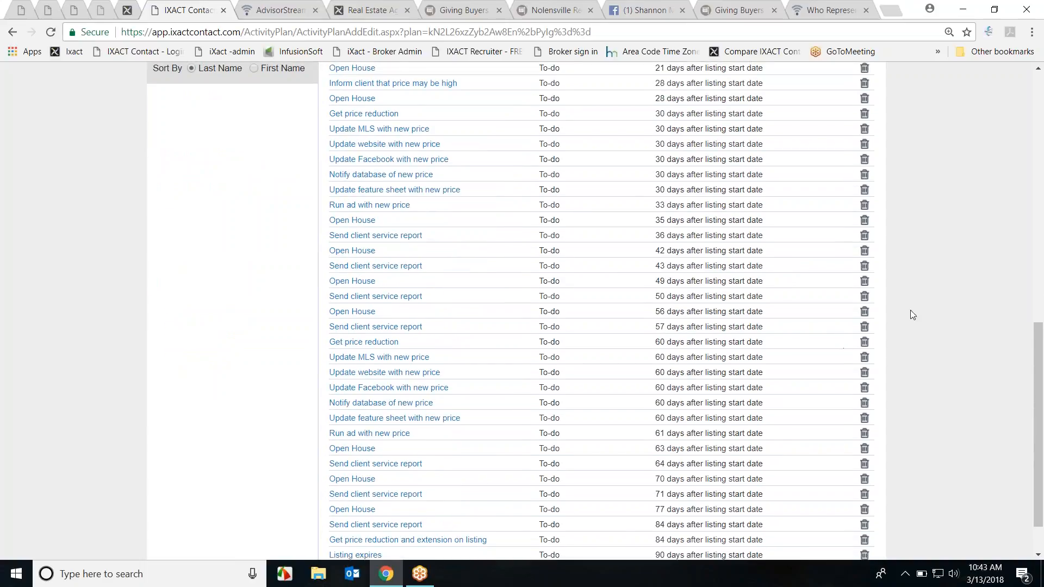
{"action": "scroll", "coordinate": [914, 313], "scroll_direction": "up", "scroll_amount": 3}
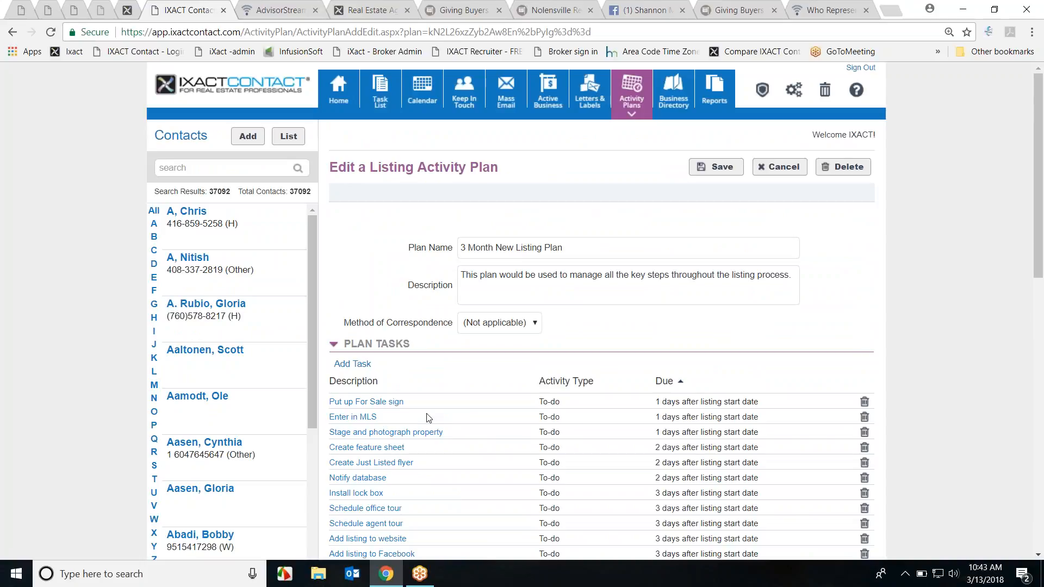
{"action": "scroll", "coordinate": [428, 418], "scroll_direction": "down", "scroll_amount": 2}
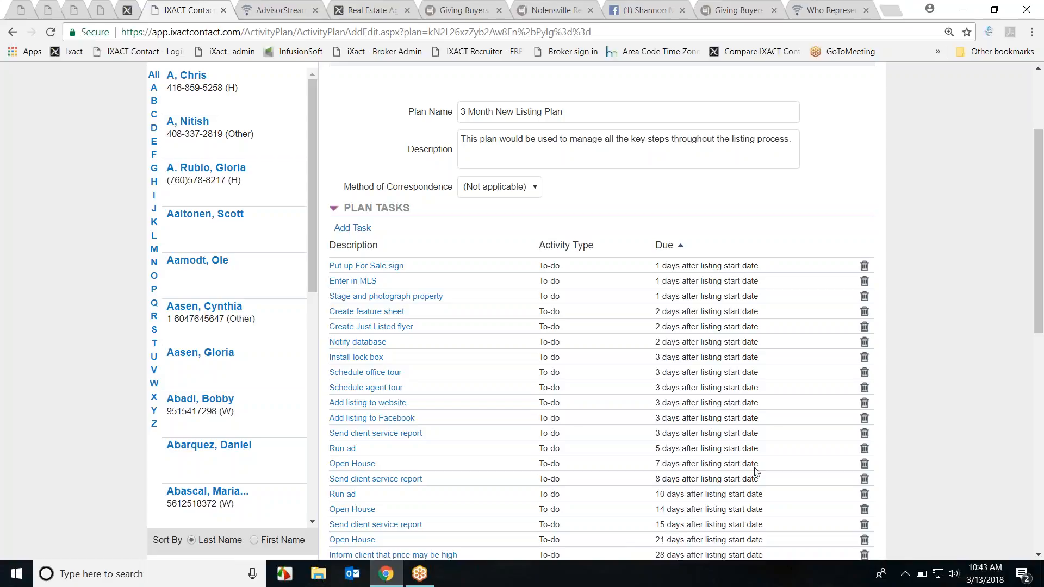
{"action": "scroll", "coordinate": [775, 452], "scroll_direction": "up", "scroll_amount": 2}
Step: Cancel the Edit Listing Activity Plan page and return to the Activity Plans marketing list
{"action": "left_click", "coordinate": [779, 166]}
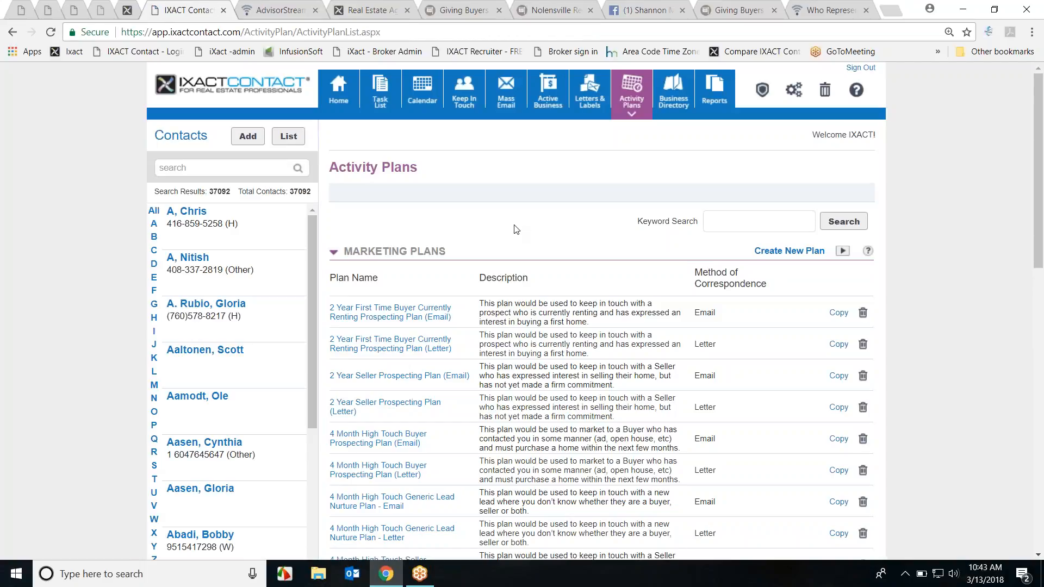
{"action": "scroll", "coordinate": [565, 234], "scroll_direction": "down", "scroll_amount": 1}
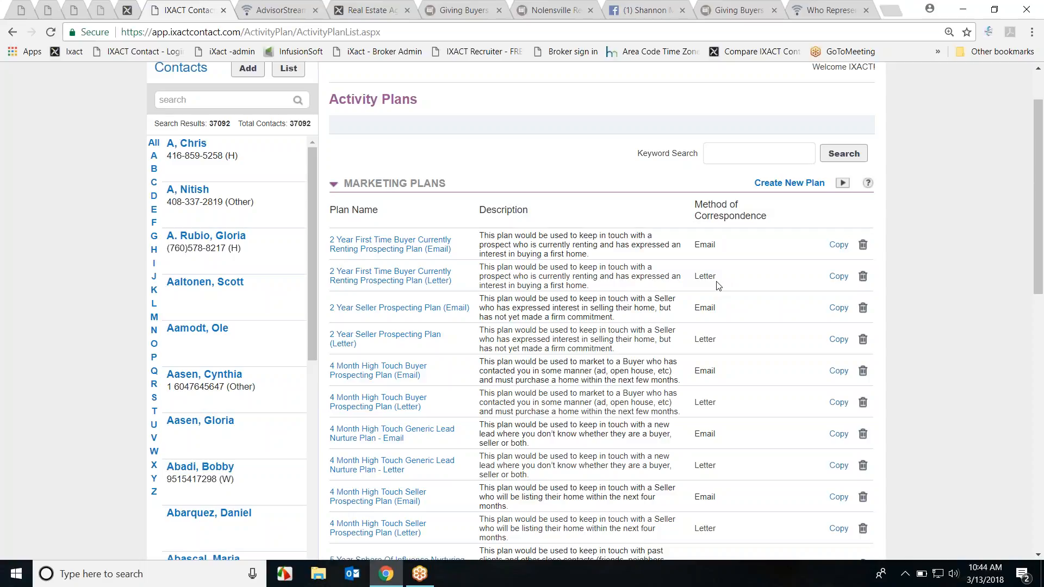
Step: Open the 2 Year First Time Buyer Currently Renting plan and preview its Following up email
{"action": "left_click", "coordinate": [404, 252]}
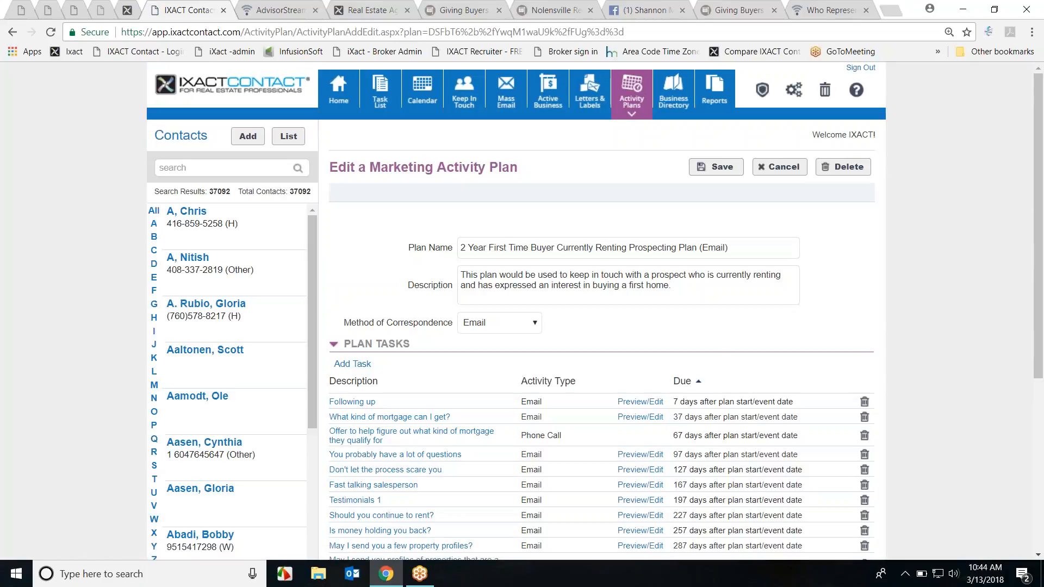
{"action": "scroll", "coordinate": [818, 324], "scroll_direction": "down", "scroll_amount": 2}
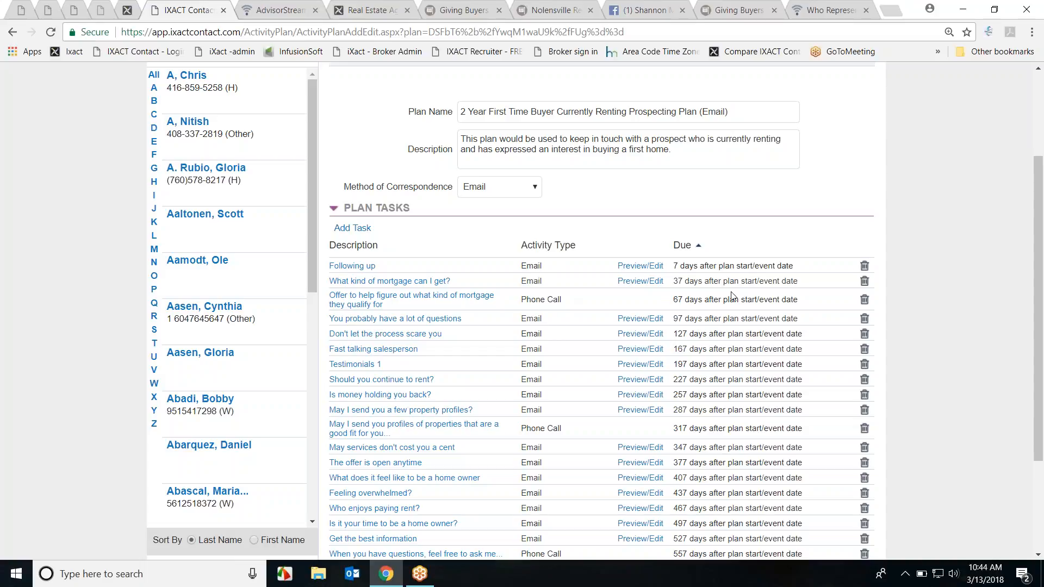
{"action": "left_click", "coordinate": [643, 270]}
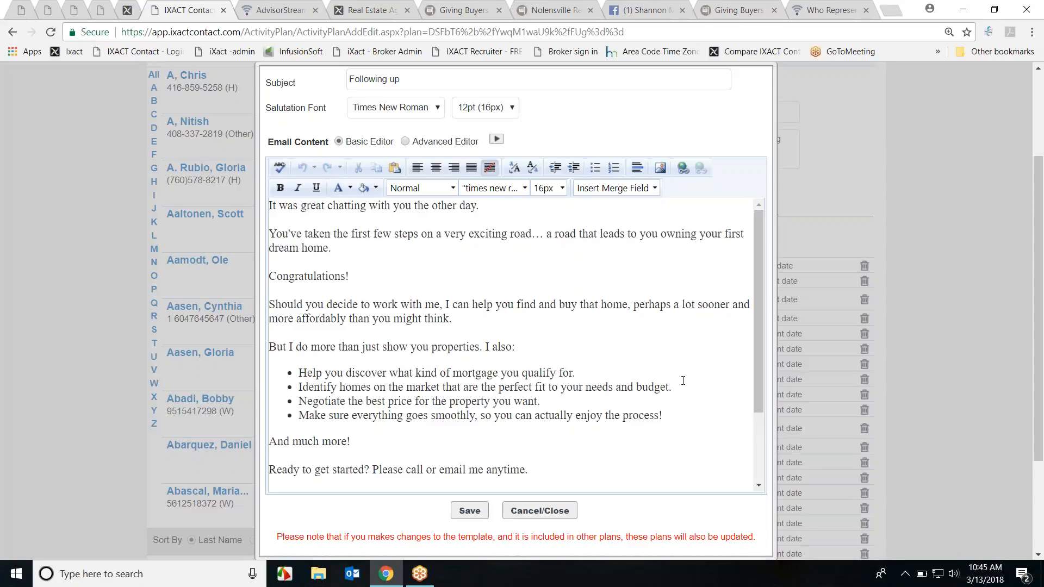
Step: Close the Following up template unsaved and view the plan's 7-to-557-day task list
{"action": "left_click", "coordinate": [559, 513]}
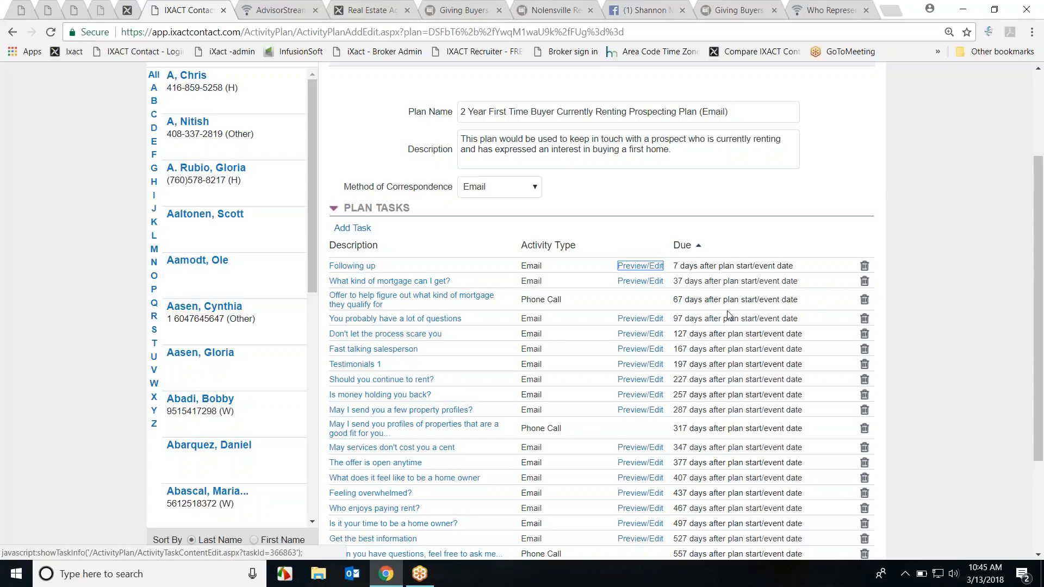
{"action": "scroll", "coordinate": [744, 332], "scroll_direction": "up", "scroll_amount": 3}
Step: Leave the plan and scroll through the listing and closing activity plans
{"action": "left_click", "coordinate": [780, 167]}
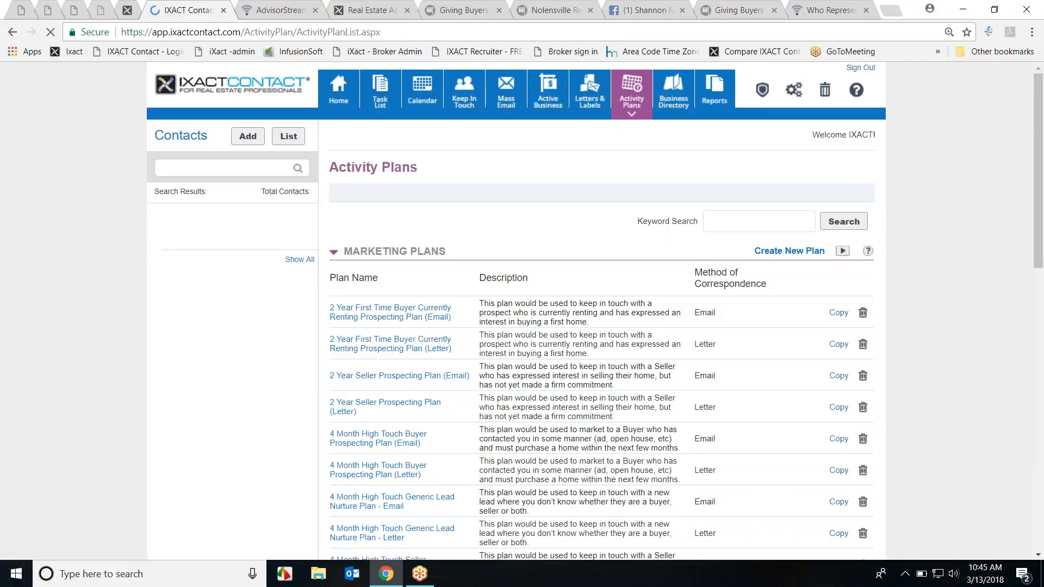
{"action": "scroll", "coordinate": [787, 359], "scroll_direction": "down", "scroll_amount": 9}
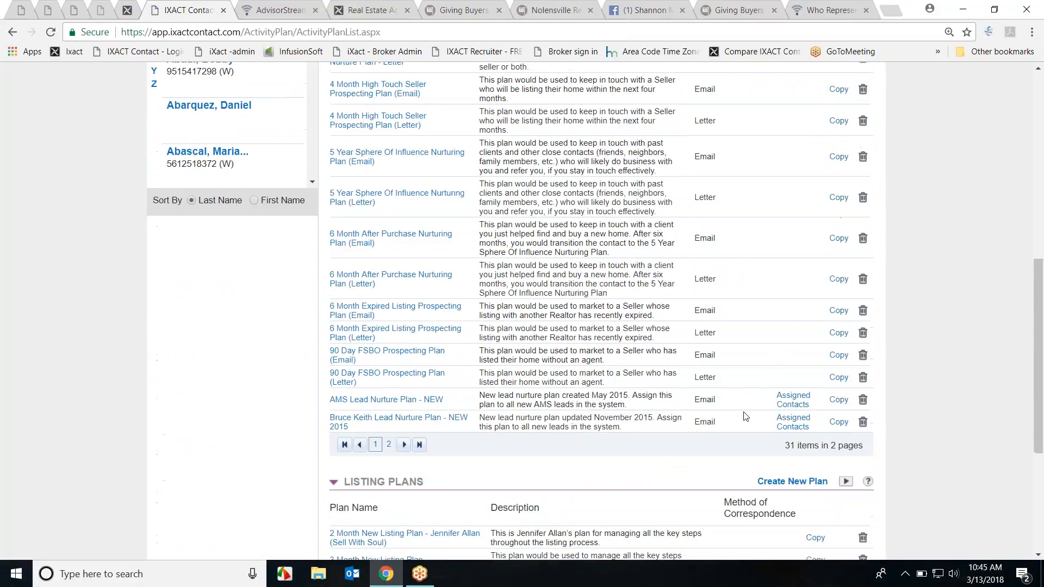
{"action": "scroll", "coordinate": [732, 422], "scroll_direction": "down", "scroll_amount": 4}
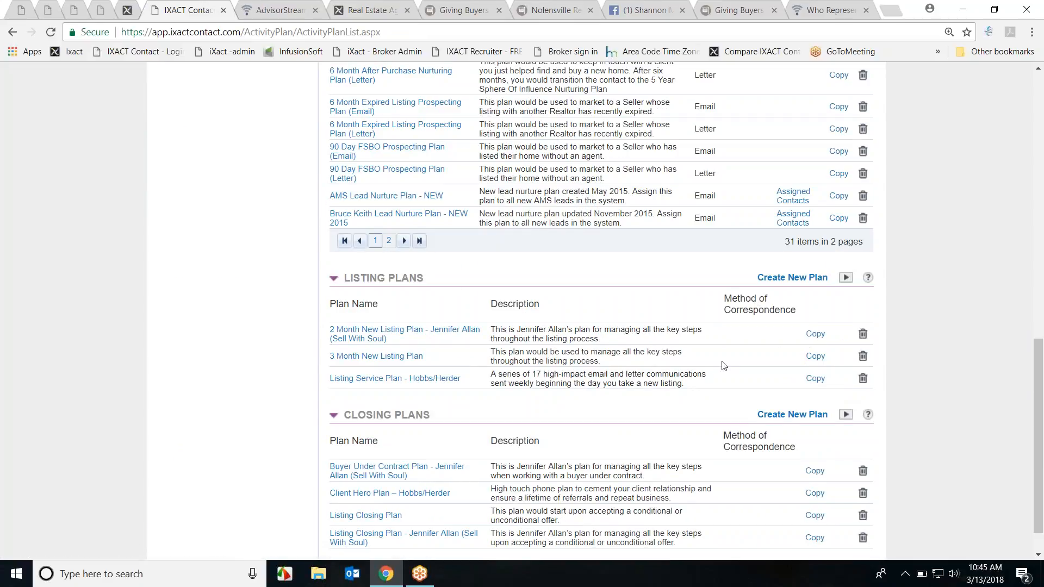
{"action": "scroll", "coordinate": [782, 414], "scroll_direction": "up", "scroll_amount": 1}
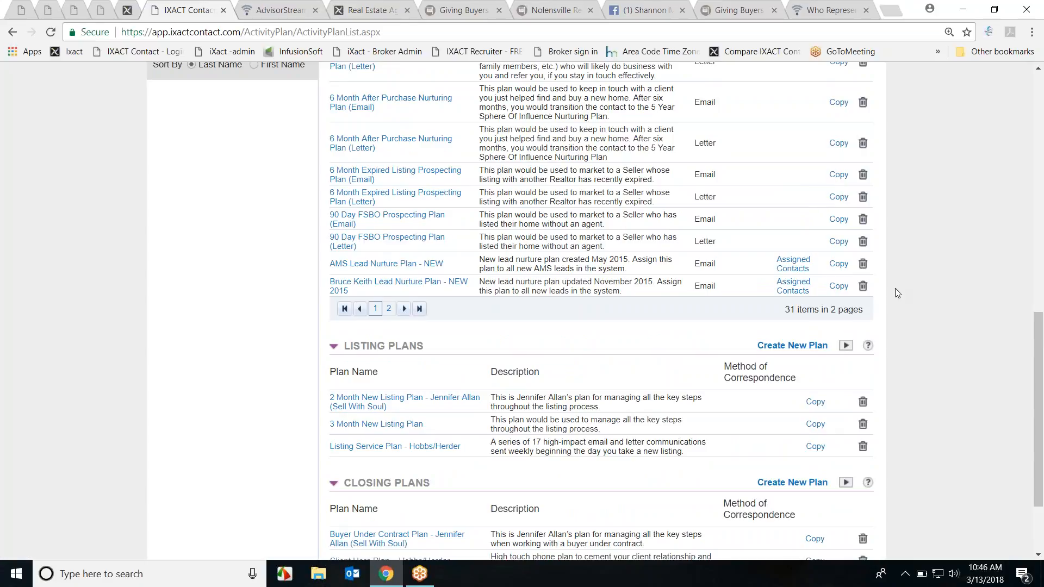
{"action": "scroll", "coordinate": [901, 285], "scroll_direction": "up", "scroll_amount": 15}
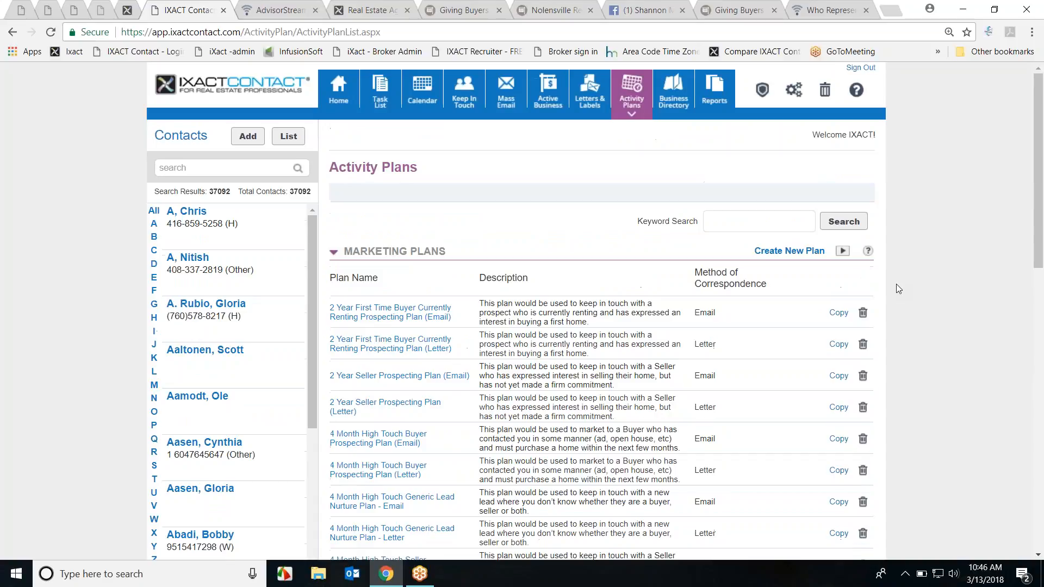
Step: Sign out and replace the login user ID with the other account's user ID
{"action": "left_click", "coordinate": [867, 70]}
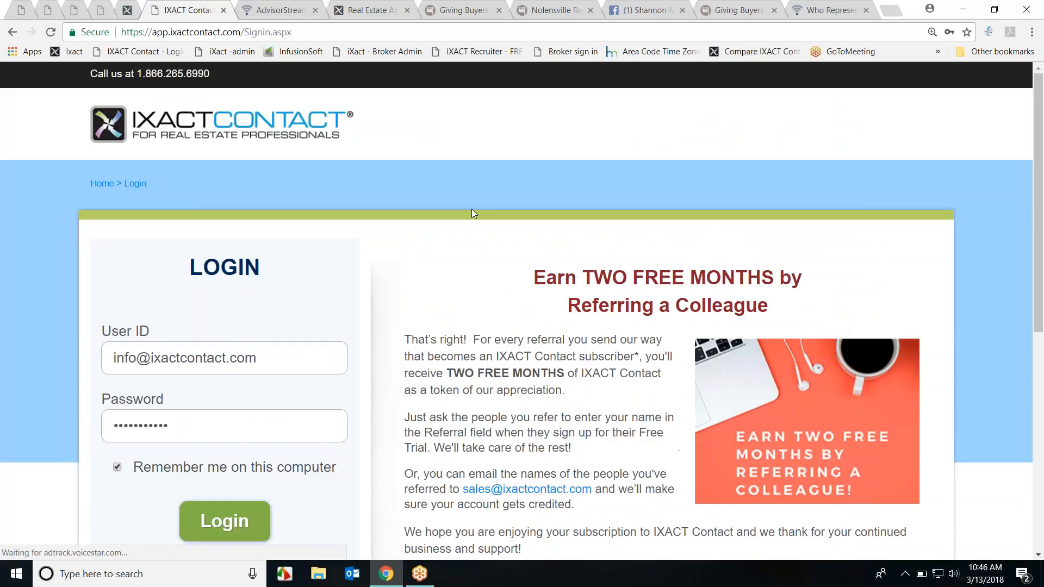
{"action": "double_click", "coordinate": [134, 358]}
{"action": "type", "text": "sales"}
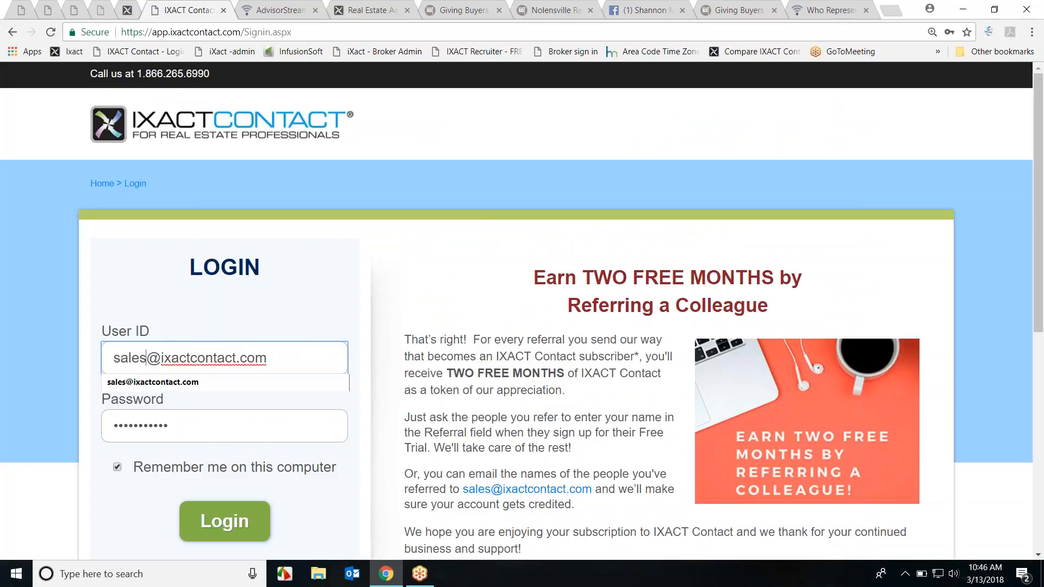
Step: Log in with the autofilled other account and open its User Profile email header settings
{"action": "left_click", "coordinate": [145, 382]}
{"action": "left_click", "coordinate": [204, 512]}
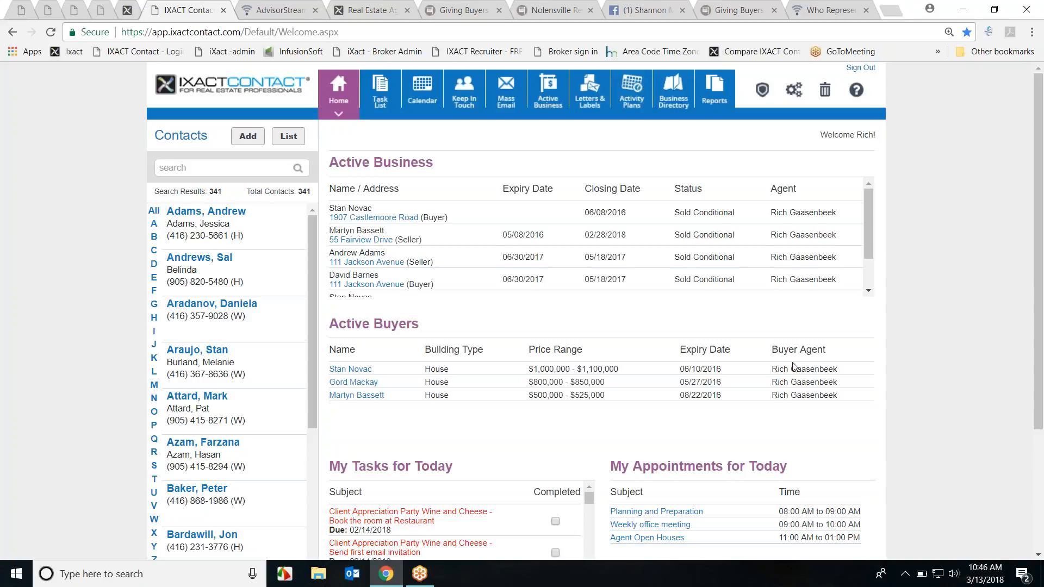
{"action": "left_click", "coordinate": [795, 94]}
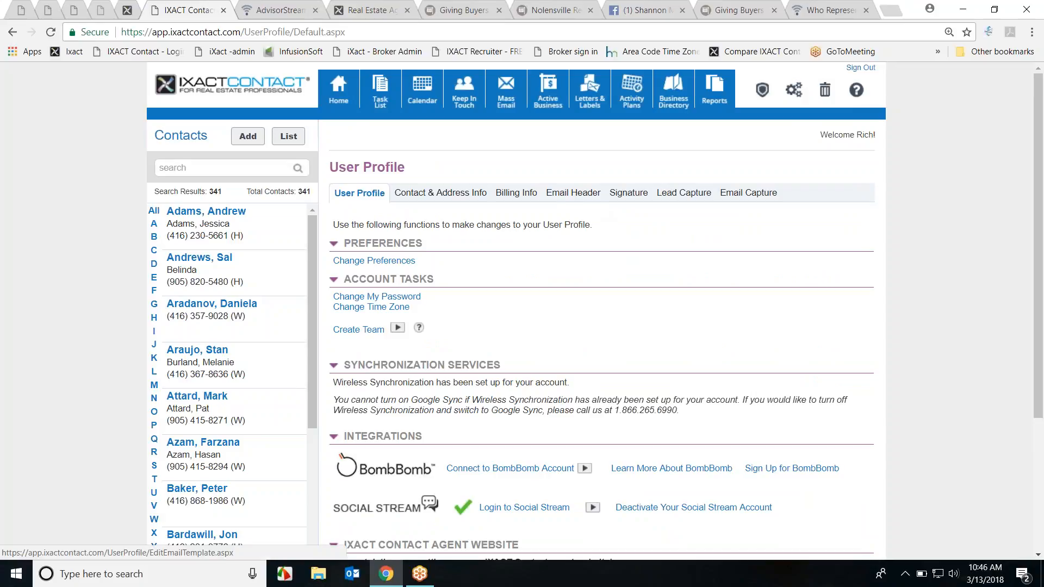
{"action": "left_click", "coordinate": [572, 194]}
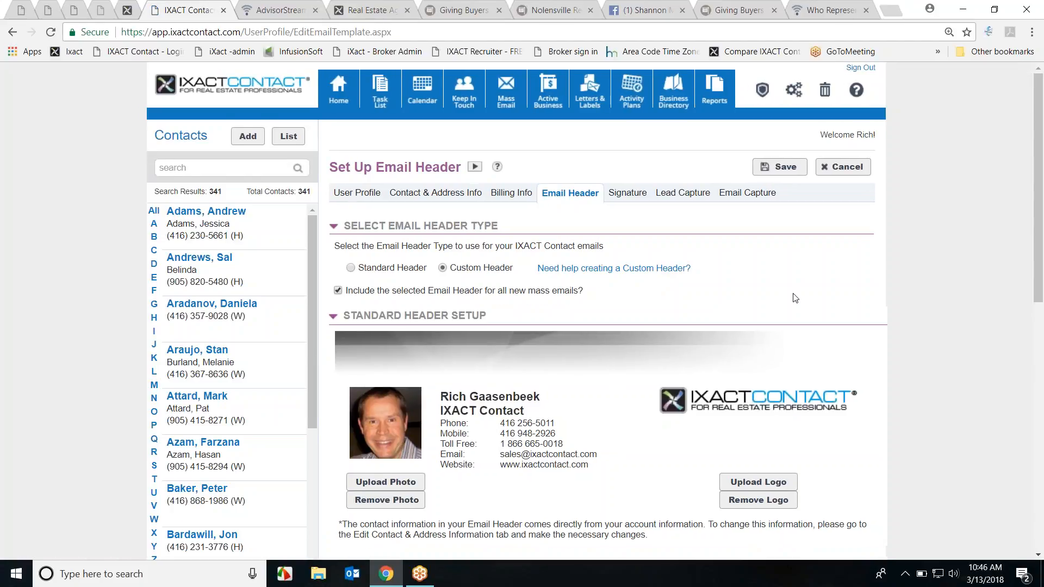
Step: Review the Email Header page and expand the 'Need help creating a Custom Header?' instructions
{"action": "scroll", "coordinate": [794, 297], "scroll_direction": "down", "scroll_amount": 1}
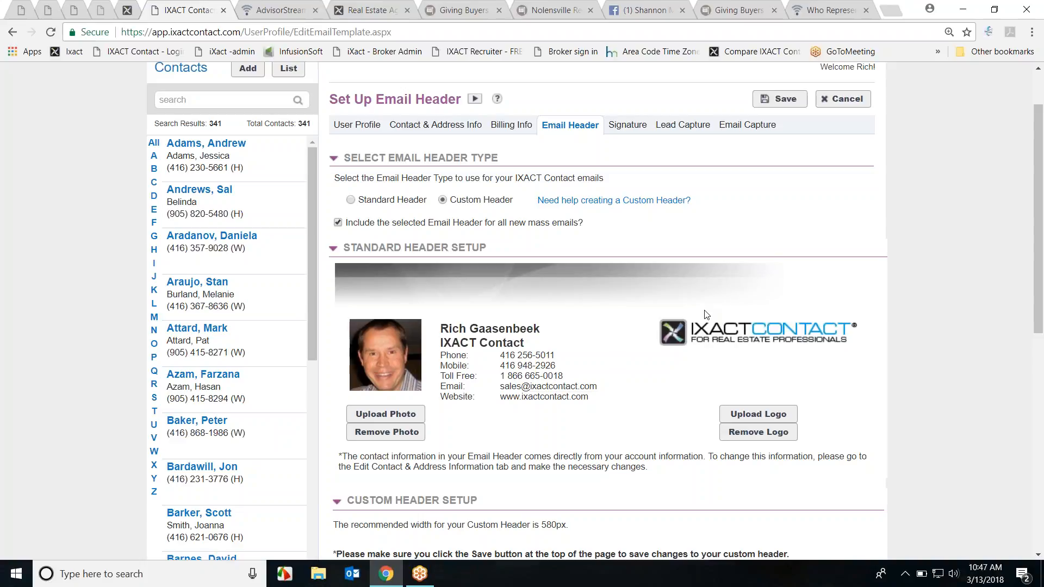
{"action": "scroll", "coordinate": [928, 285], "scroll_direction": "down", "scroll_amount": 9}
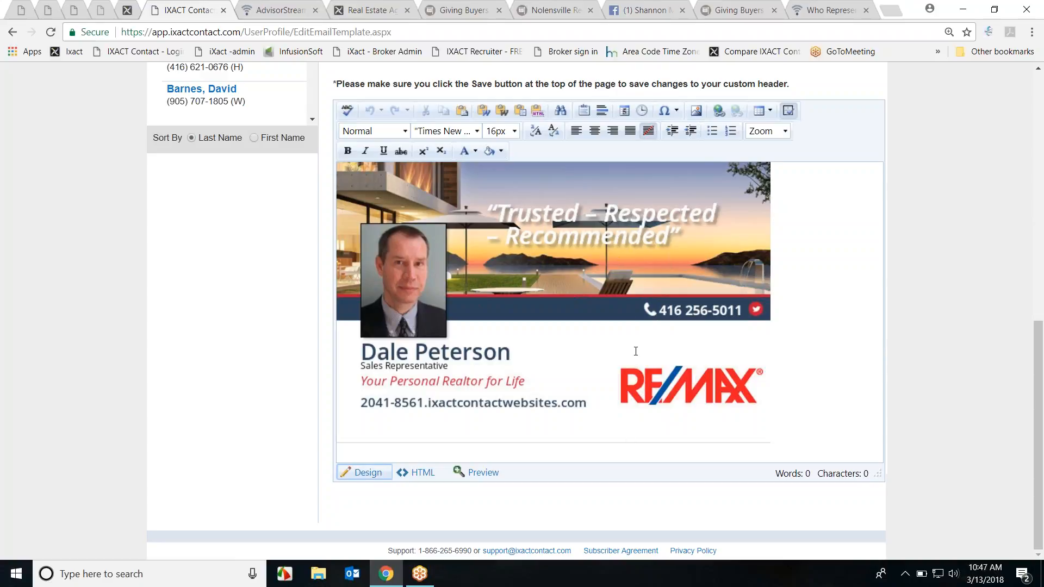
{"action": "scroll", "coordinate": [922, 337], "scroll_direction": "up", "scroll_amount": 8}
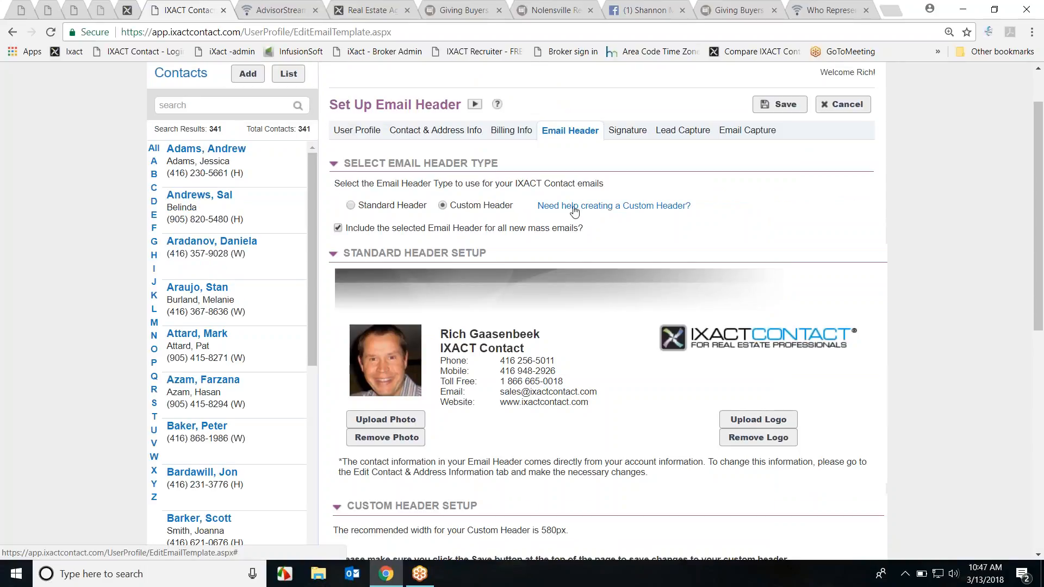
{"action": "left_click", "coordinate": [611, 209]}
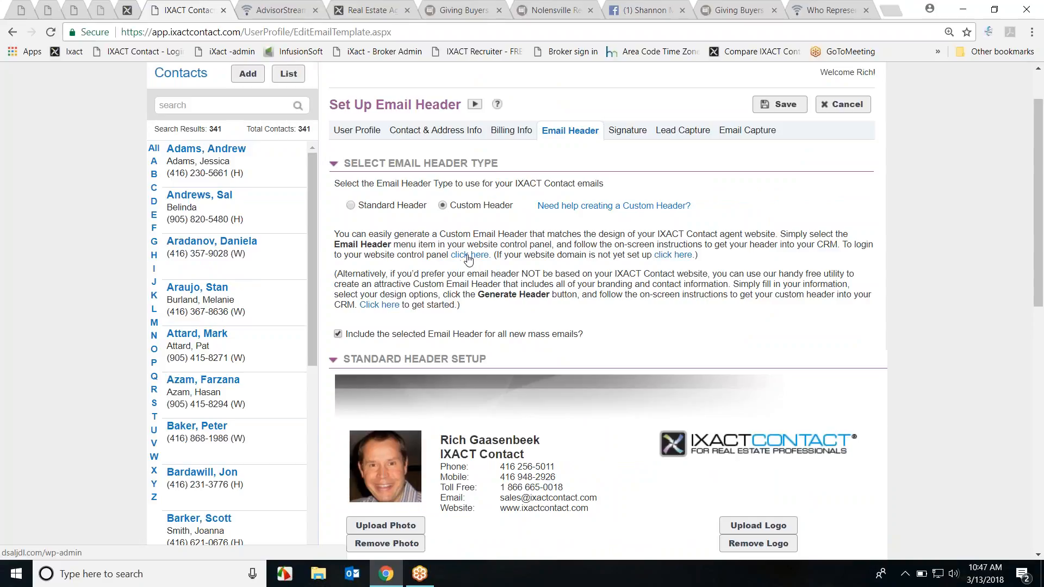
Step: In the header generator, enter the agent's first and last name, 'Sales Rep' title and phone number
{"action": "left_click", "coordinate": [460, 256]}
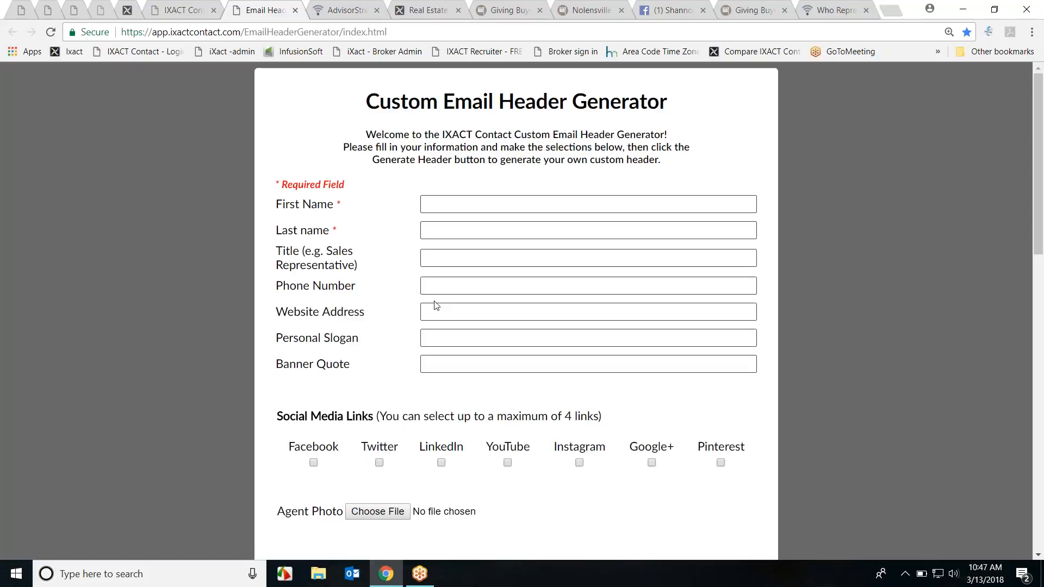
{"action": "left_click", "coordinate": [443, 208]}
{"action": "key", "text": "Tab"}
{"action": "key", "text": "Tab"}
{"action": "type", "text": "Sales Rep"}
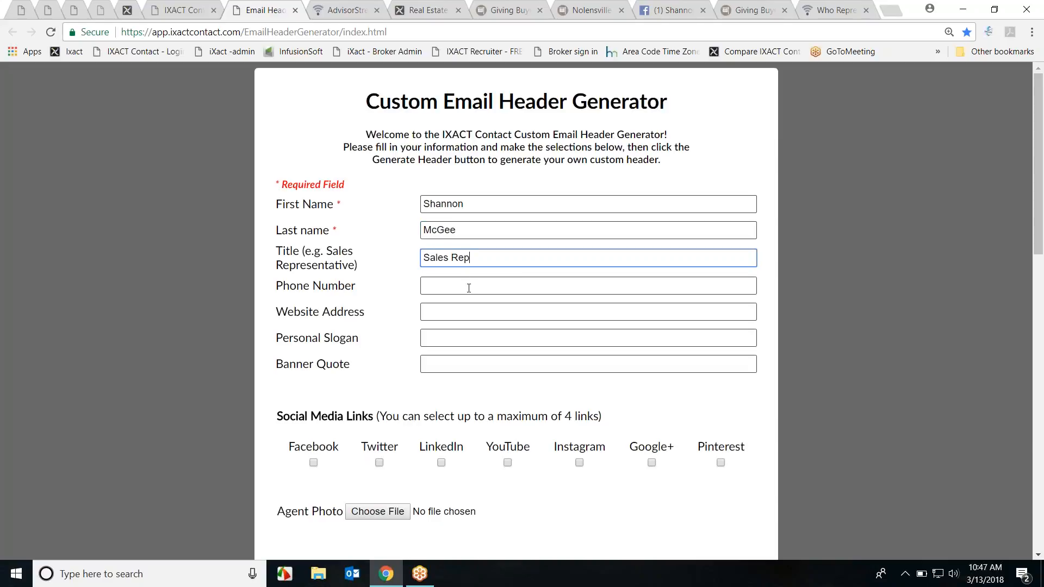
{"action": "key", "text": "Tab"}
{"action": "type", "text": "5"}
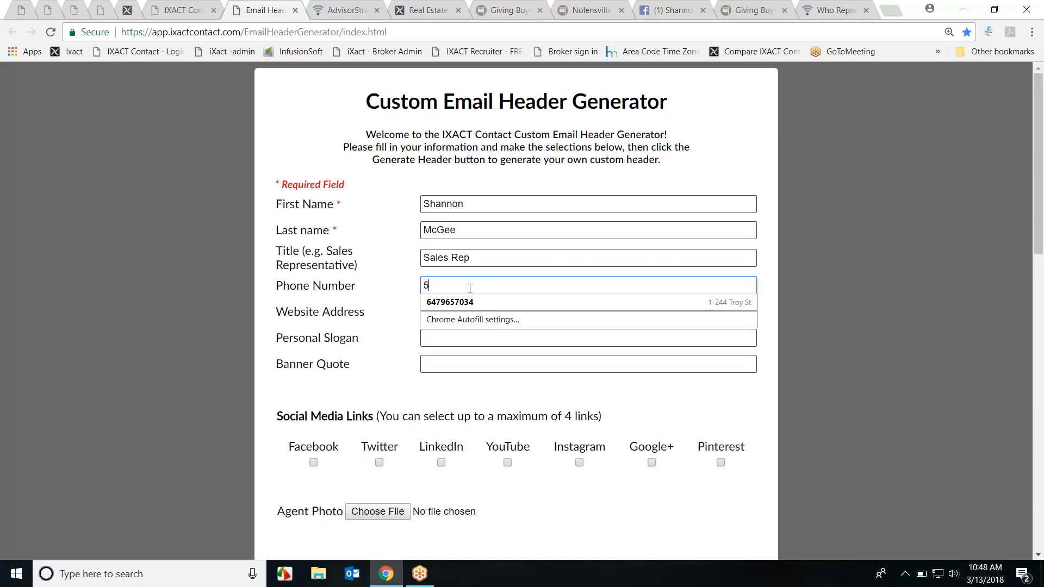
{"action": "type", "text": "55-555-5555"}
{"action": "key", "text": "Tab"}
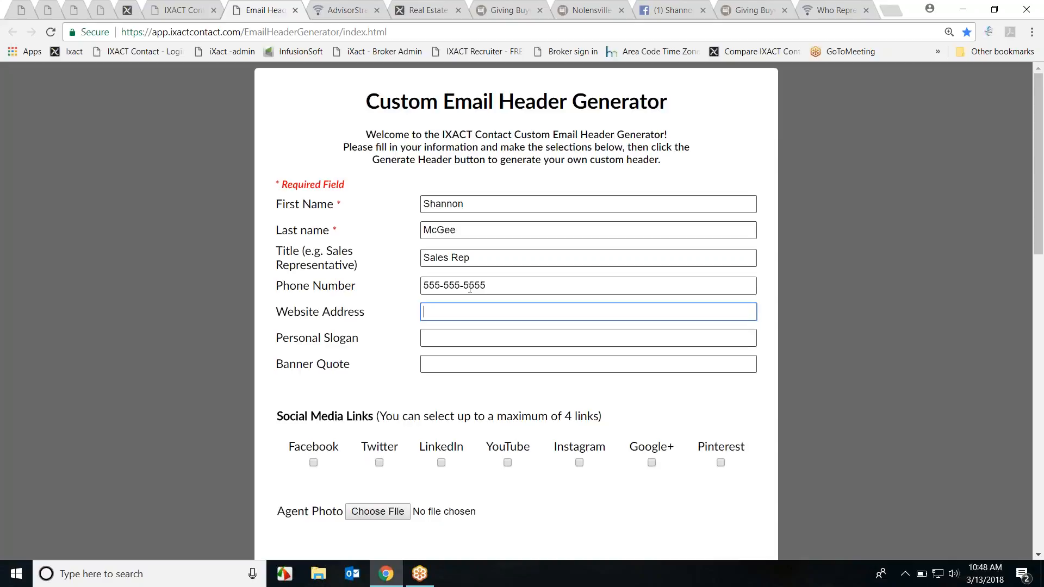
{"action": "left_click", "coordinate": [462, 358]}
Step: Enter the slogan 'I'm the best!' and the banner quote 'Work with me!'
{"action": "left_click", "coordinate": [461, 338]}
{"action": "type", "text": "Im the best!"}
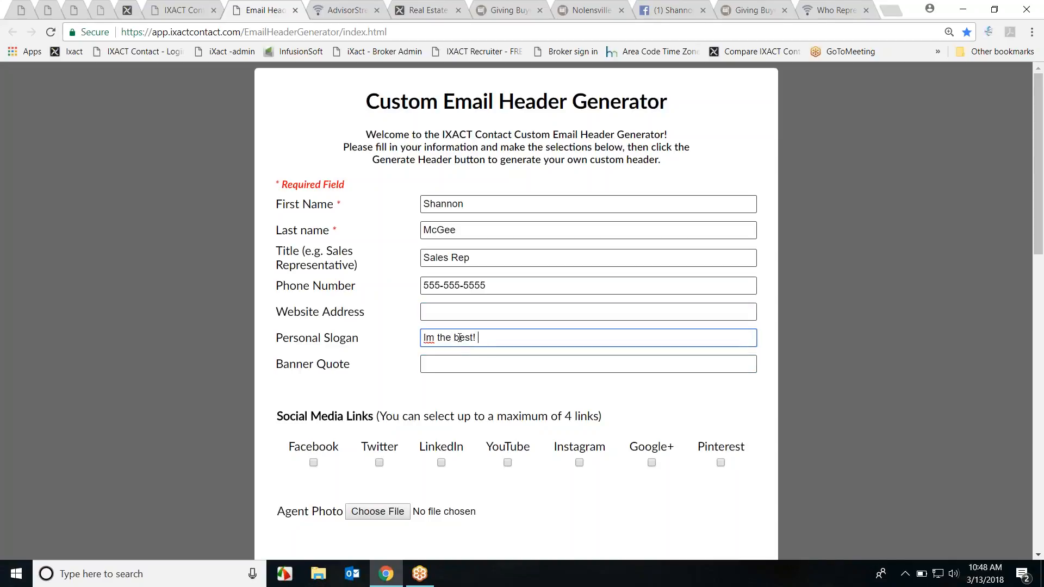
{"action": "left_click", "coordinate": [426, 337]}
{"action": "type", "text": "'"}
{"action": "left_click", "coordinate": [438, 364]}
{"action": "type", "text": "Work with me!"}
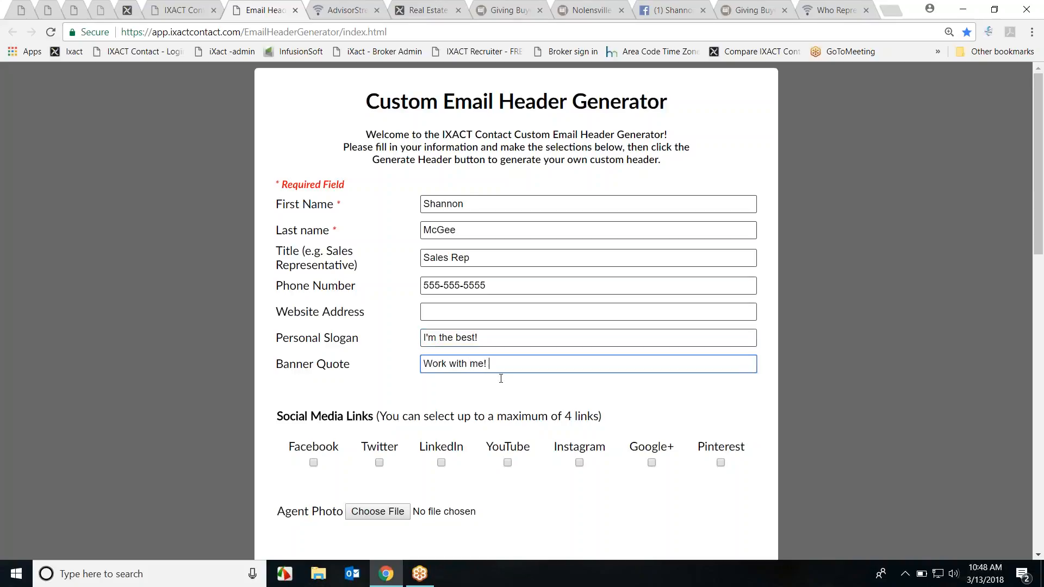
Step: Tick the Facebook, Twitter and LinkedIn social links
{"action": "scroll", "coordinate": [496, 377], "scroll_direction": "down", "scroll_amount": 1}
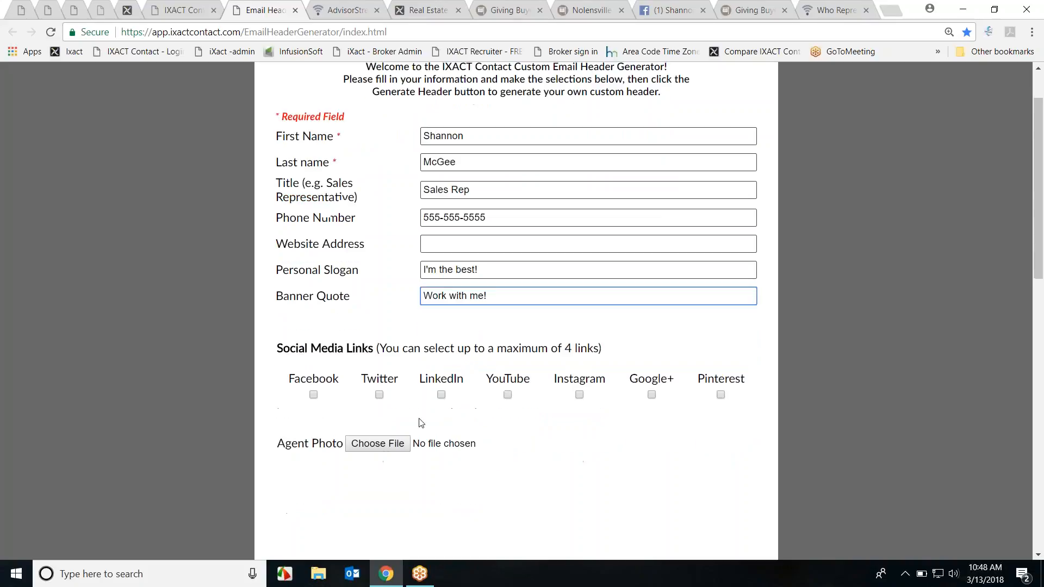
{"action": "left_click", "coordinate": [314, 395]}
{"action": "left_click", "coordinate": [379, 395]}
{"action": "left_click", "coordinate": [441, 395]}
{"action": "scroll", "coordinate": [441, 395], "scroll_direction": "down", "scroll_amount": 2}
{"action": "left_click", "coordinate": [379, 306]}
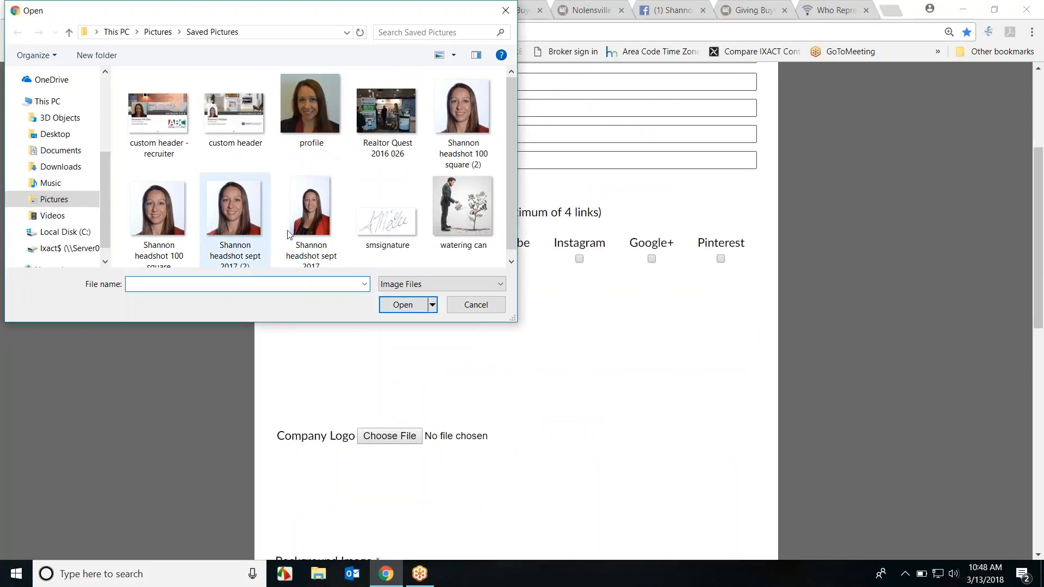
Step: Upload the September 2017 headshot as the agent photo
{"action": "left_click", "coordinate": [294, 234]}
{"action": "left_click", "coordinate": [388, 305]}
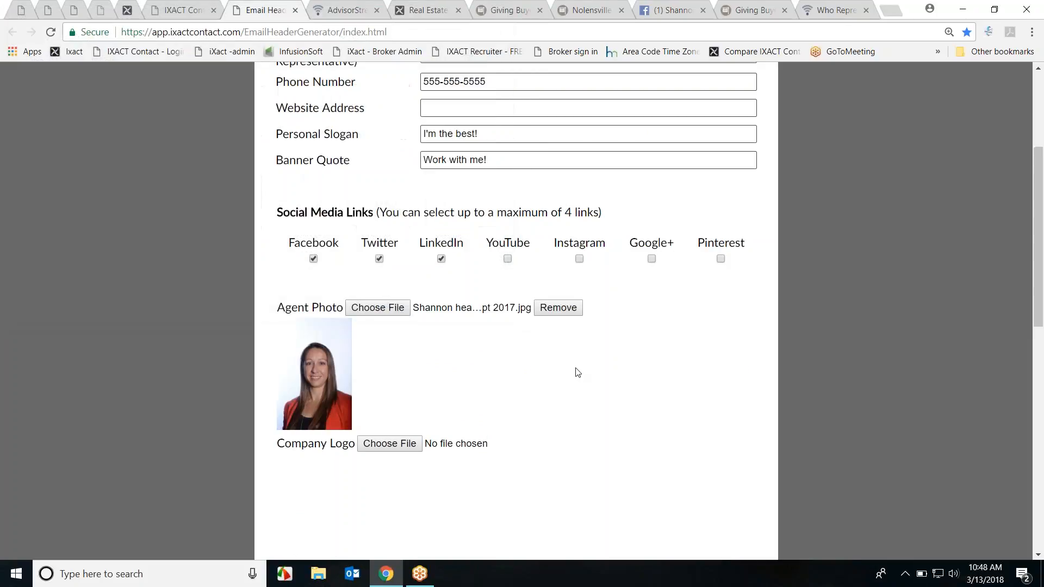
{"action": "scroll", "coordinate": [599, 370], "scroll_direction": "down", "scroll_amount": 3}
Step: Upload Lucas Assoc Logo from the Partner Logos folder as the company logo
{"action": "left_click", "coordinate": [389, 240]}
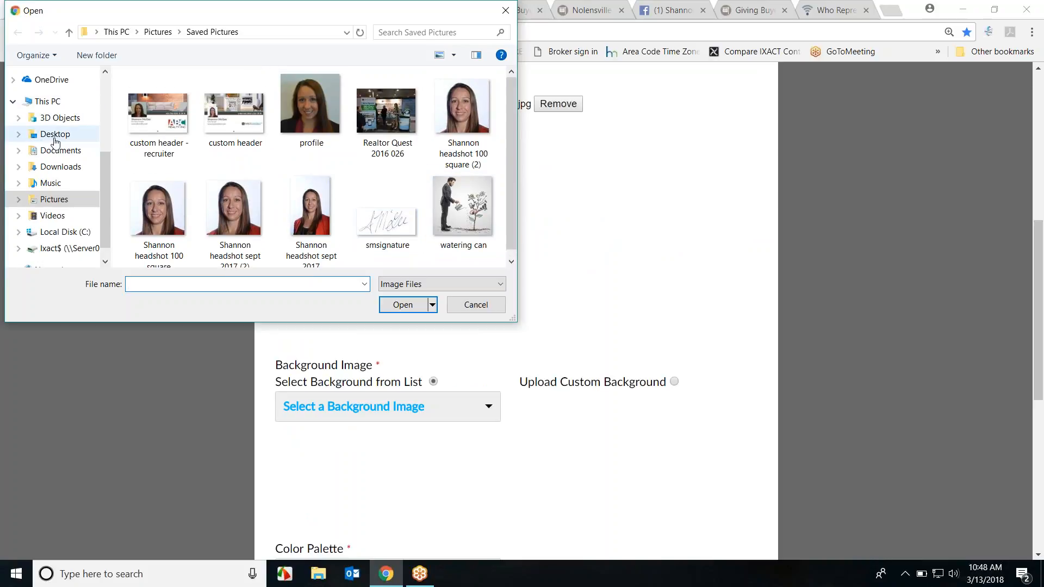
{"action": "left_click", "coordinate": [51, 206]}
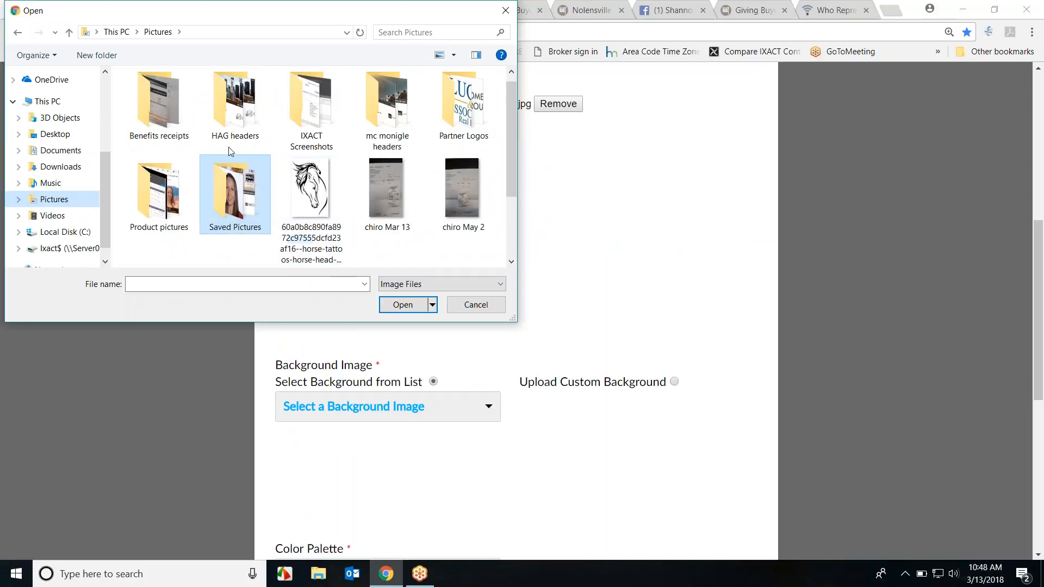
{"action": "left_click", "coordinate": [457, 125]}
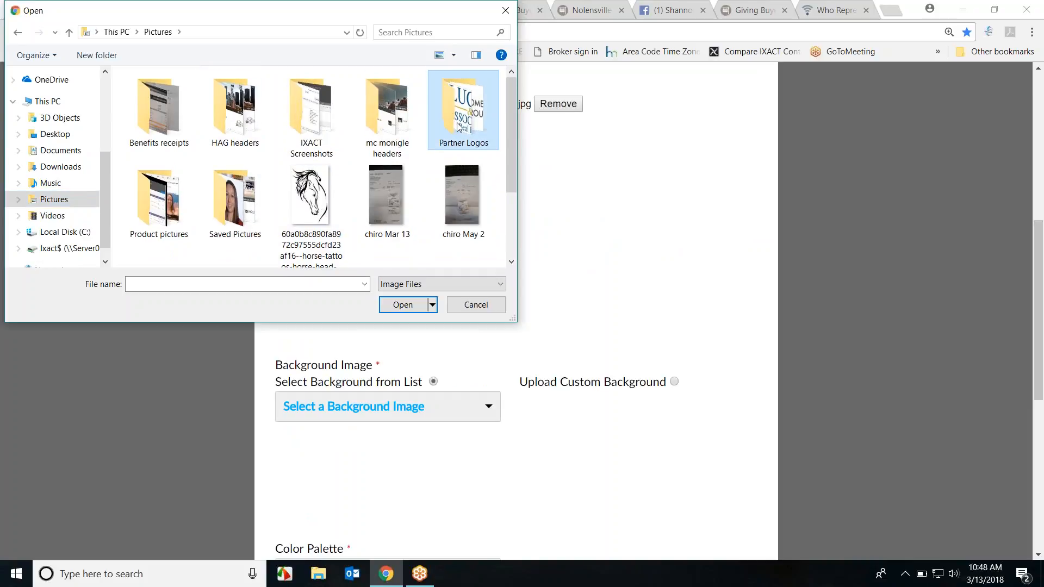
{"action": "double_click", "coordinate": [459, 127]}
{"action": "scroll", "coordinate": [457, 163], "scroll_direction": "down", "scroll_amount": 2}
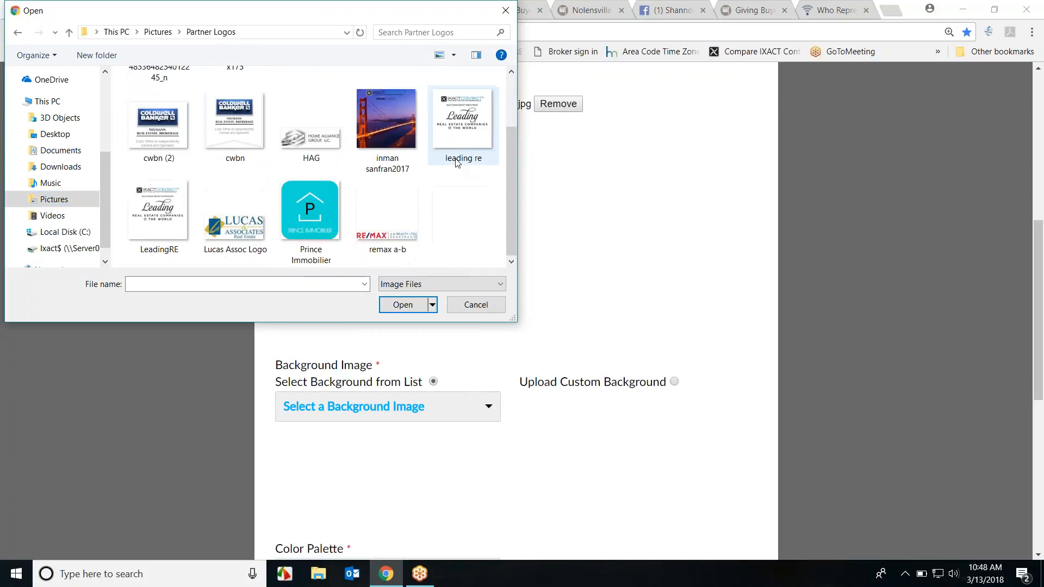
{"action": "left_click", "coordinate": [235, 218]}
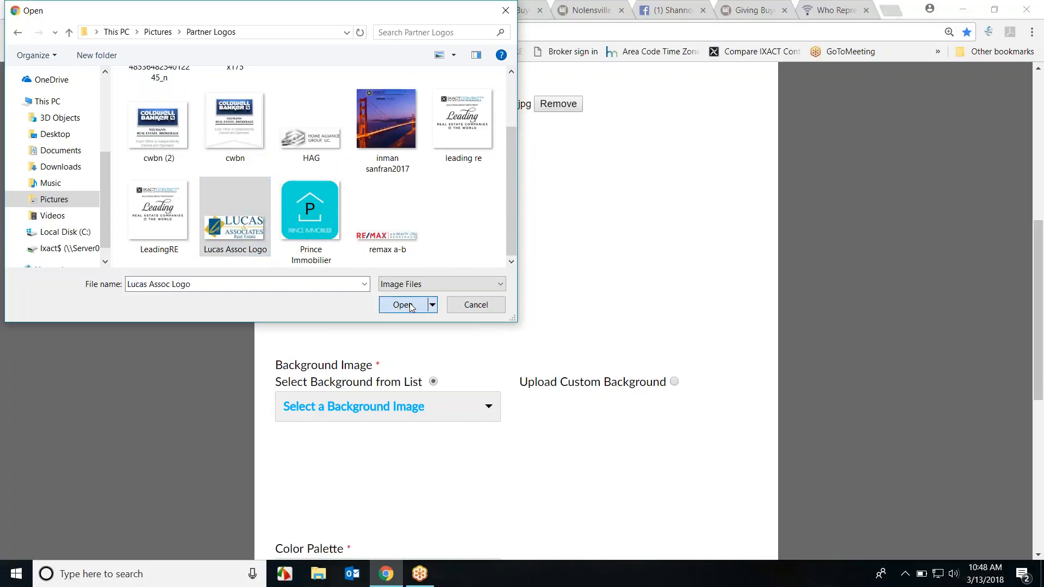
{"action": "left_click", "coordinate": [404, 305]}
{"action": "scroll", "coordinate": [530, 333], "scroll_direction": "down", "scroll_amount": 2}
{"action": "left_click", "coordinate": [489, 273]}
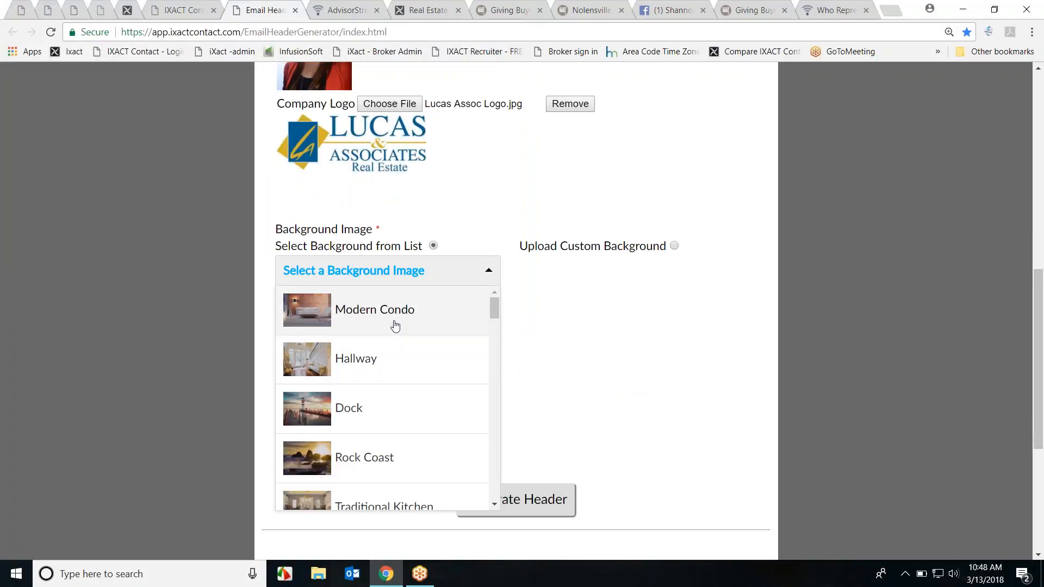
Step: Choose the Lake background and Fisher colour palette, then generate the header preview
{"action": "scroll", "coordinate": [433, 389], "scroll_direction": "down", "scroll_amount": 10}
{"action": "scroll", "coordinate": [434, 389], "scroll_direction": "down", "scroll_amount": 5}
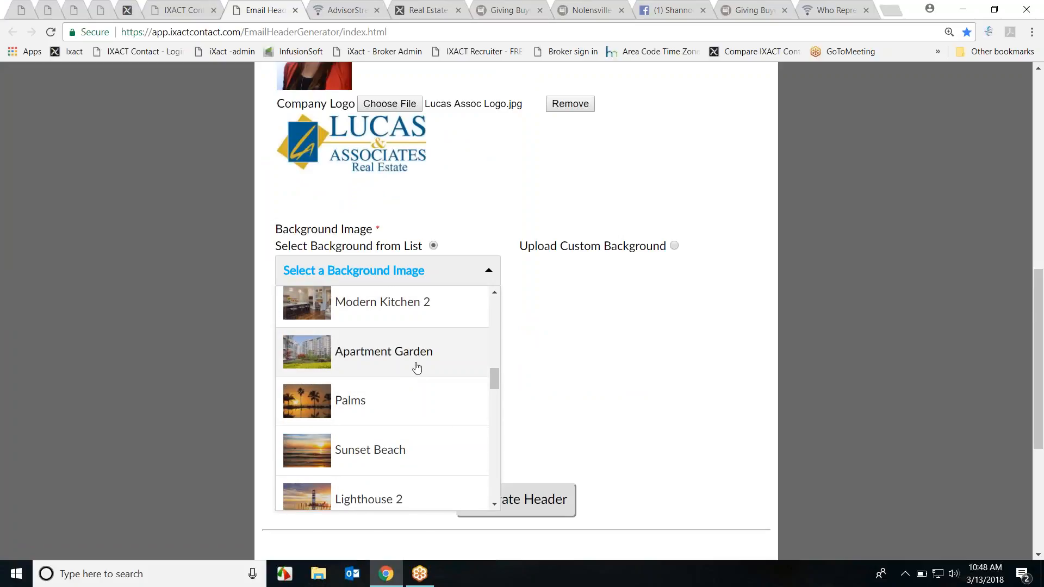
{"action": "scroll", "coordinate": [415, 399], "scroll_direction": "down", "scroll_amount": 3}
{"action": "scroll", "coordinate": [415, 401], "scroll_direction": "down", "scroll_amount": 3}
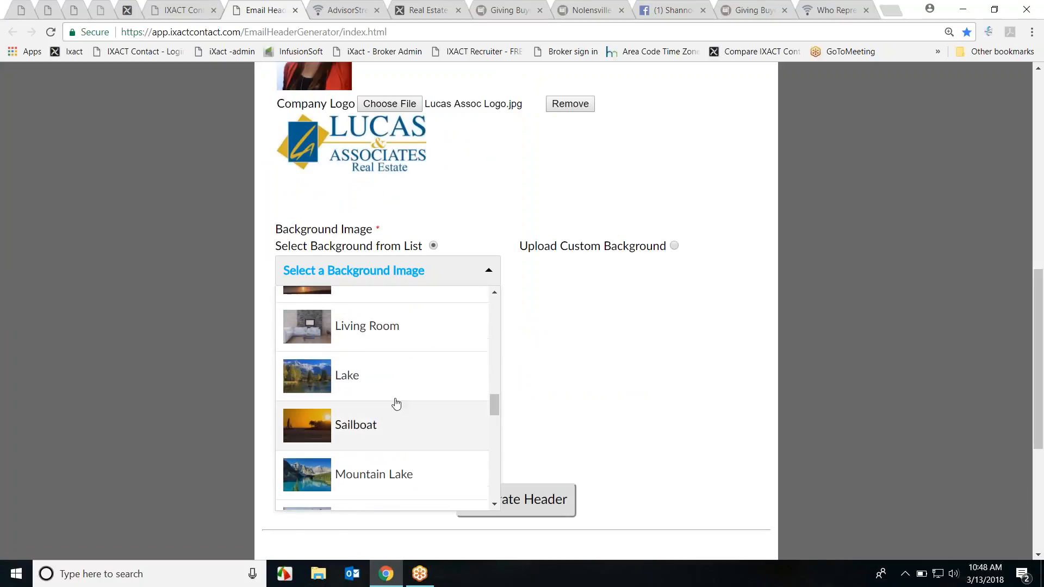
{"action": "left_click", "coordinate": [397, 390]}
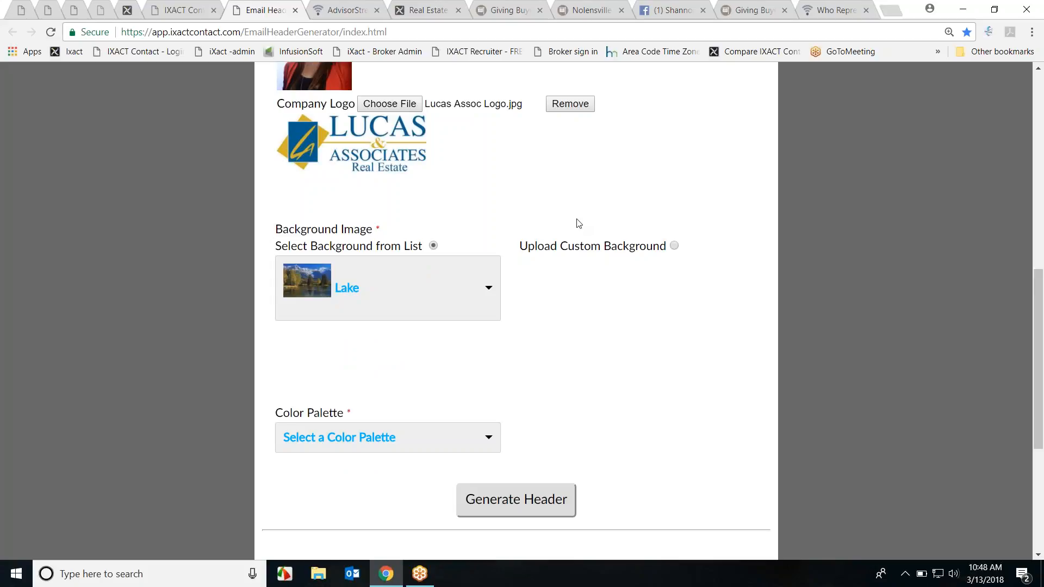
{"action": "scroll", "coordinate": [580, 366], "scroll_direction": "down", "scroll_amount": 1}
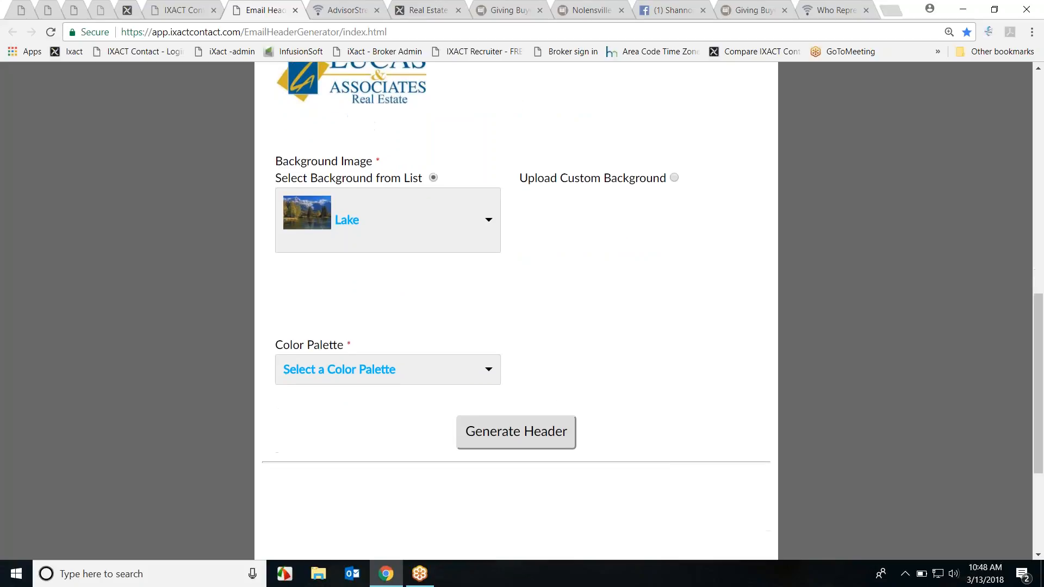
{"action": "left_click", "coordinate": [489, 373]}
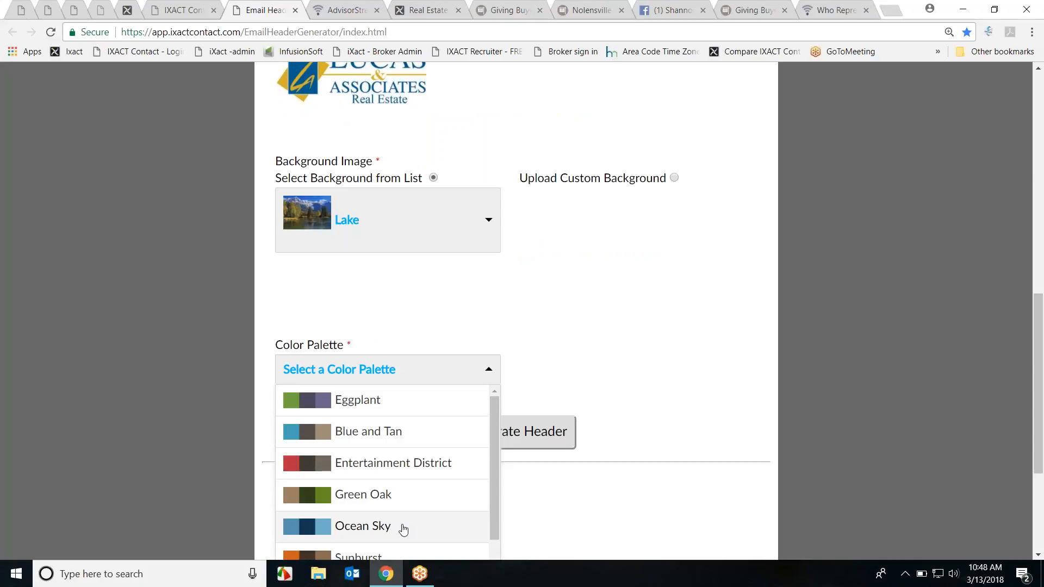
{"action": "scroll", "coordinate": [412, 482], "scroll_direction": "down", "scroll_amount": 3}
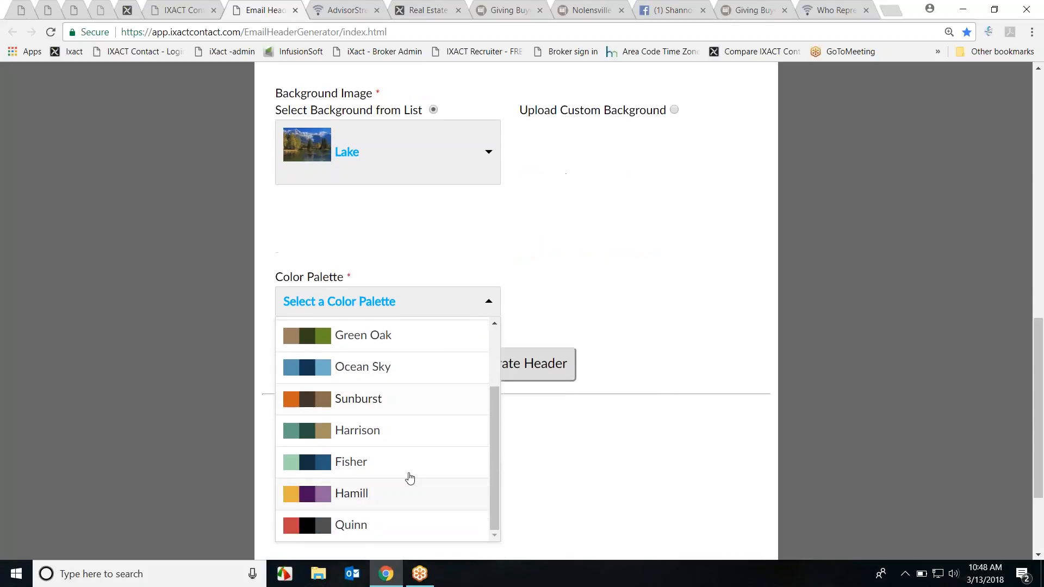
{"action": "left_click", "coordinate": [409, 474]}
{"action": "left_click", "coordinate": [527, 385]}
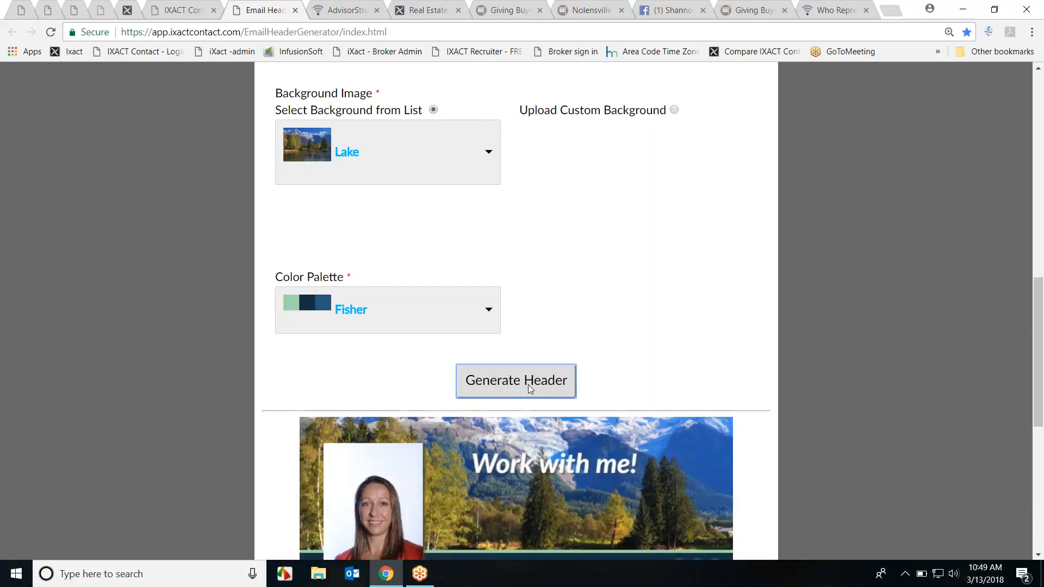
{"action": "scroll", "coordinate": [816, 365], "scroll_direction": "down", "scroll_amount": 3}
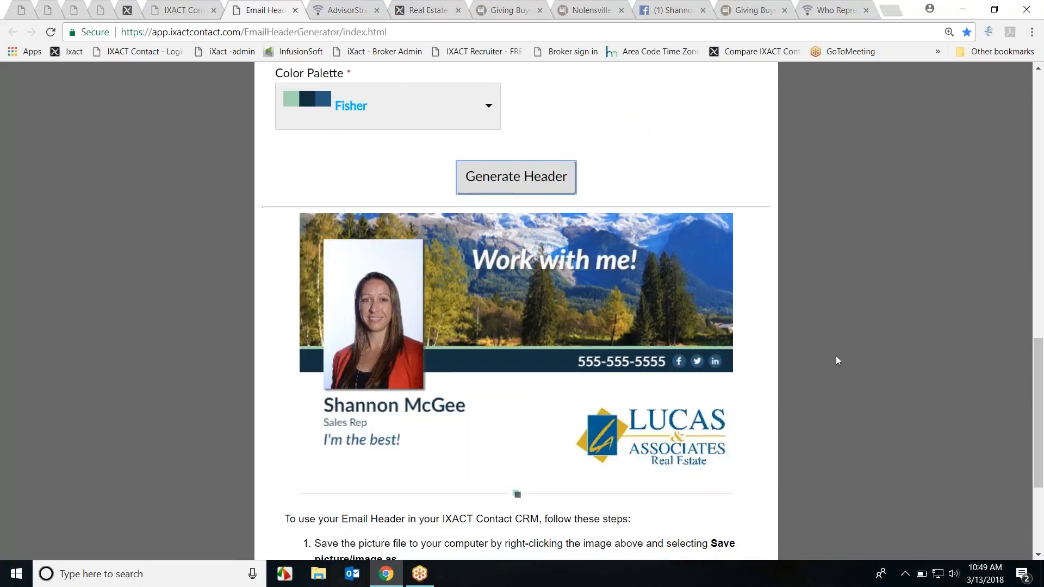
Step: Bring up the generated header's image options and compare it with the IXACT Contact header setup
{"action": "right_click", "coordinate": [537, 325]}
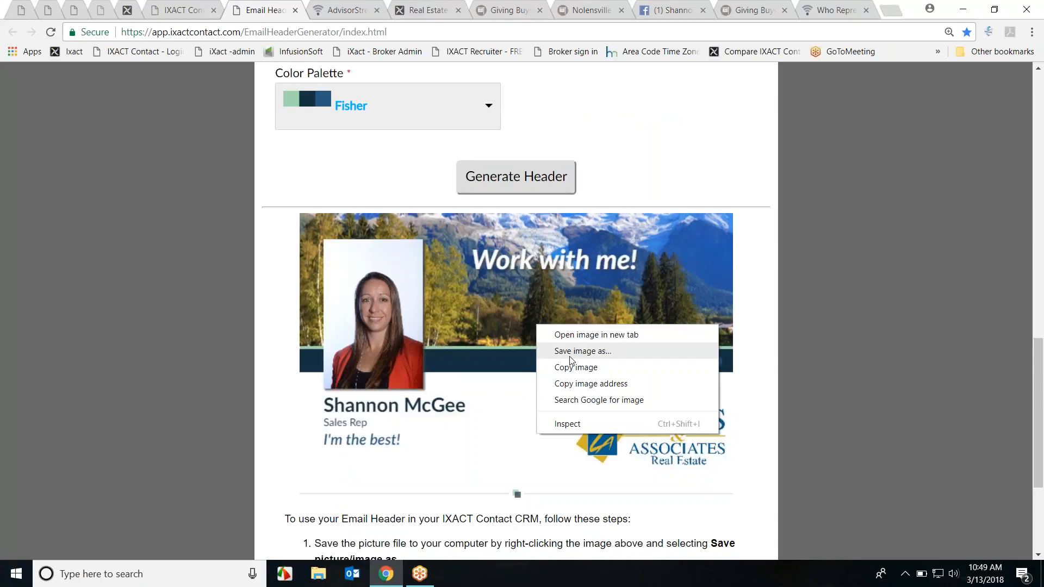
{"action": "left_click", "coordinate": [184, 10]}
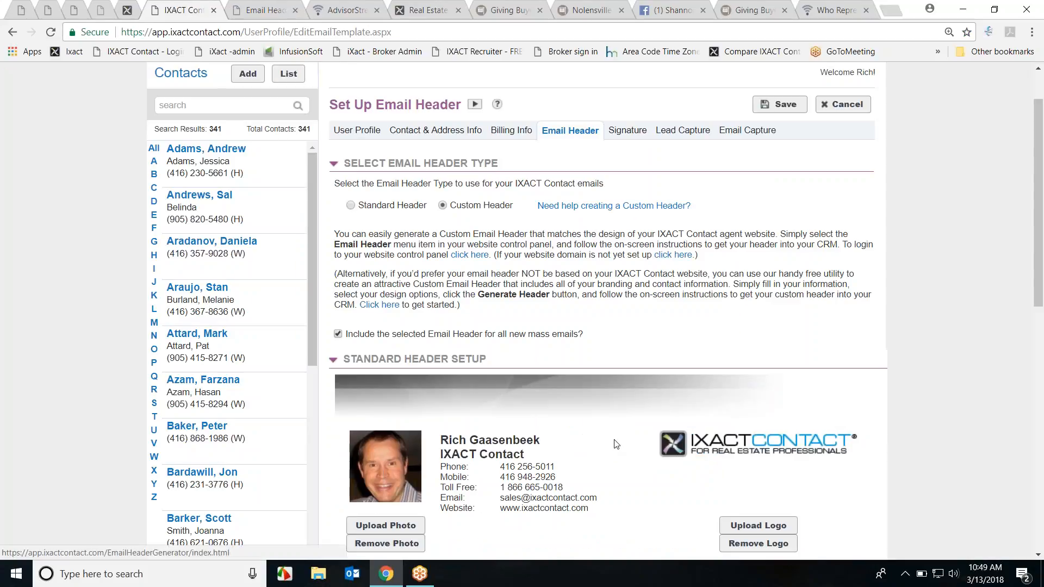
{"action": "scroll", "coordinate": [913, 413], "scroll_direction": "down", "scroll_amount": 10}
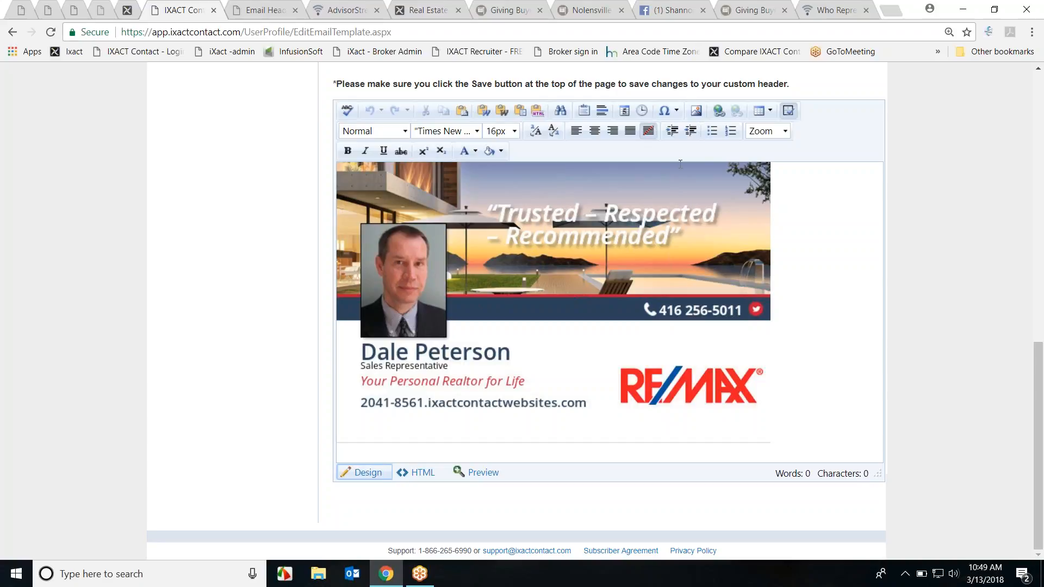
{"action": "left_click", "coordinate": [275, 11]}
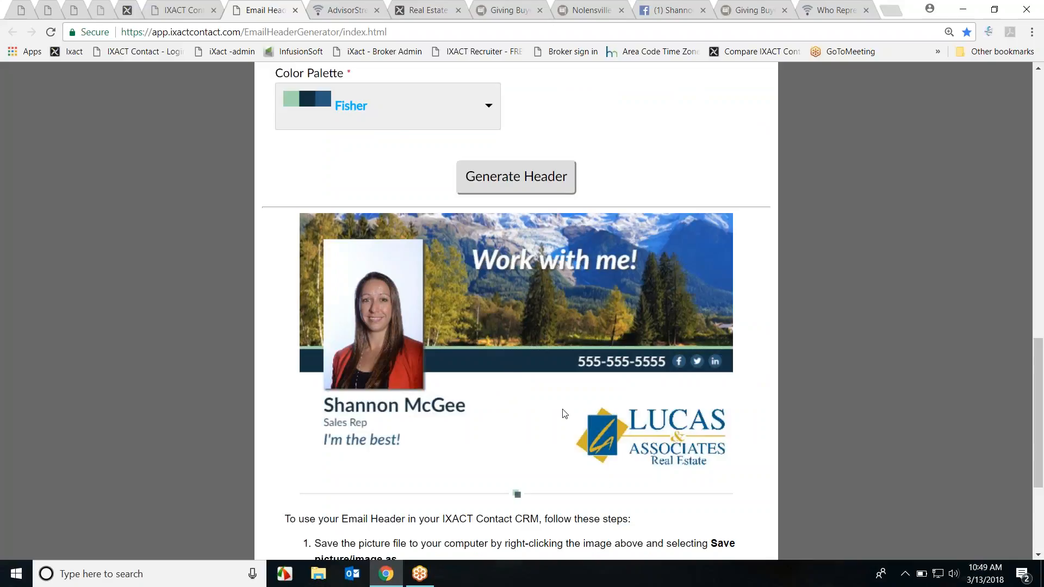
{"action": "scroll", "coordinate": [771, 422], "scroll_direction": "up", "scroll_amount": 1}
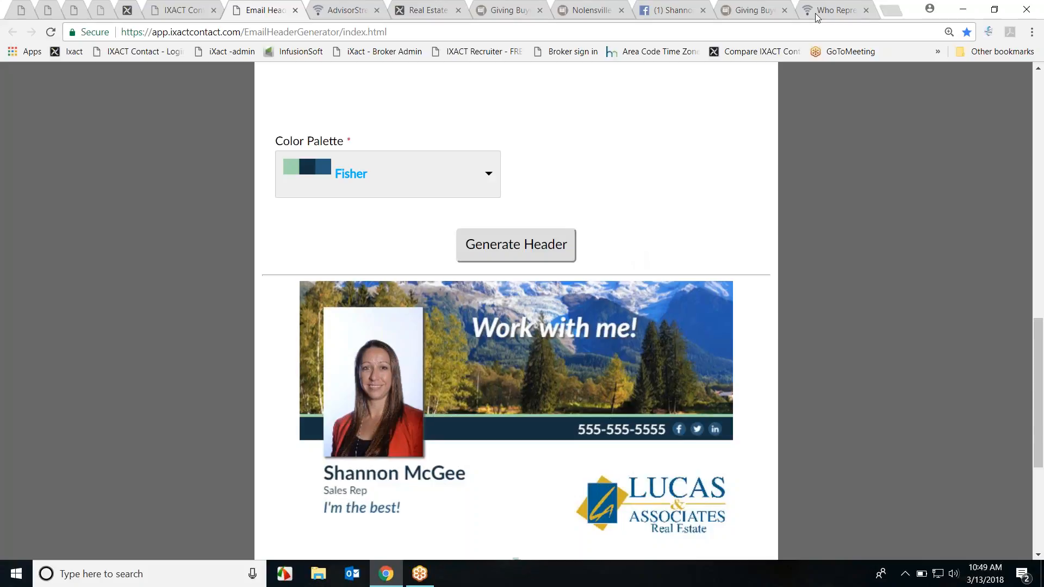
Step: Close two extra browser tabs, return to the header setup, and open a blank new tab
{"action": "left_click", "coordinate": [866, 10]}
{"action": "left_click", "coordinate": [867, 10]}
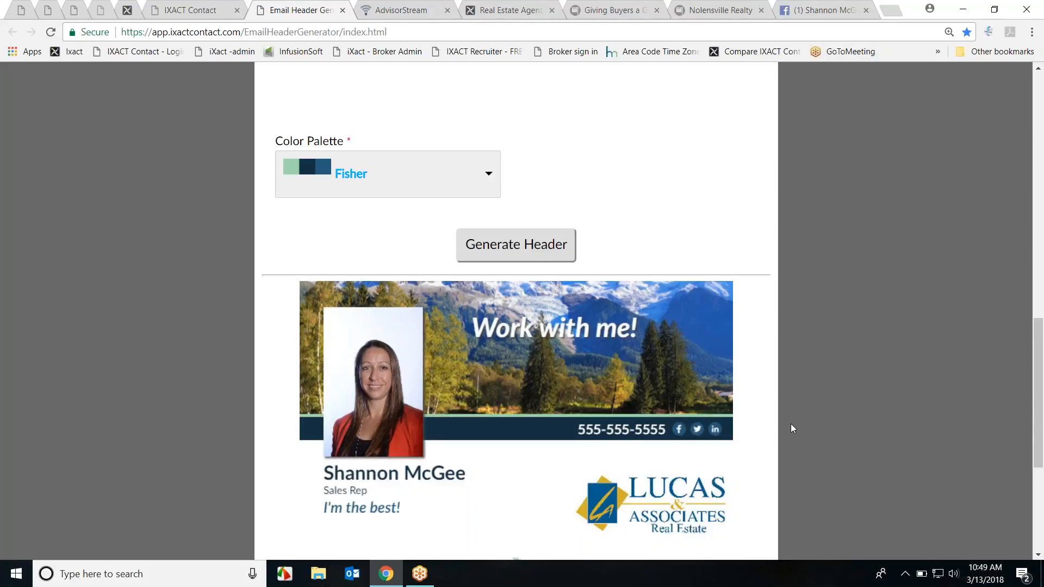
{"action": "scroll", "coordinate": [792, 429], "scroll_direction": "up", "scroll_amount": 3}
{"action": "left_click", "coordinate": [190, 10]}
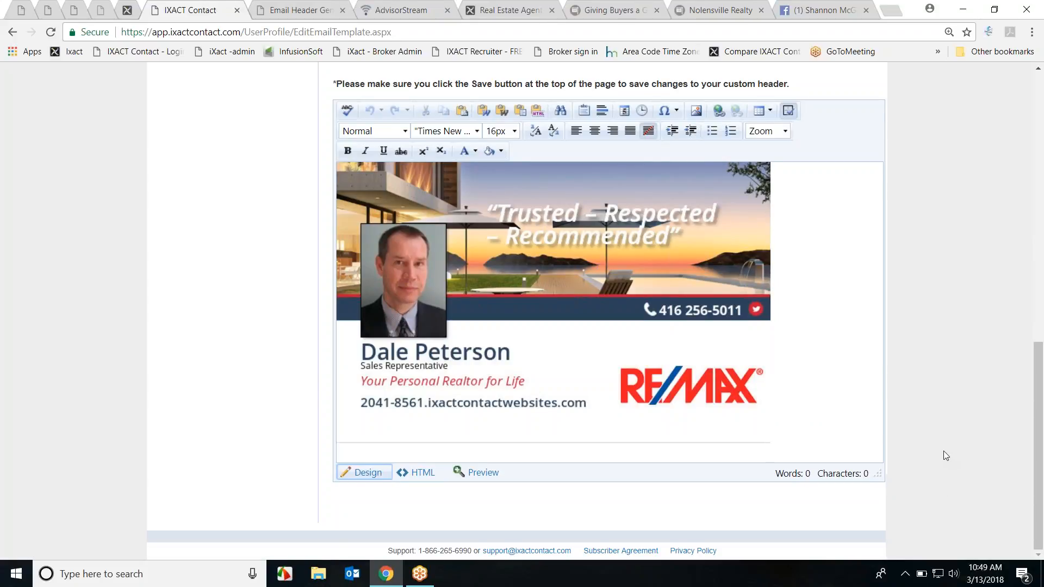
{"action": "scroll", "coordinate": [951, 465], "scroll_direction": "up", "scroll_amount": 2}
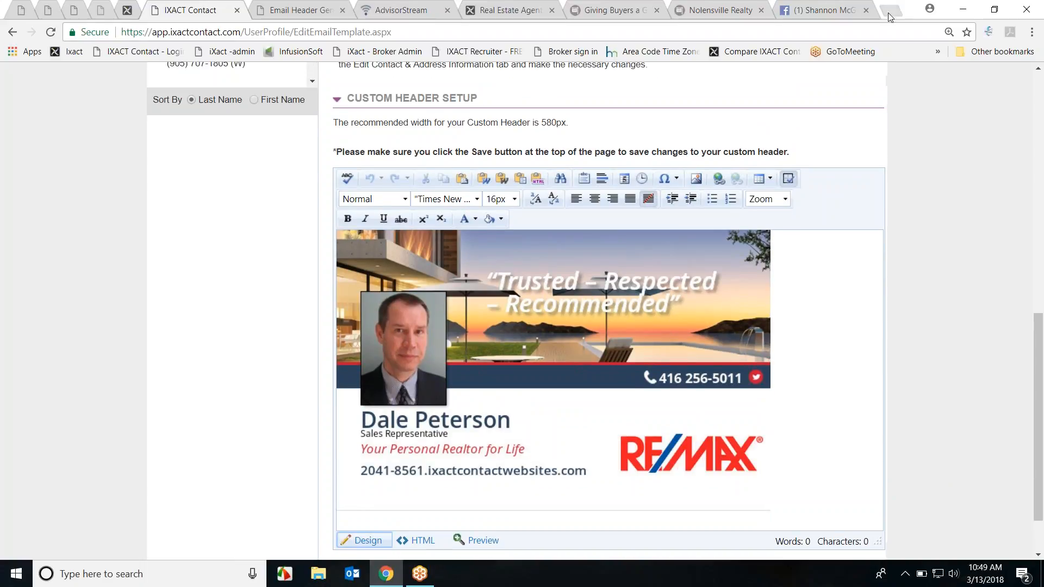
{"action": "left_click", "coordinate": [891, 11]}
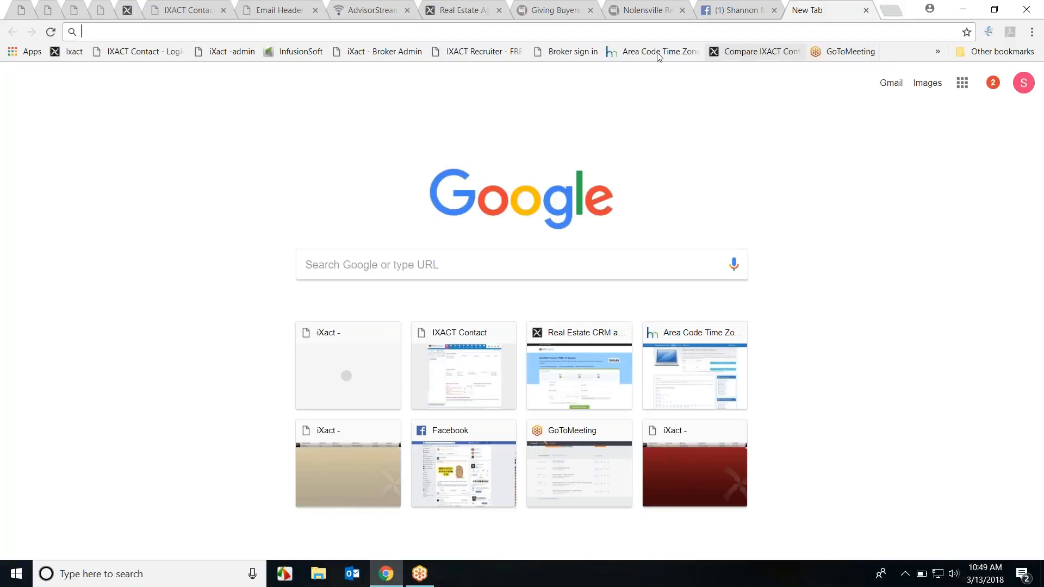
Step: Bring the IXACT Contact tab back to its Home dashboard
{"action": "left_click", "coordinate": [938, 52]}
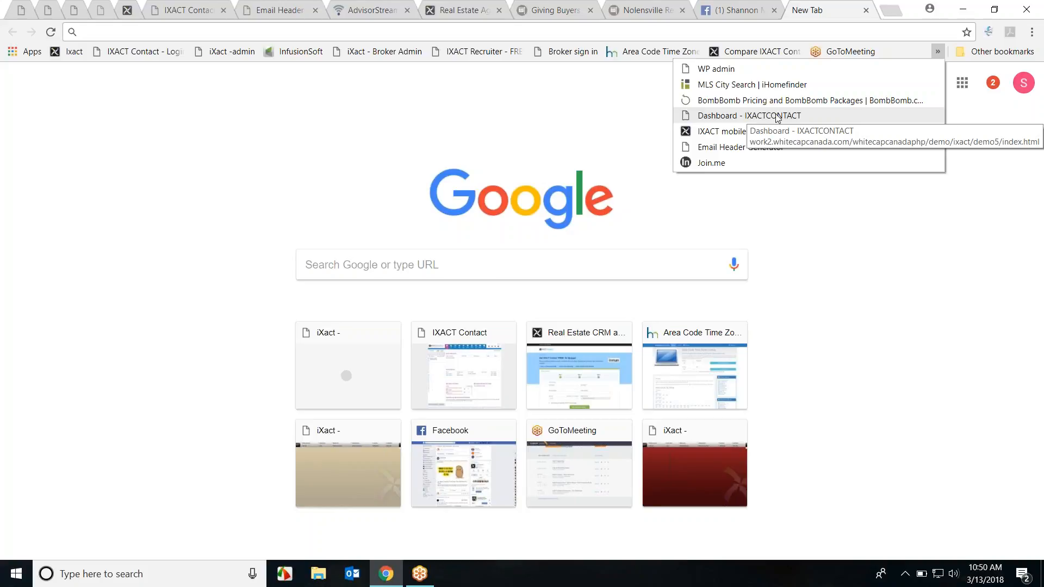
{"action": "left_click", "coordinate": [189, 7]}
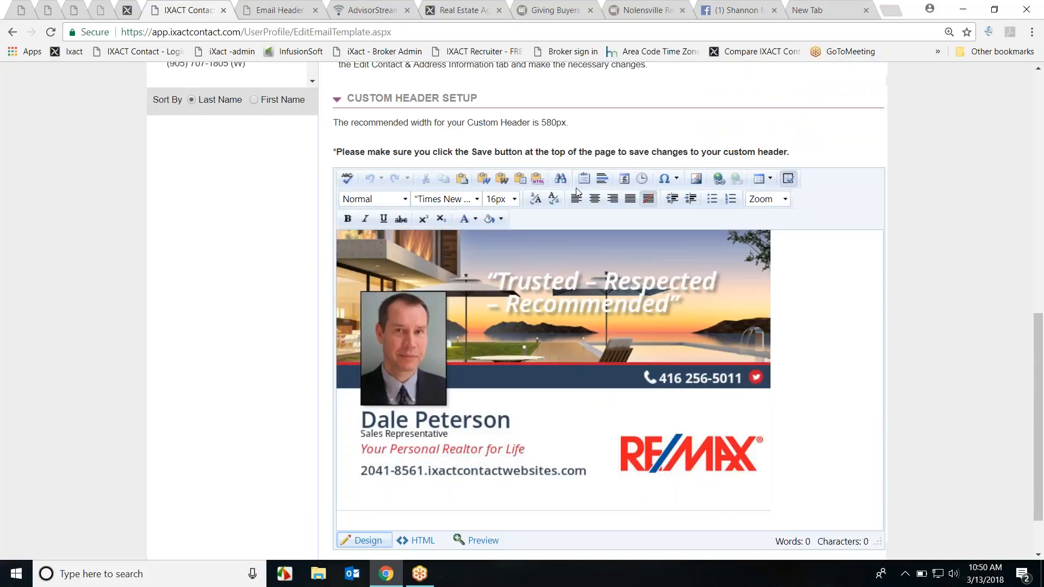
{"action": "scroll", "coordinate": [576, 192], "scroll_direction": "up", "scroll_amount": 10}
{"action": "left_click", "coordinate": [344, 106]}
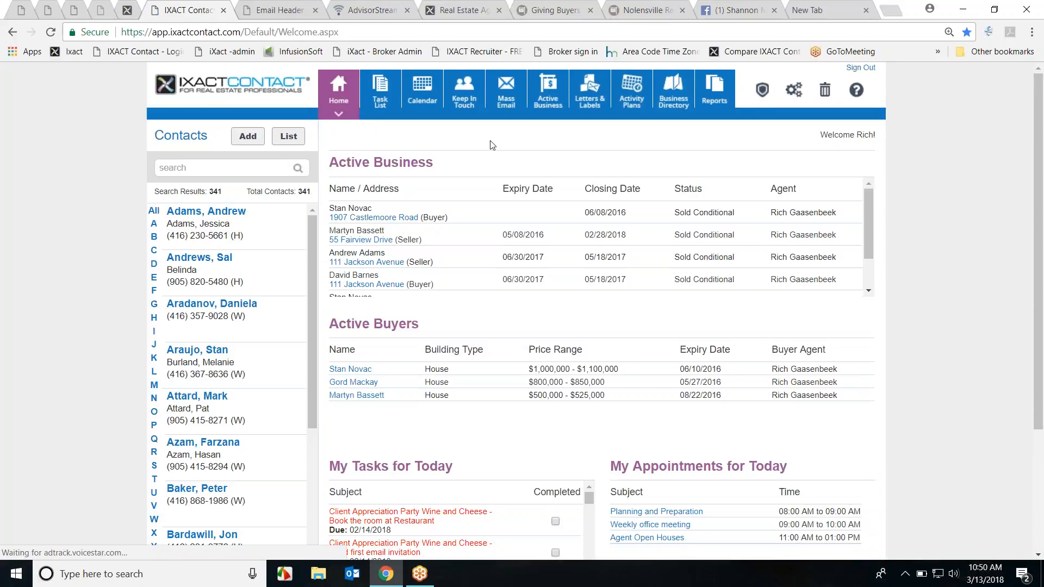
Step: Reset Chrome's page zoom to 100%, then show the bookmarks overflow on the new tab
{"action": "left_click", "coordinate": [1032, 32]}
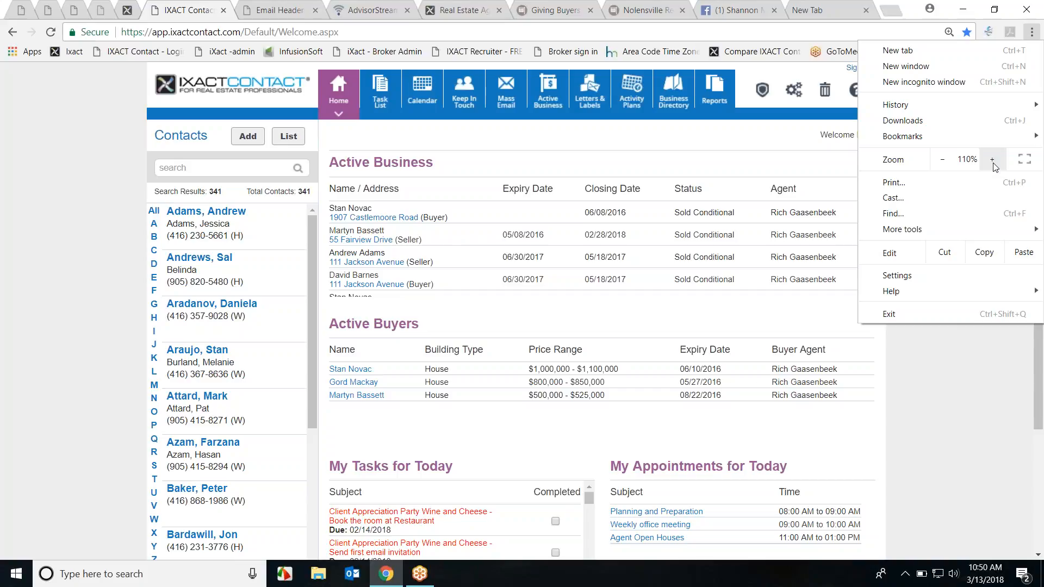
{"action": "left_click", "coordinate": [942, 160]}
{"action": "left_click", "coordinate": [906, 379]}
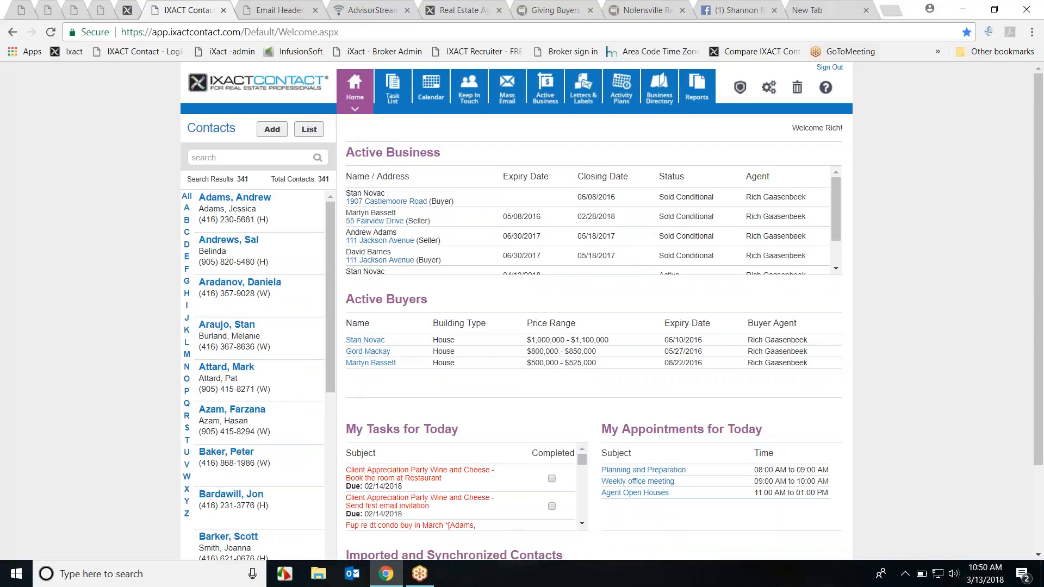
{"action": "left_click", "coordinate": [830, 10]}
{"action": "left_click", "coordinate": [936, 53]}
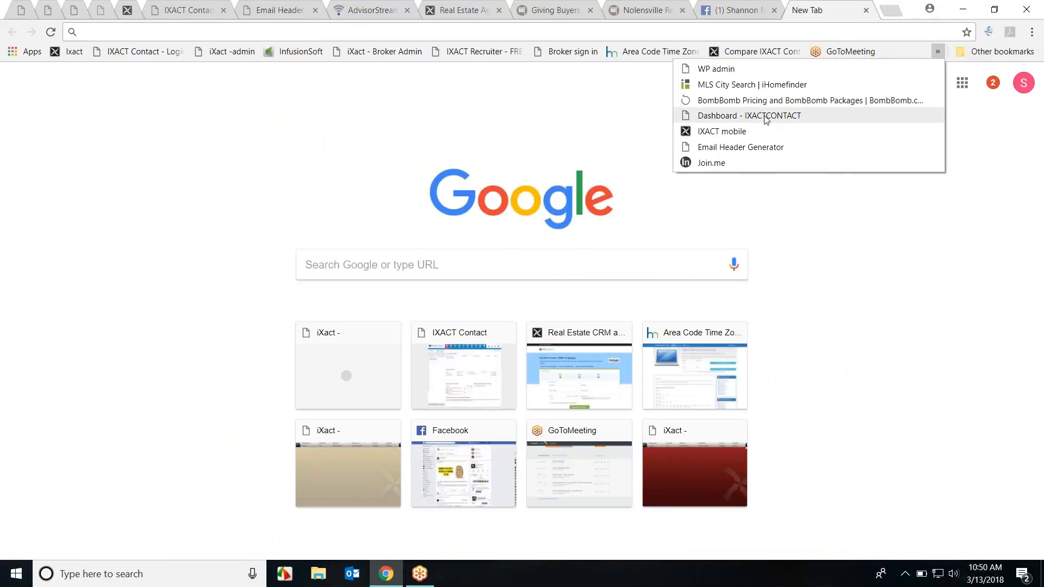
Step: Open the IXACT mobile Dashboard demo, scroll its business, buyers and tasks sections, then return to Home
{"action": "left_click", "coordinate": [766, 131]}
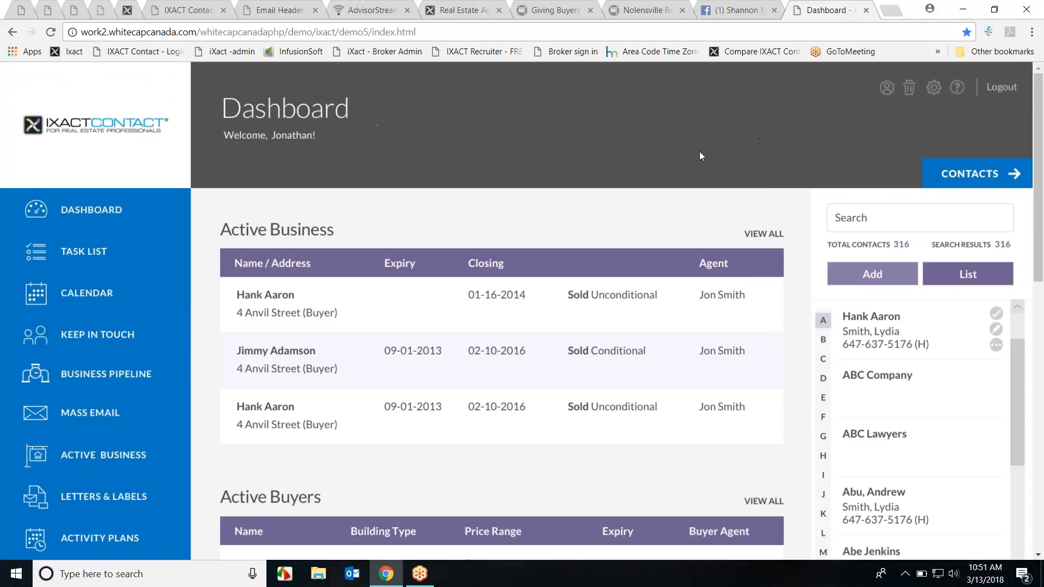
{"action": "scroll", "coordinate": [481, 277], "scroll_direction": "down", "scroll_amount": 1}
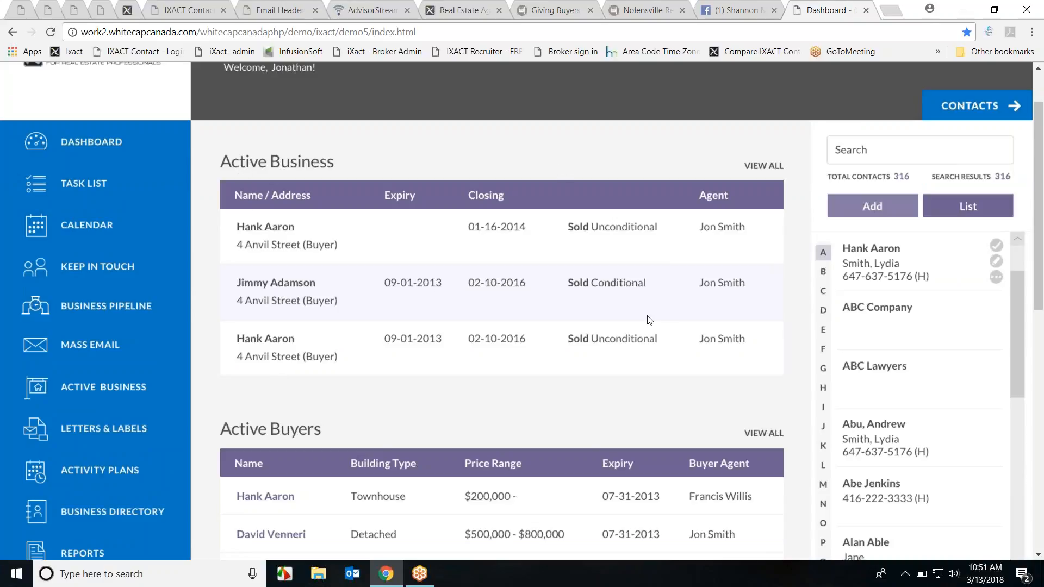
{"action": "scroll", "coordinate": [652, 308], "scroll_direction": "down", "scroll_amount": 4}
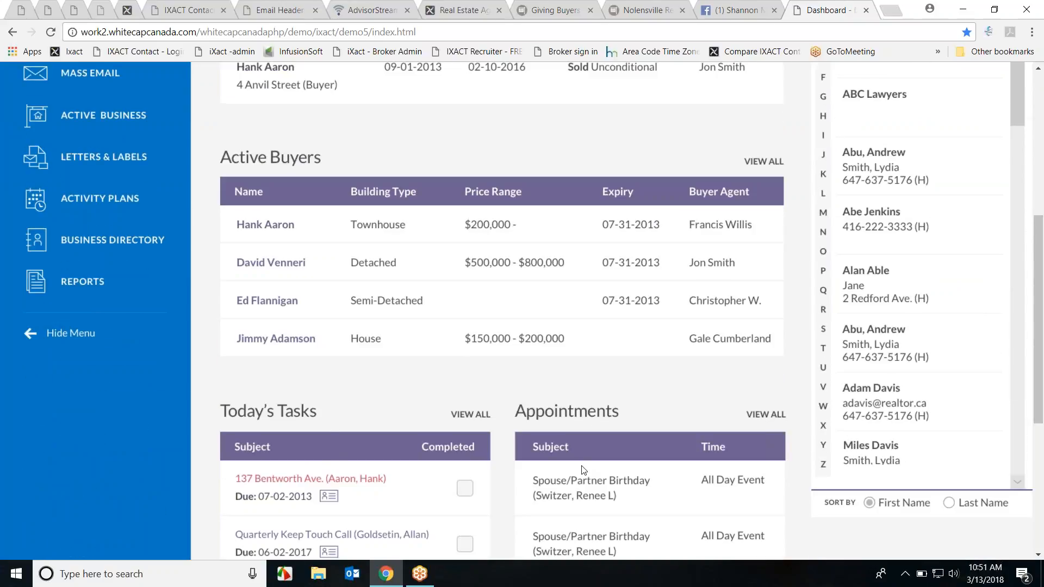
{"action": "left_click", "coordinate": [188, 10]}
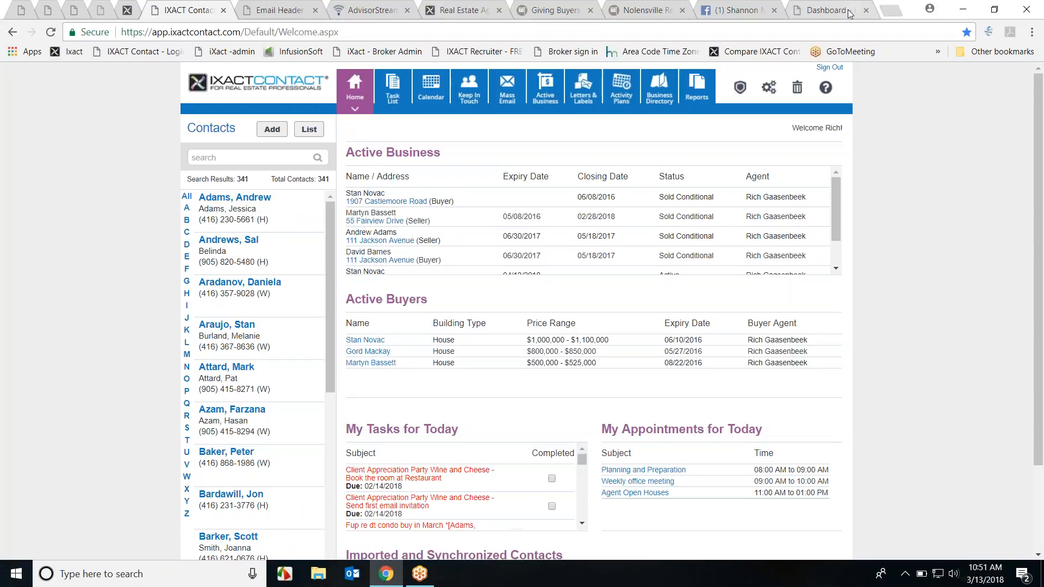
{"action": "left_click", "coordinate": [819, 11]}
{"action": "scroll", "coordinate": [702, 280], "scroll_direction": "up", "scroll_amount": 5}
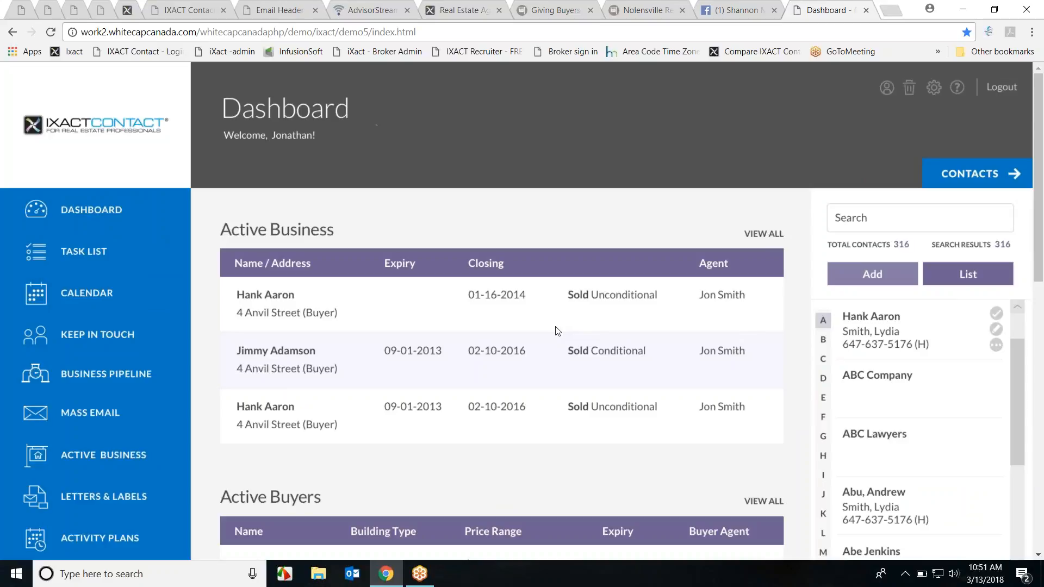
{"action": "scroll", "coordinate": [122, 466], "scroll_direction": "down", "scroll_amount": 1}
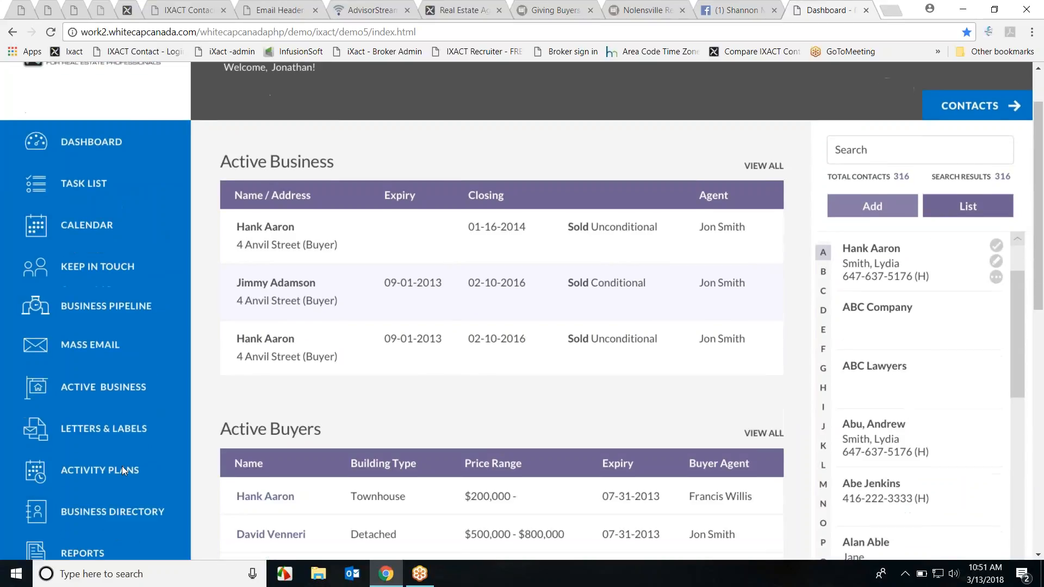
{"action": "scroll", "coordinate": [109, 462], "scroll_direction": "down", "scroll_amount": 2}
{"action": "scroll", "coordinate": [119, 278], "scroll_direction": "up", "scroll_amount": 1}
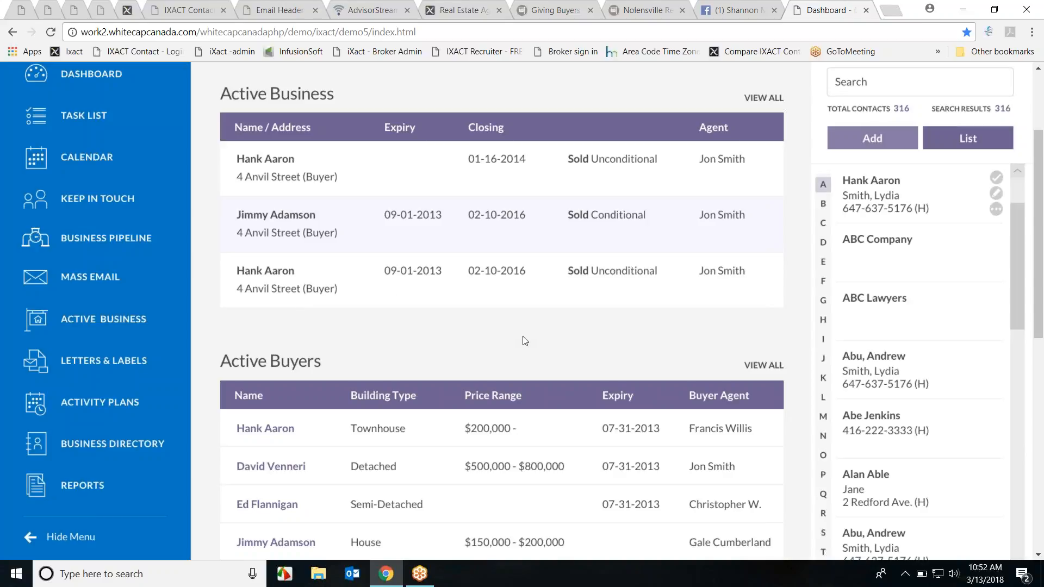
{"action": "scroll", "coordinate": [471, 389], "scroll_direction": "up", "scroll_amount": 3}
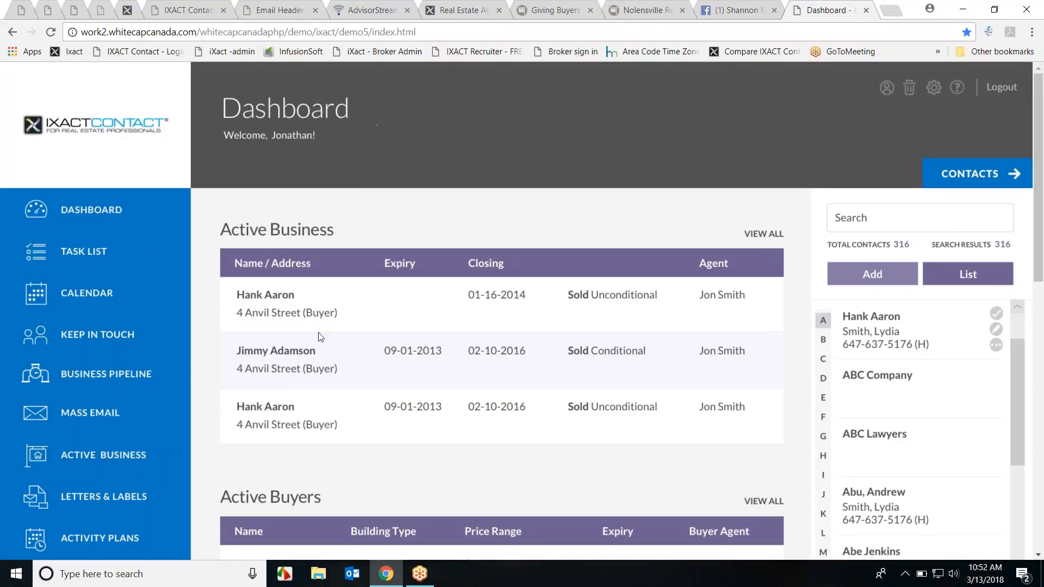
{"action": "left_click", "coordinate": [199, 8]}
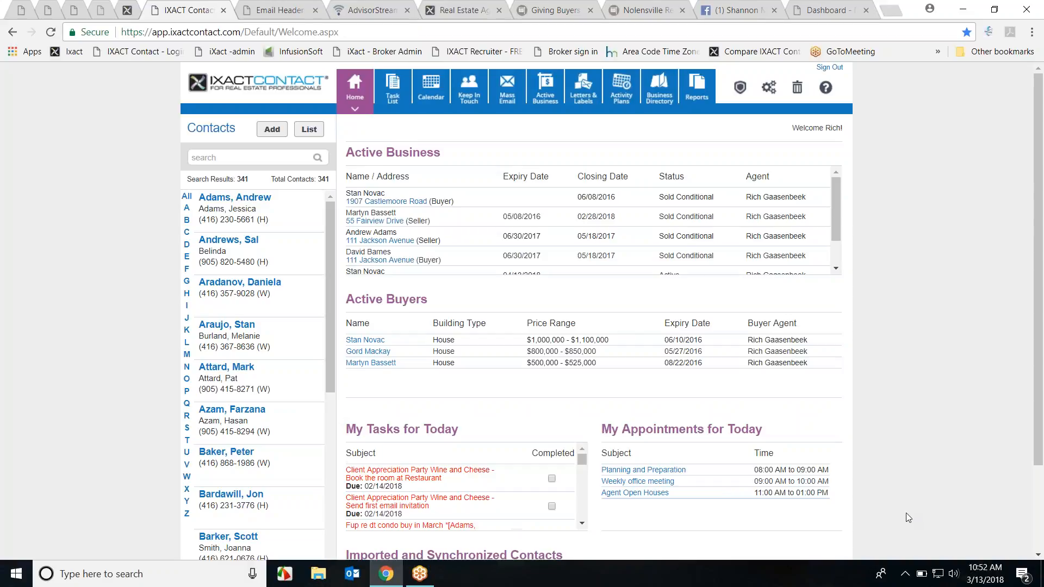
{"action": "left_click", "coordinate": [826, 10]}
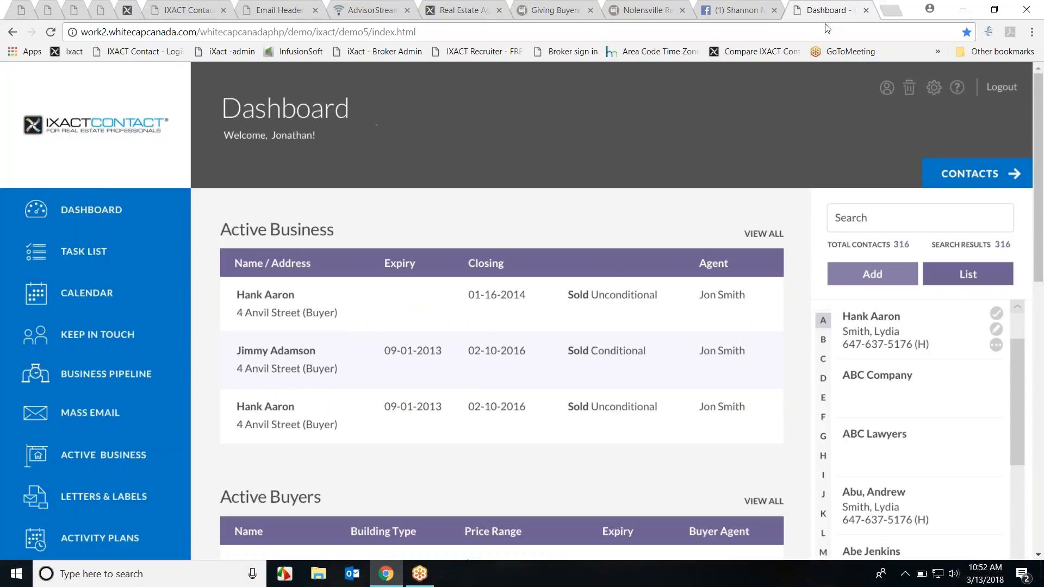
{"action": "mouse_move", "coordinate": [497, 90]}
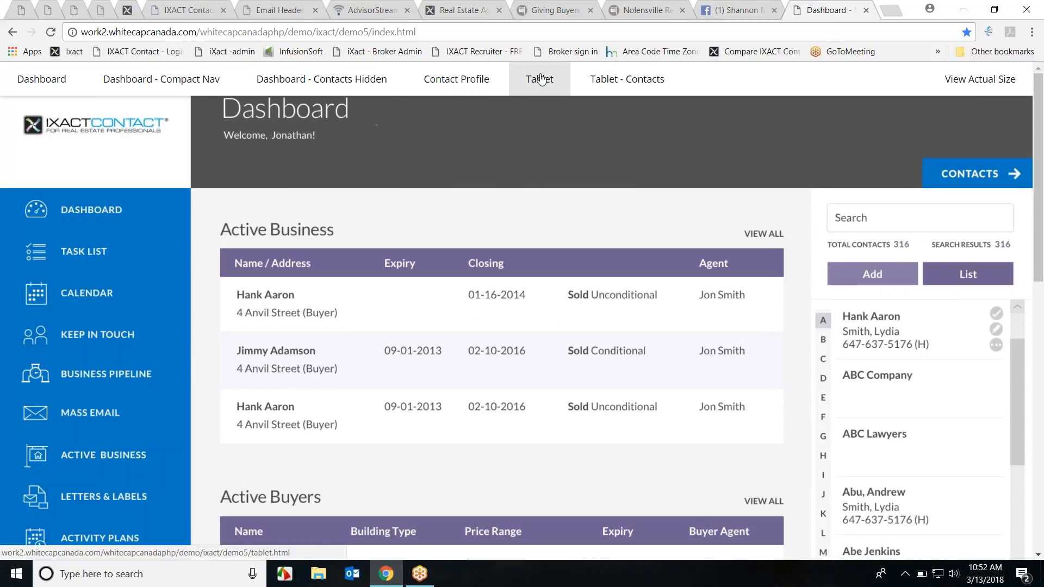
Step: Preview the demo's Tablet and Tablet - Contacts layouts
{"action": "left_click", "coordinate": [540, 79]}
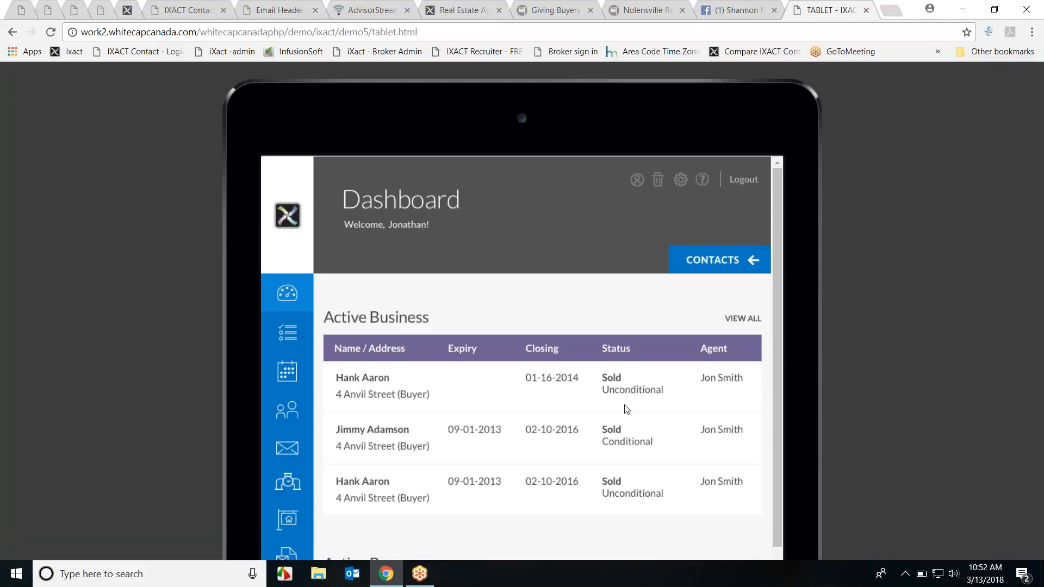
{"action": "scroll", "coordinate": [601, 416], "scroll_direction": "down", "scroll_amount": 9}
{"action": "scroll", "coordinate": [561, 412], "scroll_direction": "down", "scroll_amount": 2}
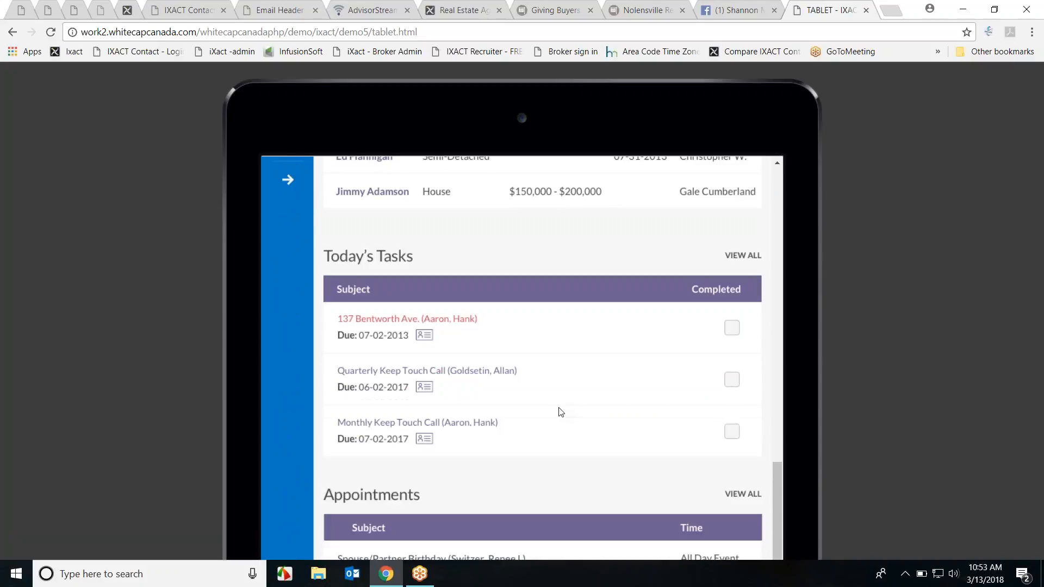
{"action": "scroll", "coordinate": [562, 425], "scroll_direction": "up", "scroll_amount": 10}
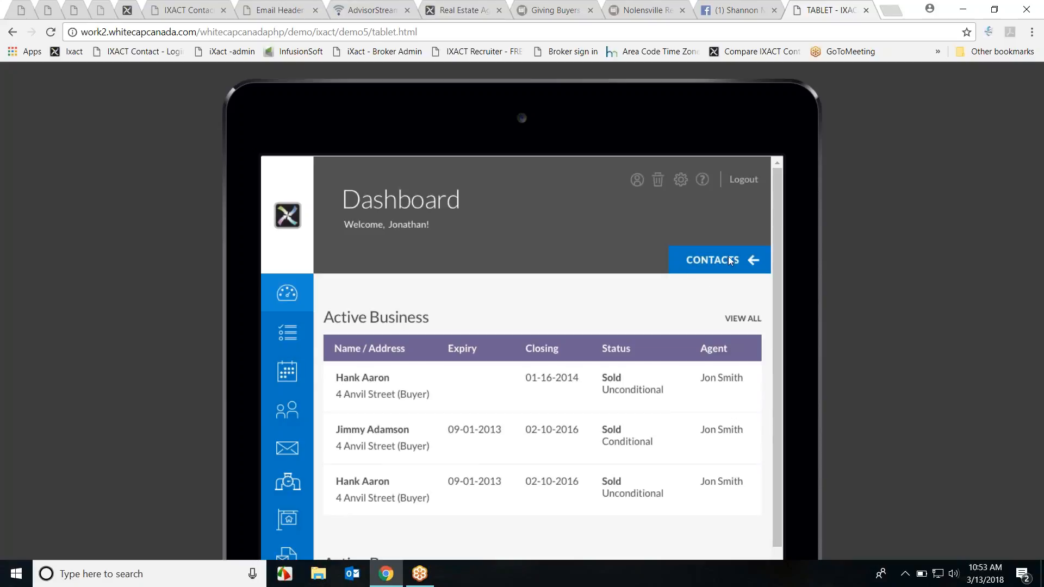
{"action": "mouse_move", "coordinate": [653, 85]}
{"action": "left_click", "coordinate": [611, 79]}
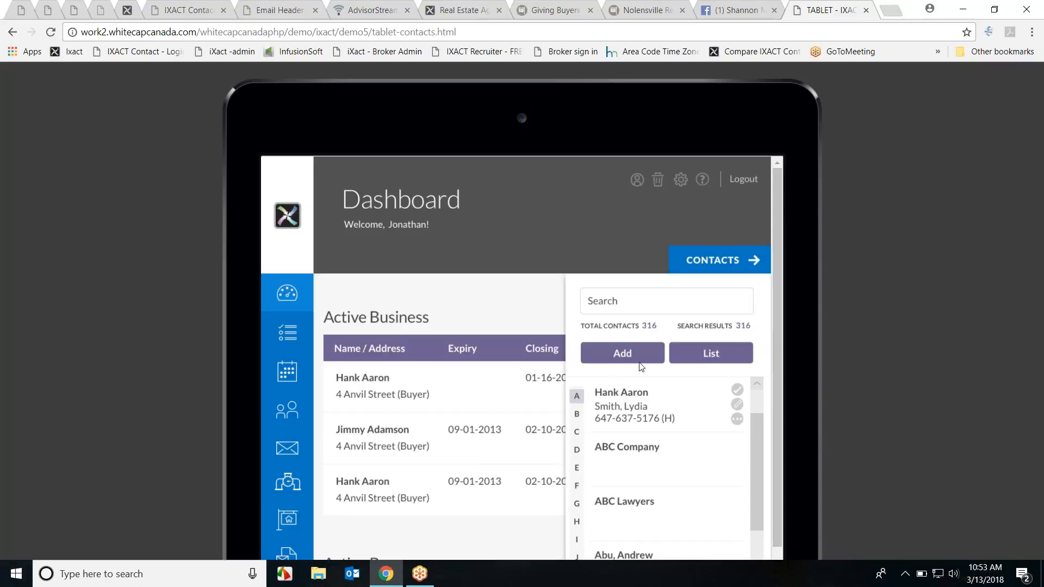
Step: View the Compact Nav and Contacts Hidden dashboards, then open the Contact Profile page
{"action": "mouse_move", "coordinate": [261, 76]}
{"action": "left_click", "coordinate": [185, 81]}
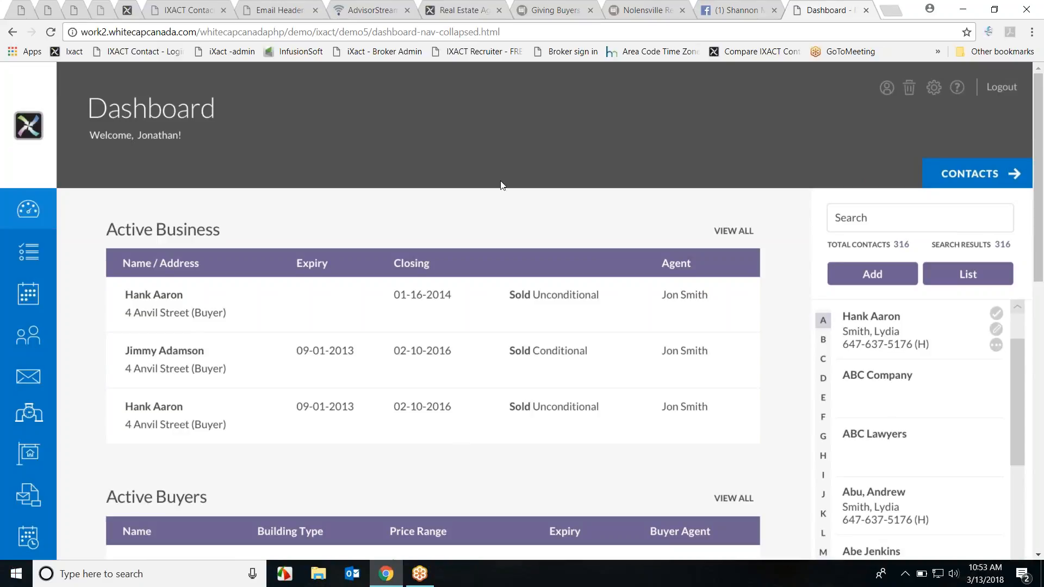
{"action": "left_click", "coordinate": [307, 82]}
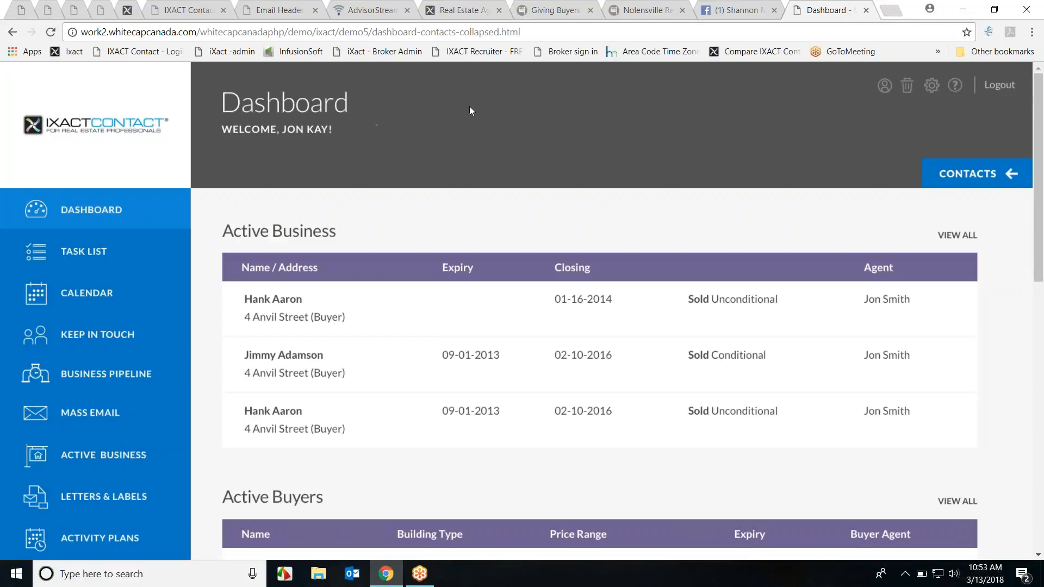
{"action": "left_click", "coordinate": [450, 86]}
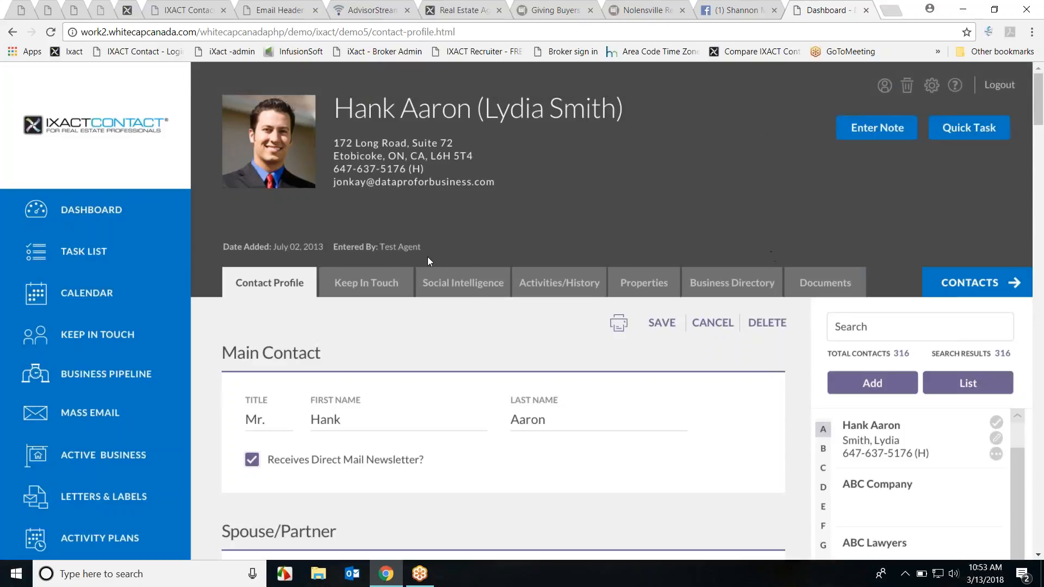
Step: Scroll through the contact profile, then go back to the live IXACT Contact Home dashboard
{"action": "scroll", "coordinate": [713, 221], "scroll_direction": "down", "scroll_amount": 8}
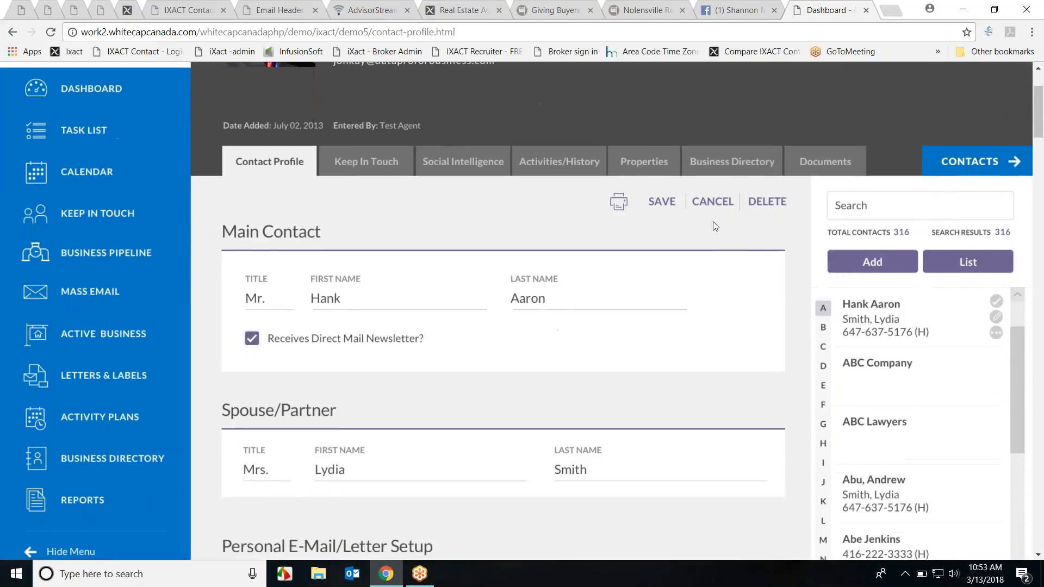
{"action": "scroll", "coordinate": [728, 264], "scroll_direction": "down", "scroll_amount": 5}
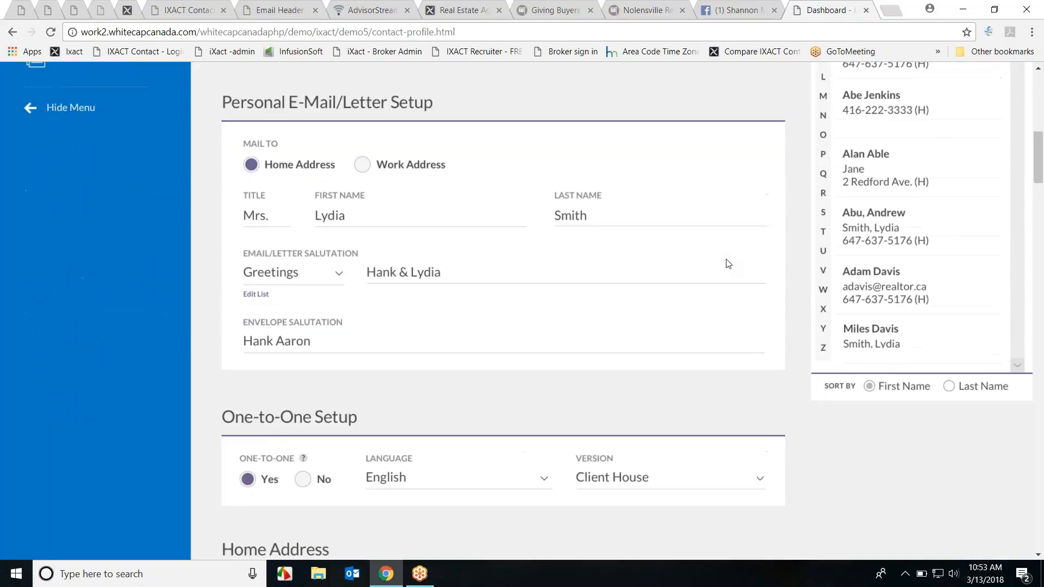
{"action": "scroll", "coordinate": [741, 312], "scroll_direction": "down", "scroll_amount": 3}
{"action": "scroll", "coordinate": [761, 298], "scroll_direction": "down", "scroll_amount": 8}
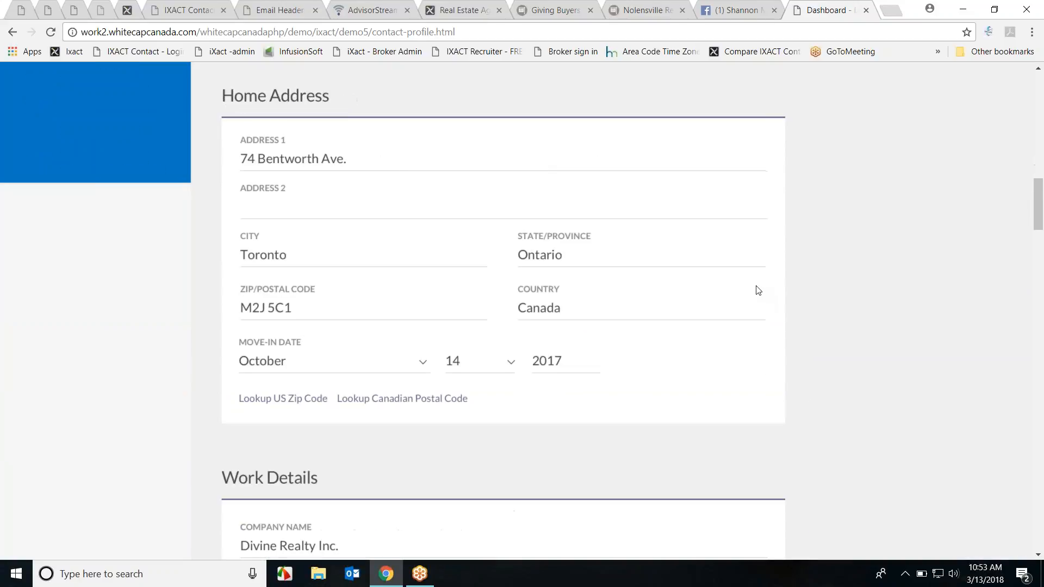
{"action": "scroll", "coordinate": [744, 321], "scroll_direction": "down", "scroll_amount": 5}
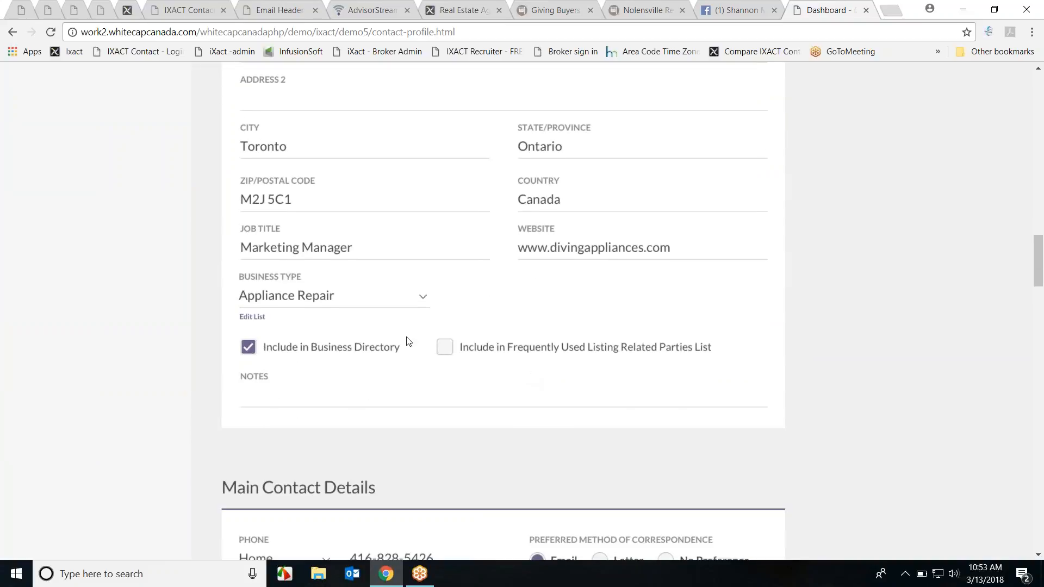
{"action": "scroll", "coordinate": [684, 279], "scroll_direction": "down", "scroll_amount": 5}
{"action": "scroll", "coordinate": [683, 279], "scroll_direction": "down", "scroll_amount": 11}
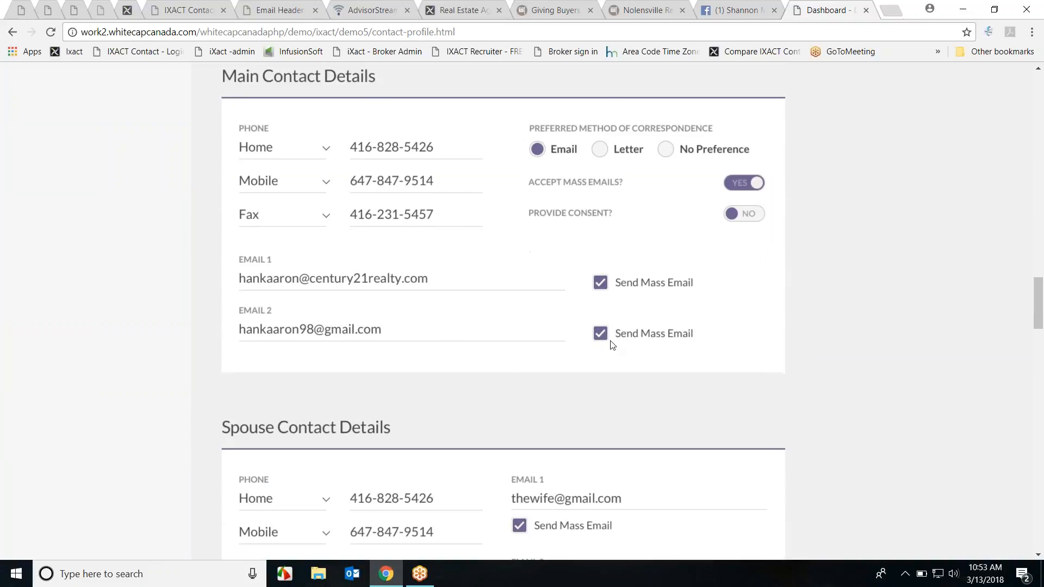
{"action": "scroll", "coordinate": [738, 356], "scroll_direction": "down", "scroll_amount": 6}
{"action": "scroll", "coordinate": [750, 374], "scroll_direction": "up", "scroll_amount": 20}
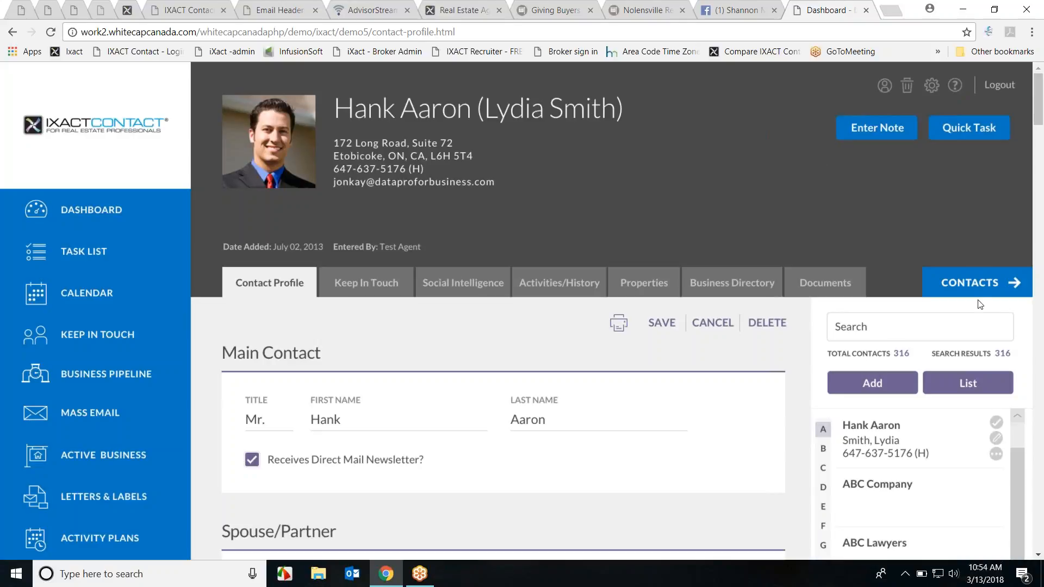
{"action": "scroll", "coordinate": [383, 405], "scroll_direction": "down", "scroll_amount": 2}
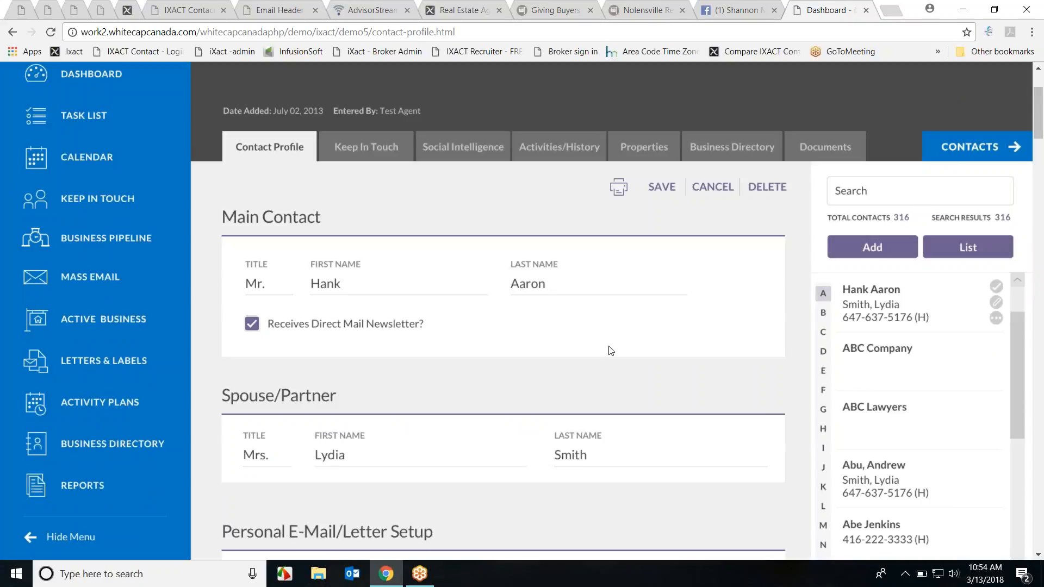
{"action": "scroll", "coordinate": [611, 350], "scroll_direction": "up", "scroll_amount": 2}
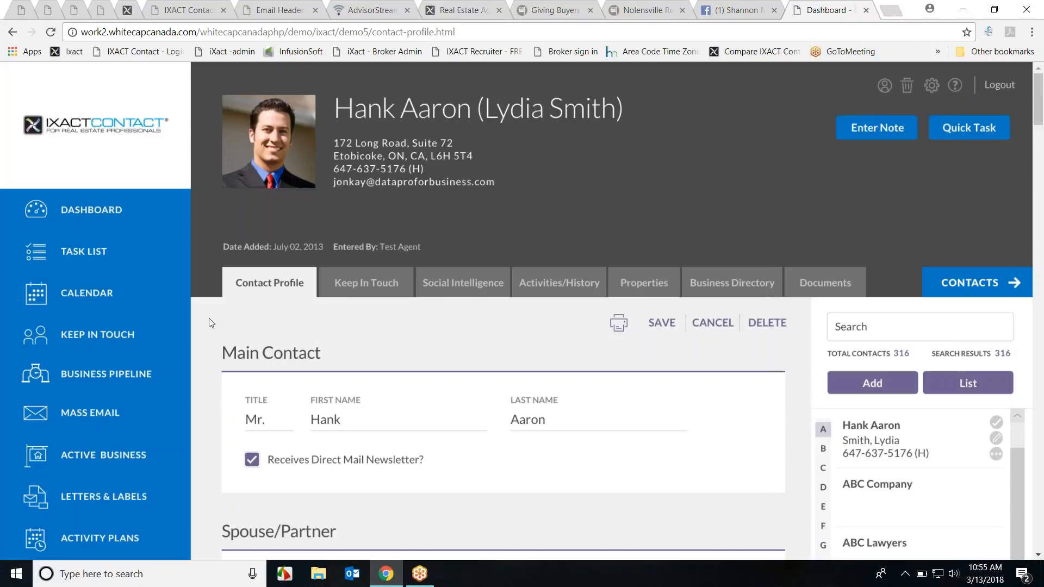
{"action": "left_click", "coordinate": [185, 9]}
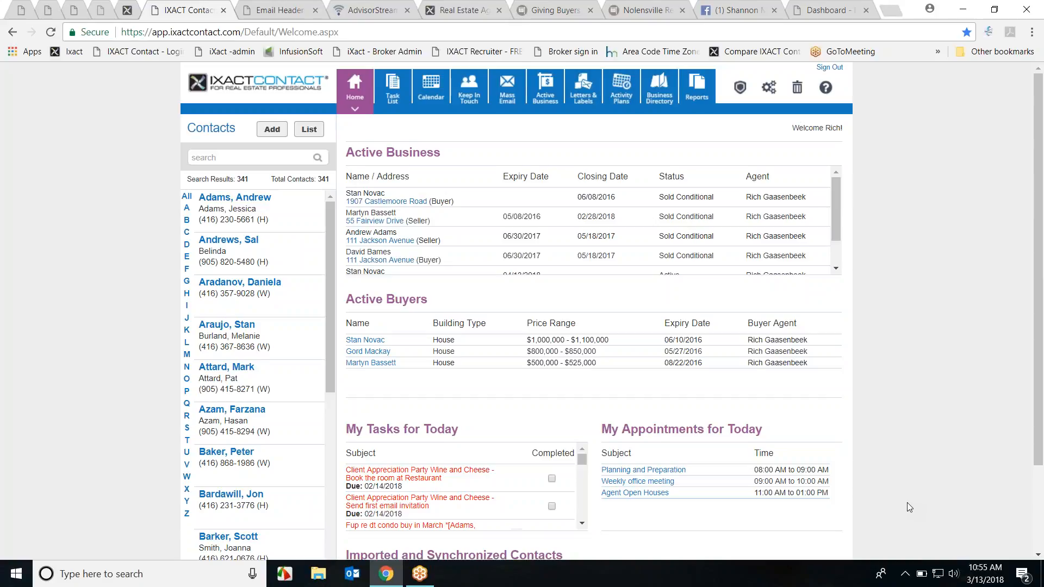
Step: Zoom the IXACT Contact Home dashboard to 110% in Chrome
{"action": "left_click", "coordinate": [1020, 16]}
{"action": "left_click", "coordinate": [1032, 32]}
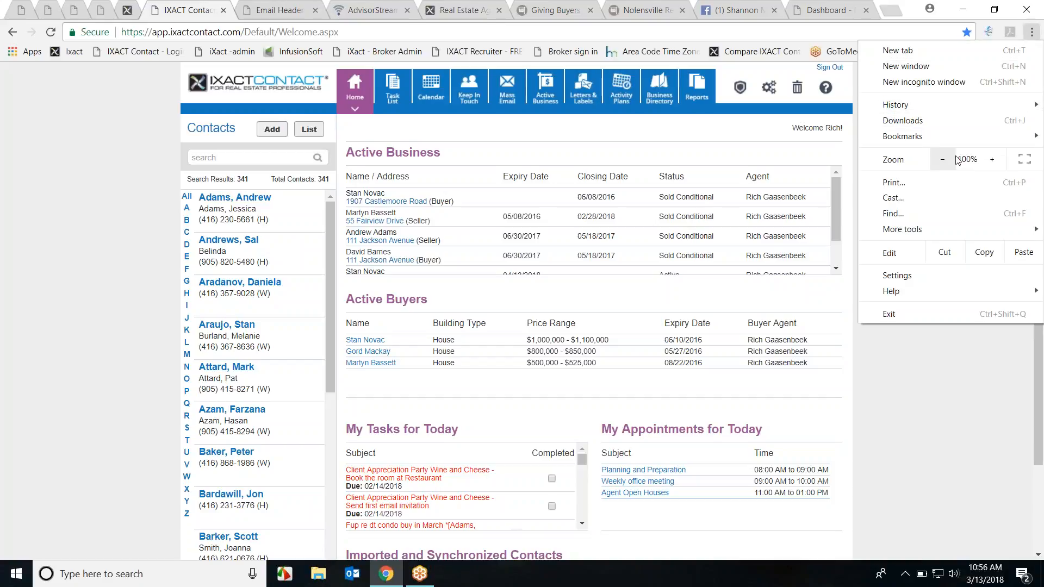
{"action": "left_click", "coordinate": [992, 160]}
{"action": "left_click", "coordinate": [910, 393]}
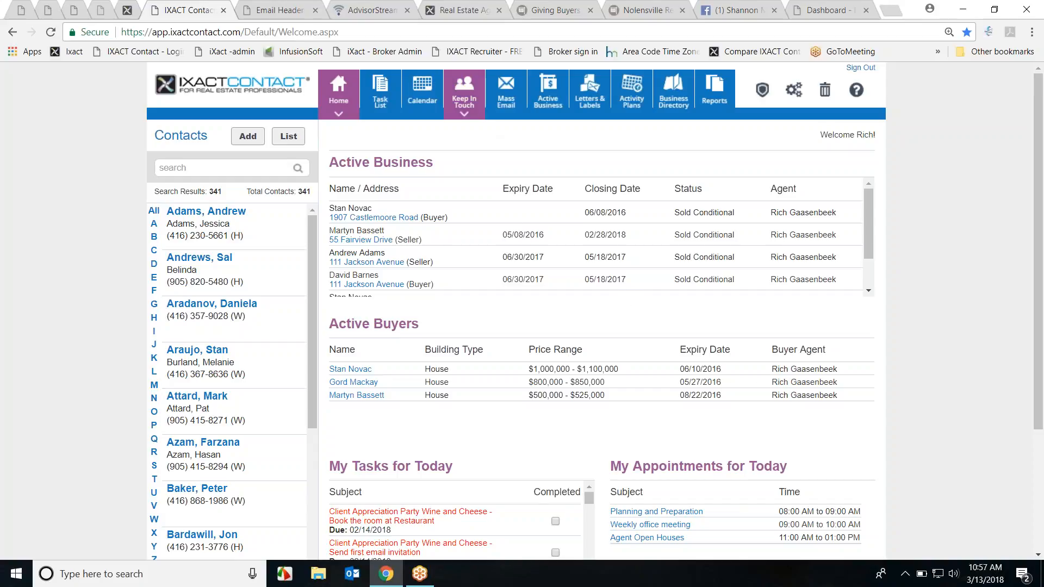
Step: Start the FREE Trial from the Real Estate Agent Websites page, dismissing the Oh No! popup to reach Step 1
{"action": "left_click", "coordinate": [475, 9]}
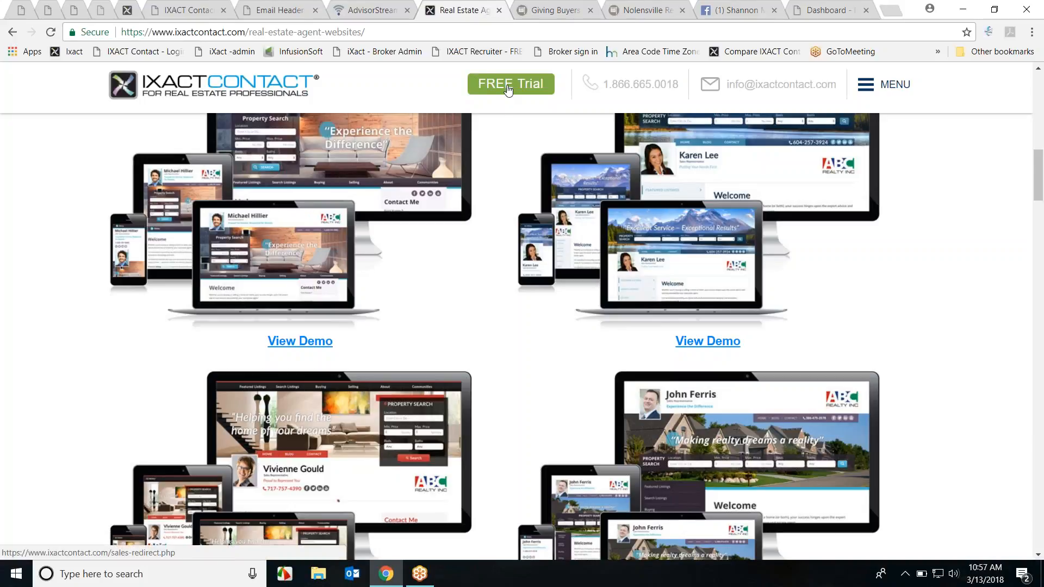
{"action": "left_click", "coordinate": [503, 87]}
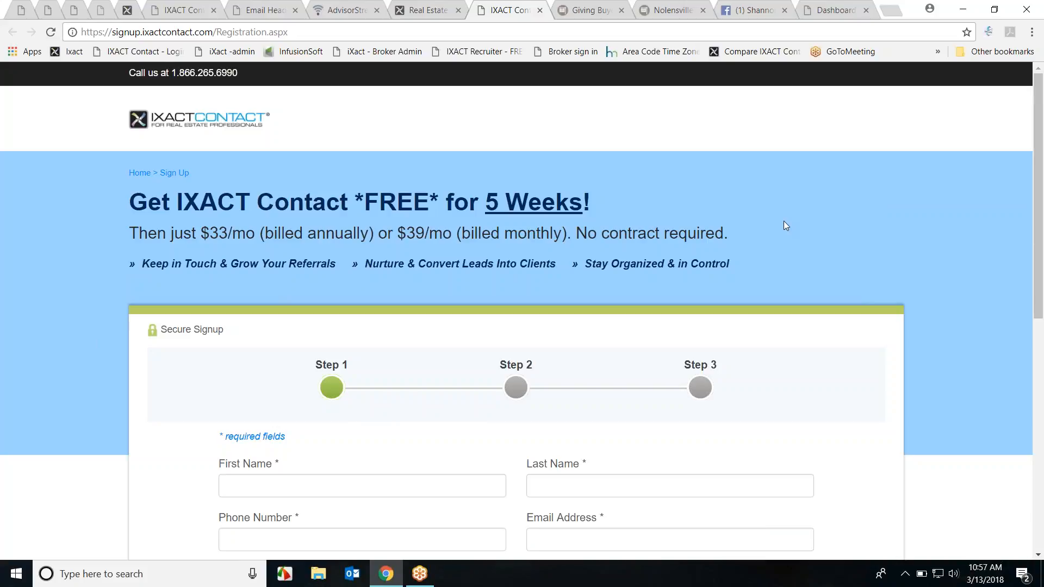
{"action": "scroll", "coordinate": [800, 207], "scroll_direction": "down", "scroll_amount": 1}
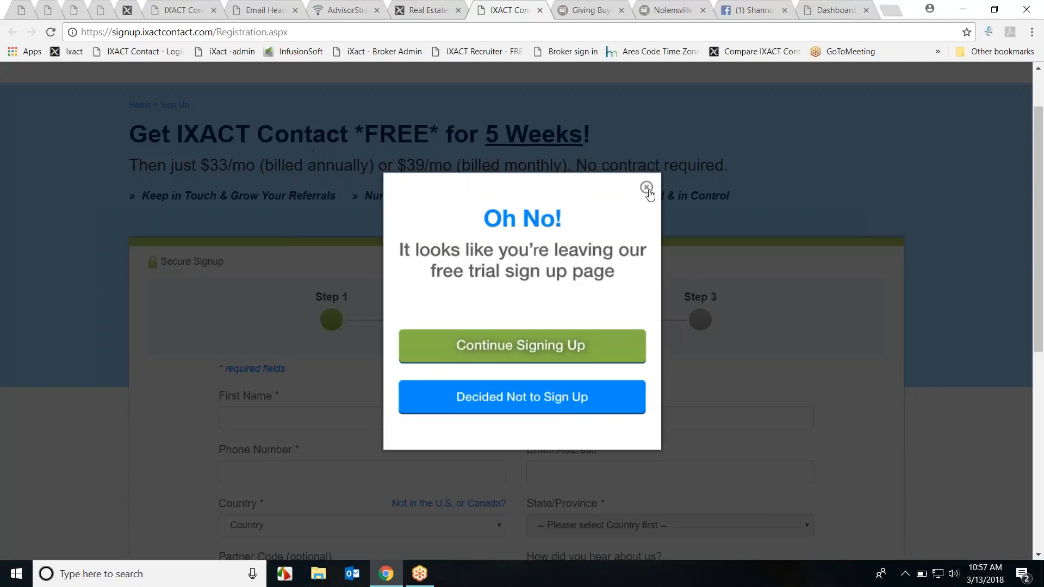
{"action": "left_click", "coordinate": [646, 187]}
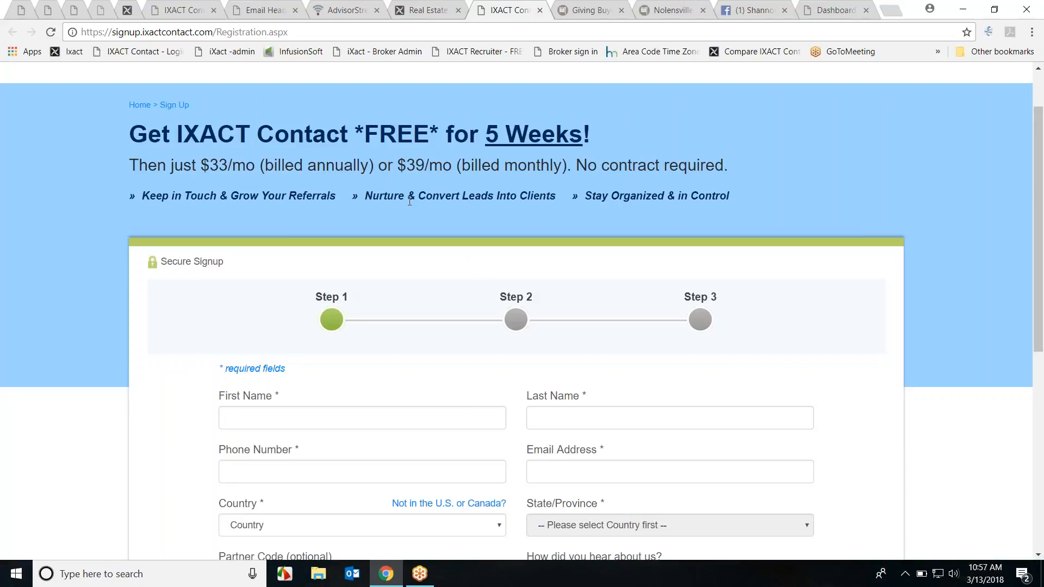
{"action": "scroll", "coordinate": [471, 225], "scroll_direction": "down", "scroll_amount": 1}
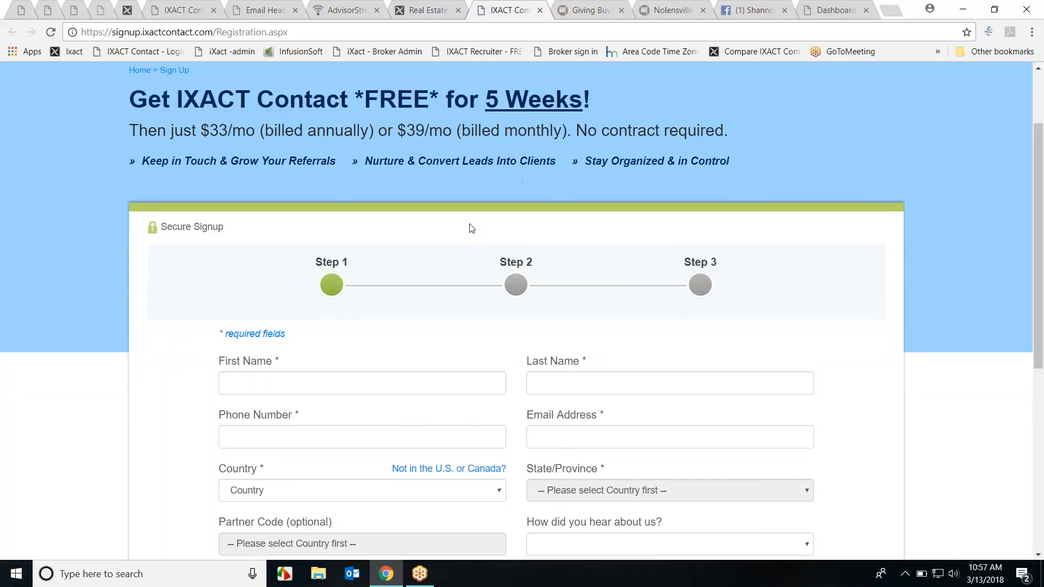
{"action": "scroll", "coordinate": [362, 490], "scroll_direction": "down", "scroll_amount": 1}
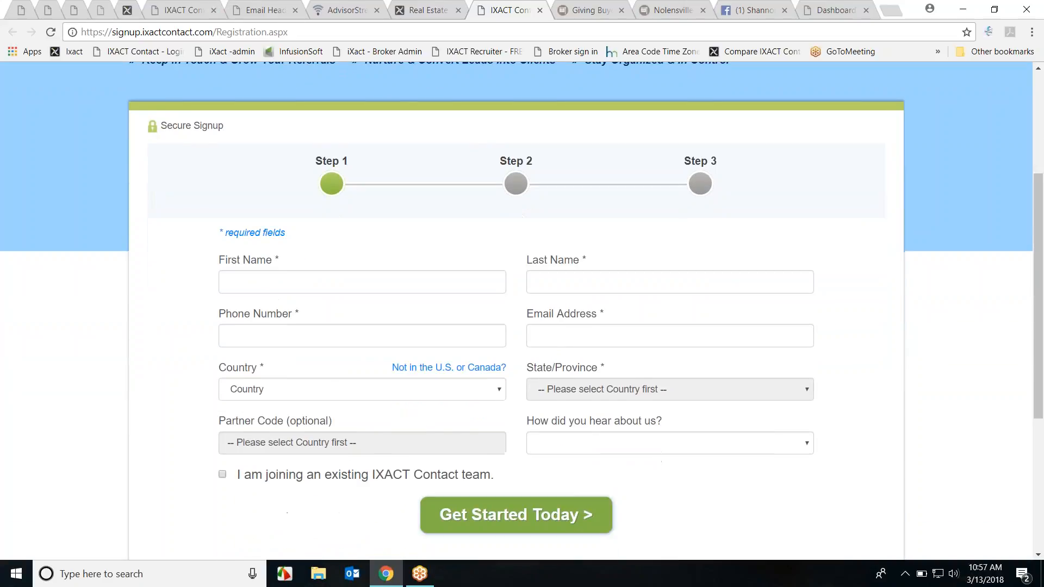